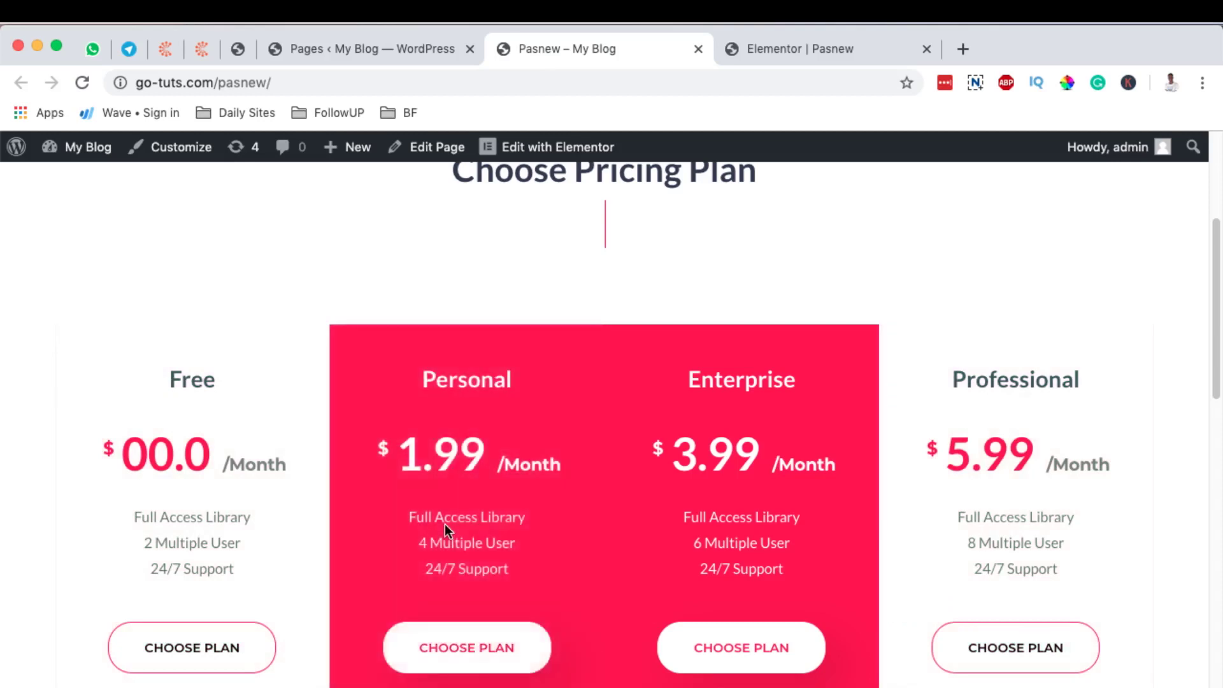
# Examine the pricing tables on the published Pasnew page and in its Elementor editor
pyautogui.scroll(1, 236, 524)
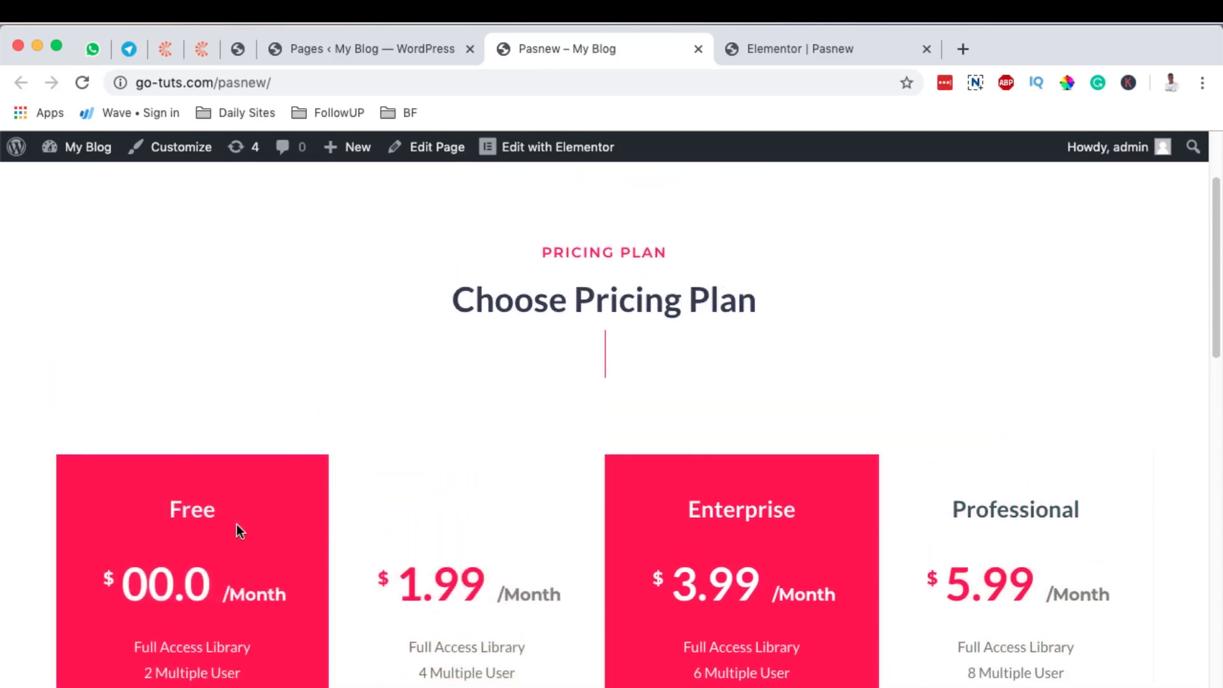
pyautogui.scroll(-3, 235, 523)
pyautogui.scroll(-6, 237, 524)
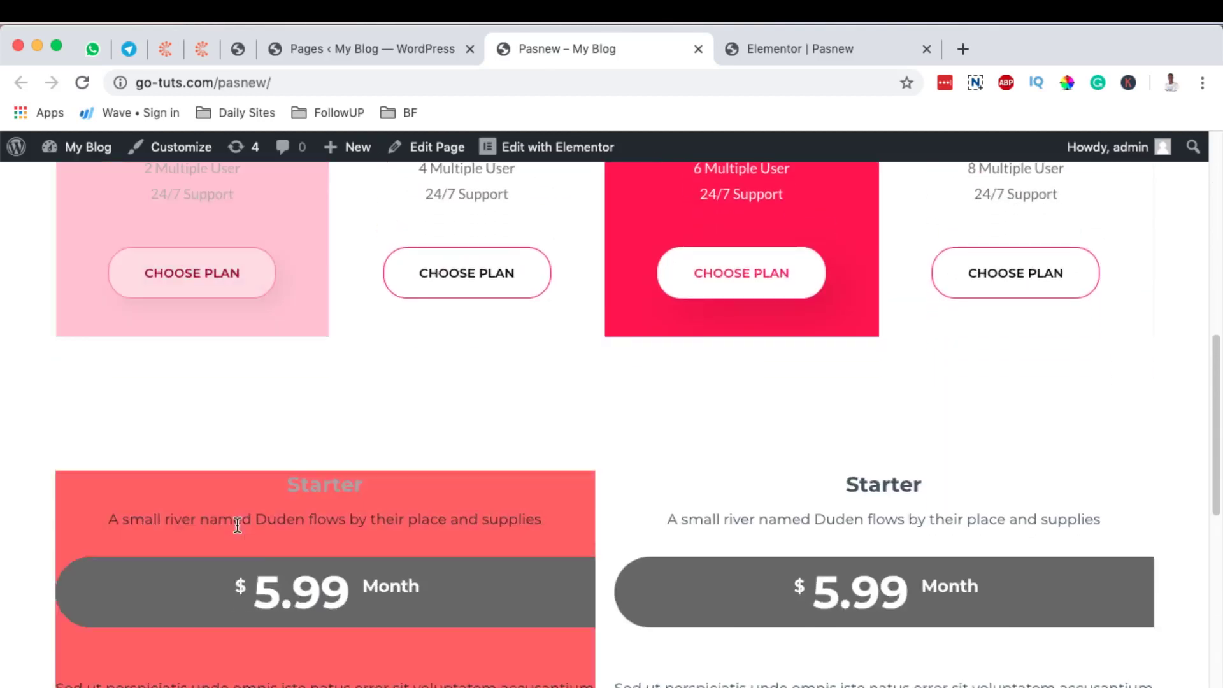
pyautogui.scroll(5, 240, 532)
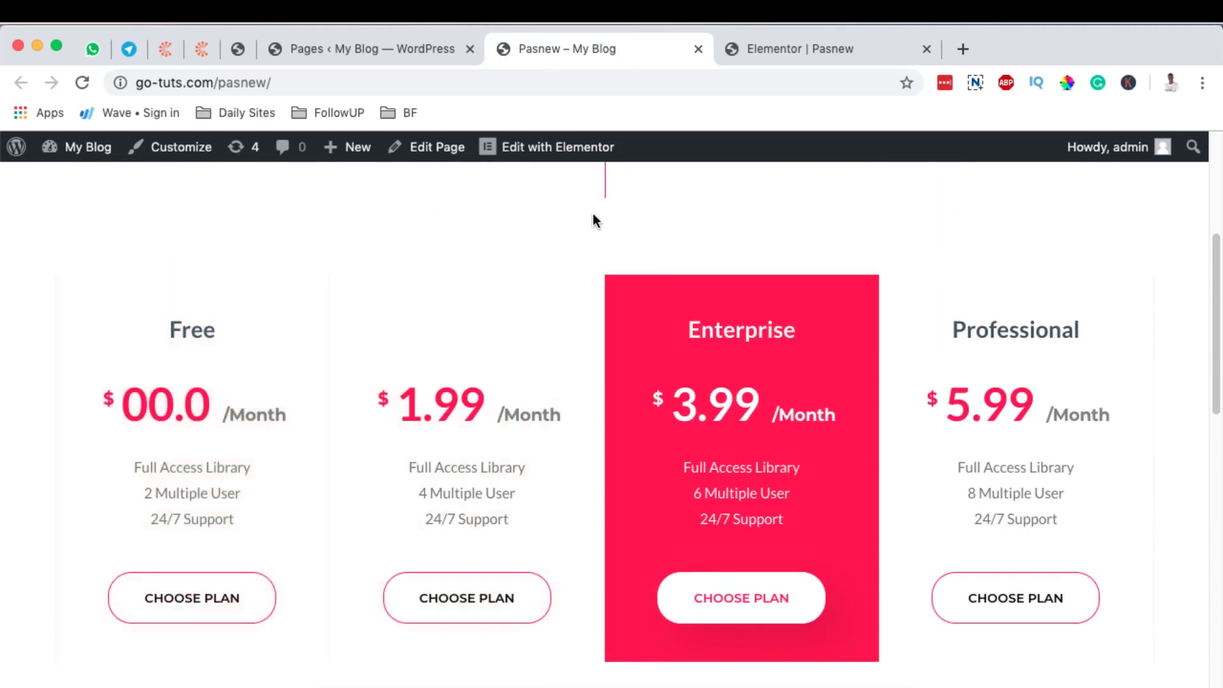
pyautogui.hotkey('ctrl', 'Tab')
pyautogui.scroll(6, 718, 385)
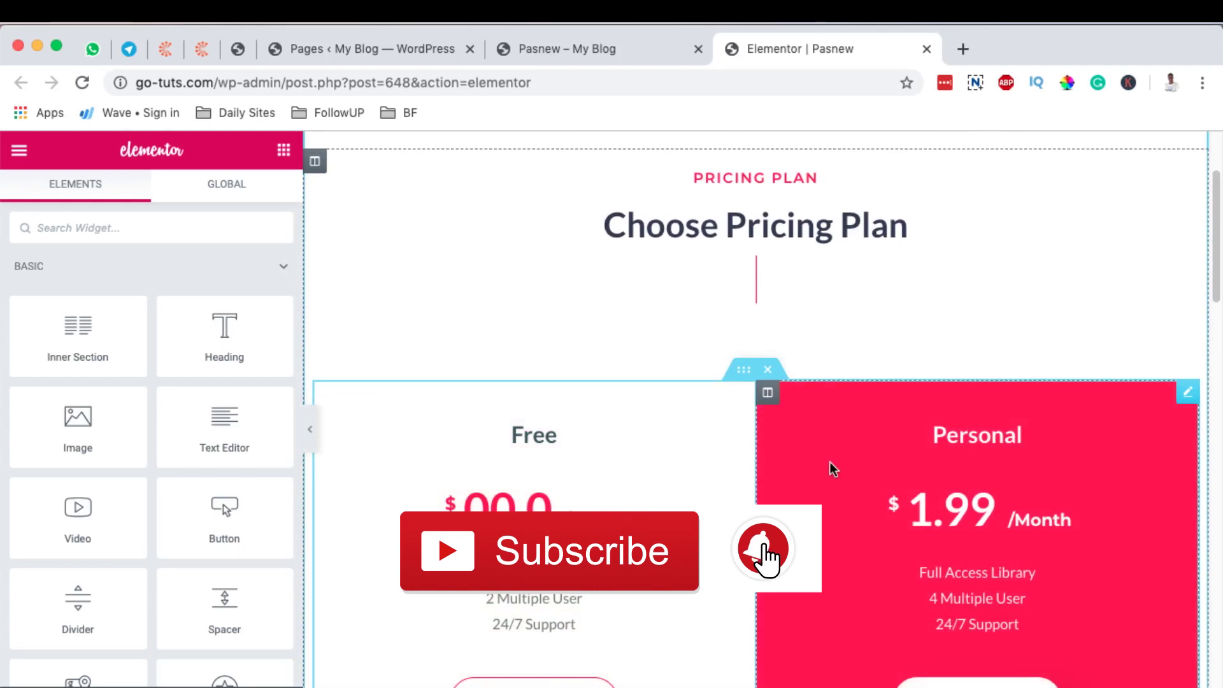
pyautogui.scroll(-3, 828, 462)
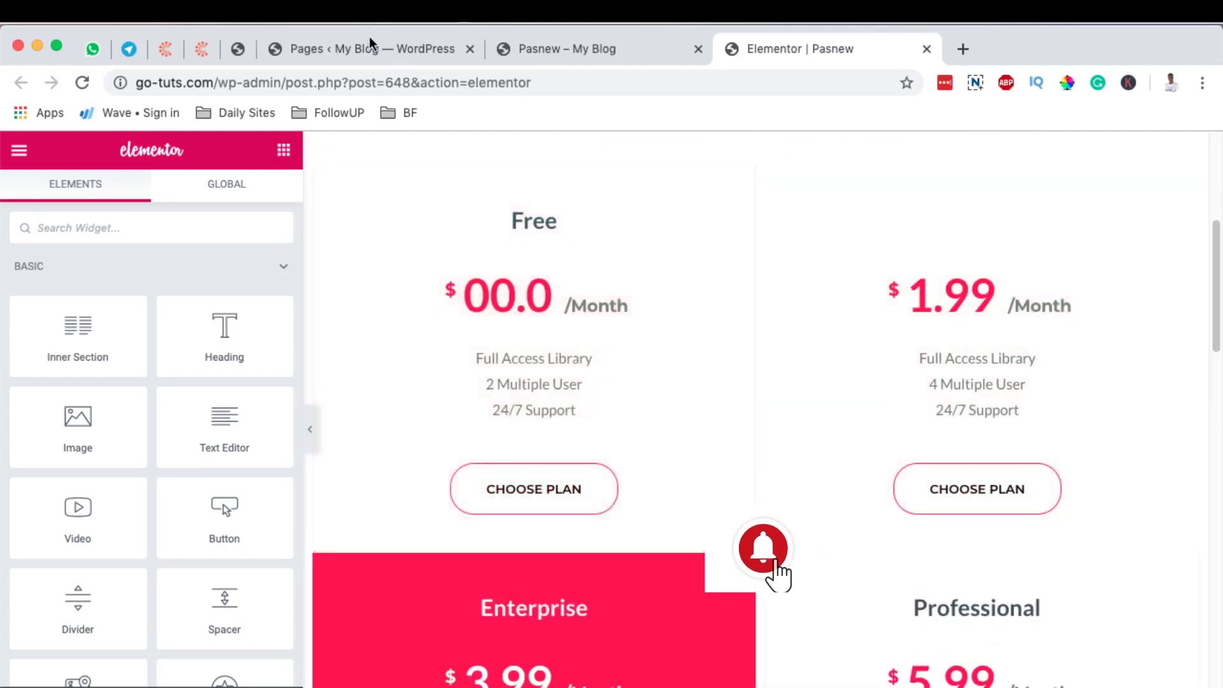
# Activate the Elementor Pro plugin from the site's installed plugins
pyautogui.click(369, 50)
pyautogui.click(238, 50)
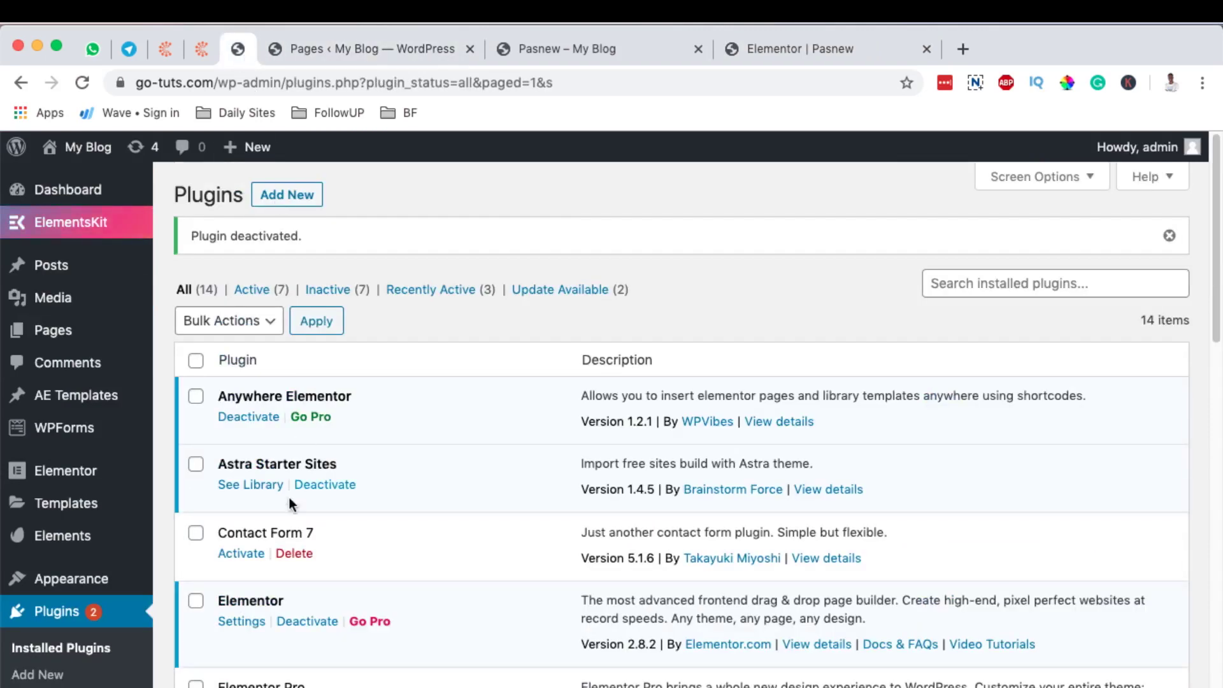
pyautogui.scroll(-5, 284, 560)
pyautogui.click(258, 460)
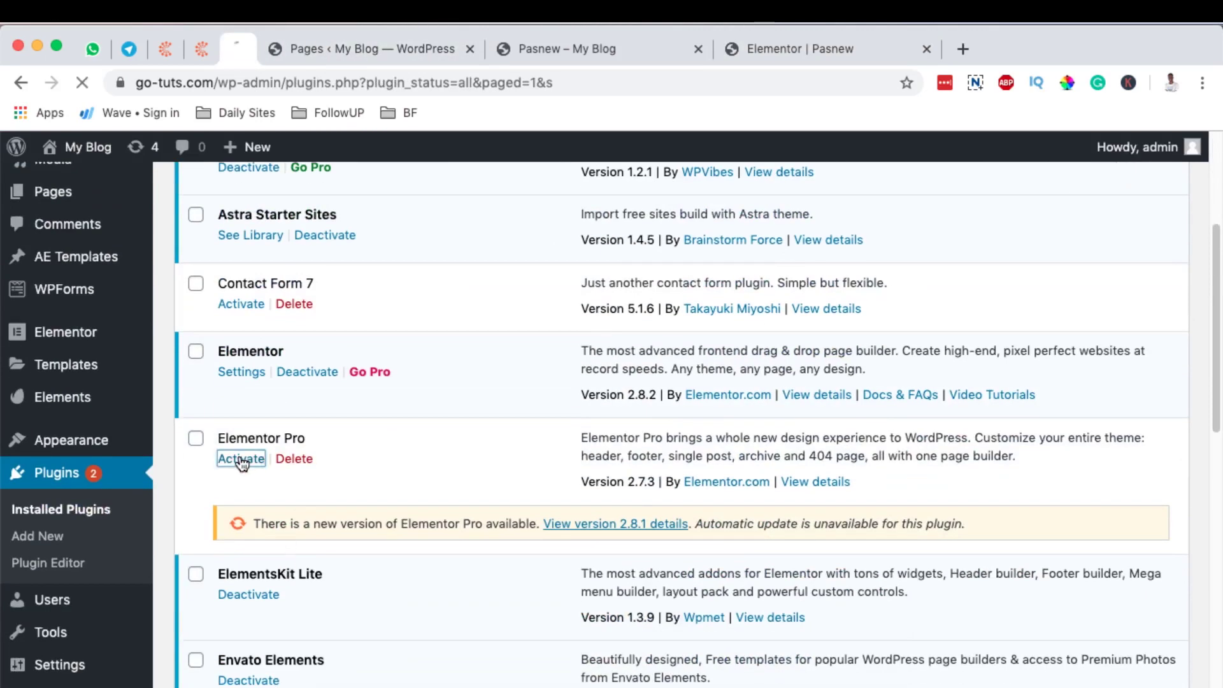
# Search the Elementor widgets for "table" in the Pasnew page editor, and clear the search
pyautogui.press('super+9')
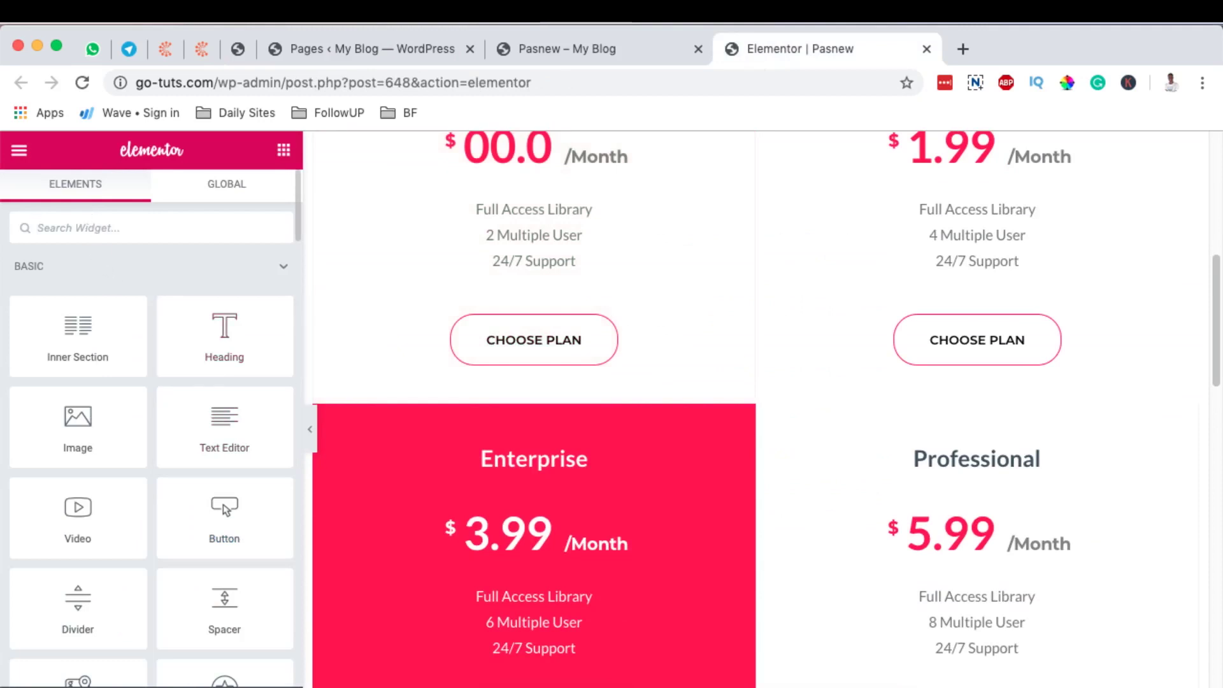
pyautogui.write('table')
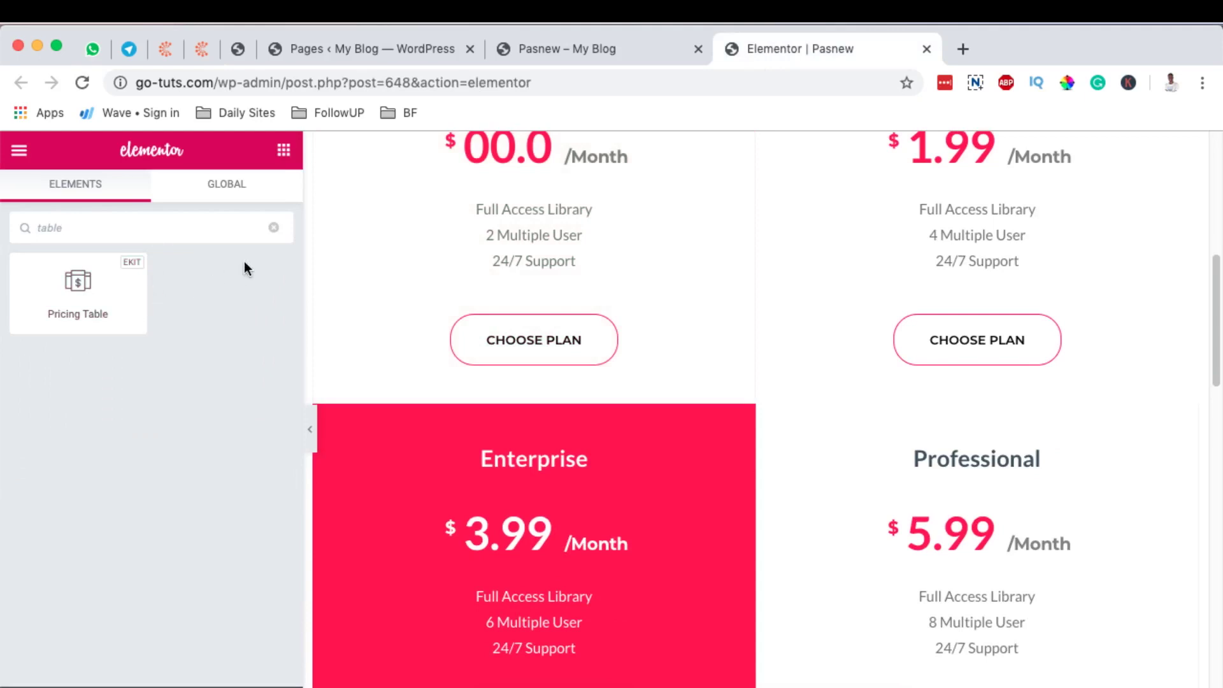
pyautogui.click(276, 227)
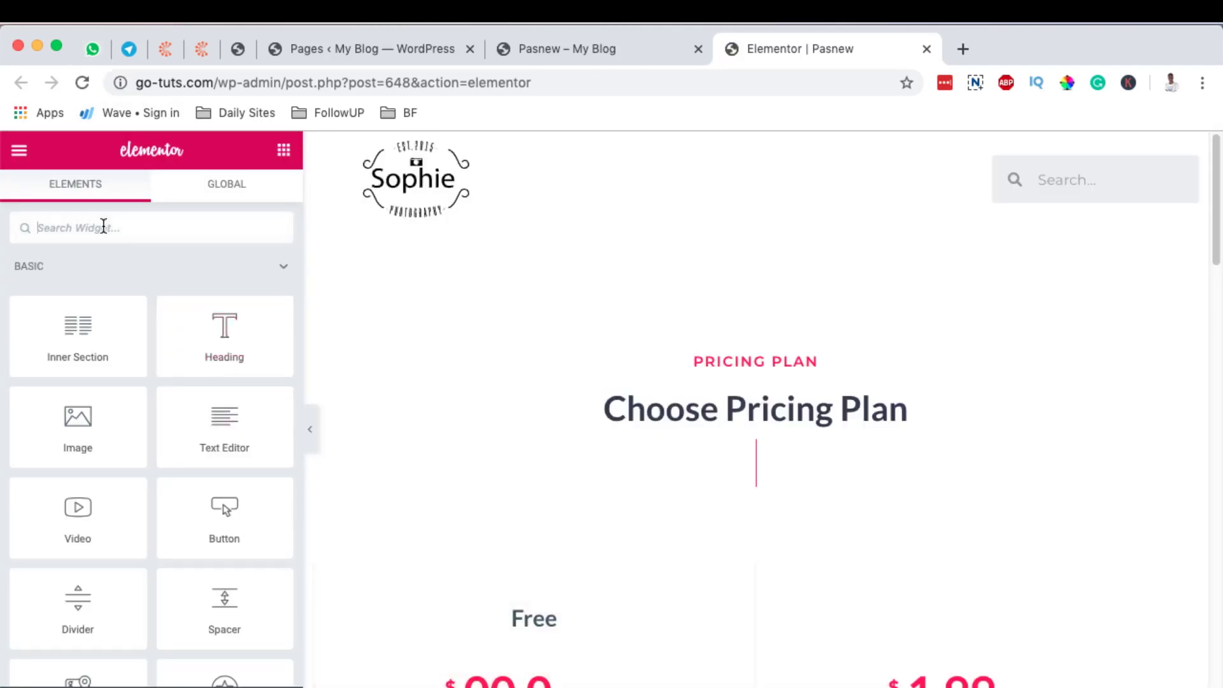
# Find the Price Table widget with the search "table" and insert it below the last row of pricing tables
pyautogui.write('table')
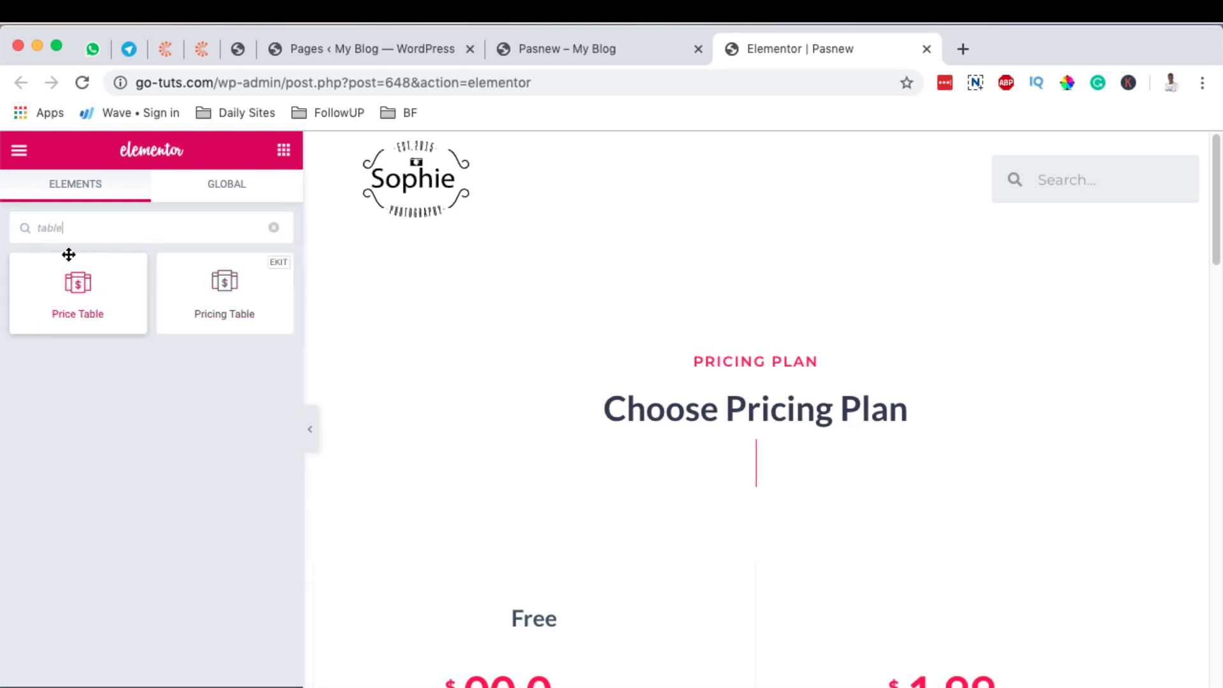
pyautogui.scroll(-15, 452, 390)
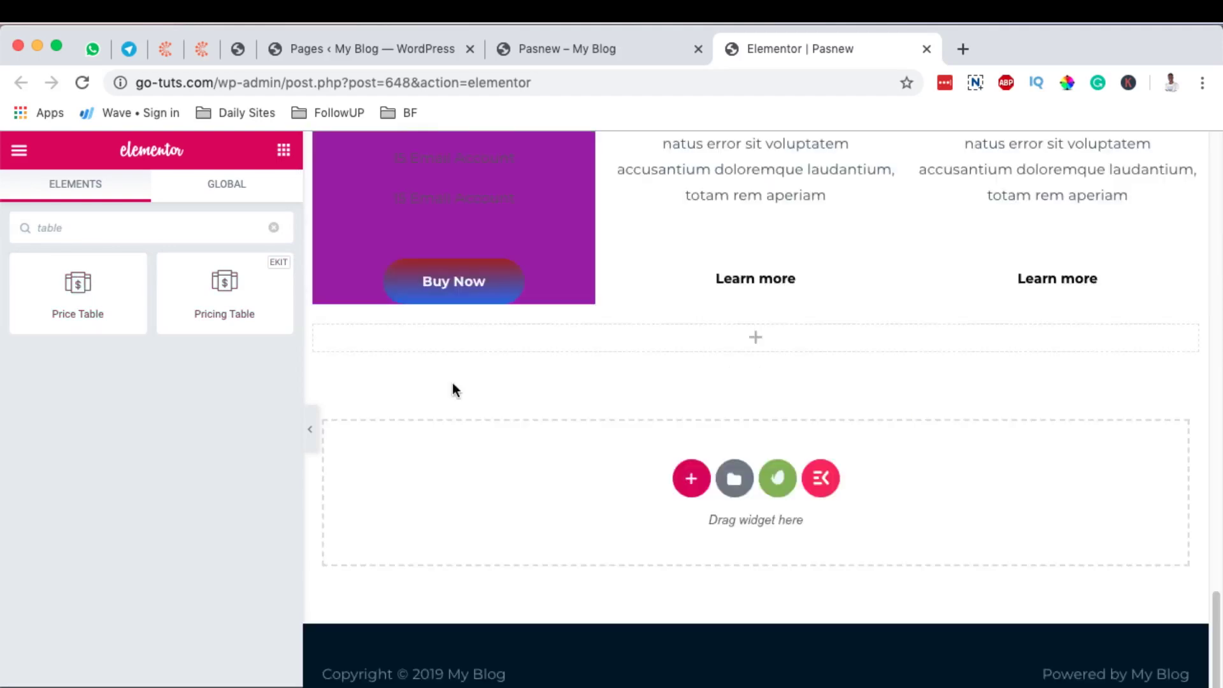
pyautogui.moveTo(59, 290); pyautogui.dragTo(726, 327)
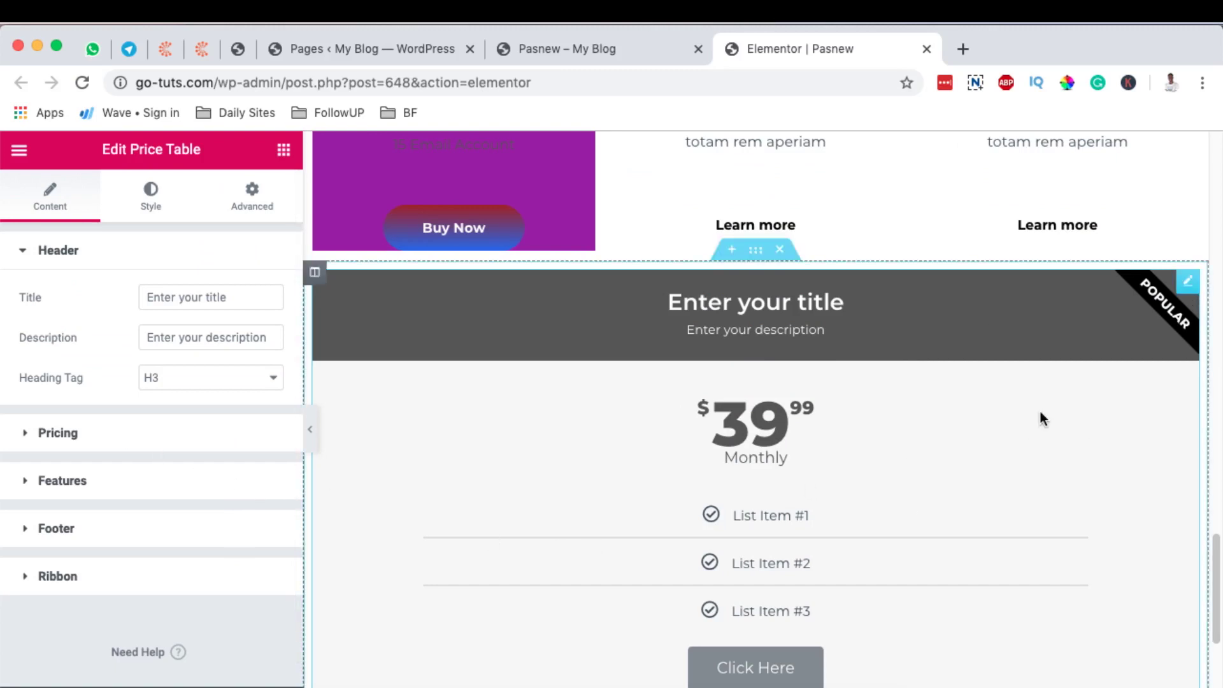
# Delete the newly inserted Price Table widget from the page
pyautogui.rightClick(1184, 286)
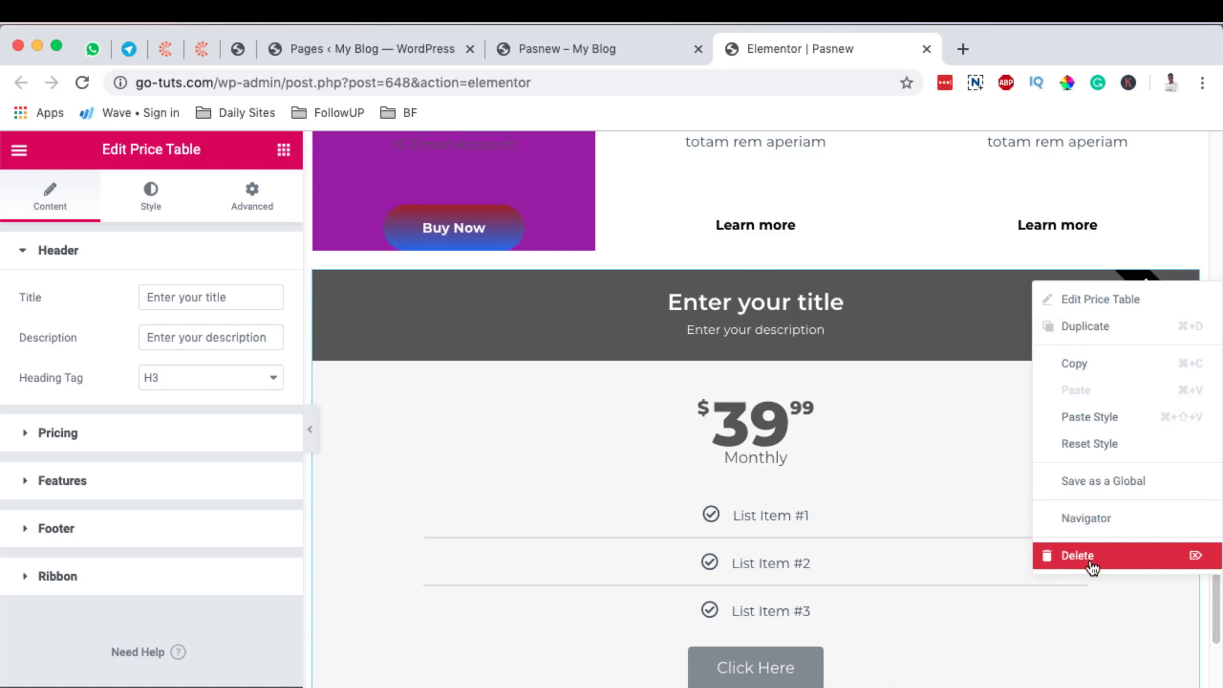
pyautogui.click(1092, 556)
pyautogui.scroll(3, 646, 445)
pyautogui.scroll(-3, 647, 445)
pyautogui.scroll(2, 647, 445)
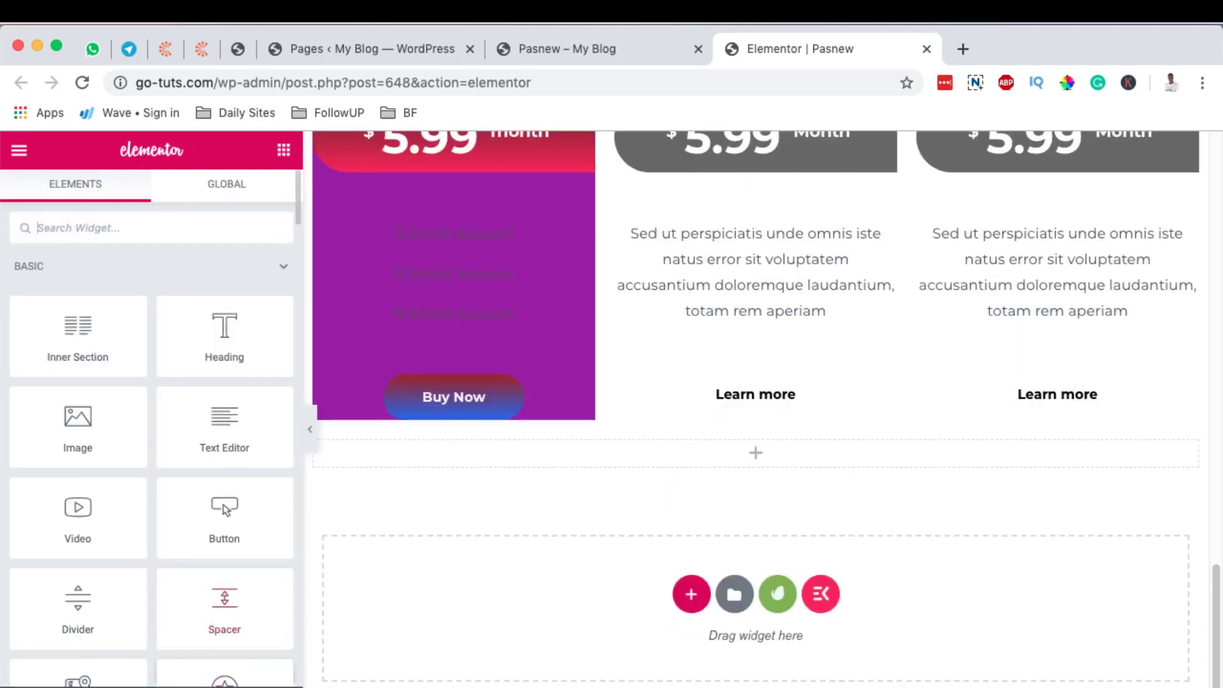
# Deactivate the Elementor Pro plugin and reload the Pasnew page in the Elementor editor
pyautogui.click(235, 51)
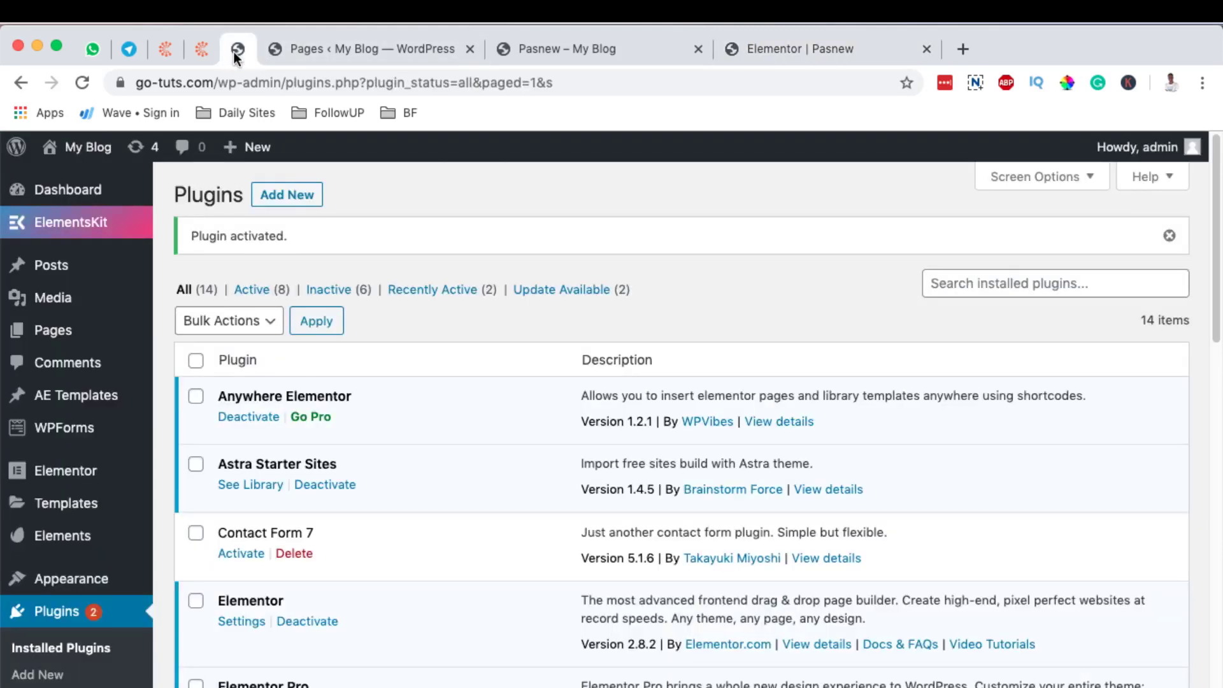
pyautogui.scroll(-3, 258, 497)
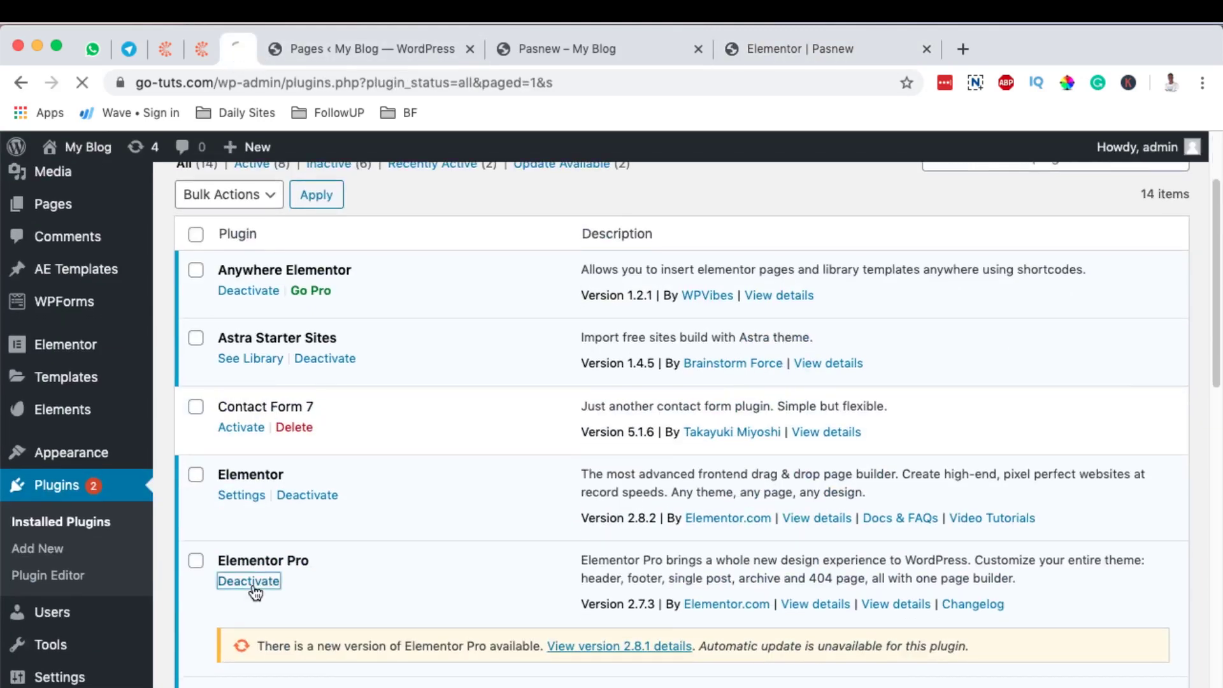
pyautogui.click(794, 48)
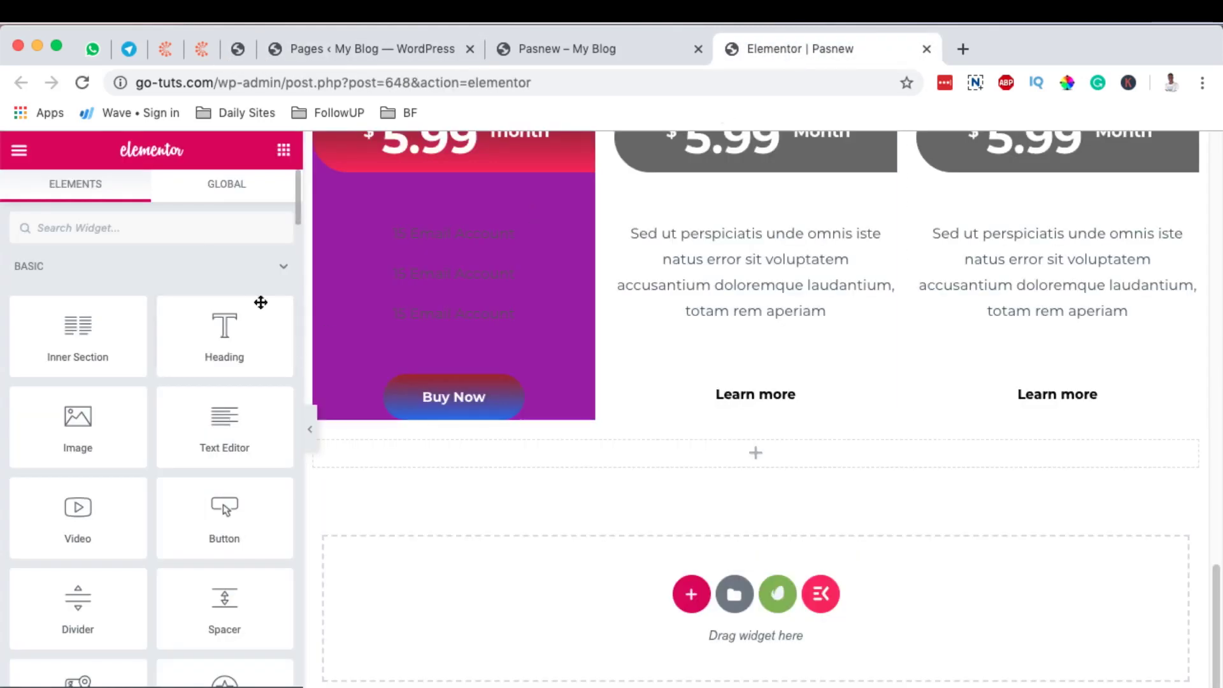
pyautogui.click(84, 82)
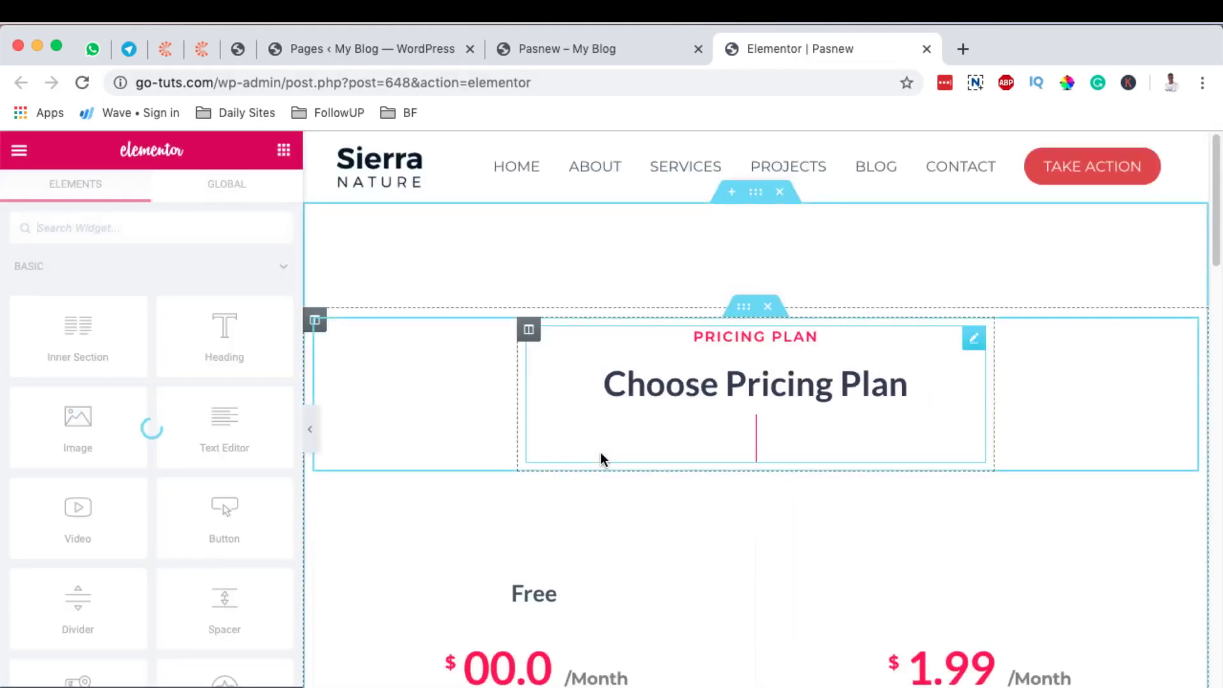
# Search the reloaded editor's widgets for "tabl" to check which pricing table widget is offered
pyautogui.scroll(-10, 602, 458)
pyautogui.scroll(-10, 602, 458)
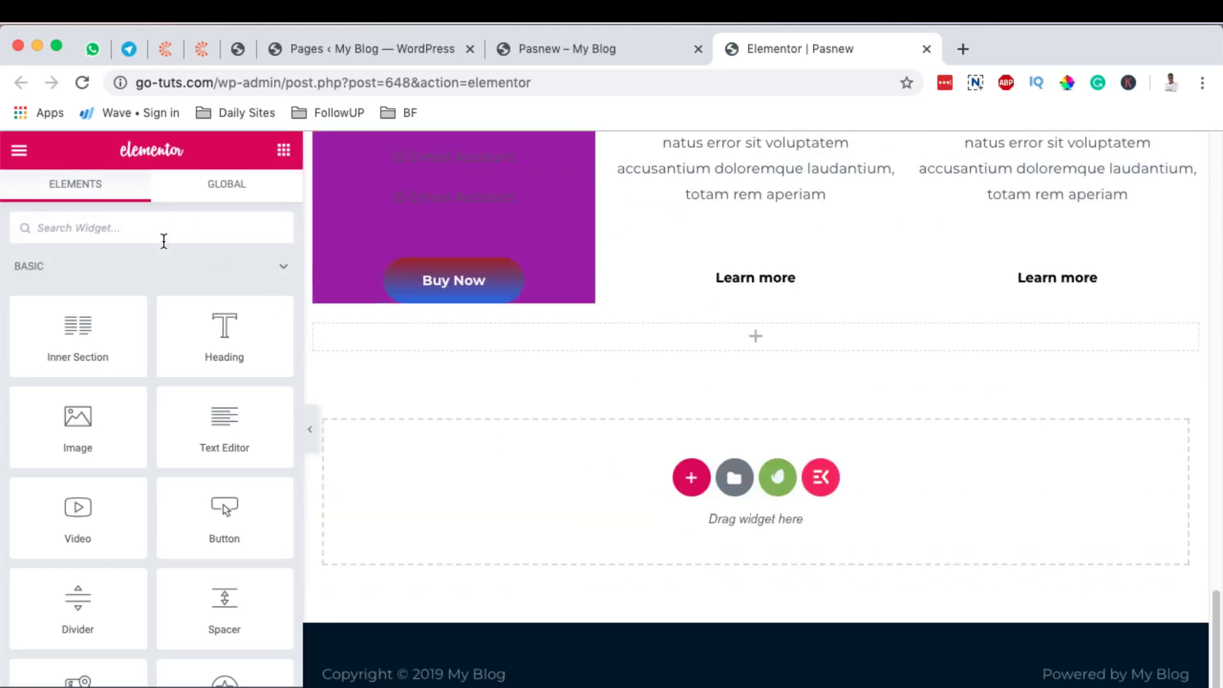
pyautogui.write('tabl')
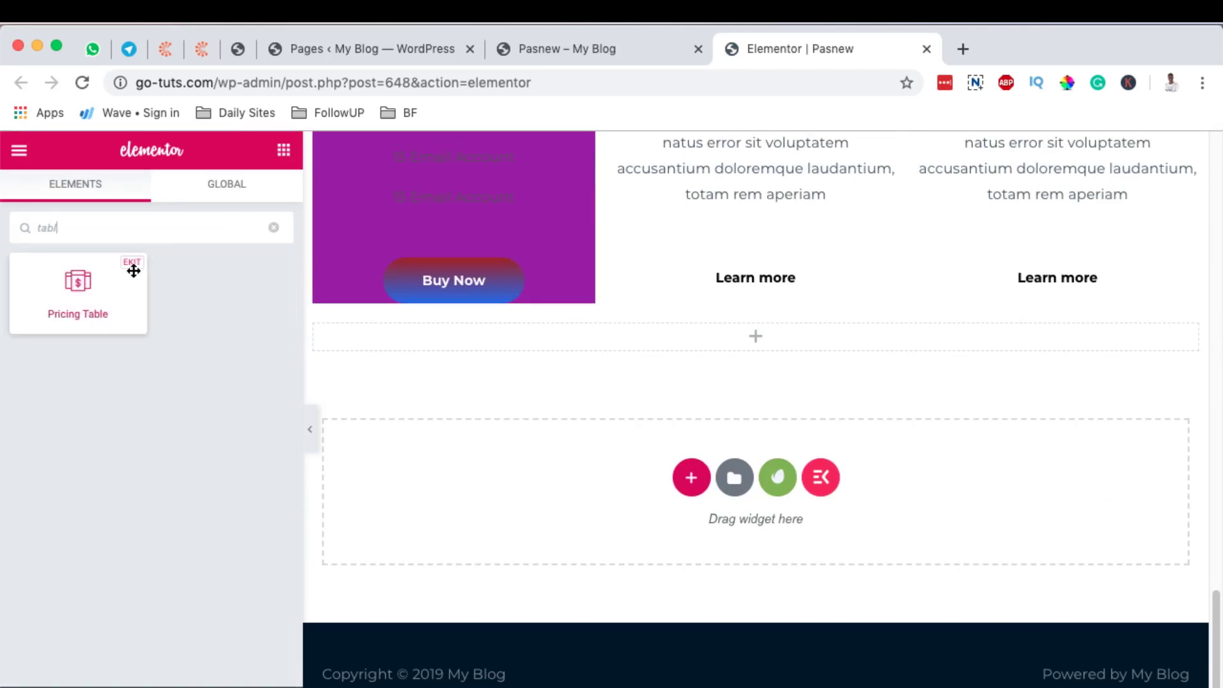
# Search the WordPress plugin directory for "elements kit"
pyautogui.click(241, 48)
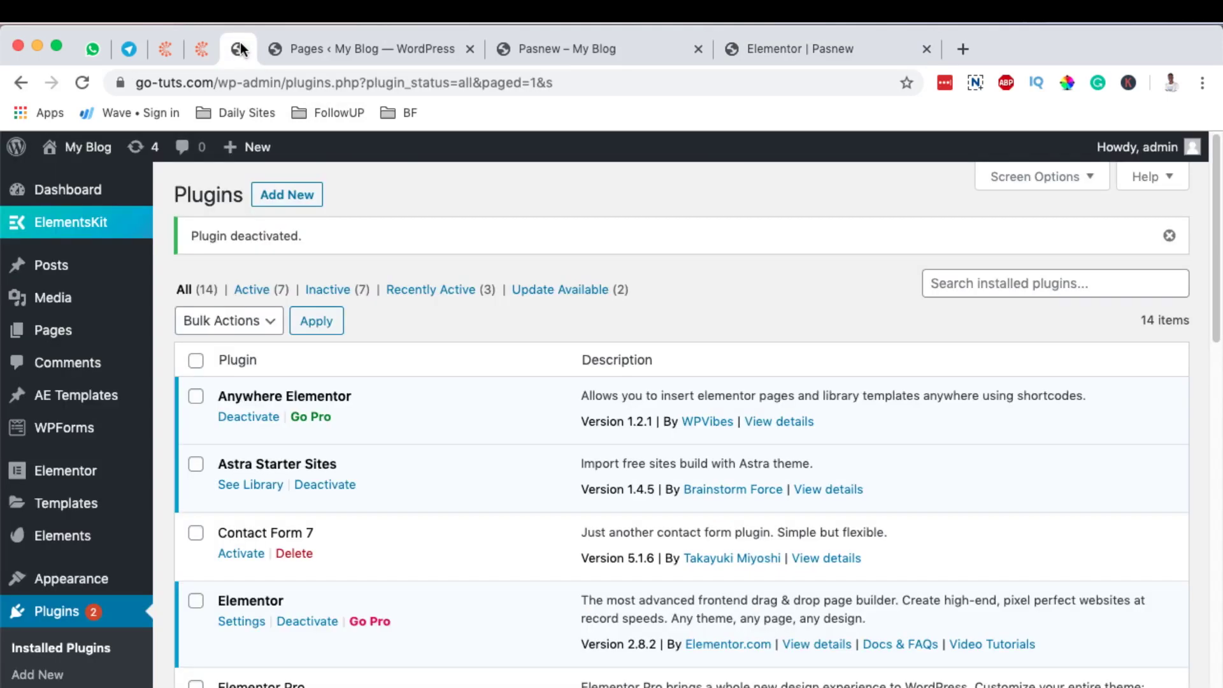
pyautogui.scroll(-1, 86, 593)
pyautogui.click(99, 628)
pyautogui.click(948, 252)
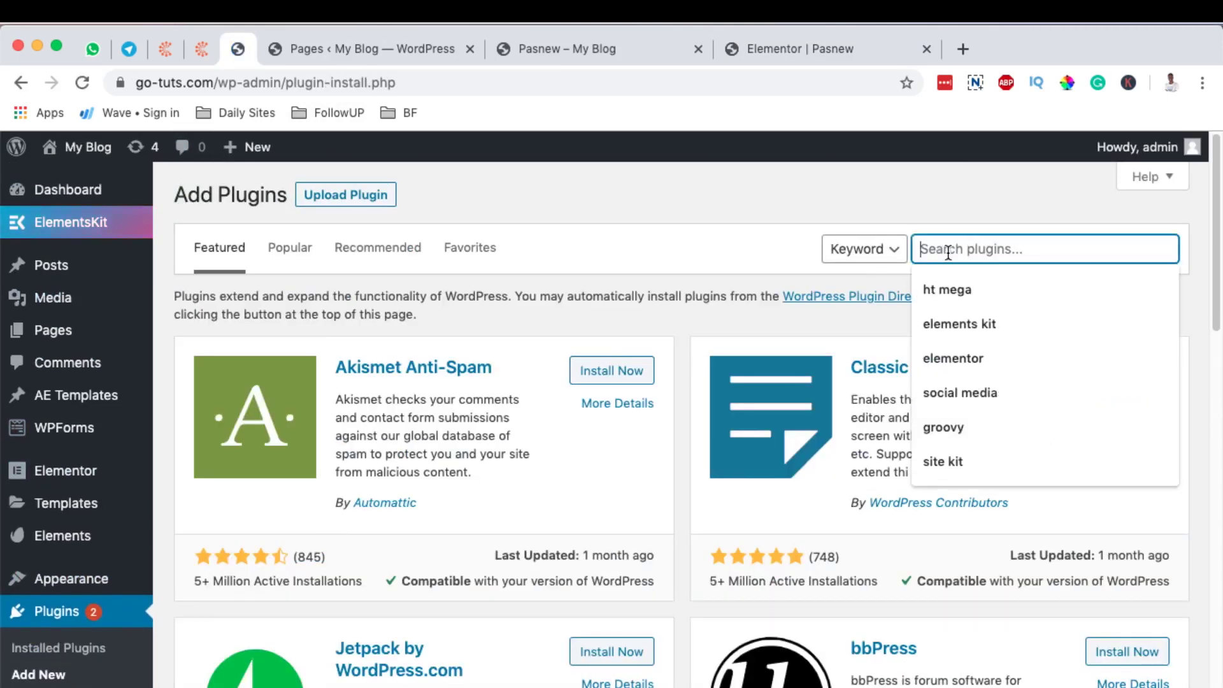
pyautogui.write('element')
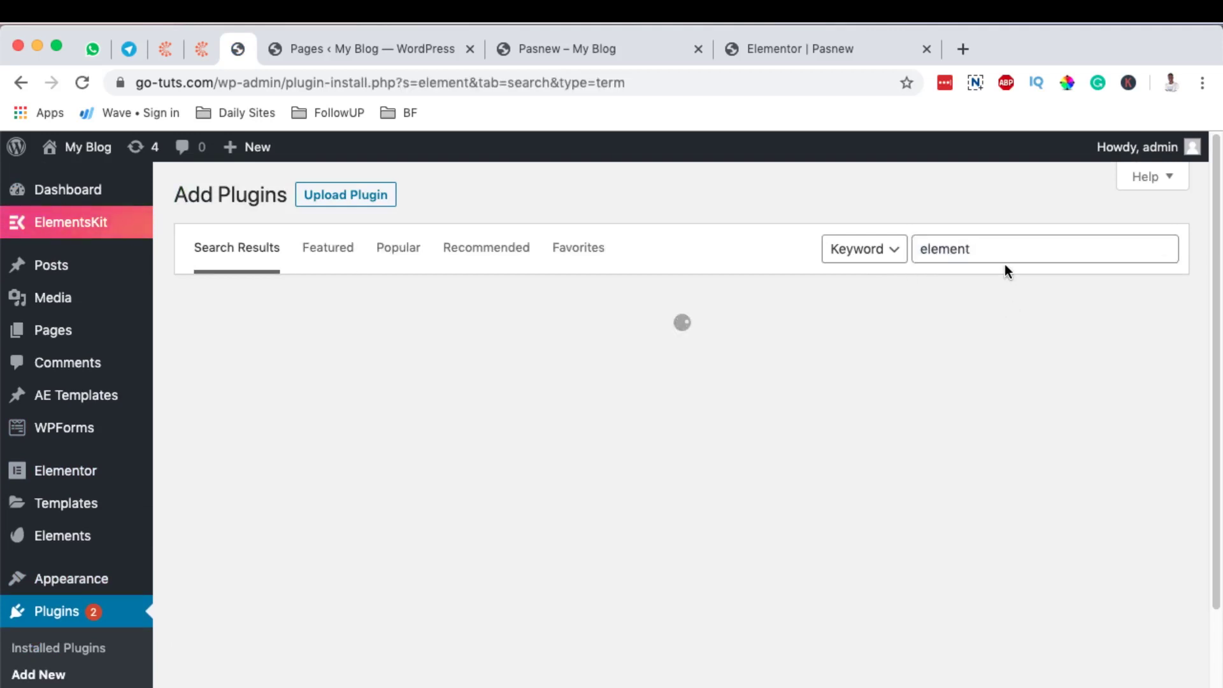
pyautogui.click(1003, 256)
pyautogui.write('s ki')
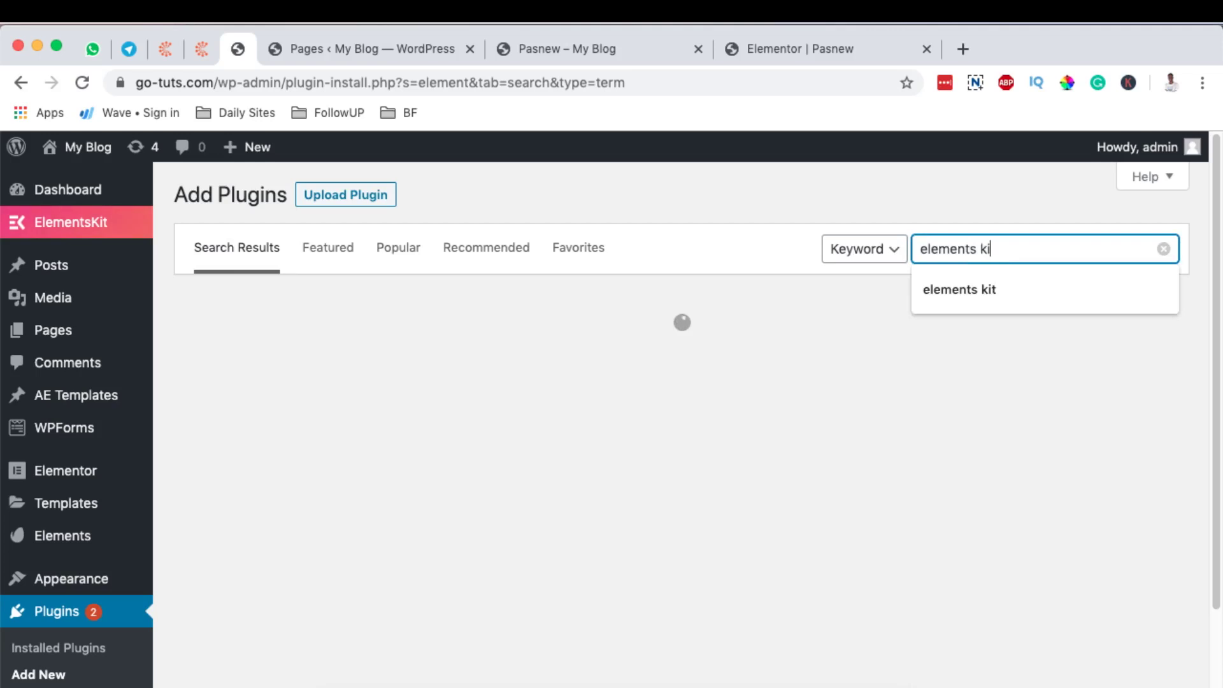
pyautogui.write('t')
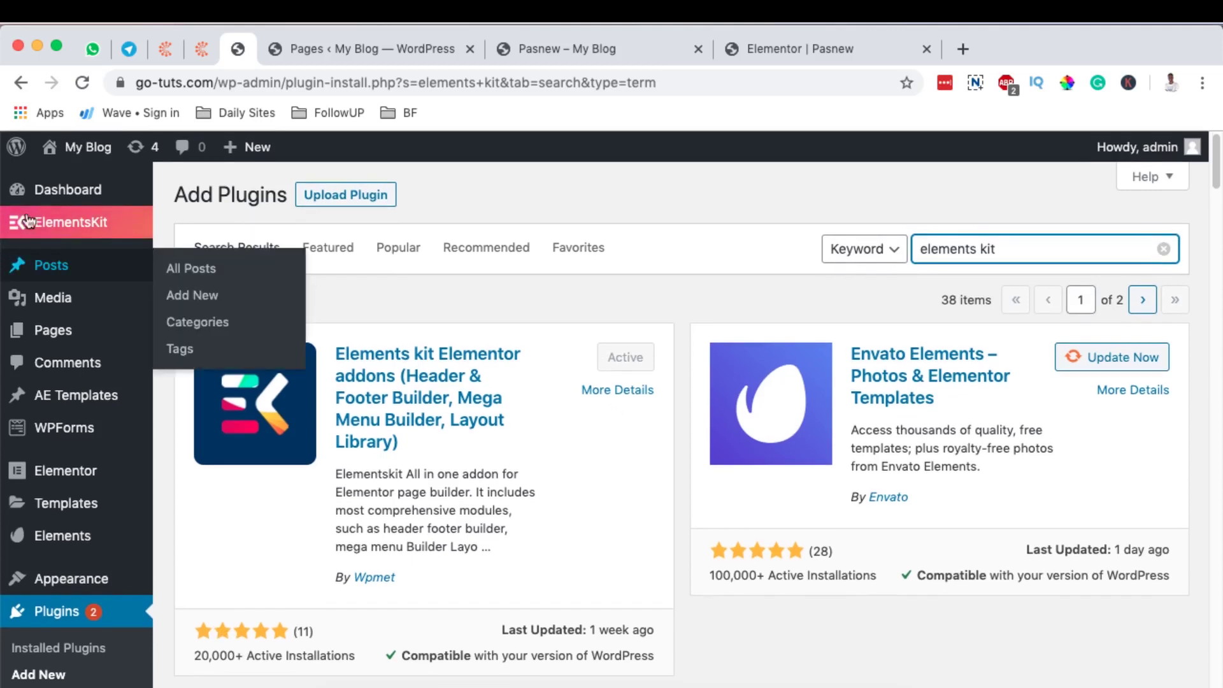
# Open the Elements section of the ElementsKit settings and check the Pricing Table widget in the active widget list
pyautogui.moveTo(62, 223)
pyautogui.click(184, 230)
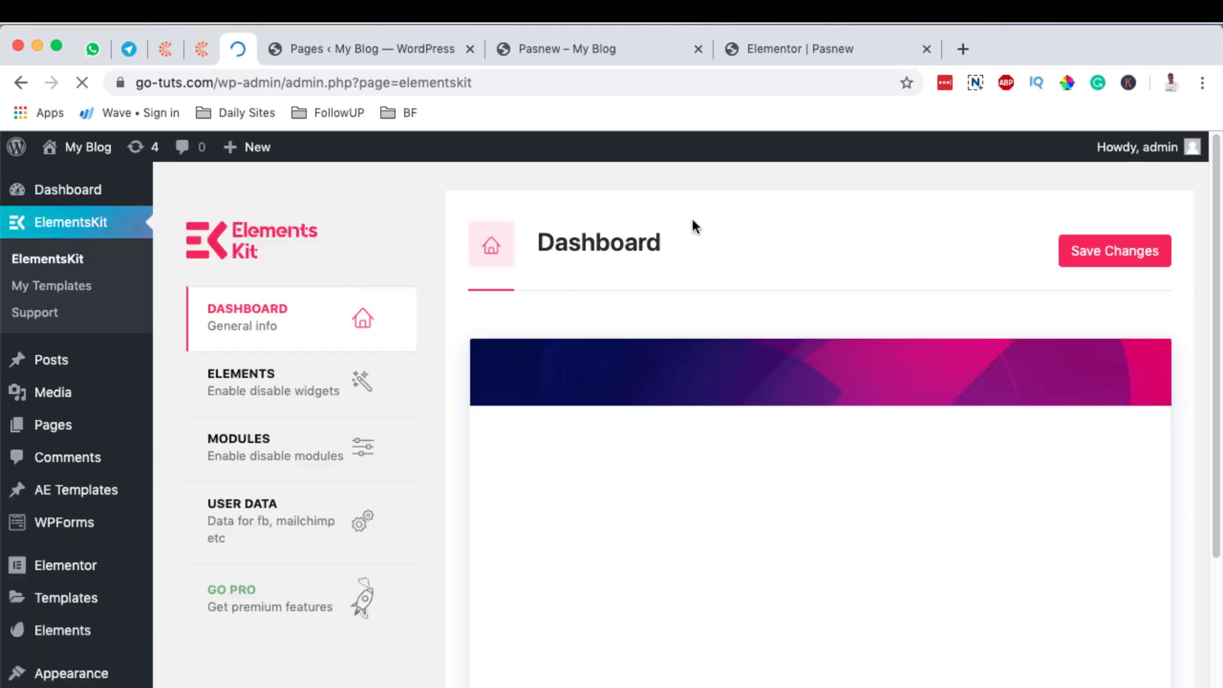
pyautogui.click(265, 400)
pyautogui.scroll(-3, 644, 465)
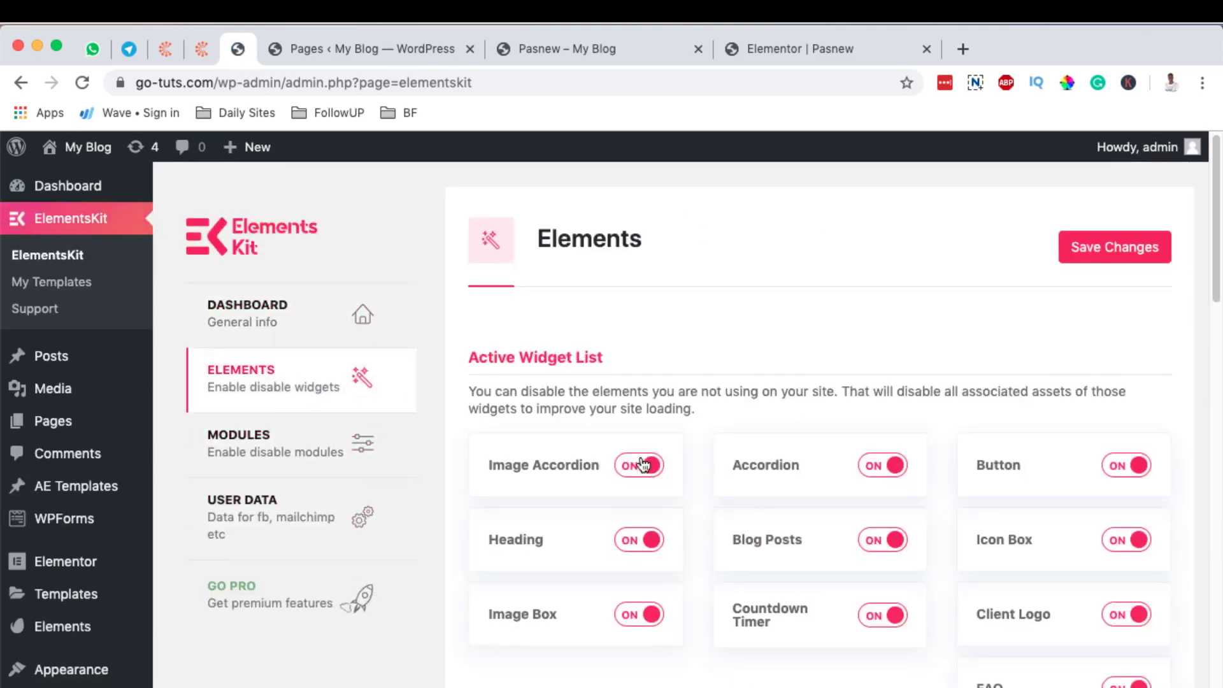
pyautogui.scroll(-8, 644, 465)
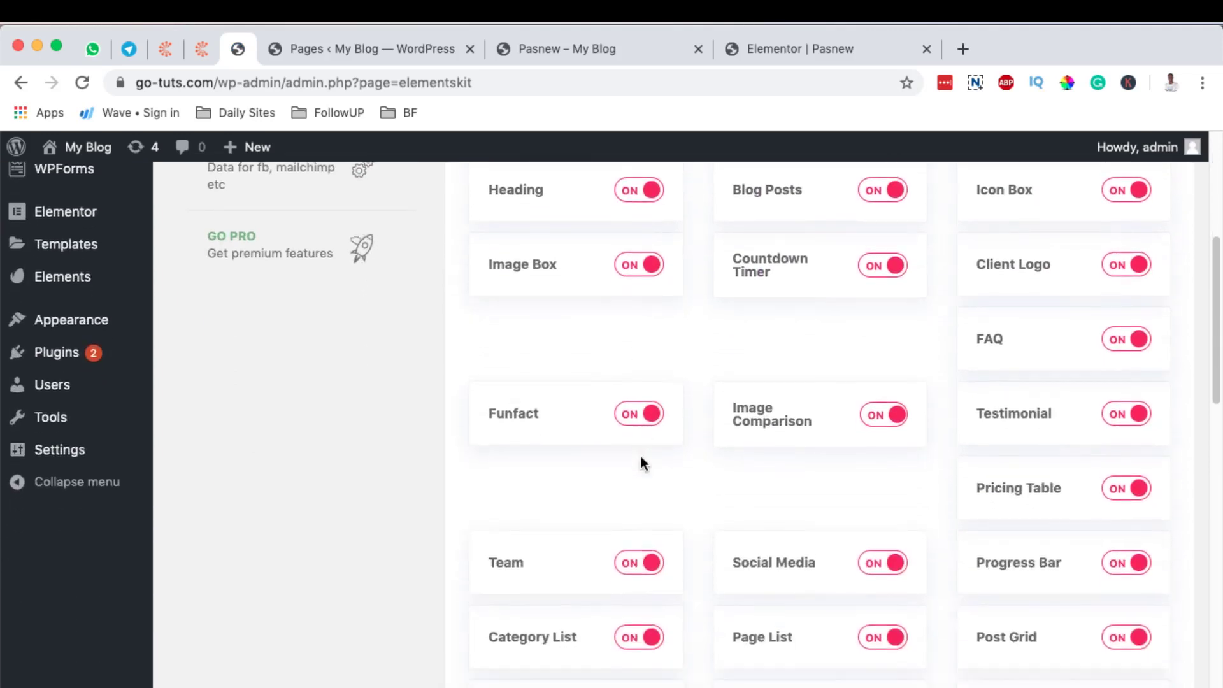
pyautogui.scroll(-6, 644, 464)
pyautogui.scroll(8, 643, 463)
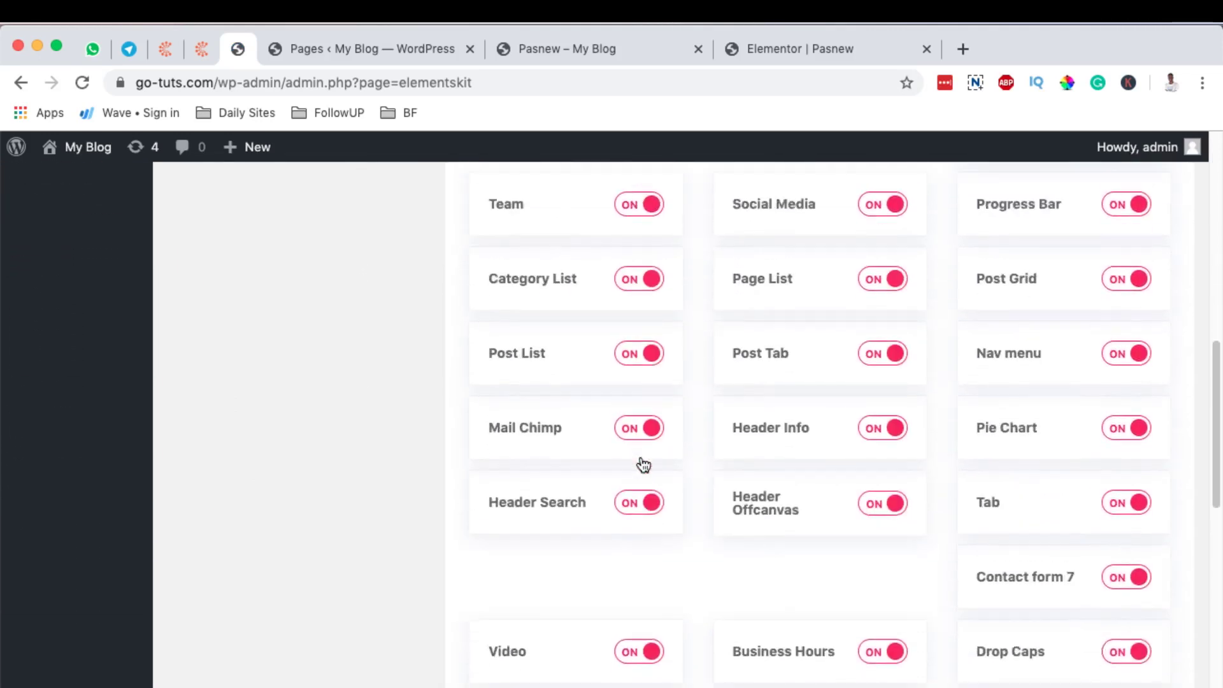
pyautogui.scroll(1, 641, 458)
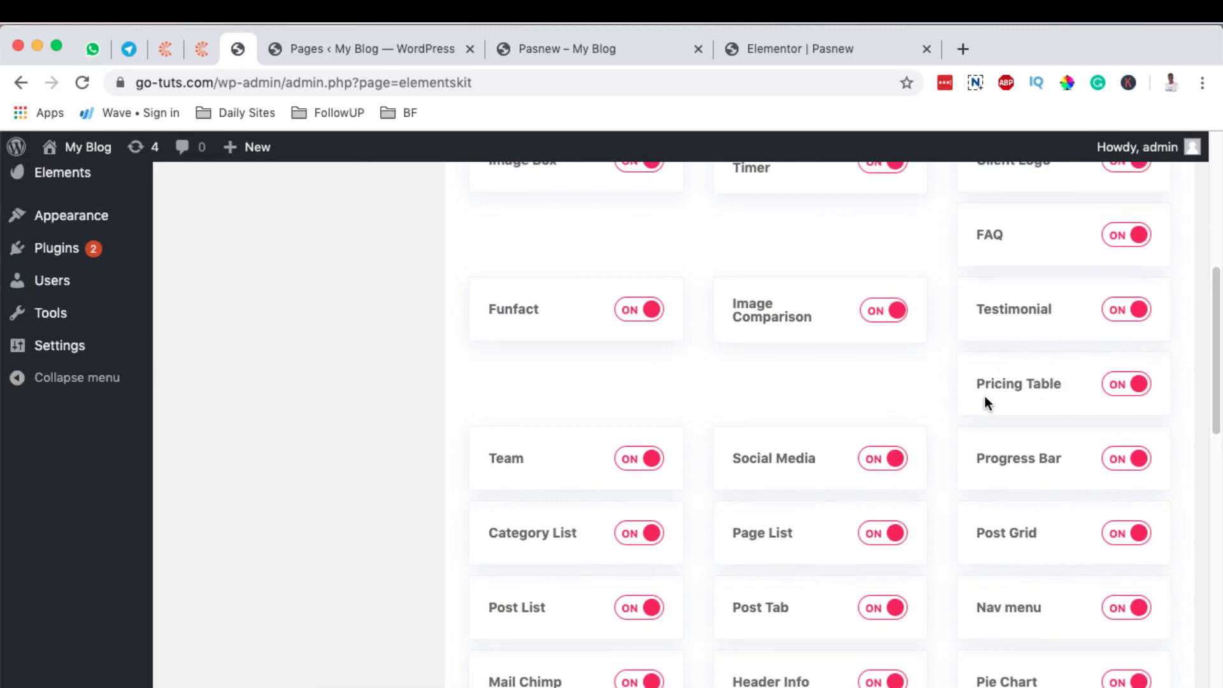
# Review the rest of the ElementsKit widget list, including the Pro widgets, and return to its beginning
pyautogui.scroll(-14, 985, 395)
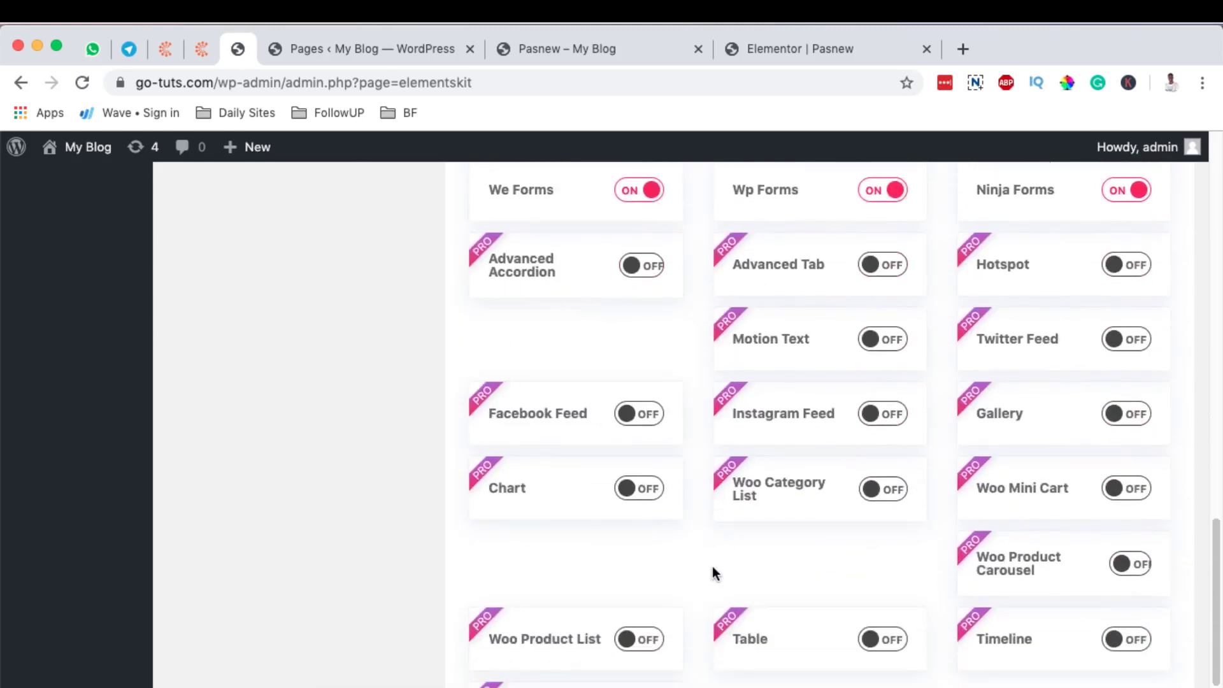
pyautogui.scroll(-2, 713, 573)
pyautogui.scroll(3, 713, 572)
pyautogui.scroll(5, 712, 567)
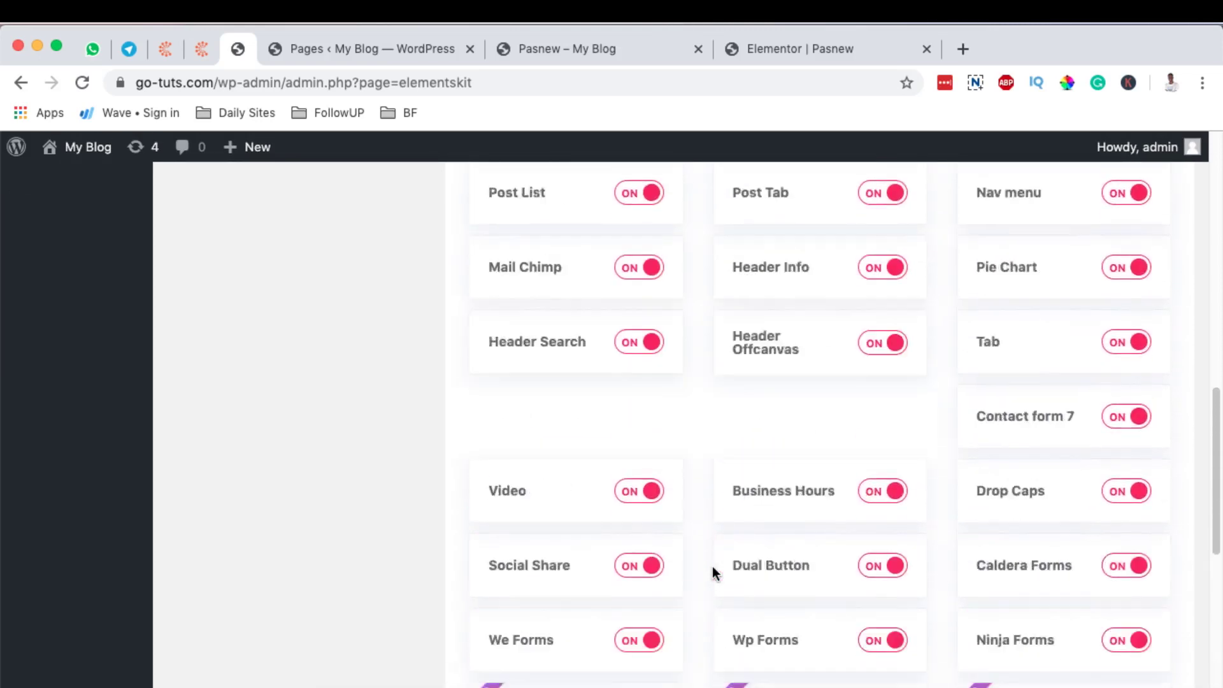
pyautogui.scroll(11, 712, 566)
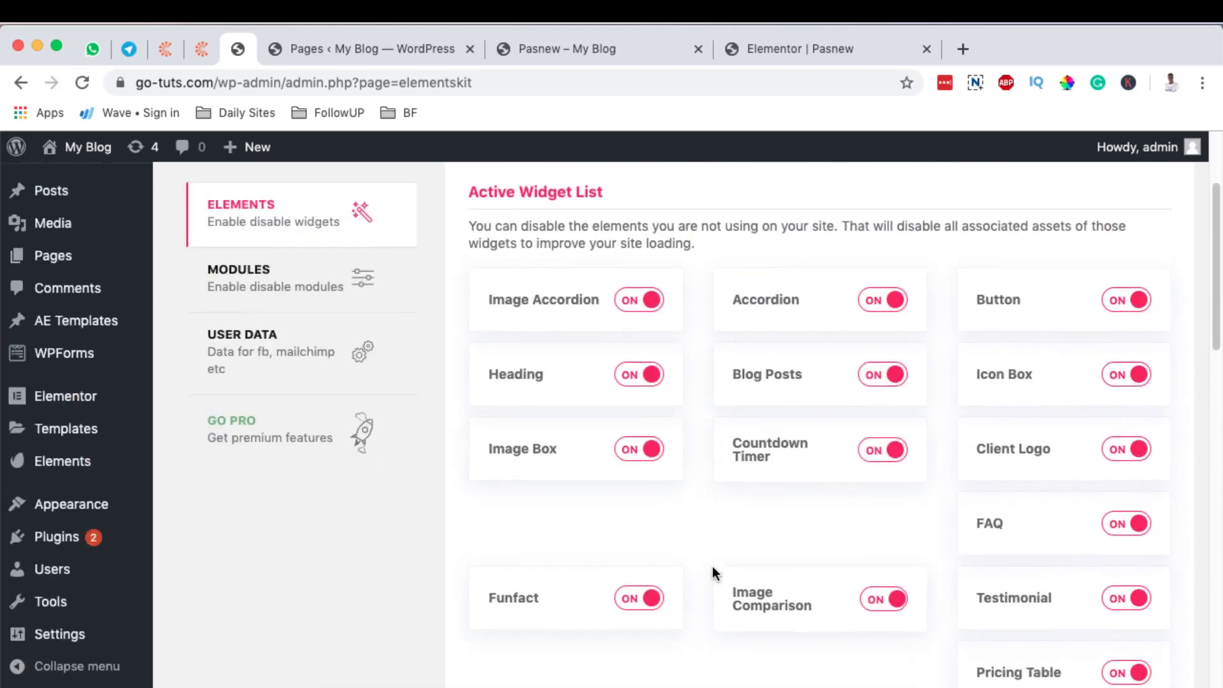
pyautogui.scroll(3, 712, 566)
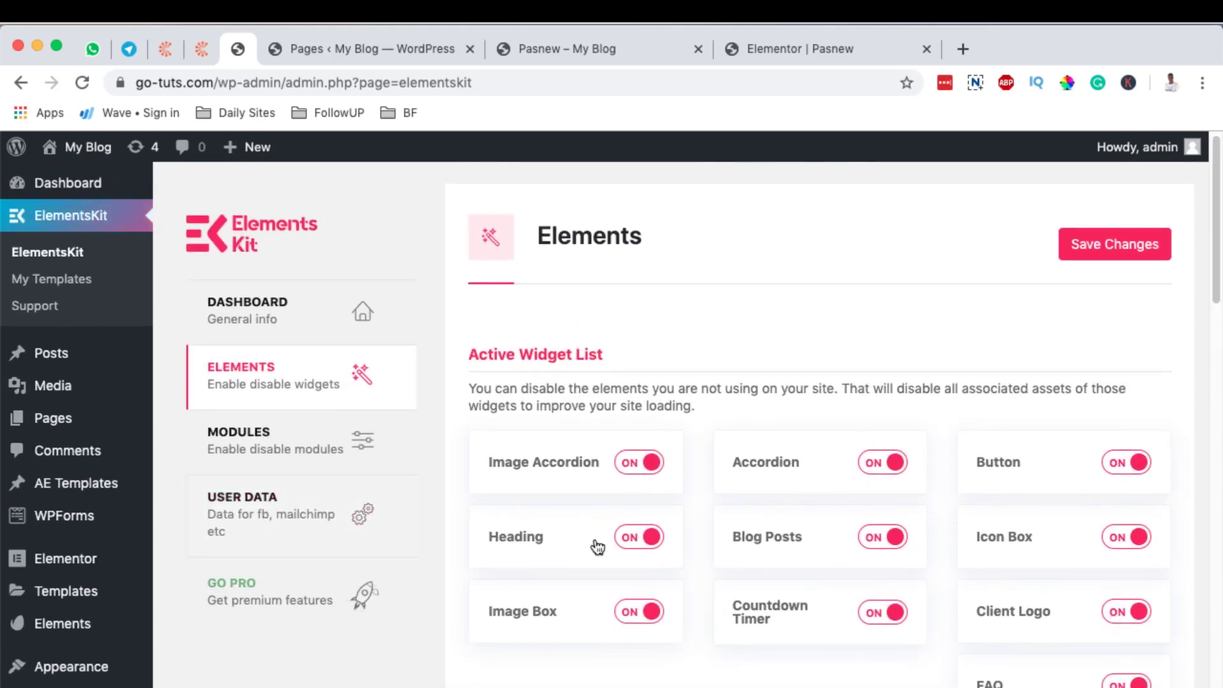
# Make sure the Pricing Table widget is switched on in the ElementsKit active widget list and save the changes
pyautogui.scroll(-6, 594, 544)
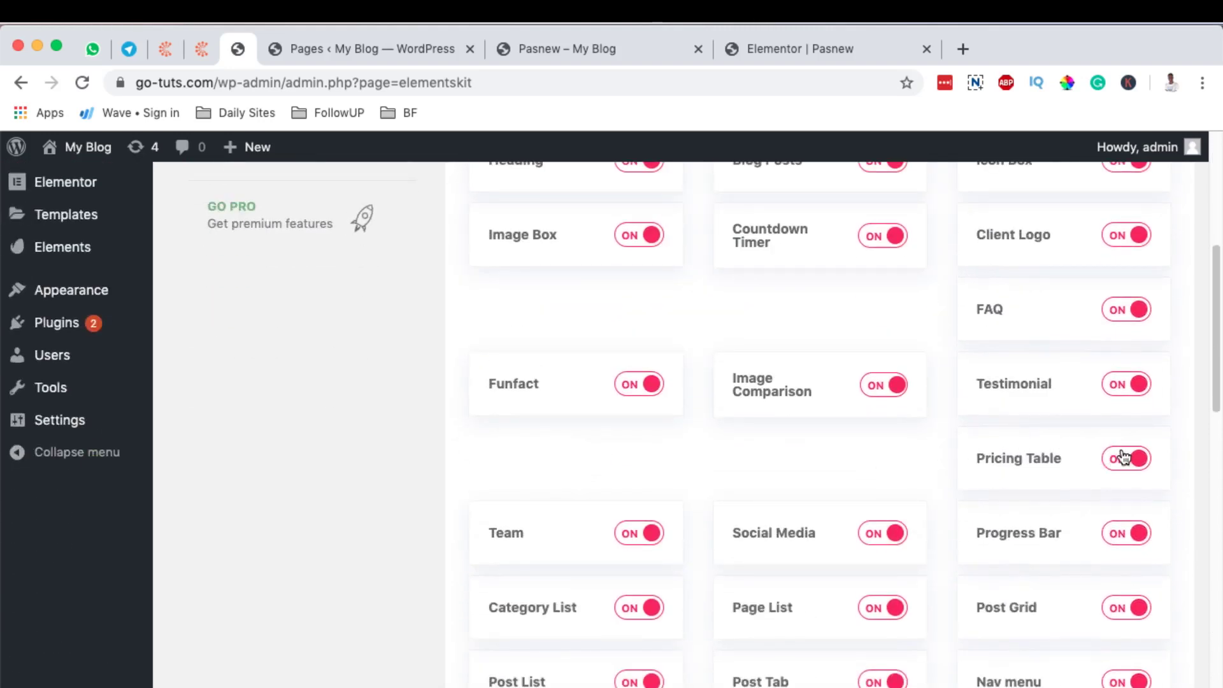
pyautogui.click(816, 56)
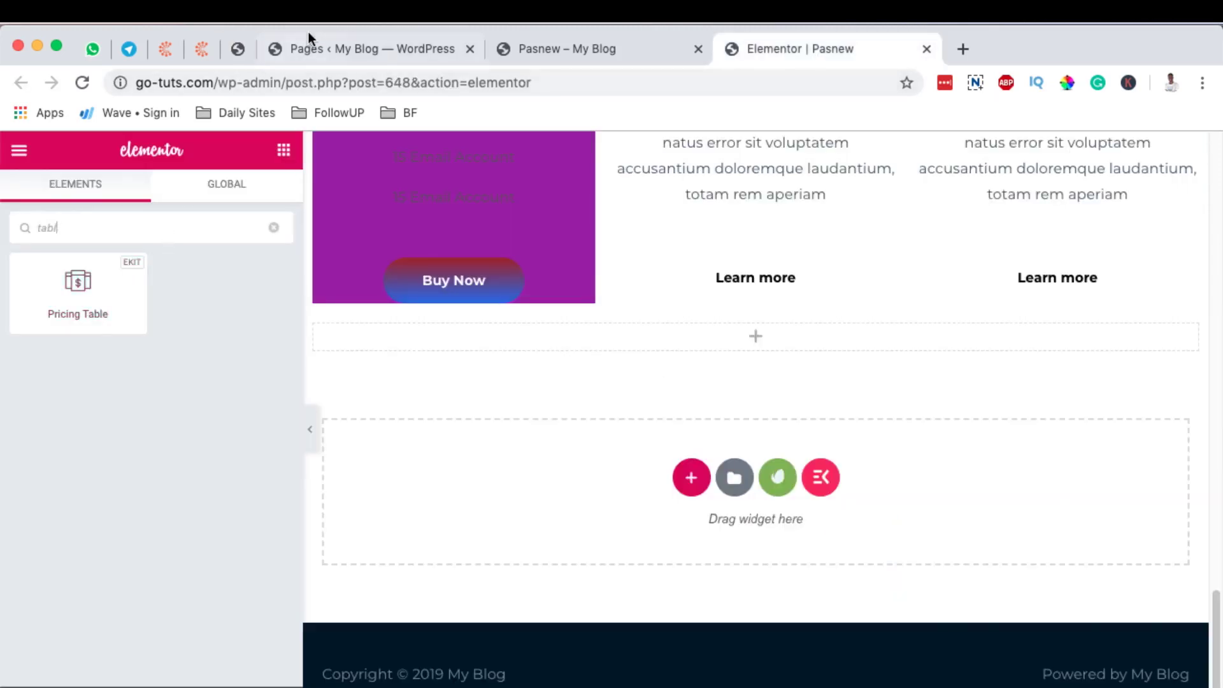
pyautogui.click(304, 49)
pyautogui.click(239, 48)
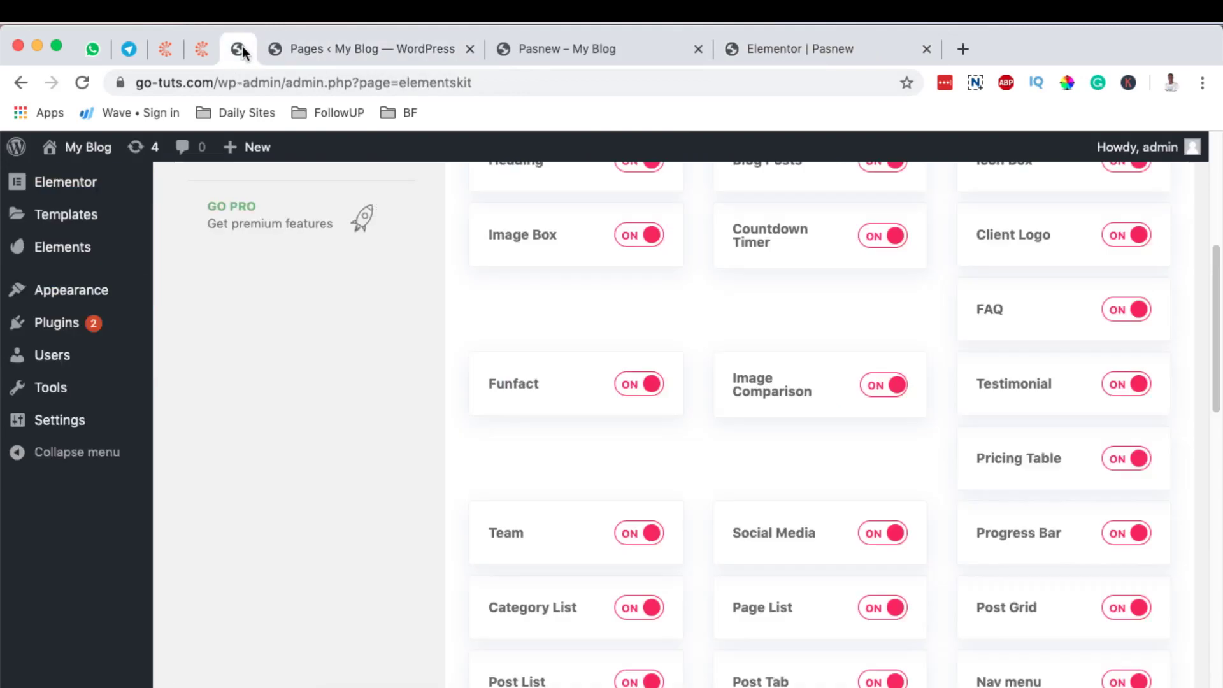
pyautogui.click(1117, 459)
pyautogui.click(1120, 458)
pyautogui.scroll(6, 1005, 374)
pyautogui.click(1078, 261)
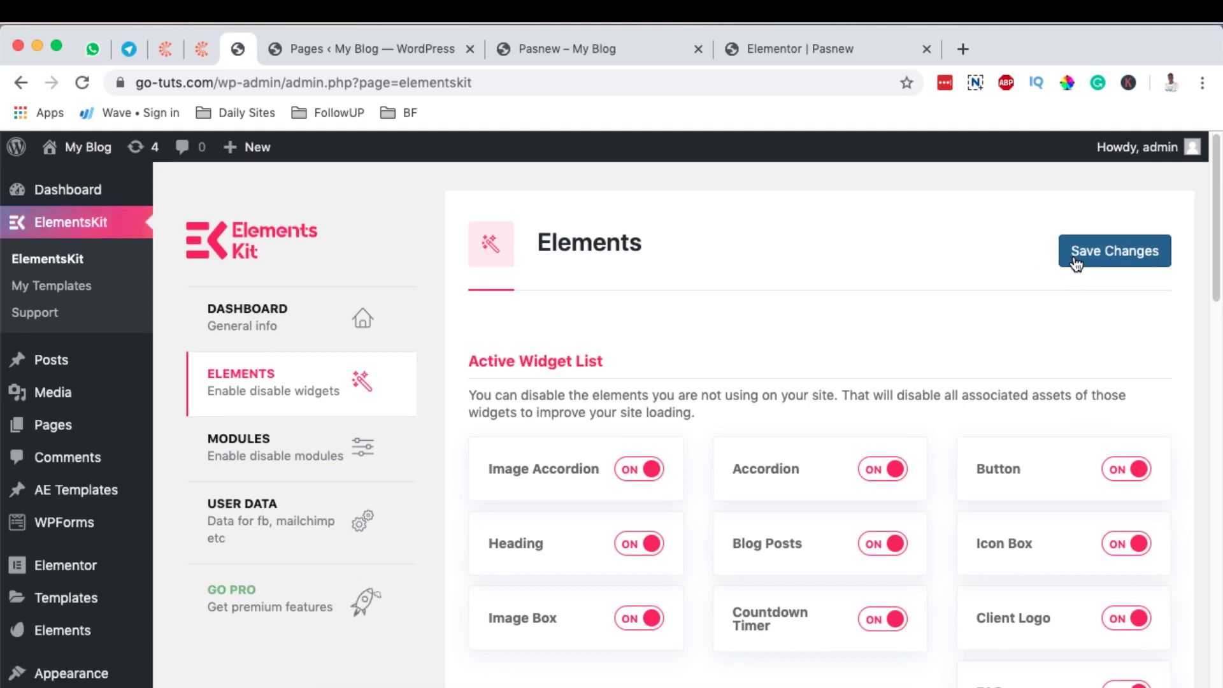
pyautogui.click(1078, 261)
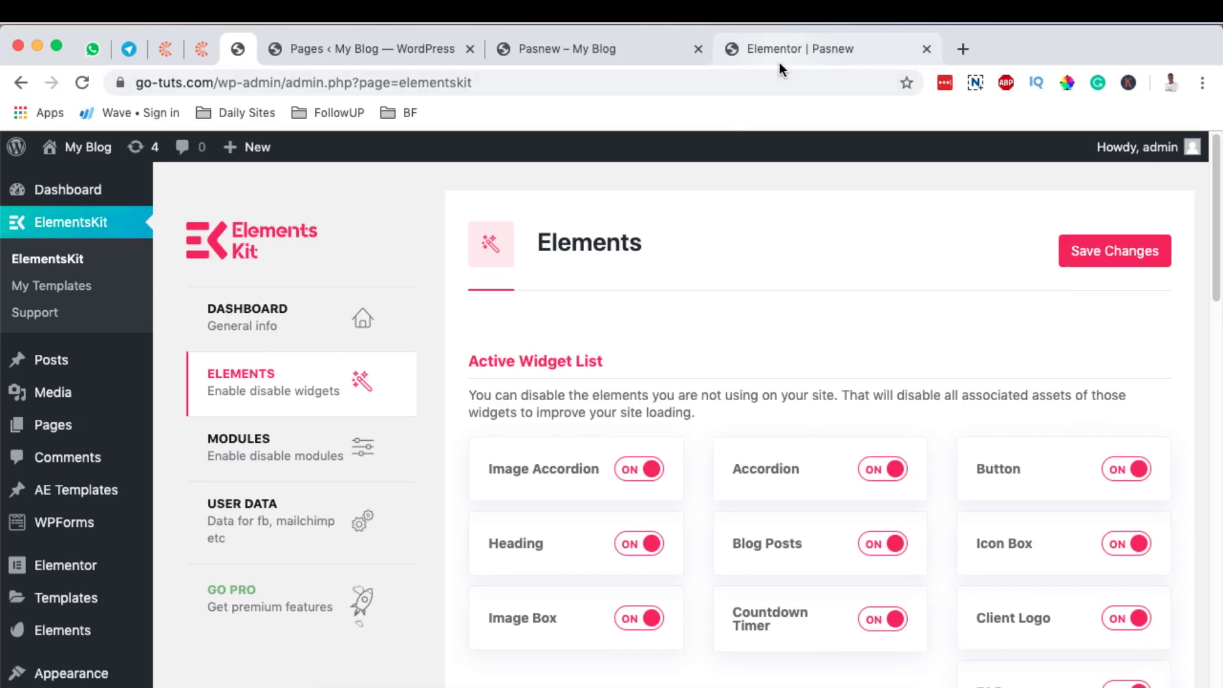
# Check the Pages list and the published Pasnew page, then return to the Pasnew page's Elementor editor
pyautogui.click(373, 48)
pyautogui.scroll(3, 494, 288)
pyautogui.scroll(-2, 492, 288)
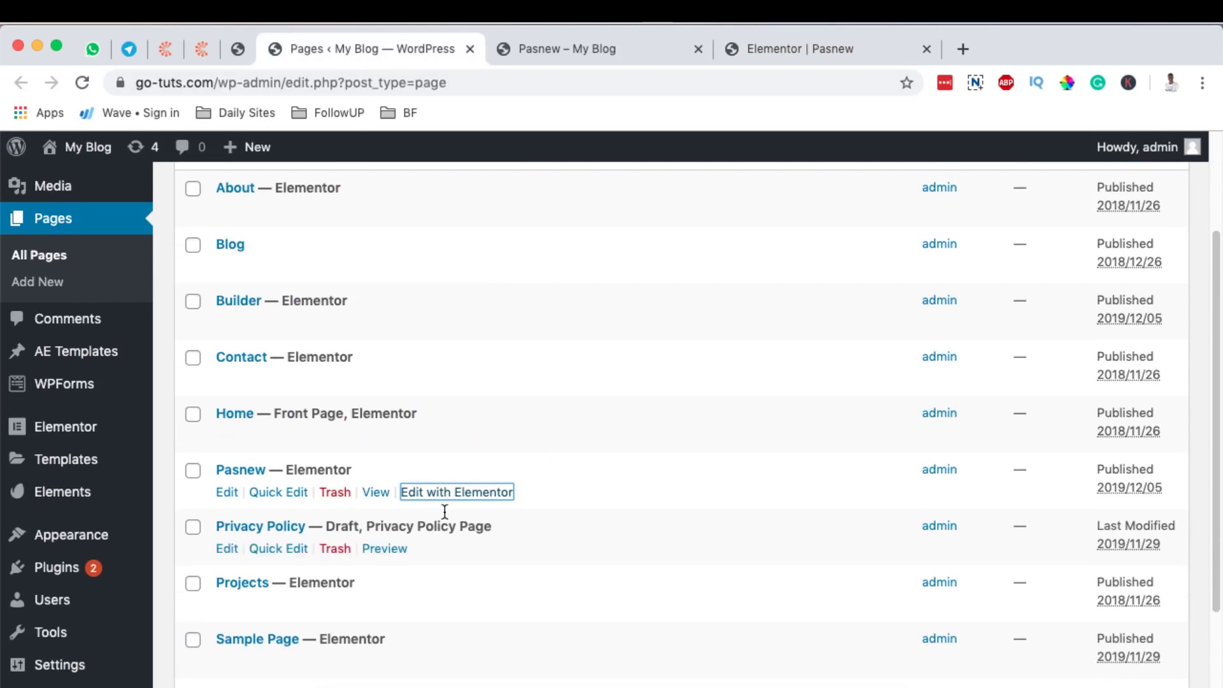
pyautogui.click(635, 51)
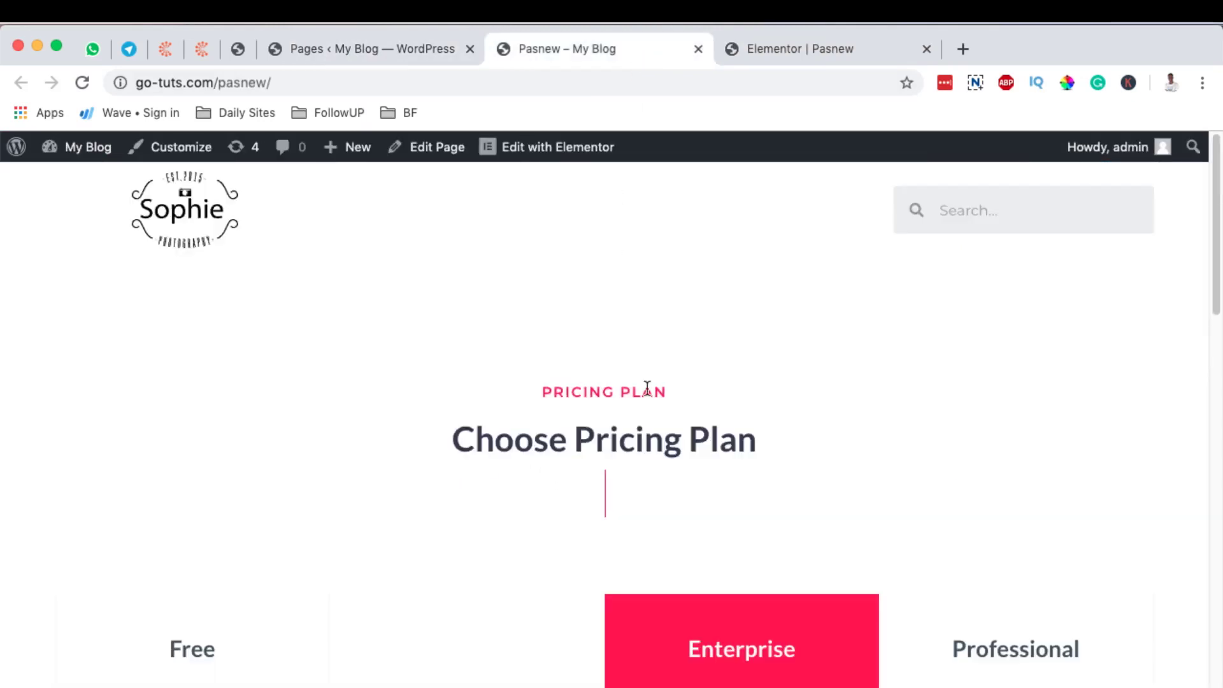
pyautogui.click(783, 46)
pyautogui.scroll(5, 518, 488)
pyautogui.scroll(15, 517, 496)
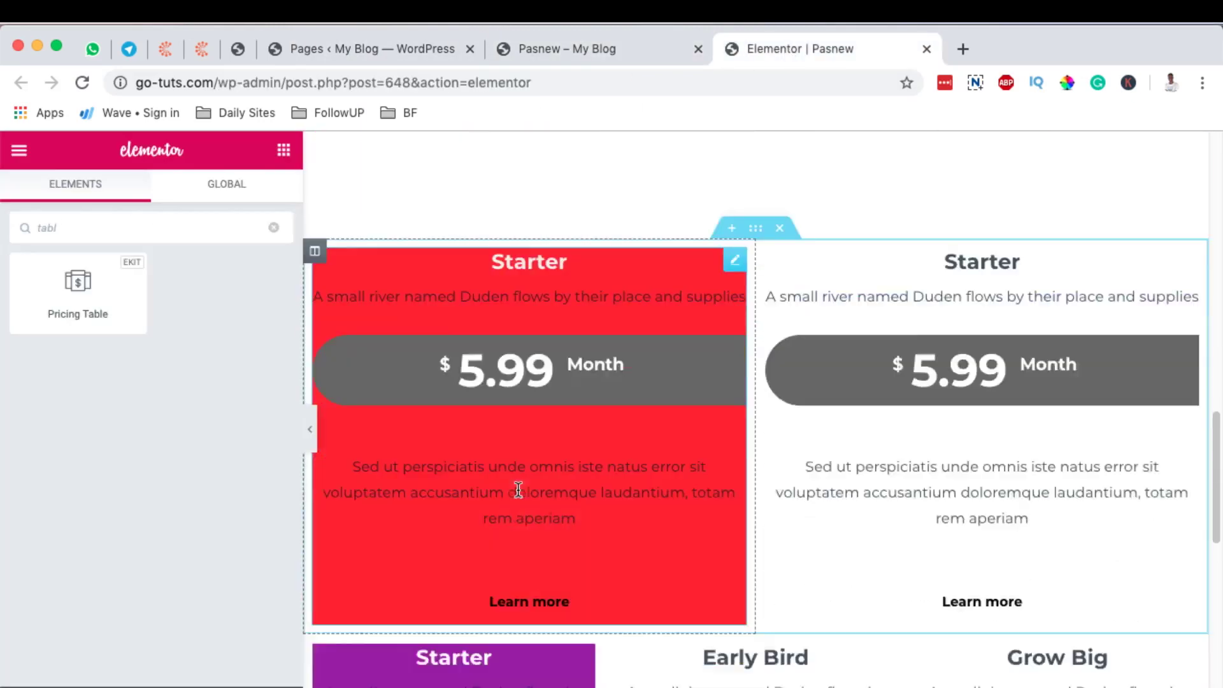
# Preview the page's Choose Pricing Plan section at full width and return to editing mode
pyautogui.press('super+p')
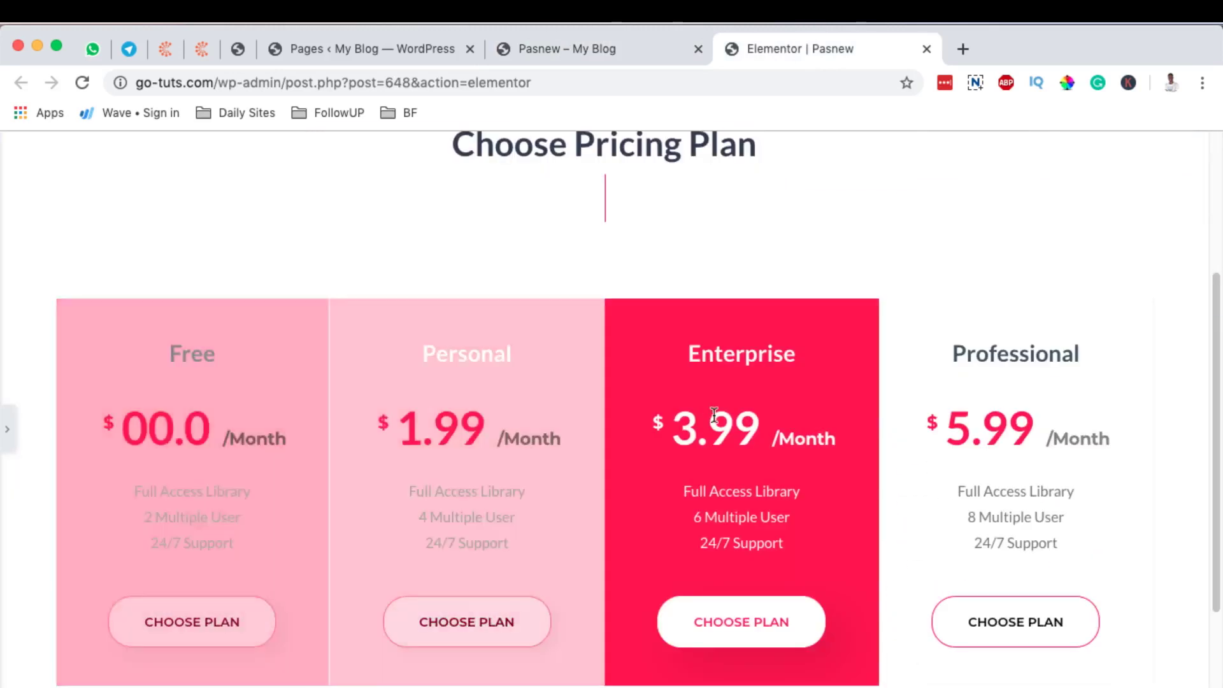
pyautogui.scroll(2, 634, 374)
pyautogui.scroll(2, 636, 377)
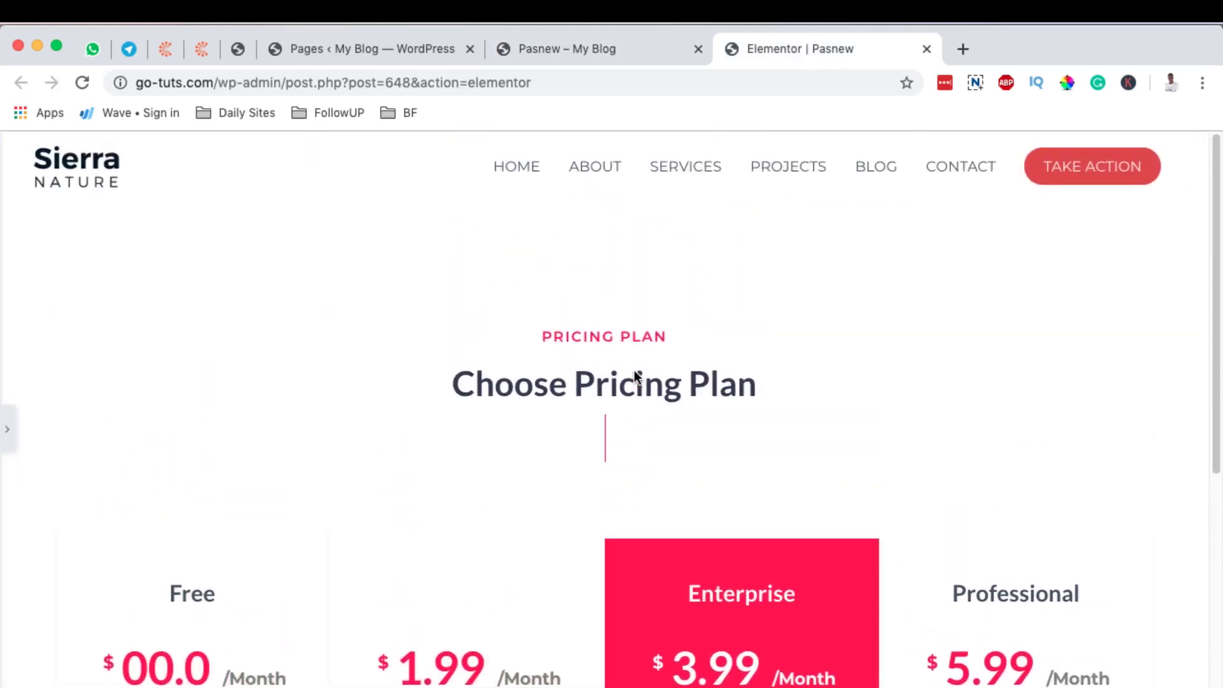
pyautogui.press('super+p')
# Add the Pricing Table widget to the empty section below the Choose Pricing Plan tables
pyautogui.scroll(-10, 411, 560)
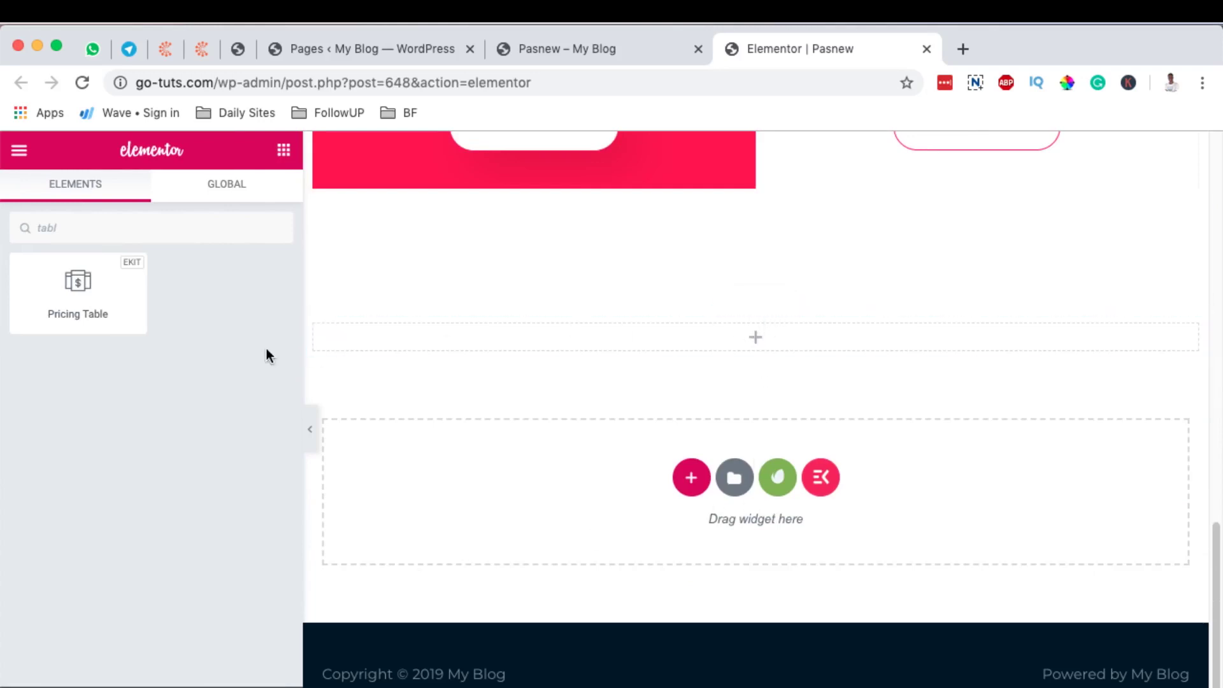
pyautogui.moveTo(72, 297); pyautogui.dragTo(760, 341)
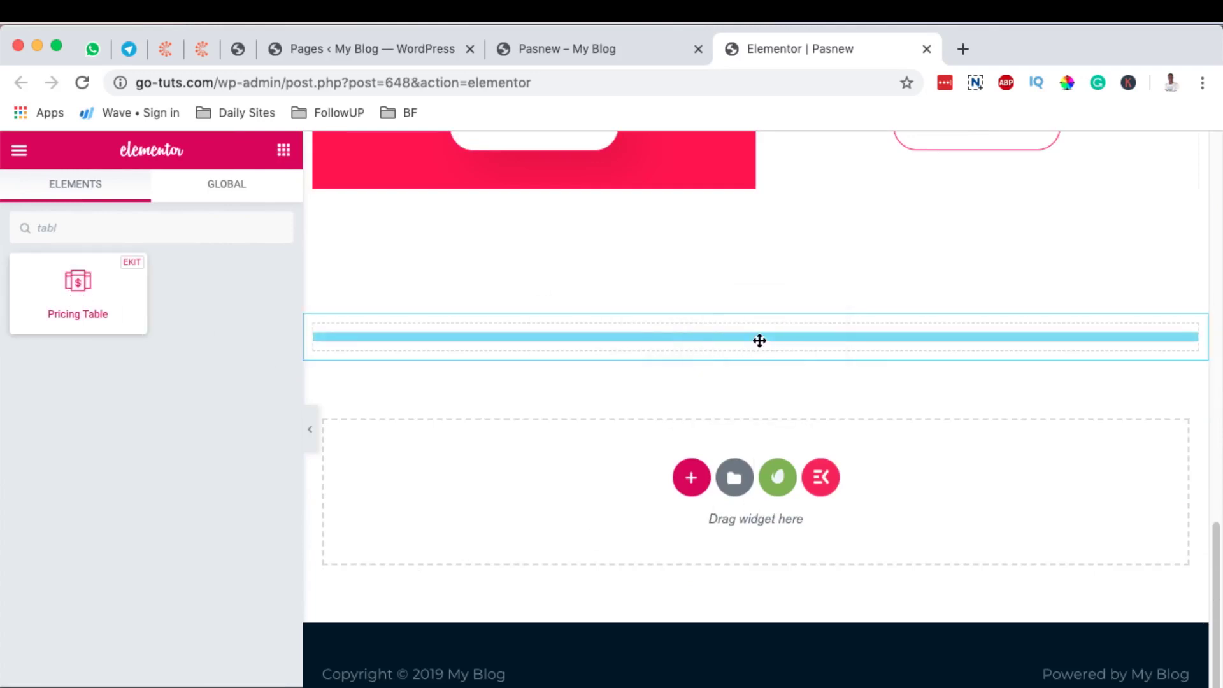
pyautogui.moveTo(545, 388); pyautogui.dragTo(538, 390)
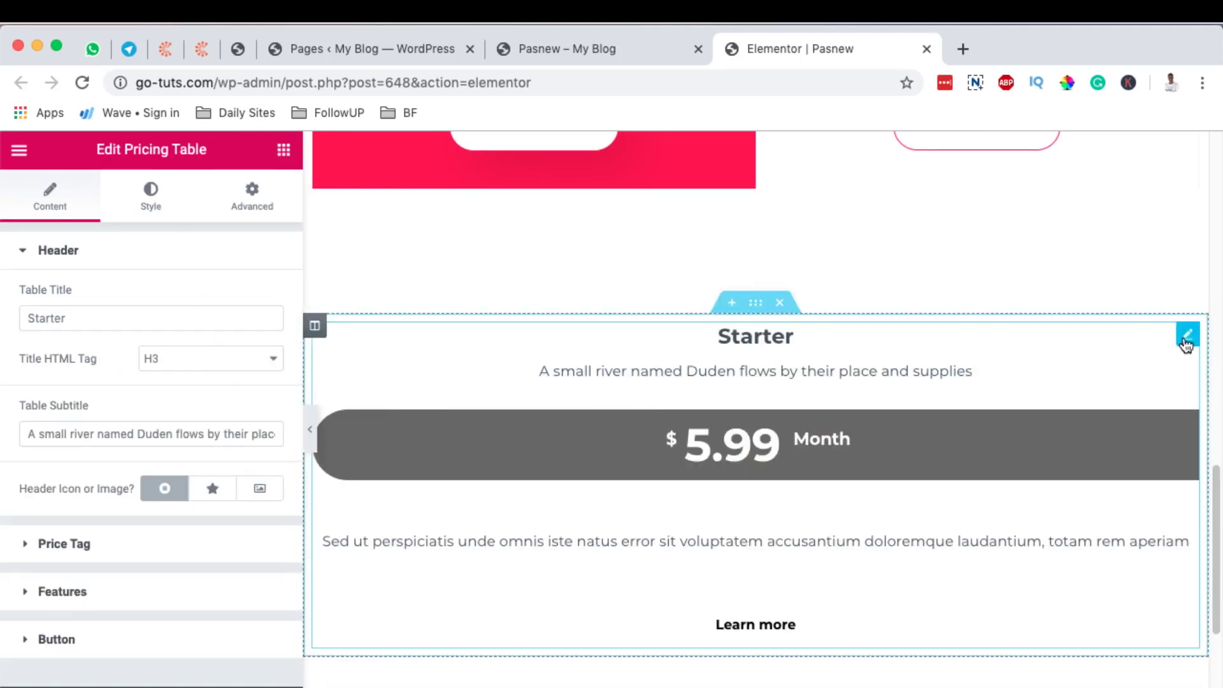
# Compare the new Starter pricing table with the four-plan section above it, briefly viewing the page at full width
pyautogui.scroll(10, 495, 420)
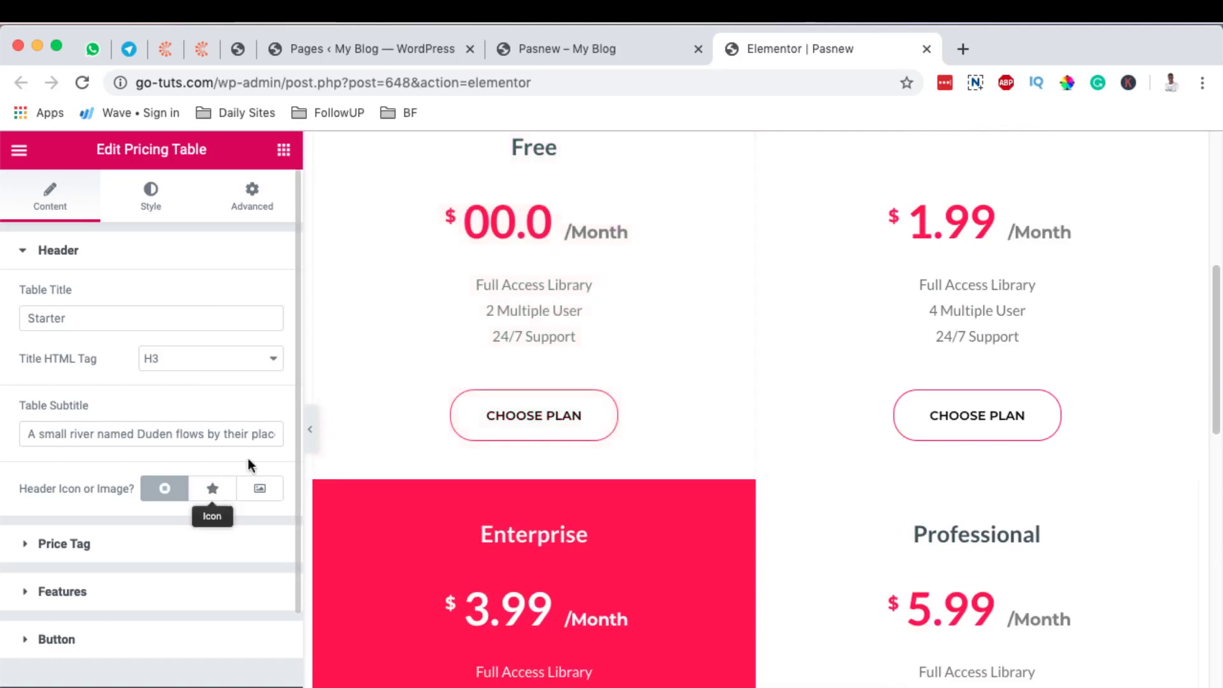
pyautogui.click(311, 429)
pyautogui.click(8, 445)
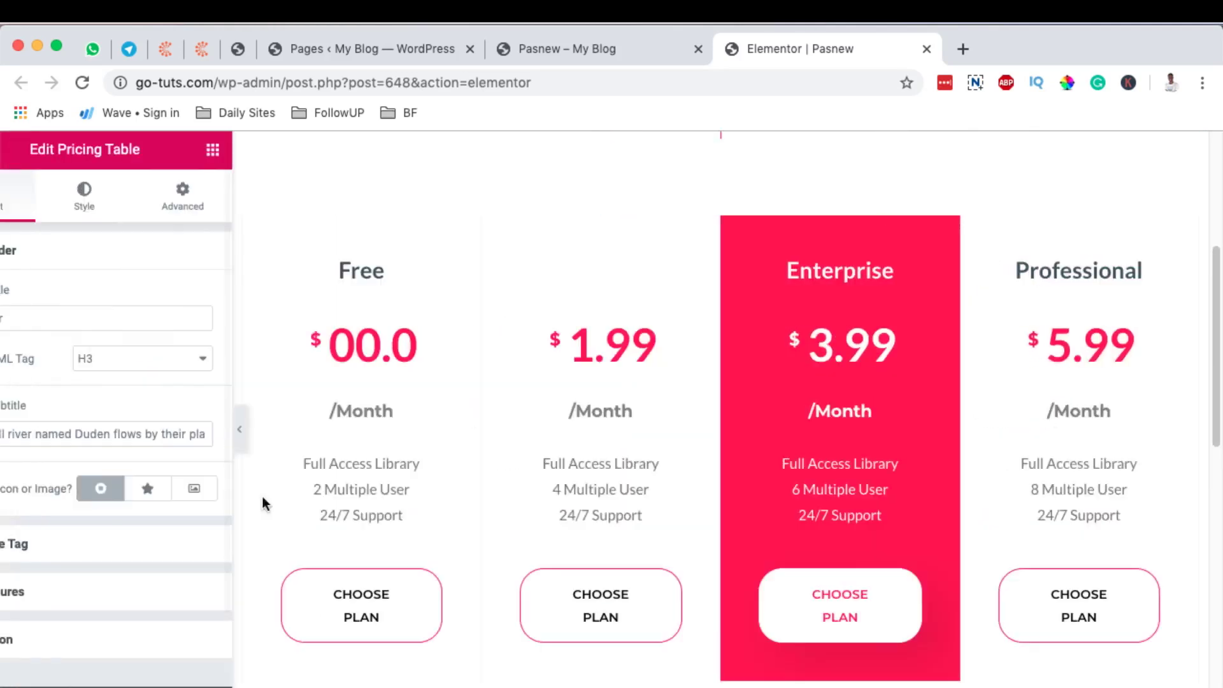
pyautogui.scroll(-10, 513, 579)
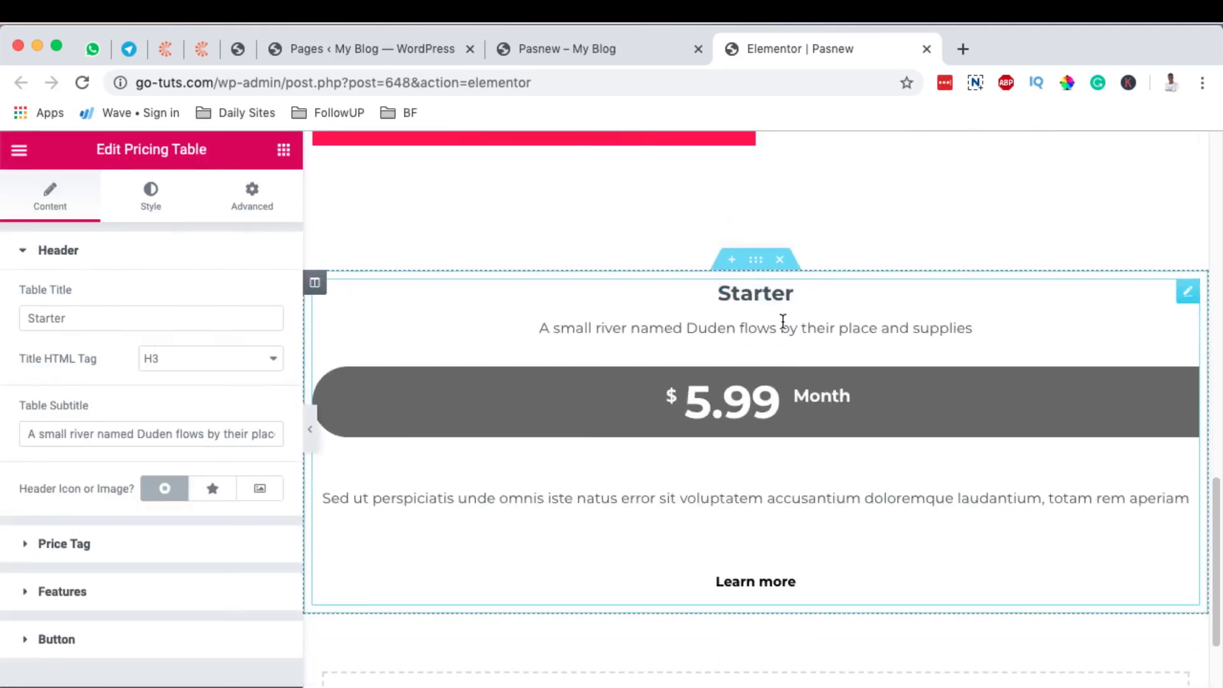
# Open the ElementsKit template library from a new section area above the Starter table and browse its Ready Pages
pyautogui.click(731, 260)
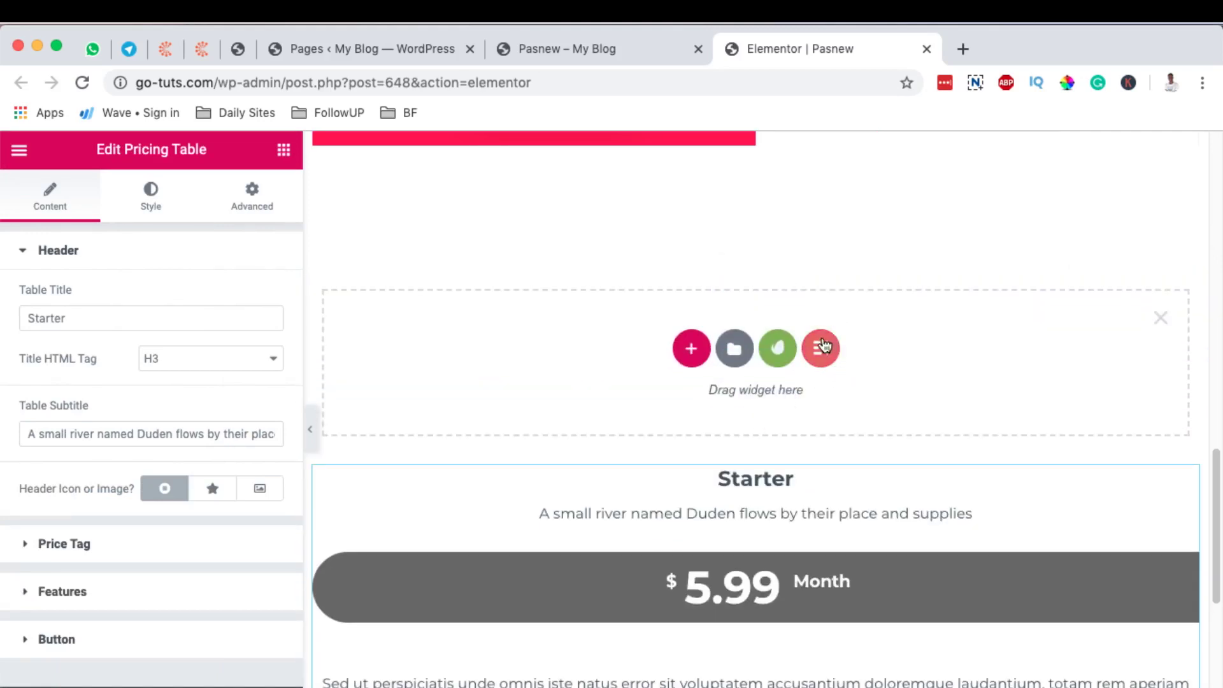
pyautogui.click(823, 348)
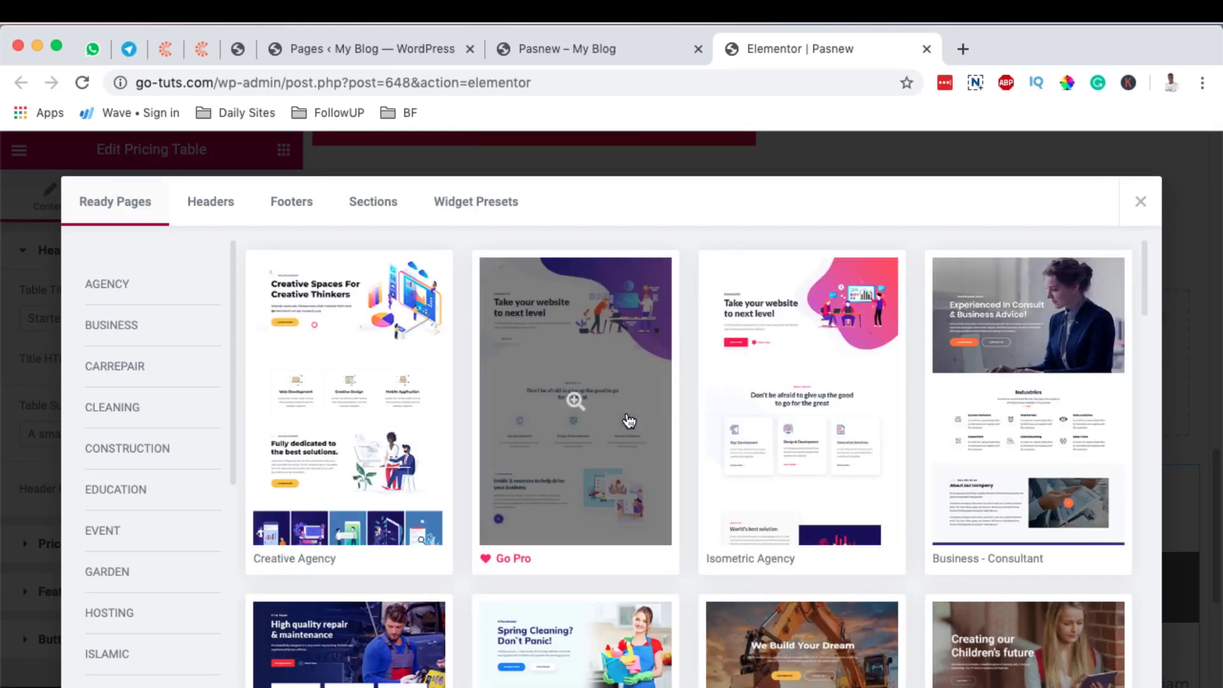
pyautogui.scroll(-6, 235, 591)
pyautogui.scroll(-2, 585, 636)
pyautogui.scroll(-5, 585, 636)
pyautogui.scroll(-5, 585, 636)
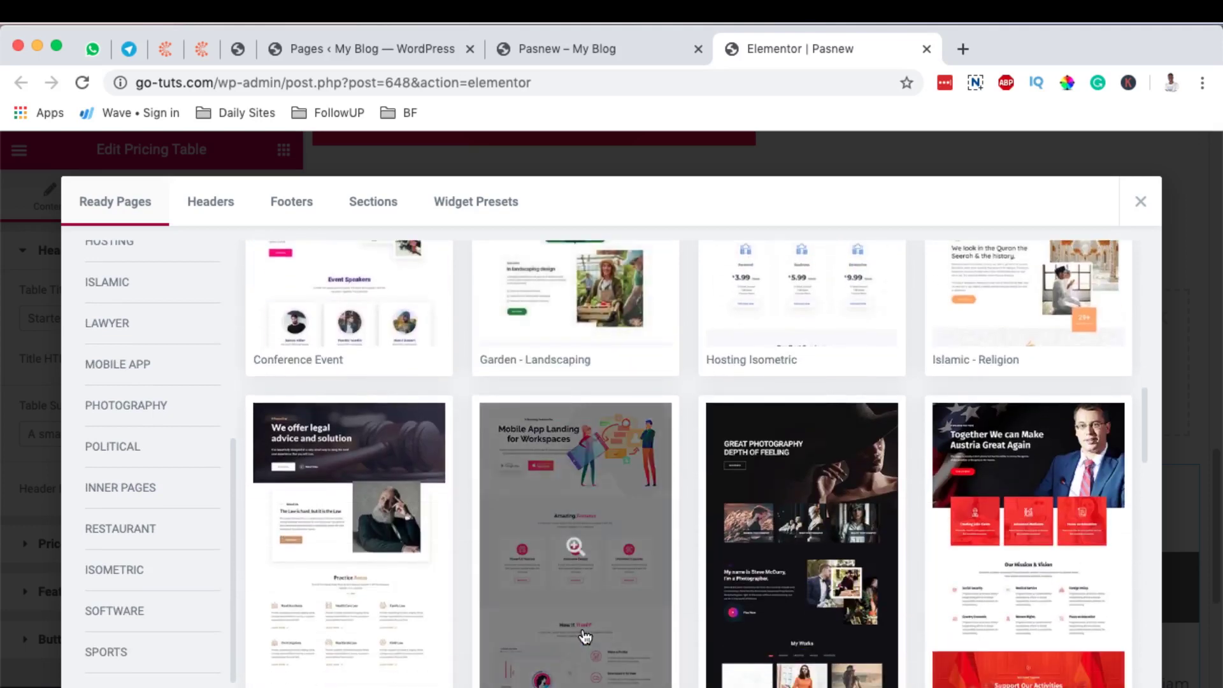
pyautogui.scroll(10, 585, 636)
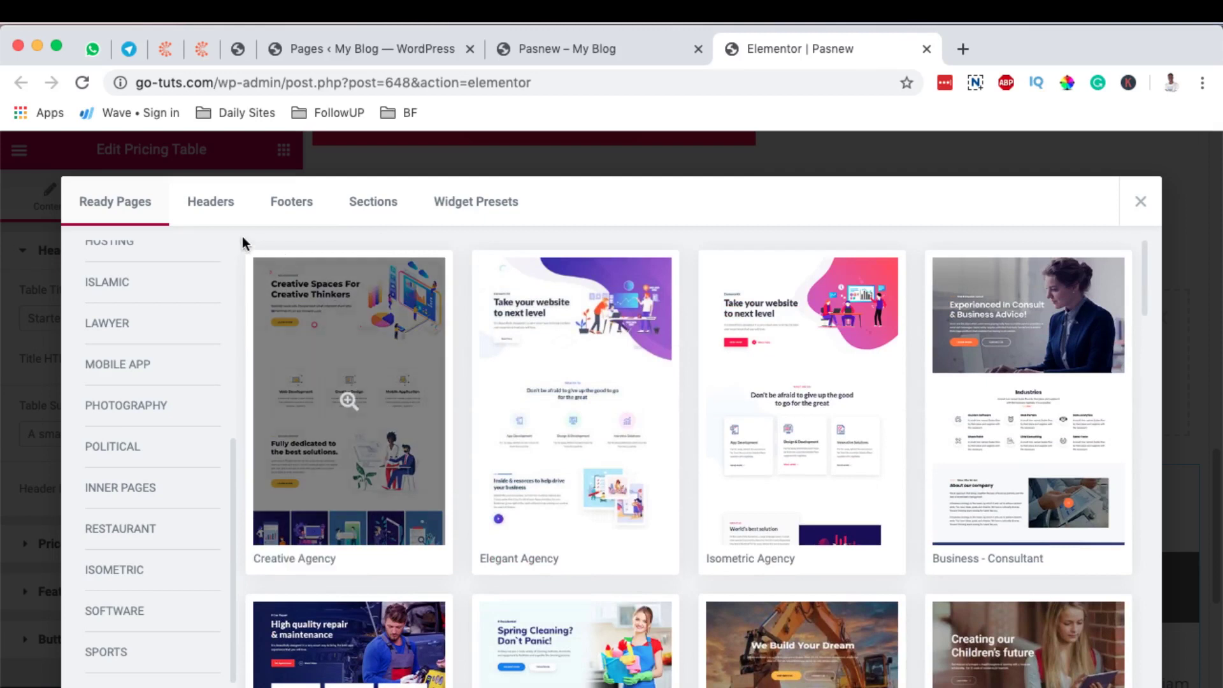
# Look through the Table and Pricing categories of the library's section templates and close the library without inserting one
pyautogui.click(377, 212)
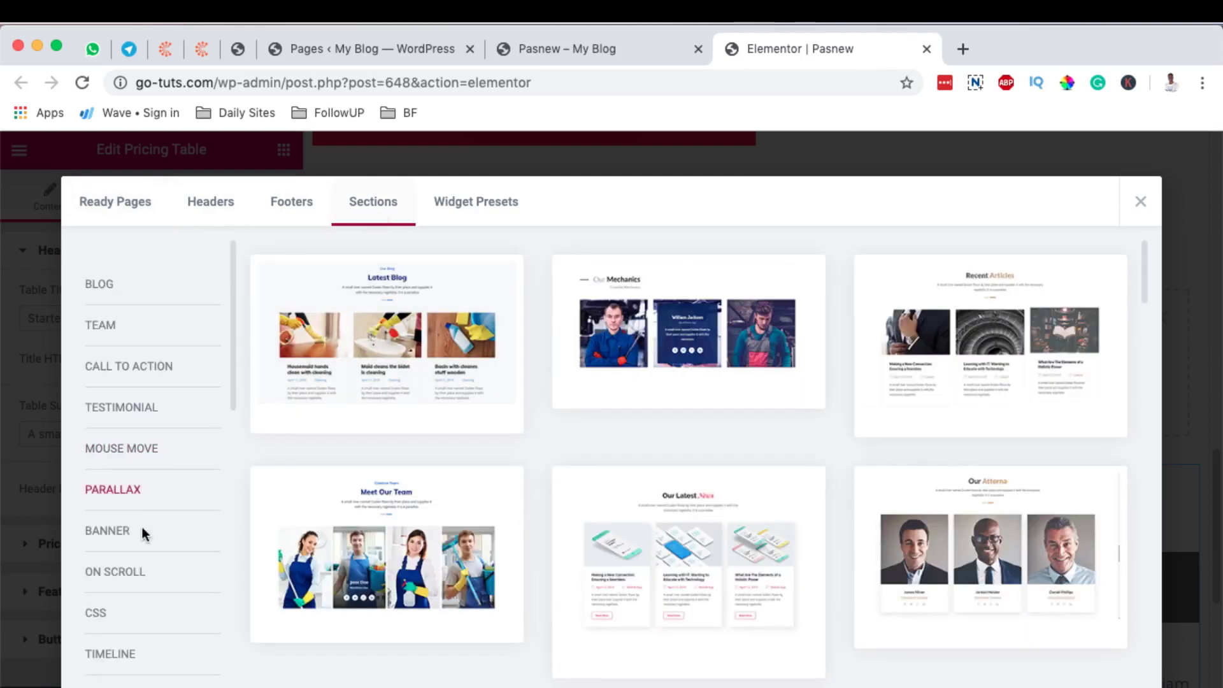
pyautogui.scroll(-3, 146, 585)
pyautogui.scroll(-5, 147, 584)
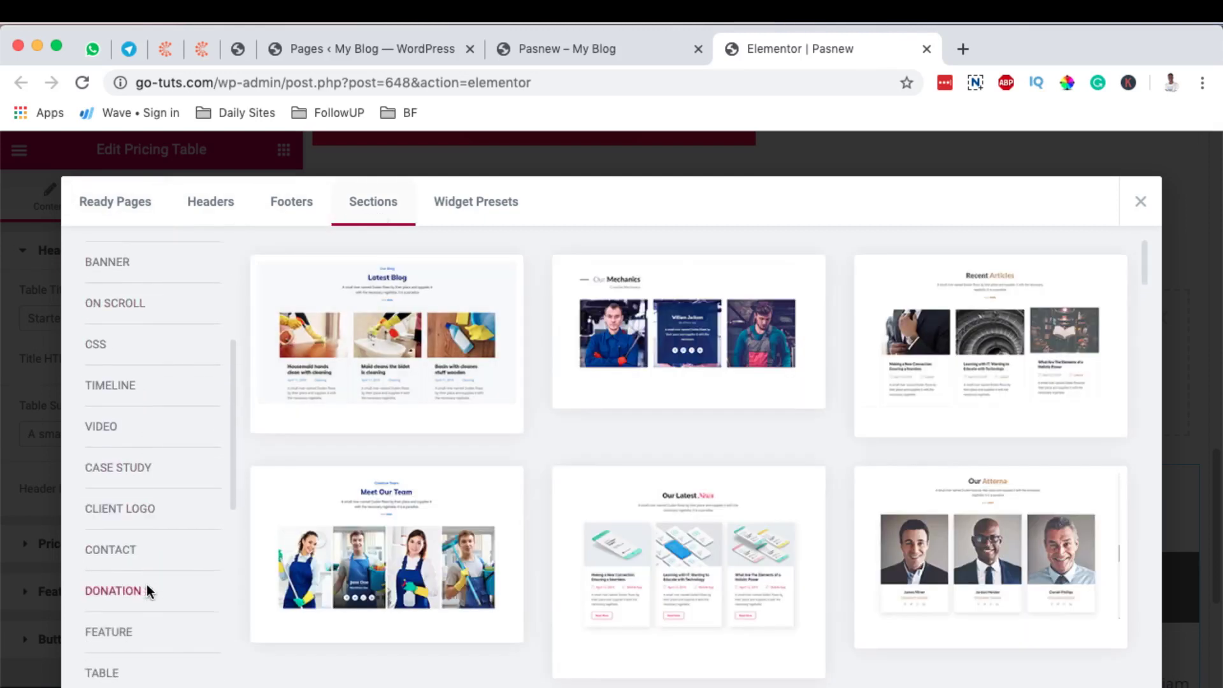
pyautogui.click(101, 548)
pyautogui.scroll(-5, 101, 542)
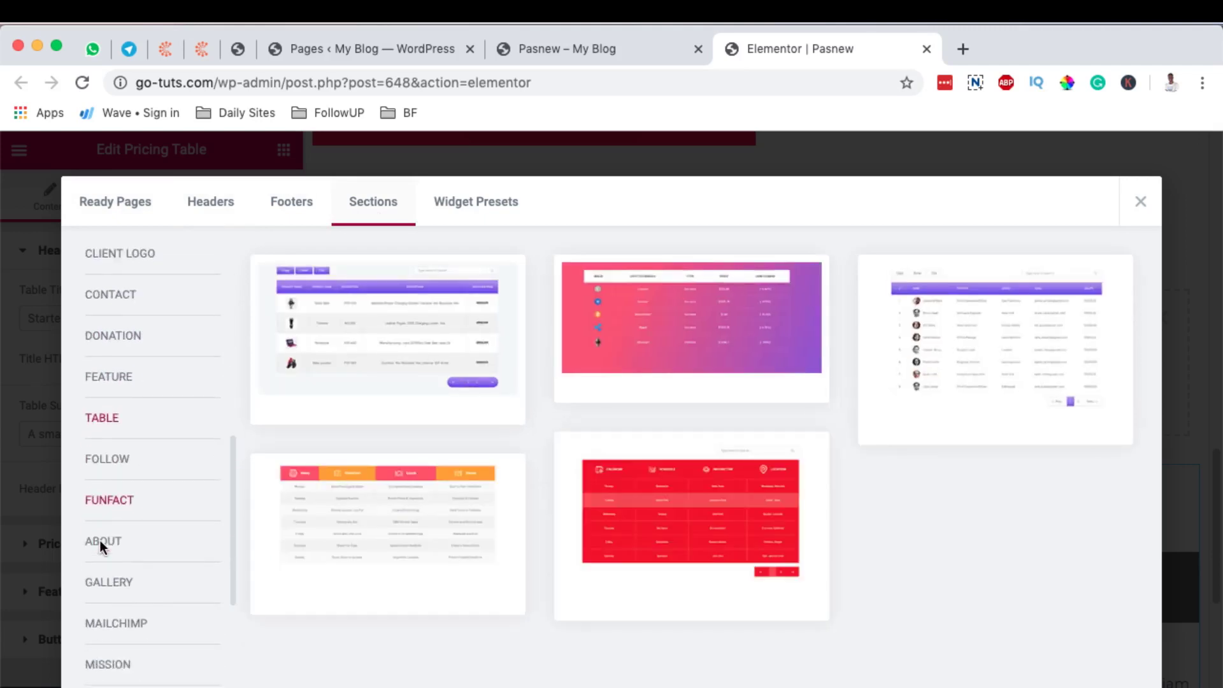
pyautogui.click(97, 572)
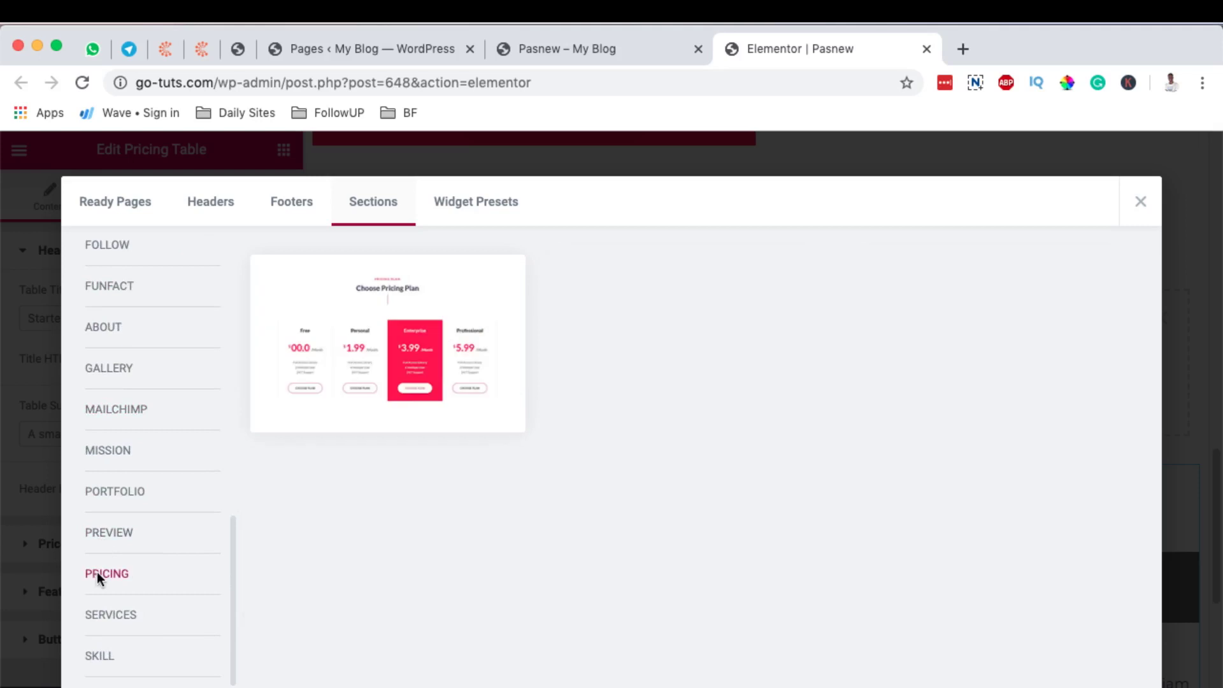
pyautogui.moveTo(459, 306)
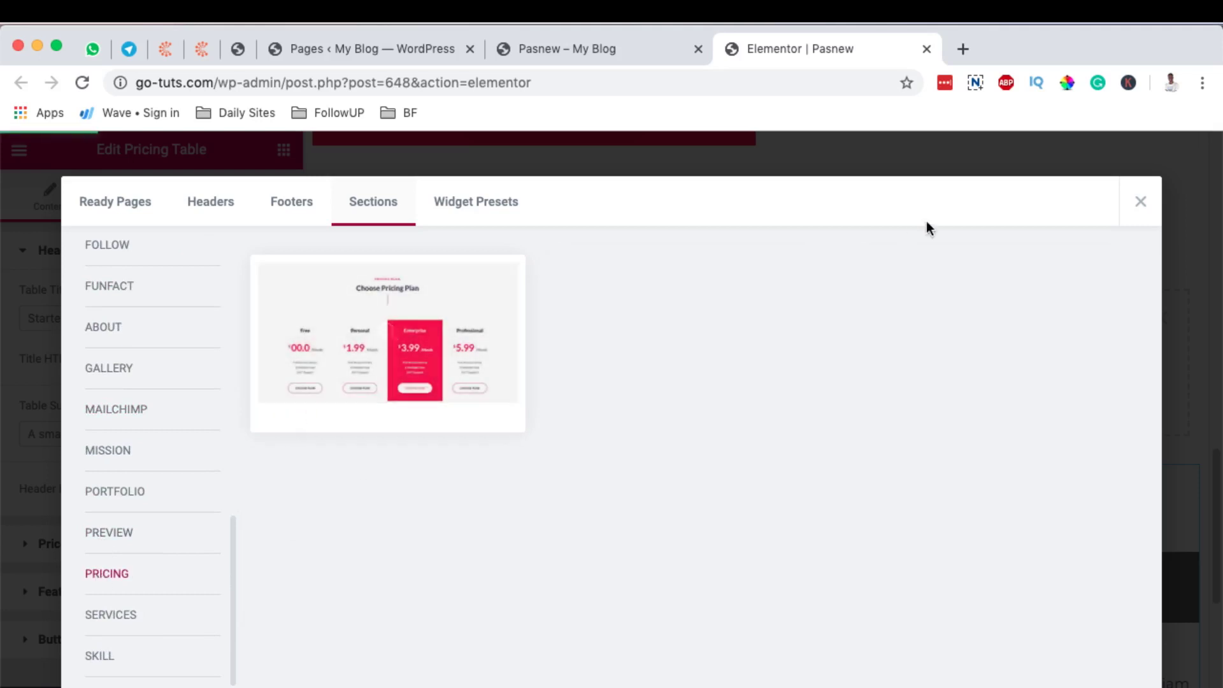
pyautogui.click(1139, 201)
# Review the Choose Pricing Plan section at full width, from its heading down to the Starter table
pyautogui.scroll(15, 806, 373)
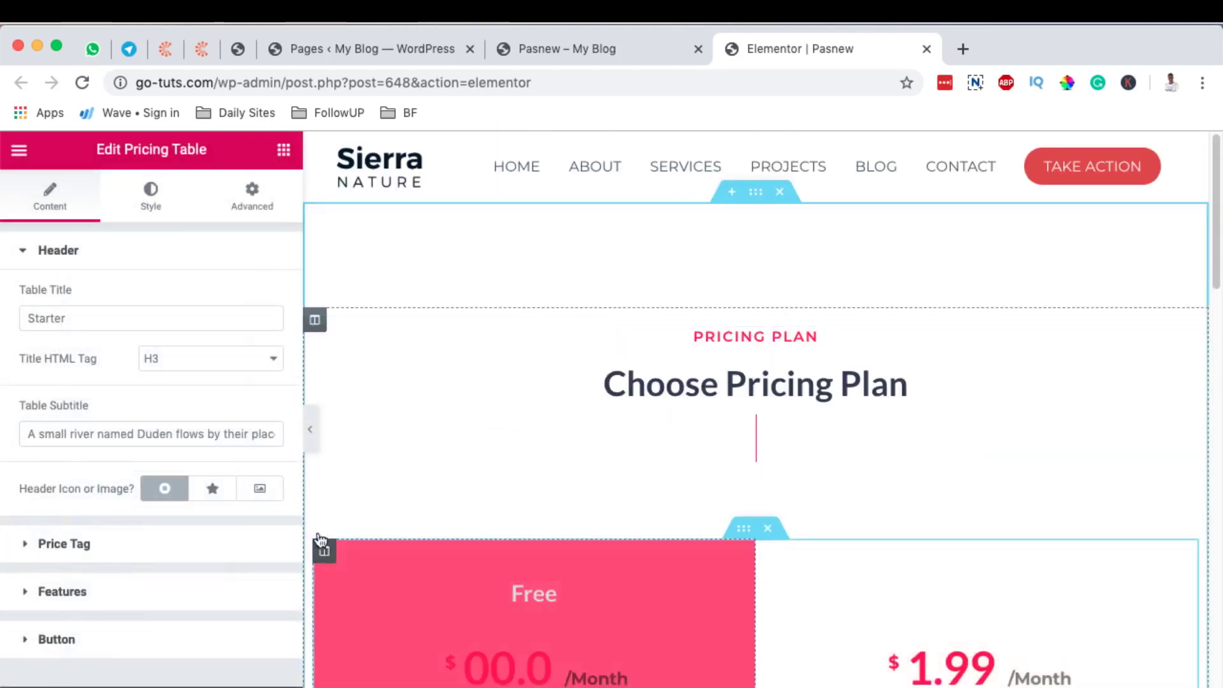
pyautogui.click(310, 429)
pyautogui.scroll(-5, 618, 545)
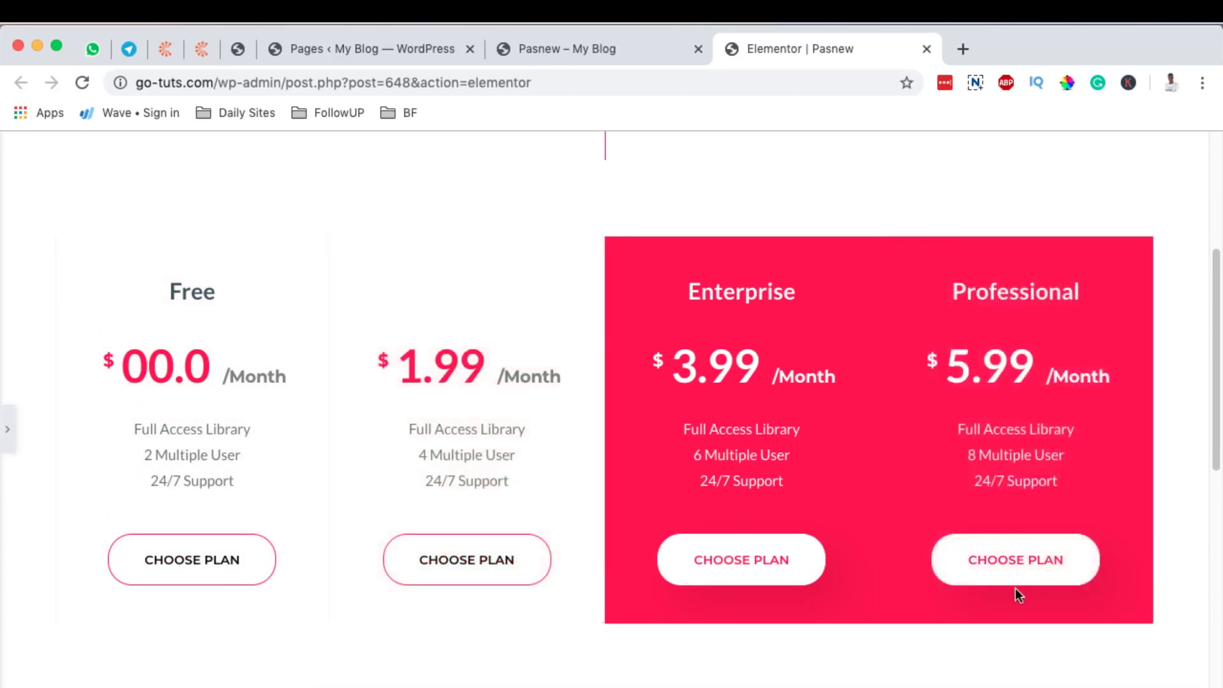
pyautogui.scroll(-10, 93, 282)
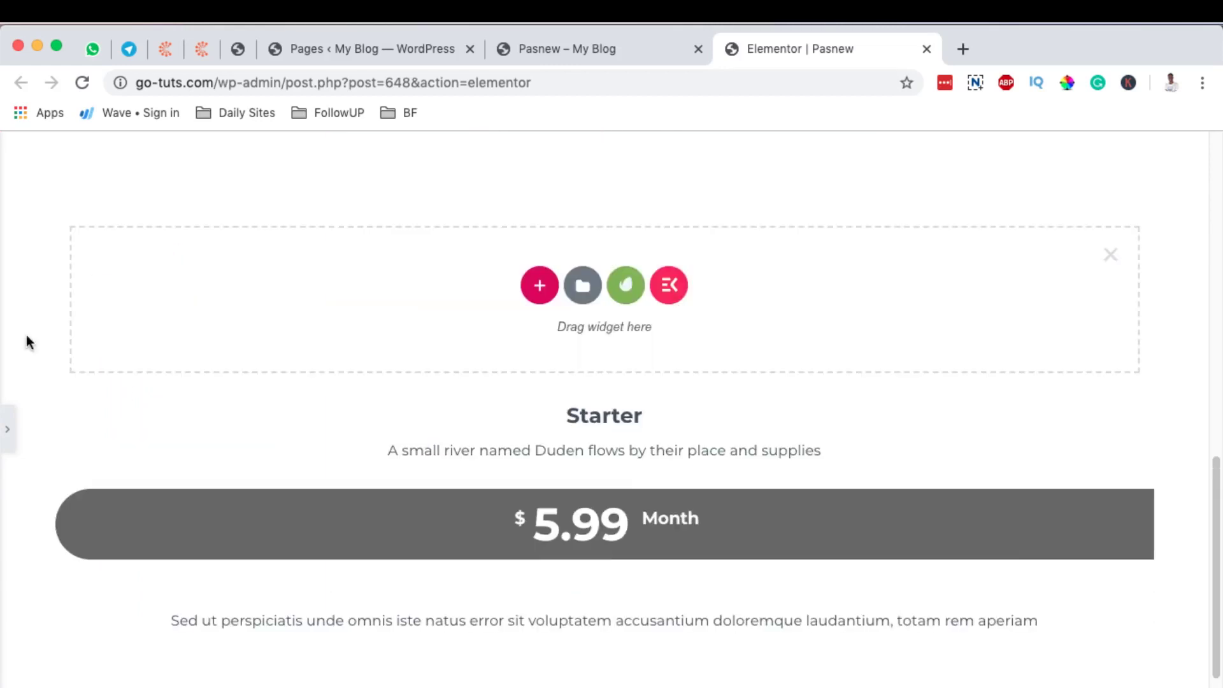
# Bring back the editing panel and close the empty new-section area above the Starter pricing table
pyautogui.click(5, 436)
pyautogui.scroll(-5, 642, 475)
pyautogui.click(1161, 189)
pyautogui.scroll(1, 752, 351)
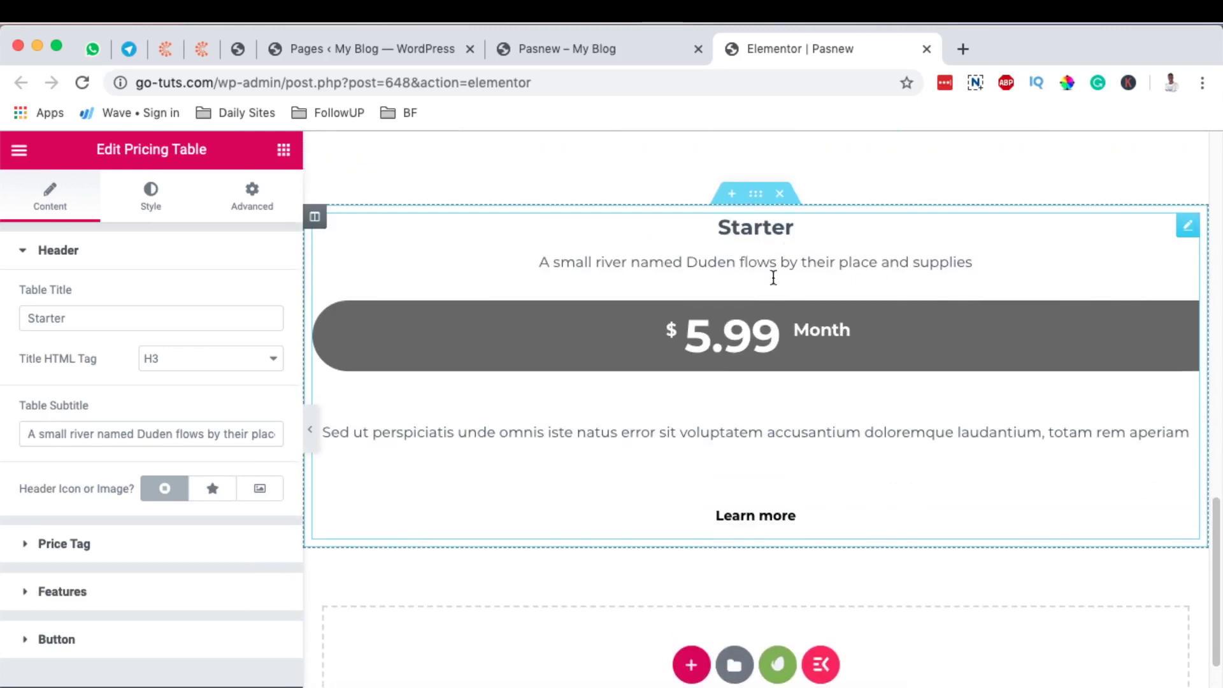
# Duplicate the Starter pricing table's column twice to make a row of three tables
pyautogui.rightClick(316, 225)
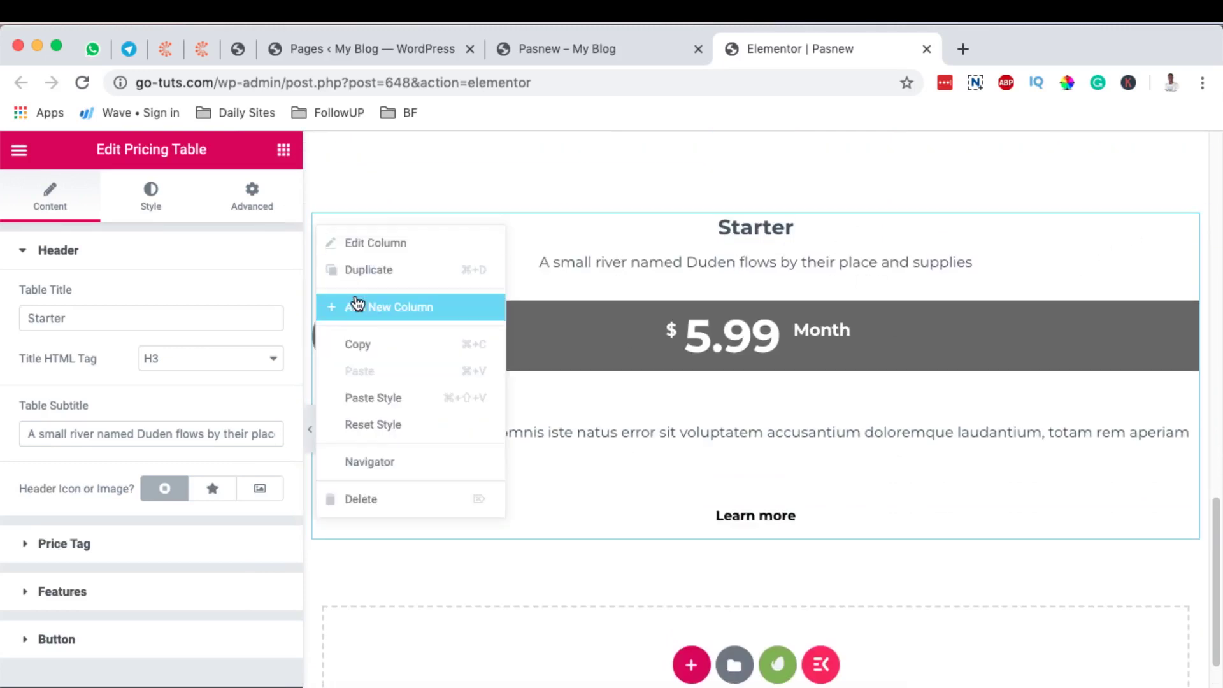
pyautogui.click(330, 233)
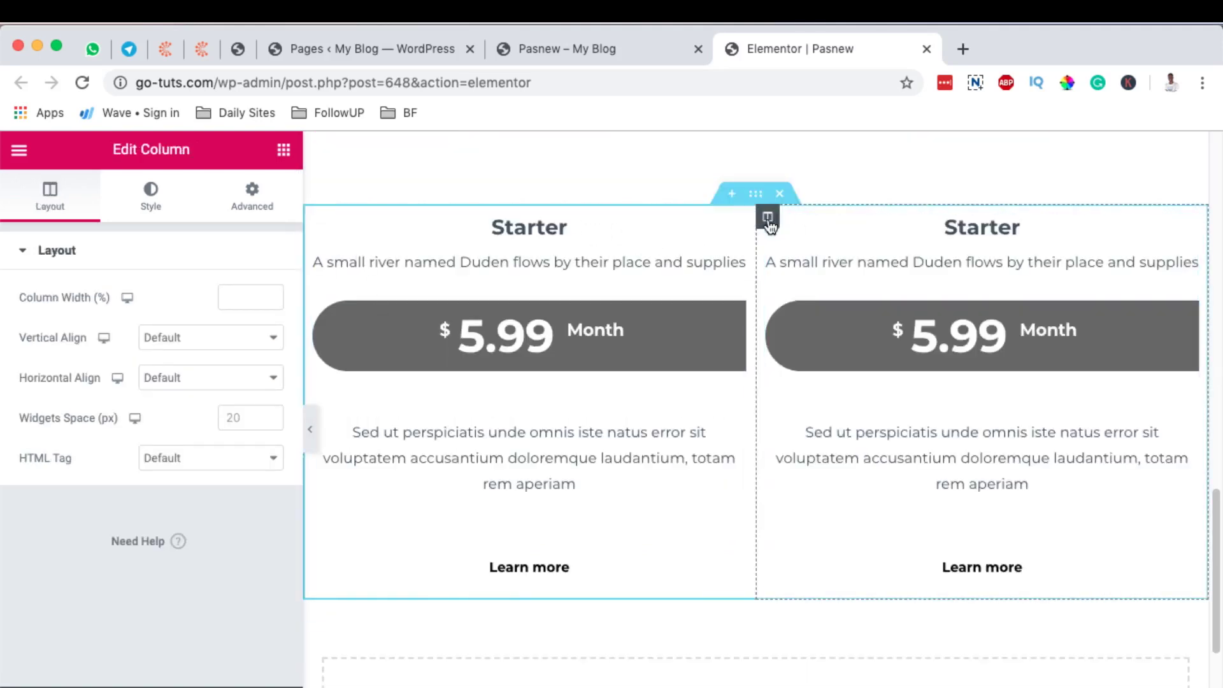
pyautogui.rightClick(768, 217)
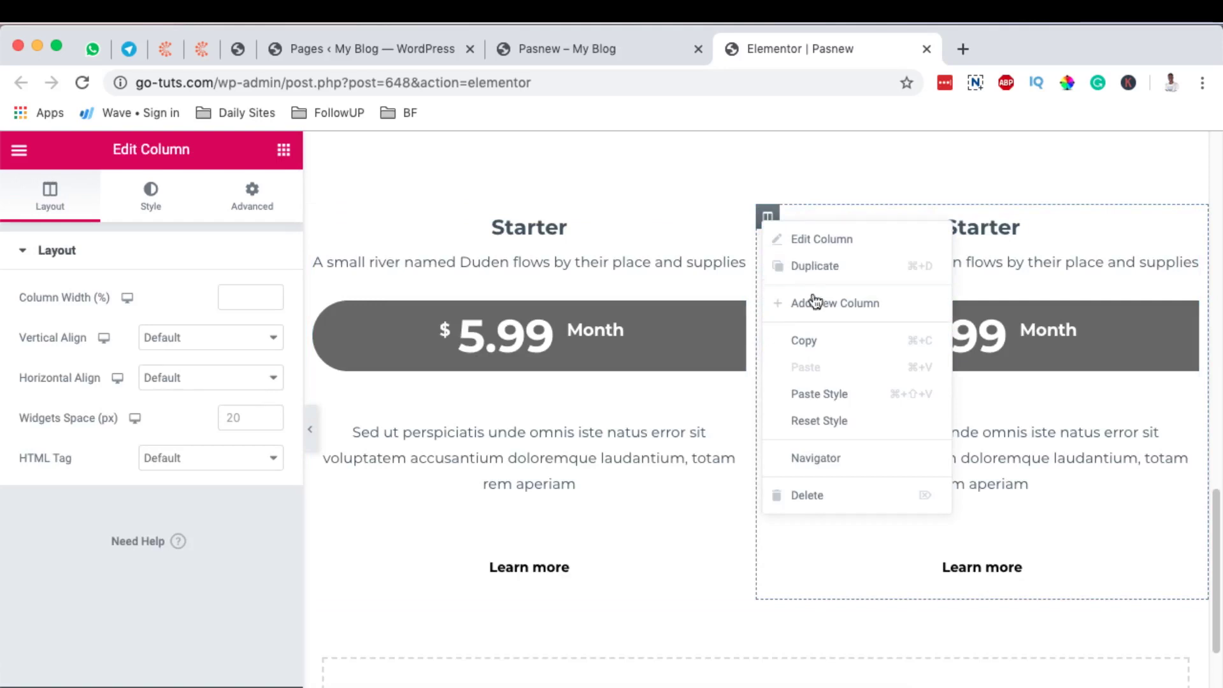
pyautogui.click(808, 274)
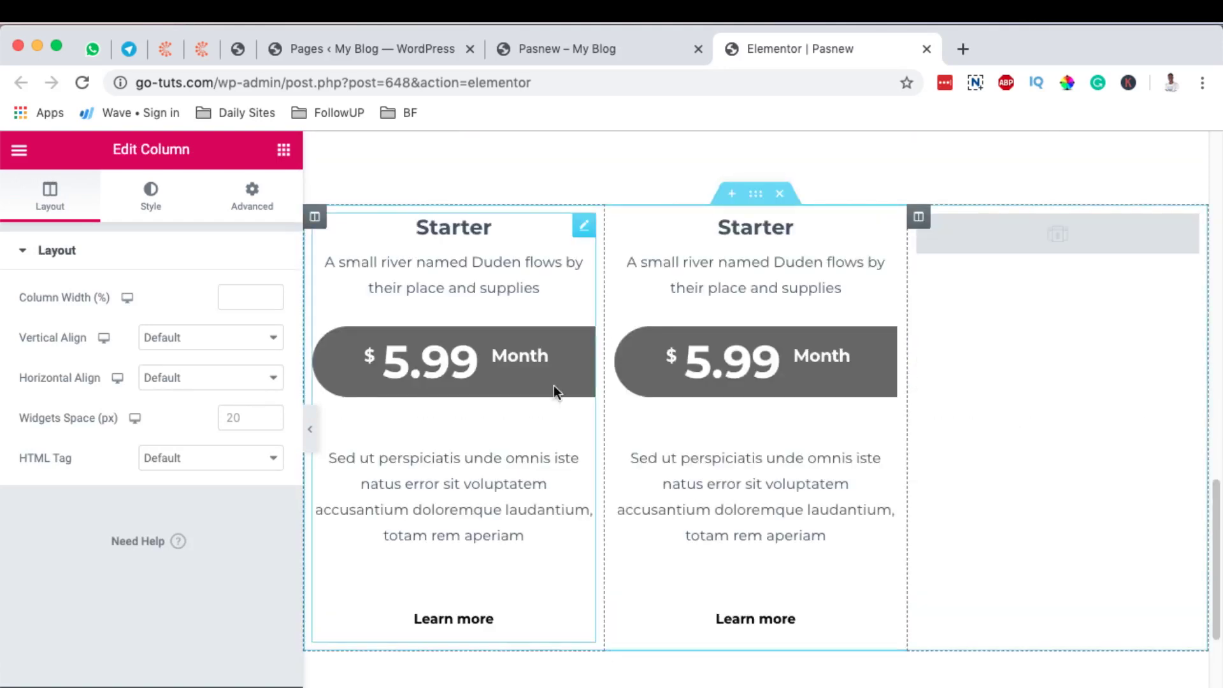
# Set the titles of the three pricing tables to Tier 1, Tier 2 and Tier 3 in order
pyautogui.click(521, 261)
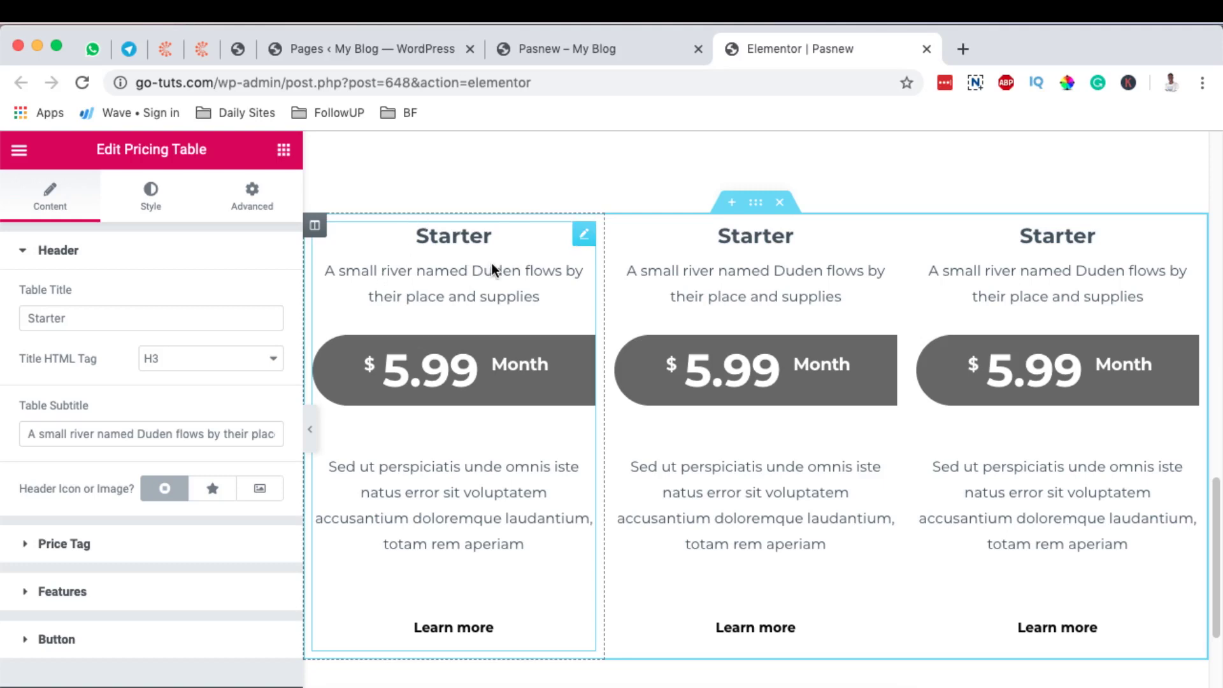
pyautogui.doubleClick(56, 318)
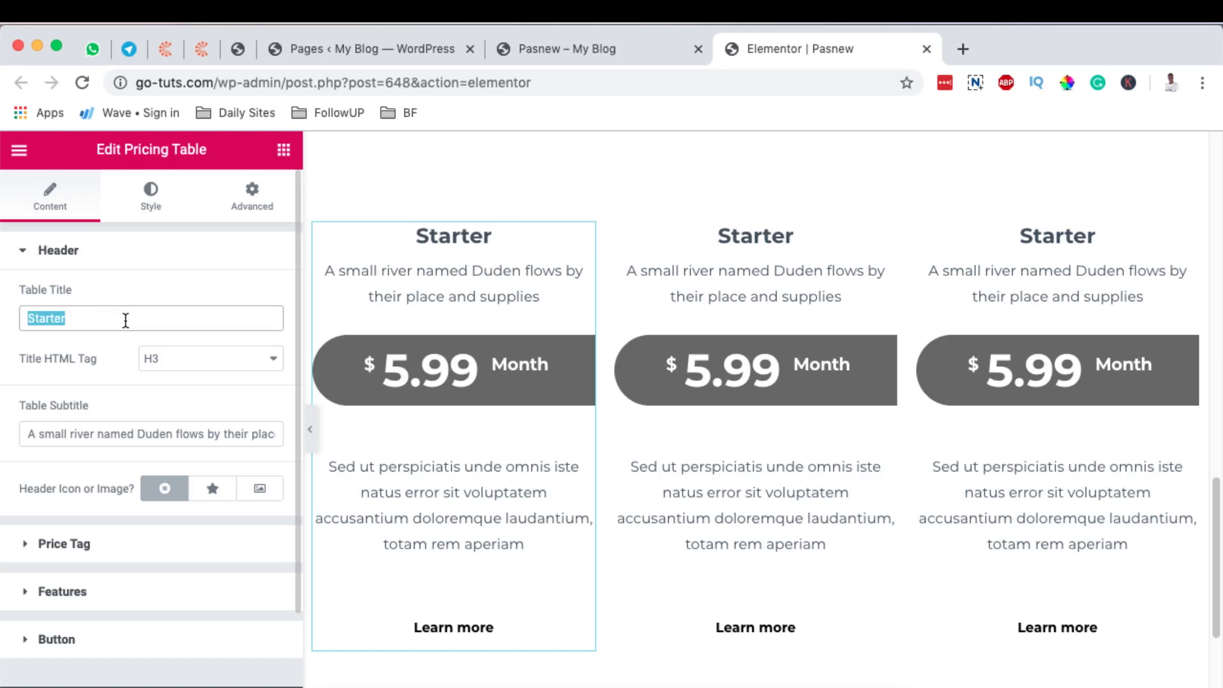
pyautogui.write('Tier 1')
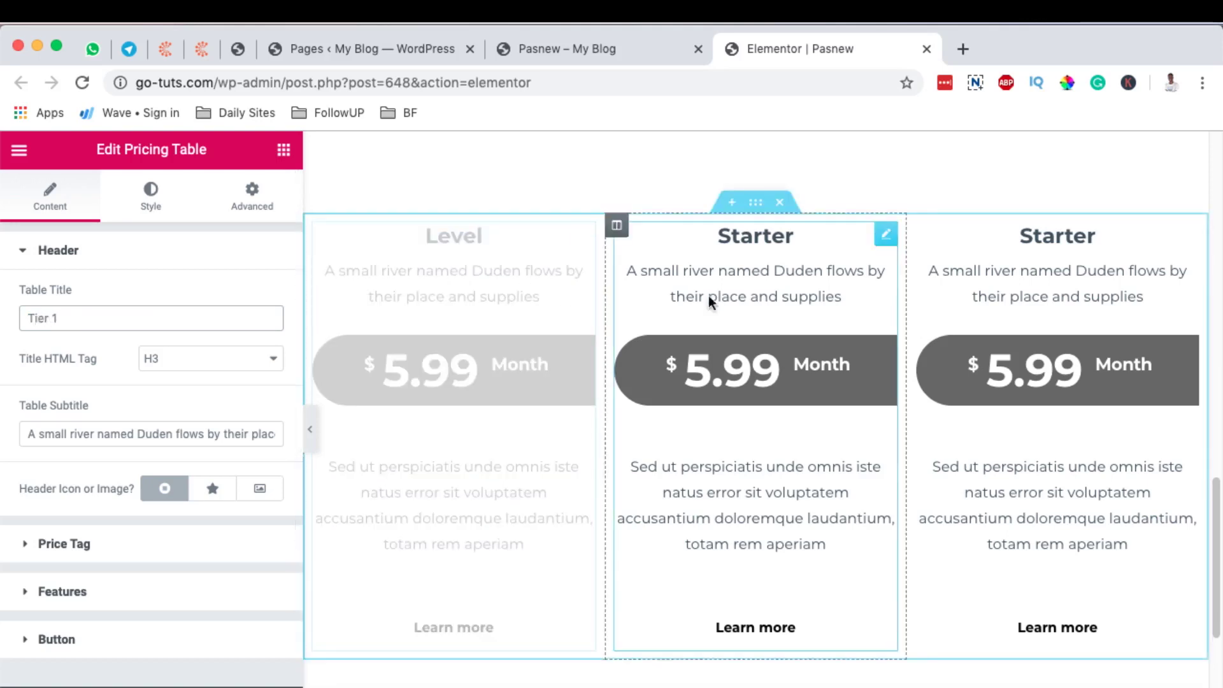
pyautogui.click(884, 235)
pyautogui.doubleClick(64, 318)
pyautogui.write('Tier 2')
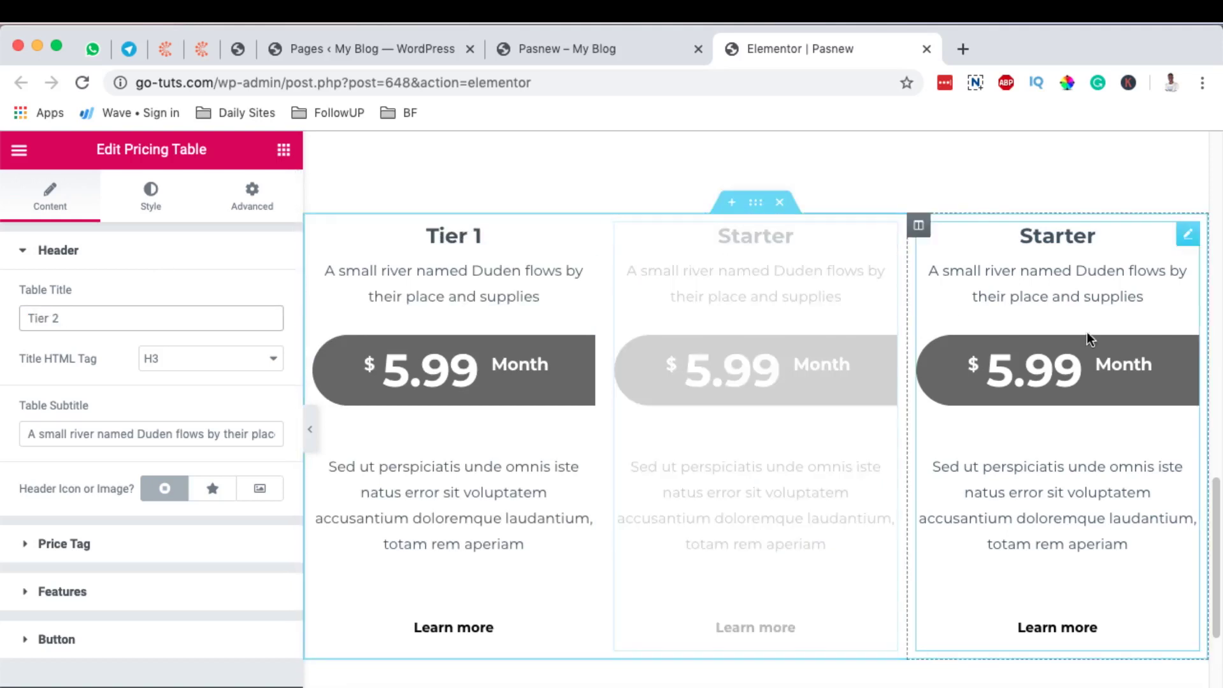
pyautogui.click(1188, 235)
pyautogui.doubleClick(64, 318)
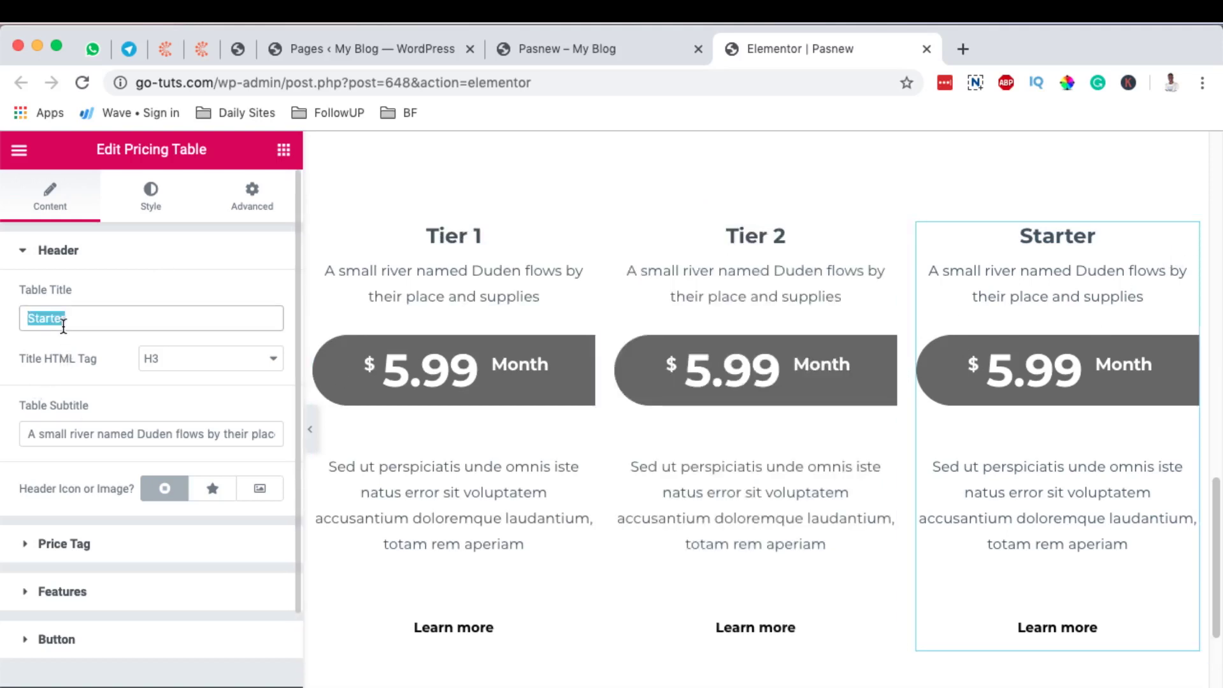
pyautogui.write('Tier 3')
# Replace the Tier 1 table's subtitle with "This is for starters with the least budget possible"
pyautogui.click(533, 273)
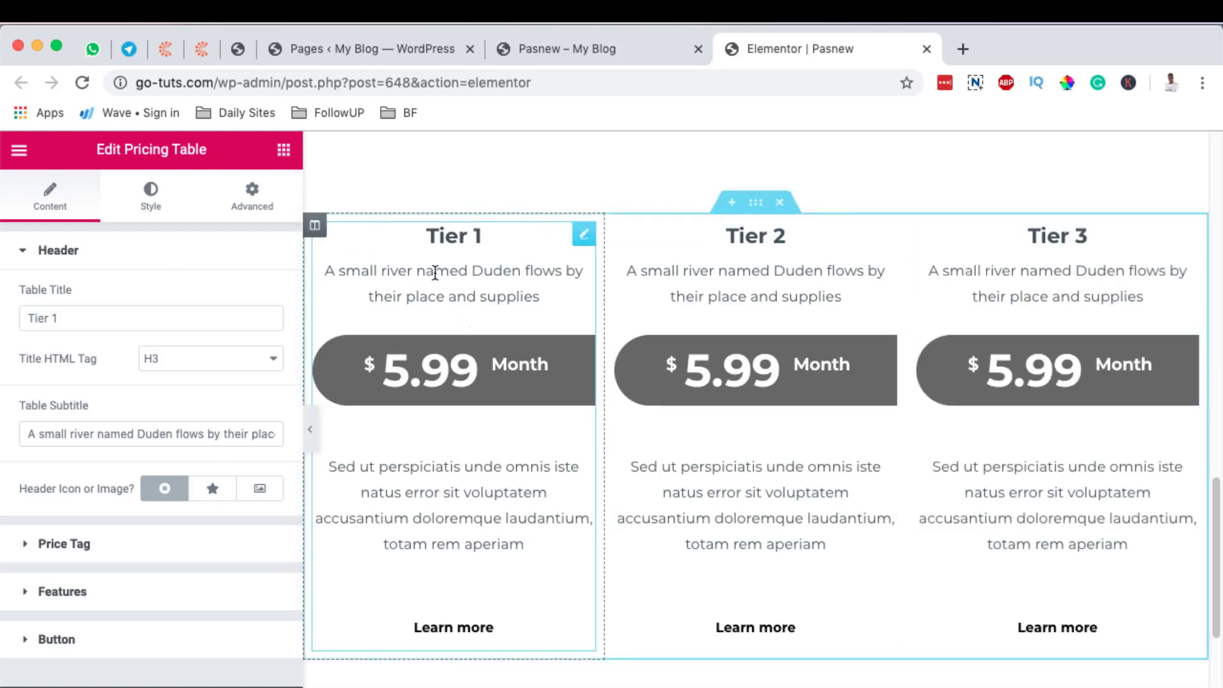
pyautogui.click(101, 437)
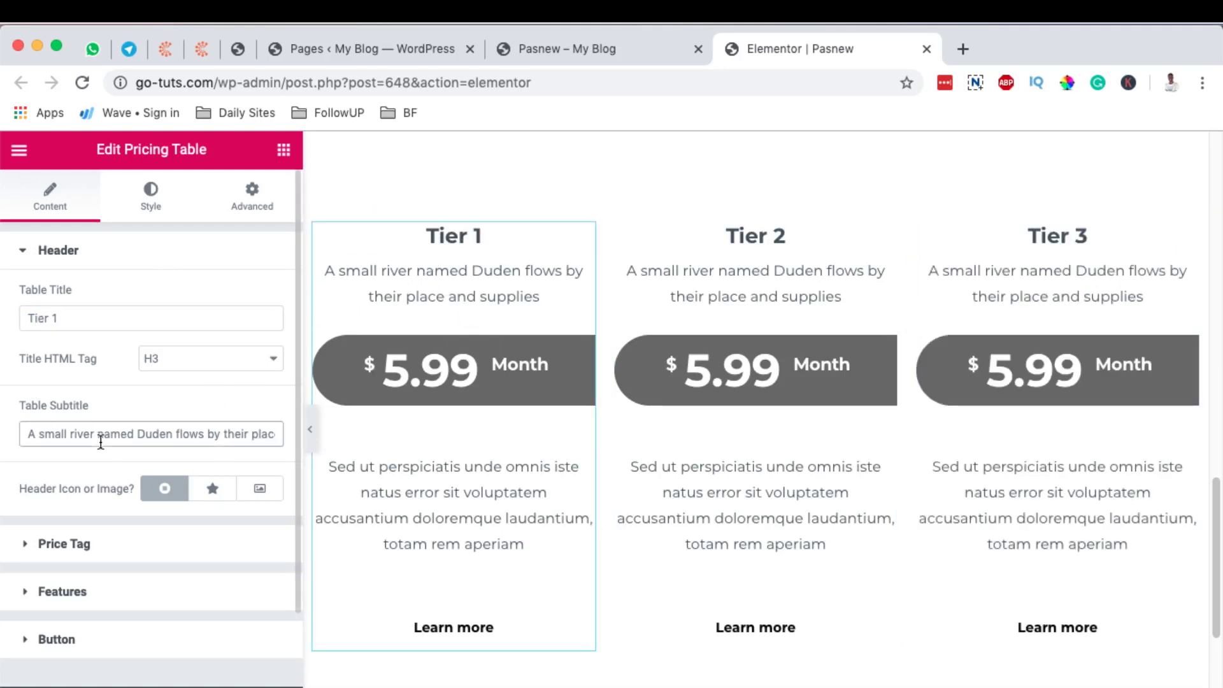
pyautogui.press('super+a')
pyautogui.write('This i')
pyautogui.write('s a')
pyautogui.press('BackSpace')
pyautogui.write('t')
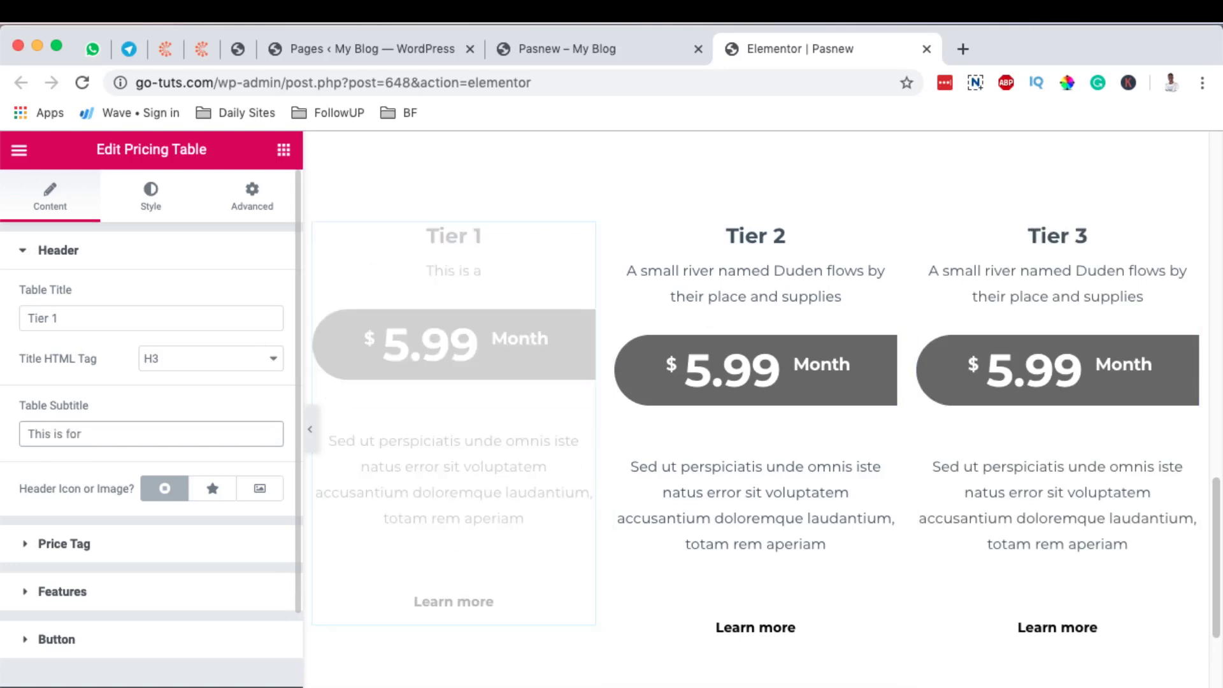
pyautogui.write('or starters with ')
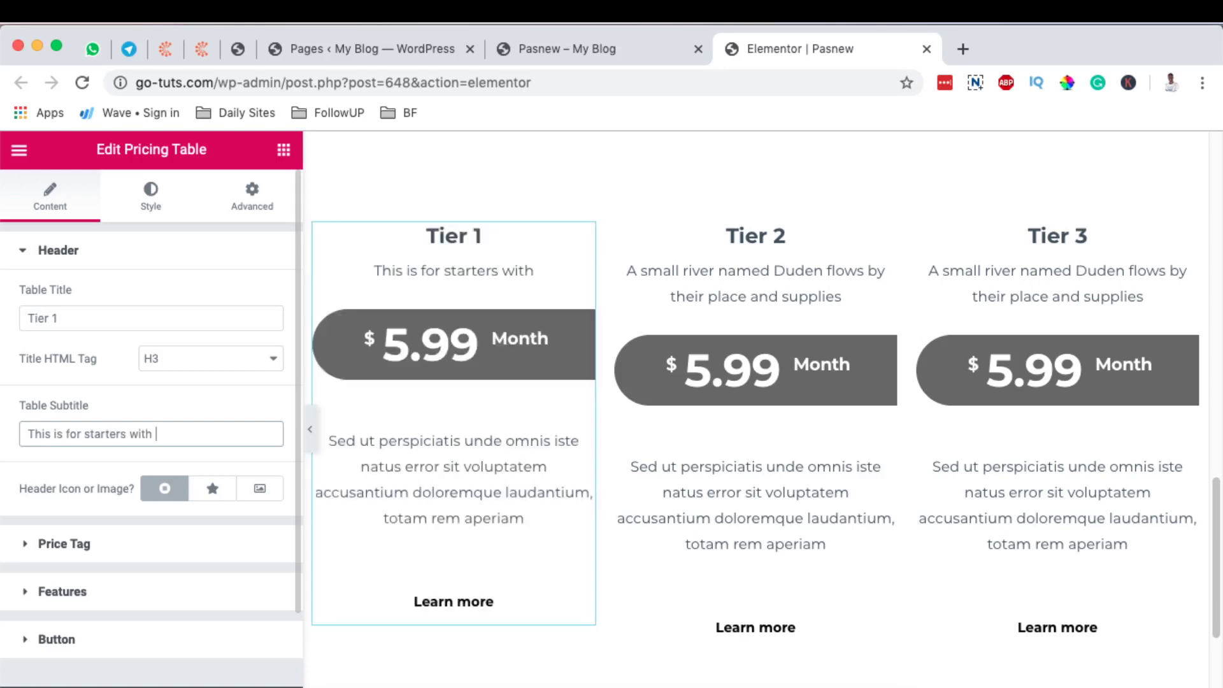
pyautogui.write('the least budge')
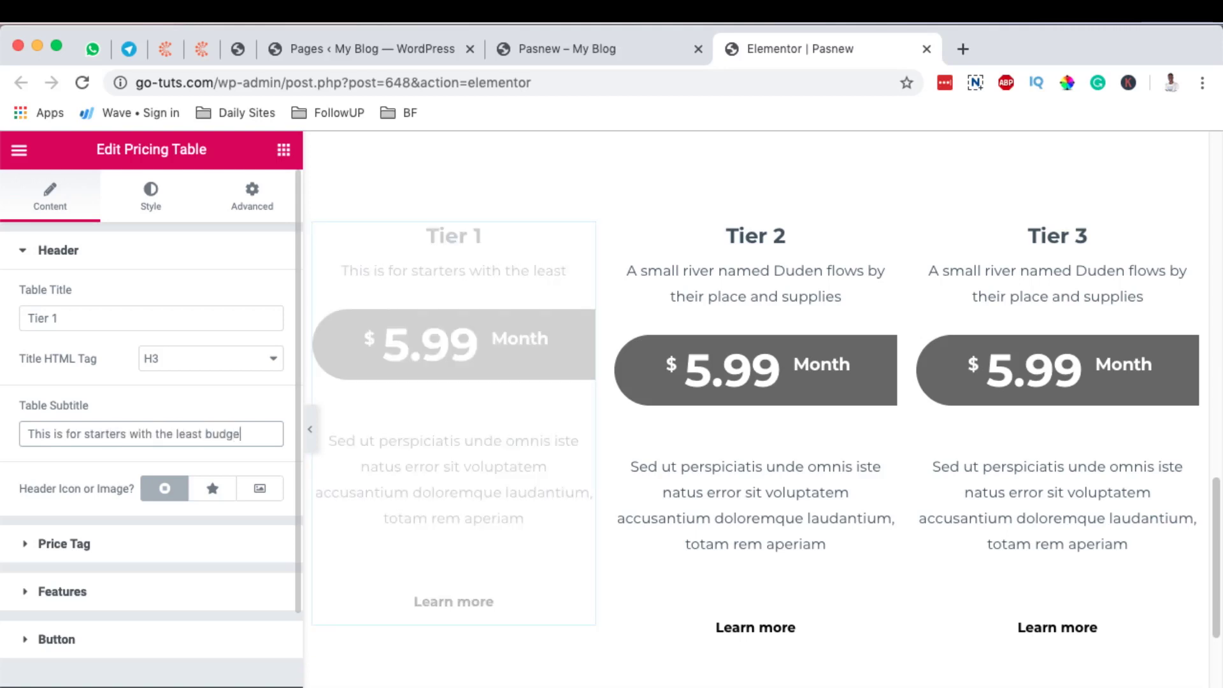
pyautogui.write('t possible')
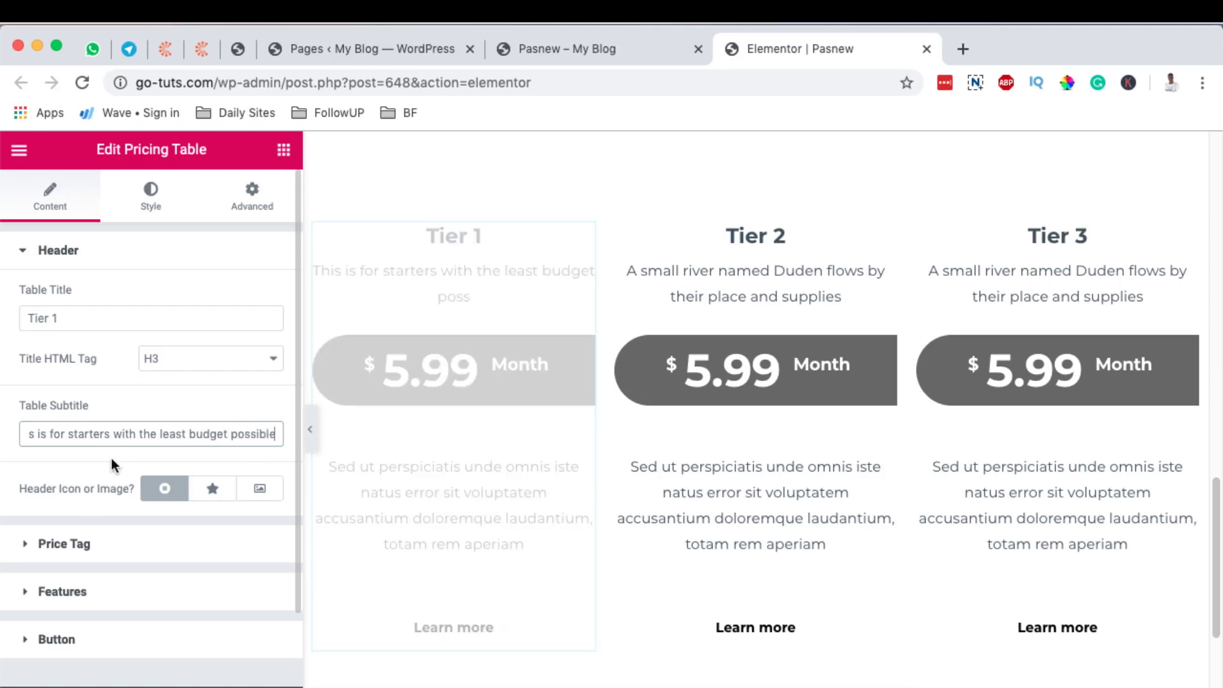
# Add the Atlassian icon from the icon library to the Tier 1 table's header
pyautogui.scroll(-3, 112, 457)
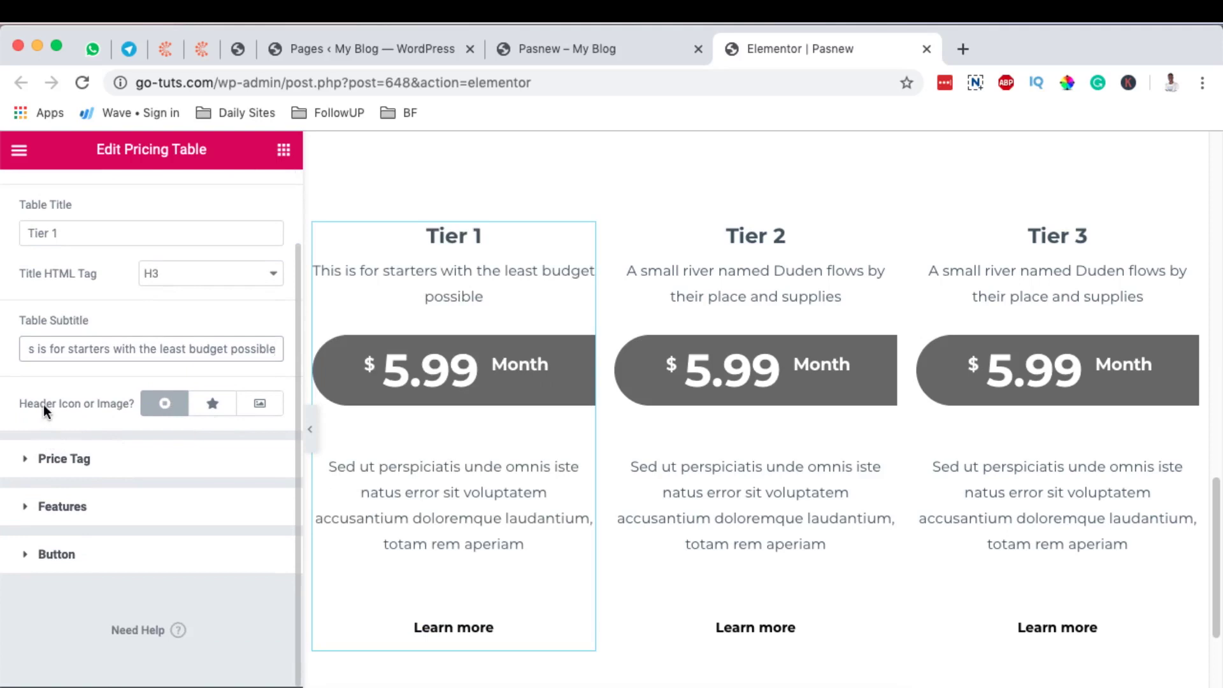
pyautogui.click(163, 409)
pyautogui.click(216, 405)
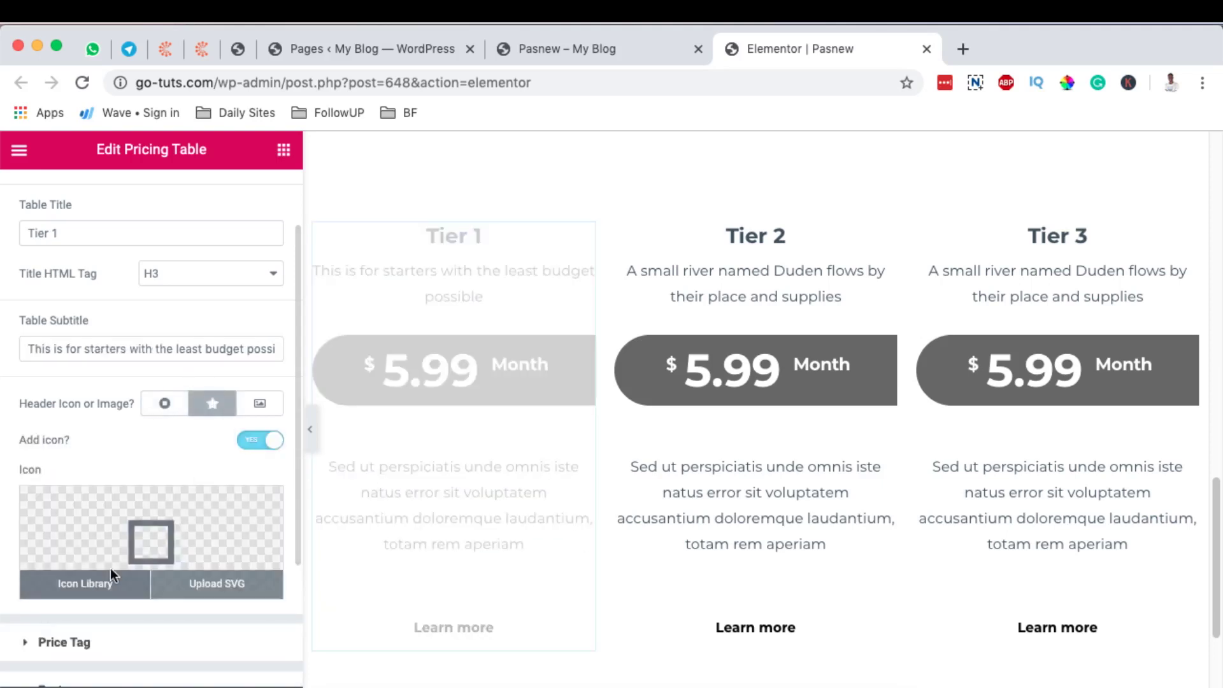
pyautogui.click(71, 582)
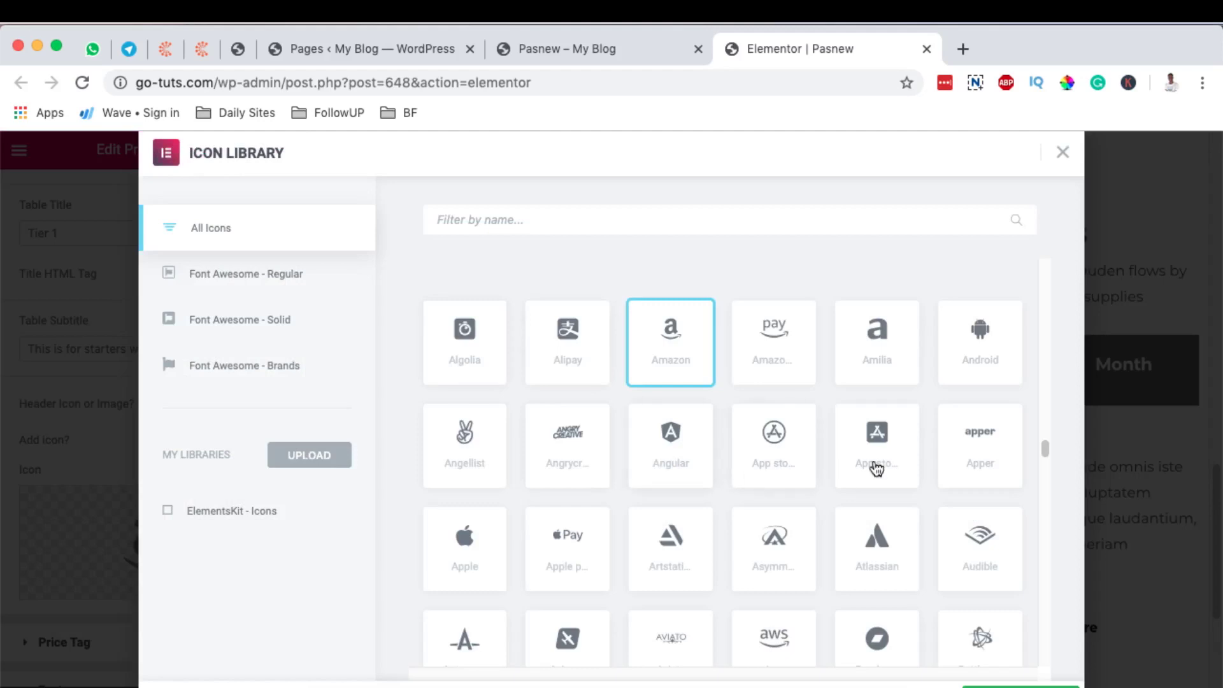
pyautogui.click(871, 542)
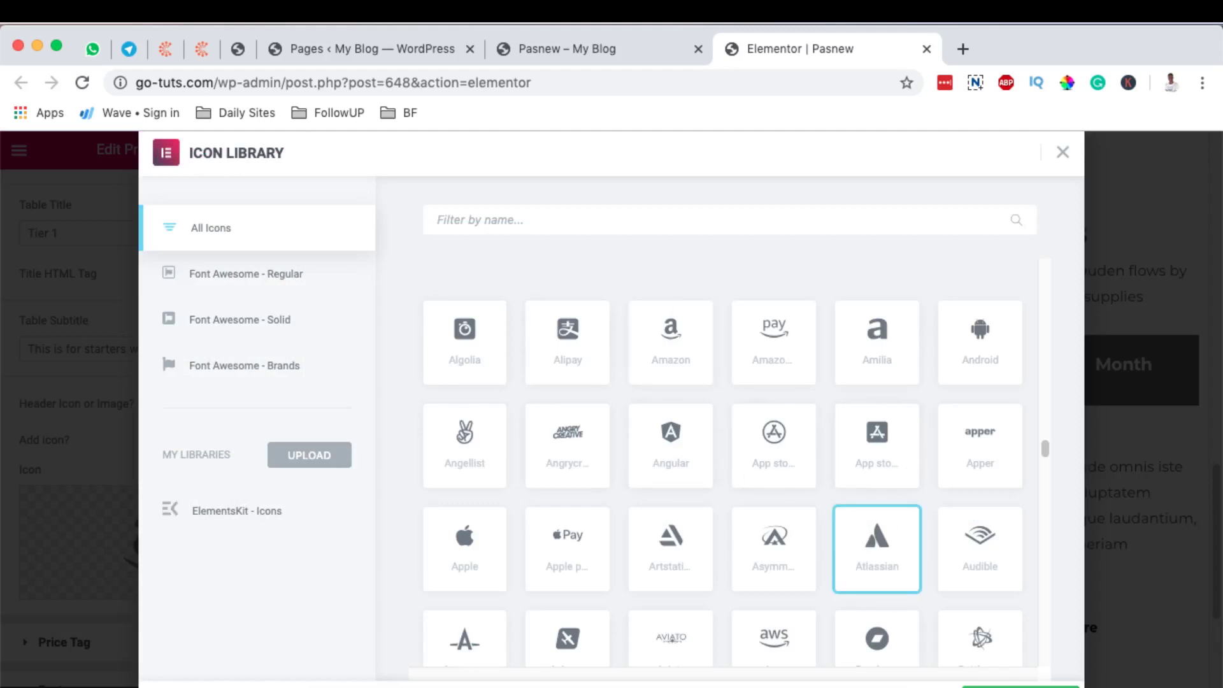
pyautogui.click(1019, 687)
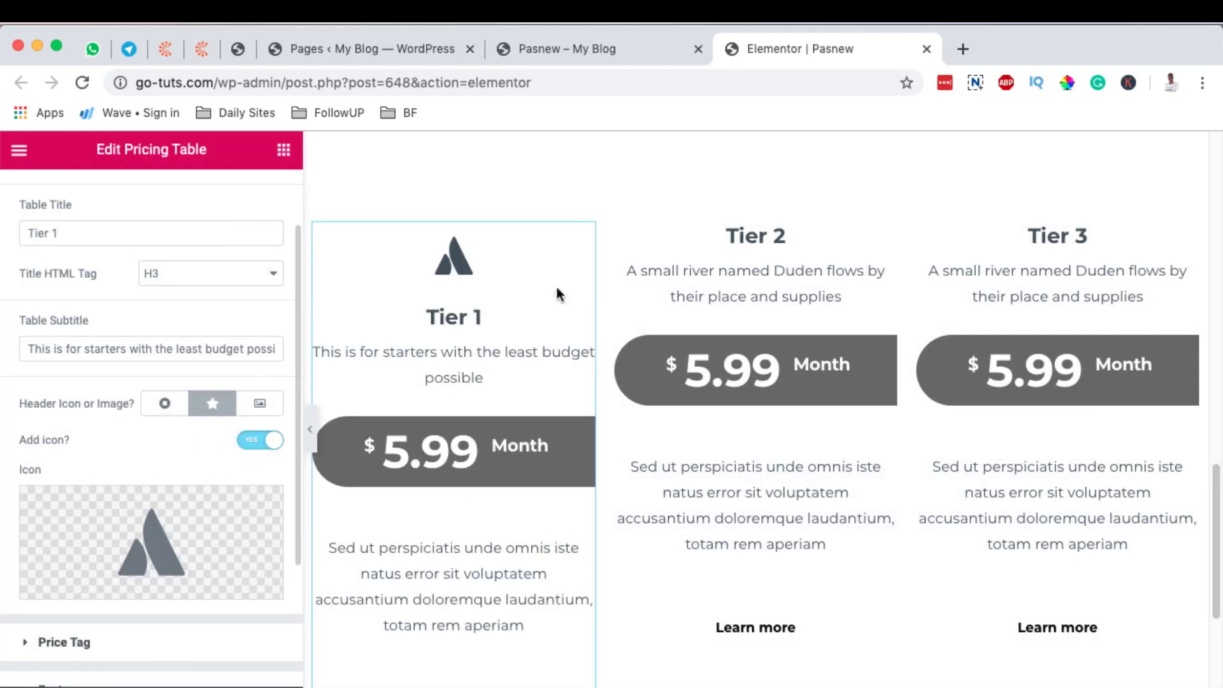
# Switch the Tier 1 table's header to an image and insert Featurs_img-3.png from the media library
pyautogui.scroll(-2, 185, 497)
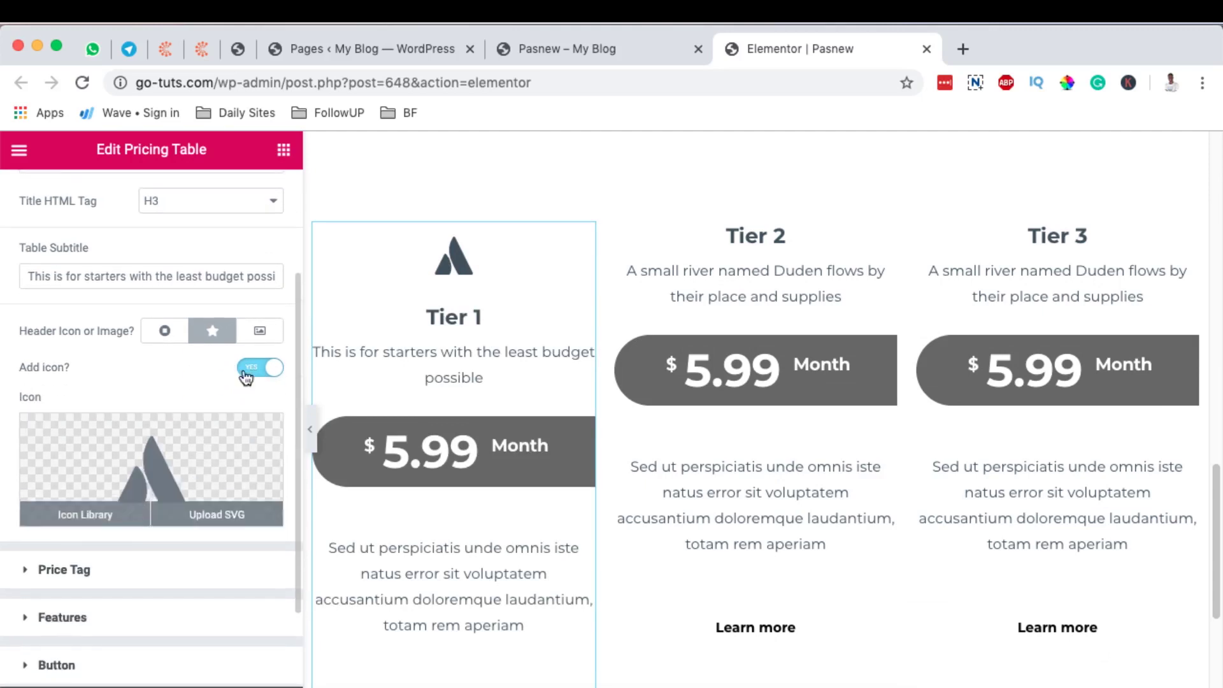
pyautogui.click(258, 332)
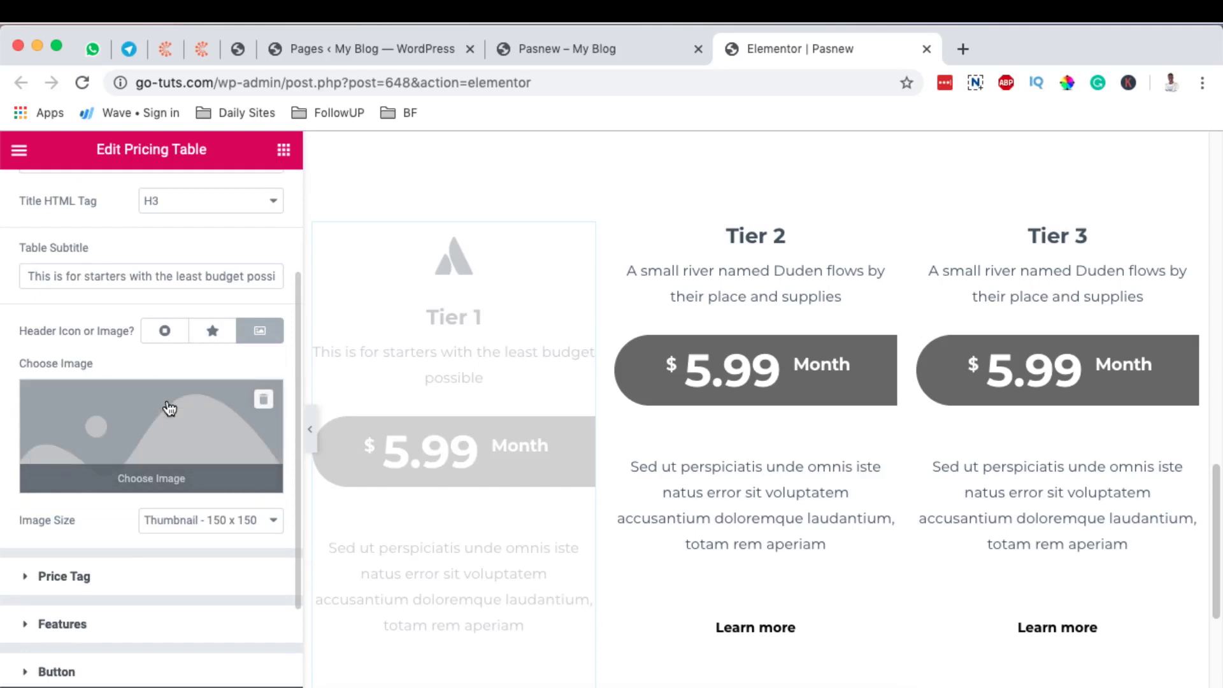
pyautogui.click(171, 419)
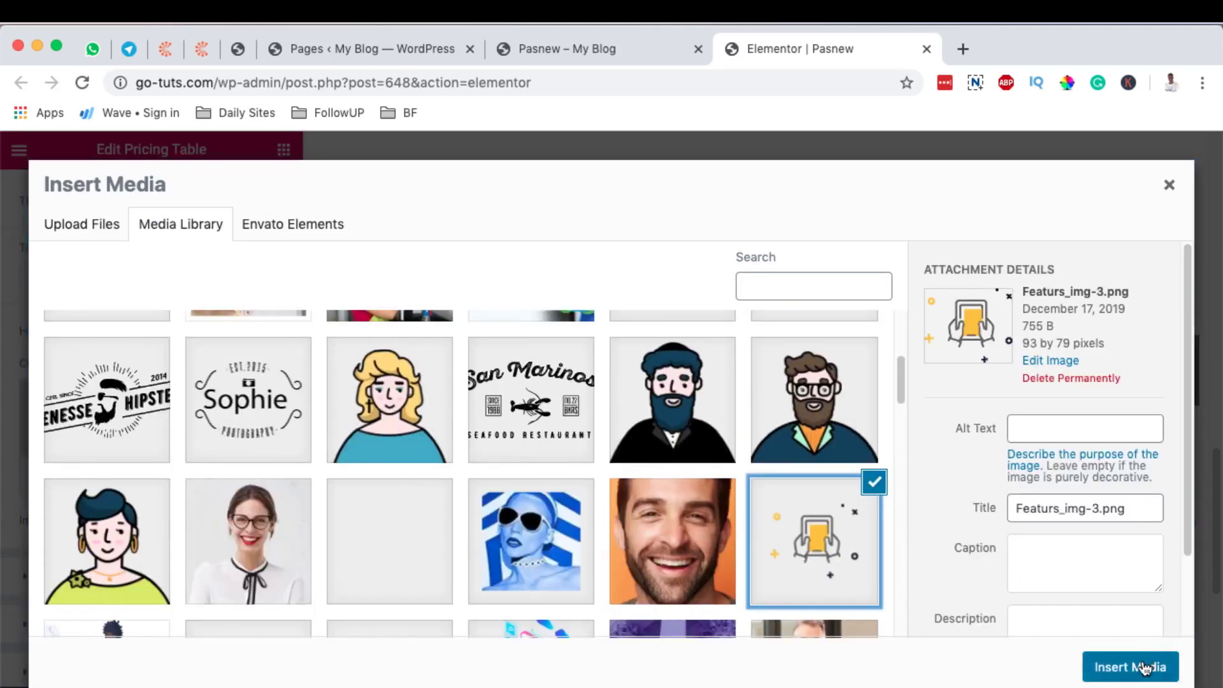
pyautogui.click(1137, 666)
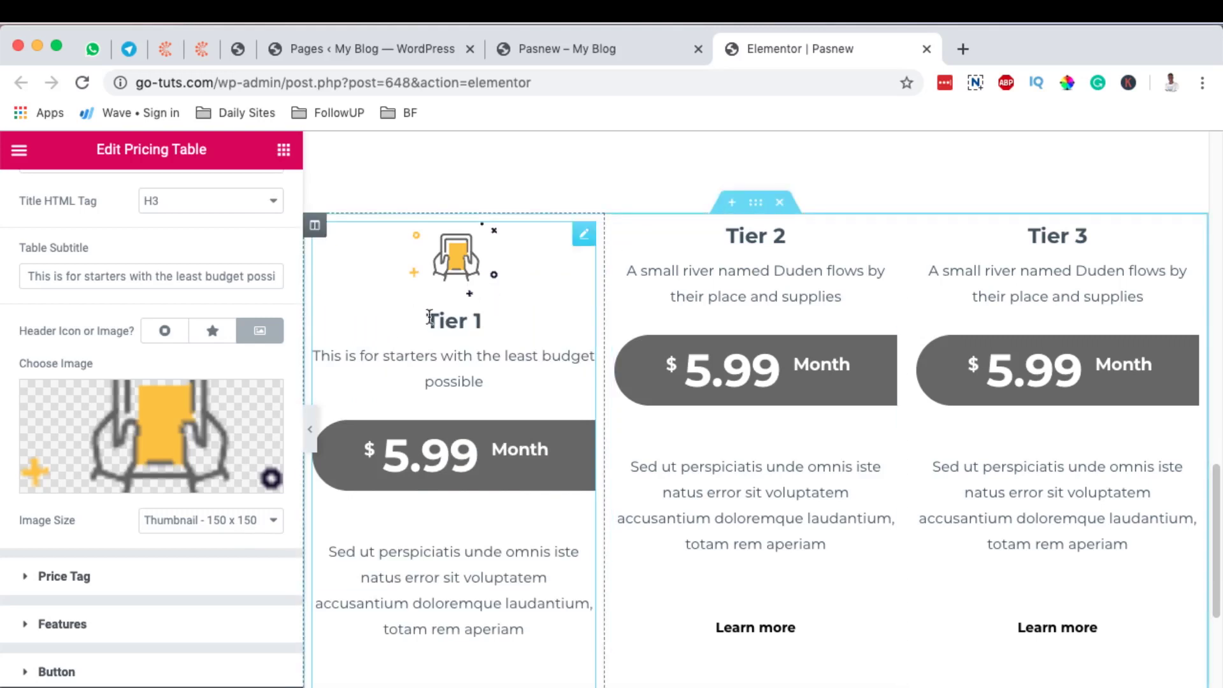
# Set the Tier 1 table's price to 299 and its duration to Year, keeping $ as the currency
pyautogui.scroll(-1, 483, 363)
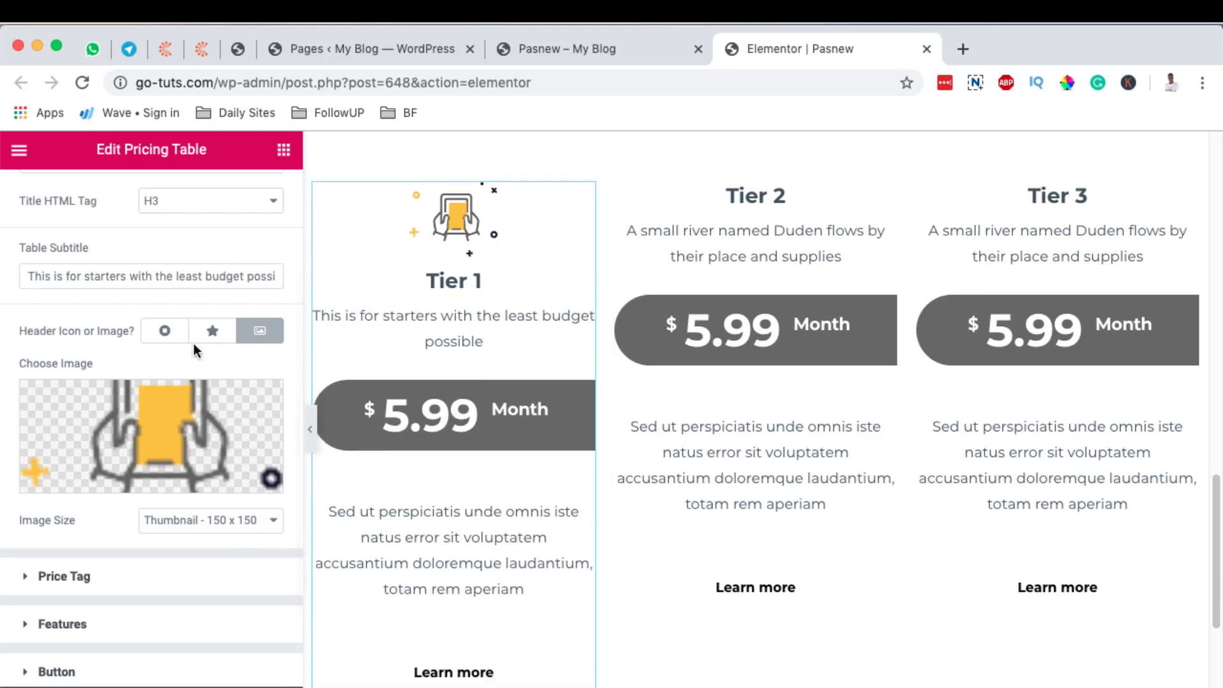
pyautogui.scroll(-2, 146, 332)
pyautogui.click(64, 489)
pyautogui.doubleClick(198, 341)
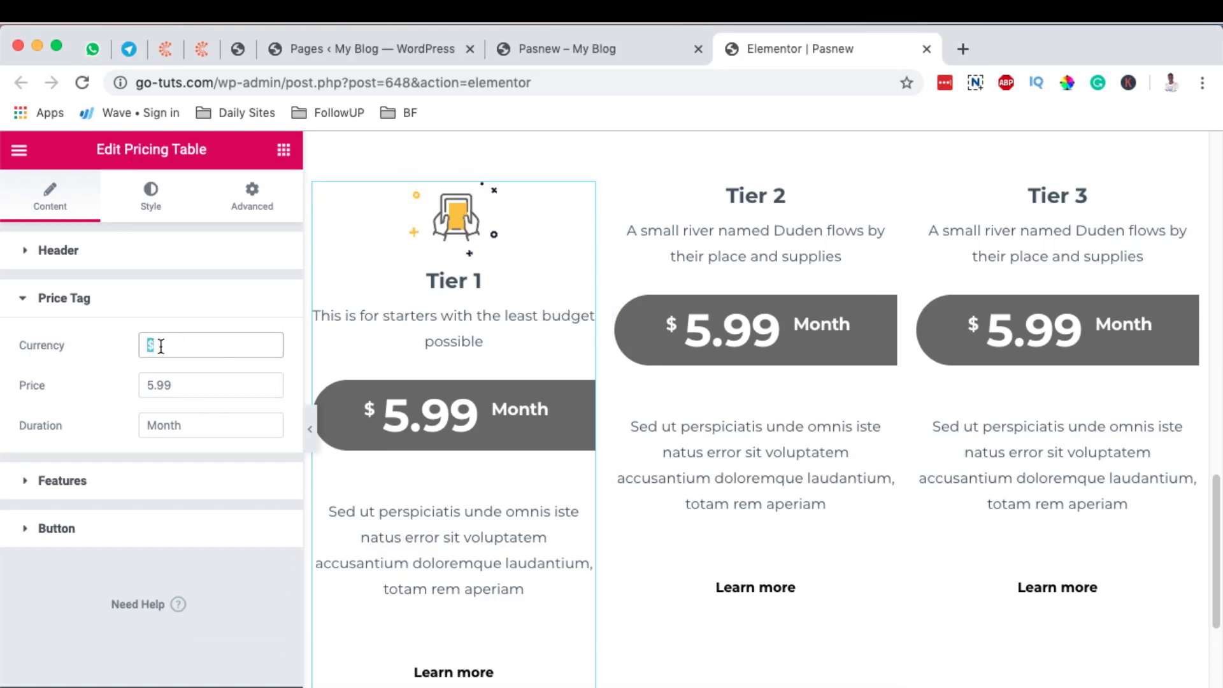
pyautogui.press('BackSpace')
pyautogui.click(181, 390)
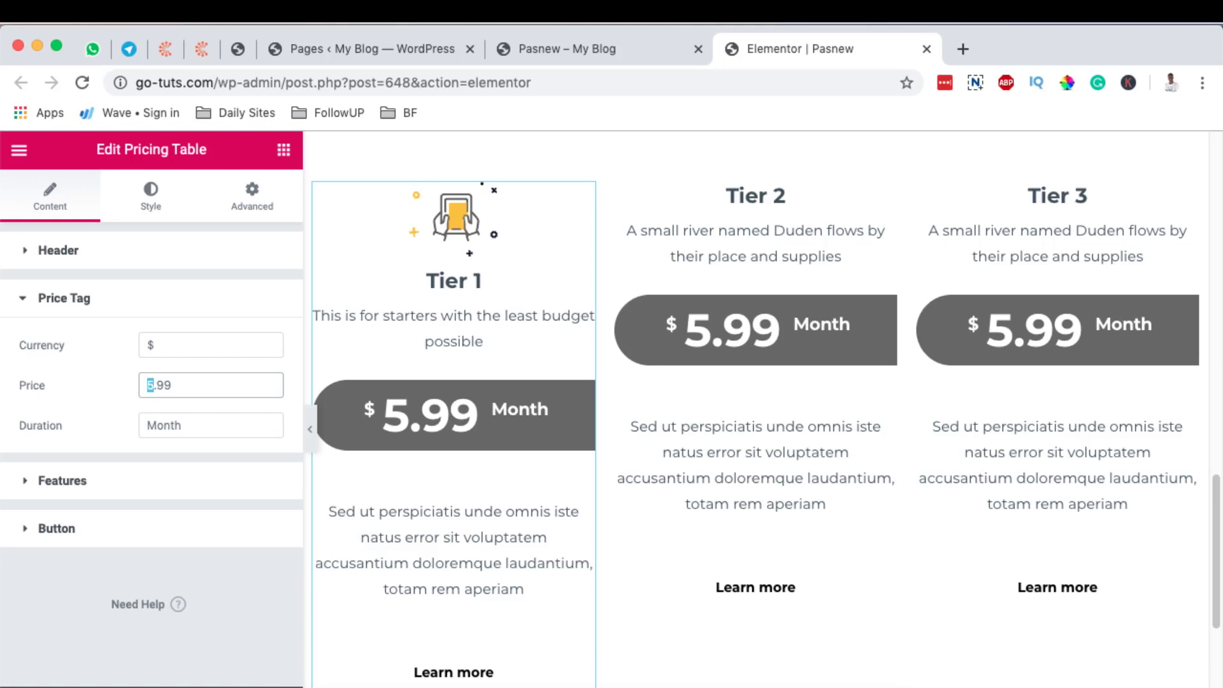
pyautogui.write('299')
pyautogui.press('BackSpace')
pyautogui.press('Tab')
pyautogui.write('Ye')
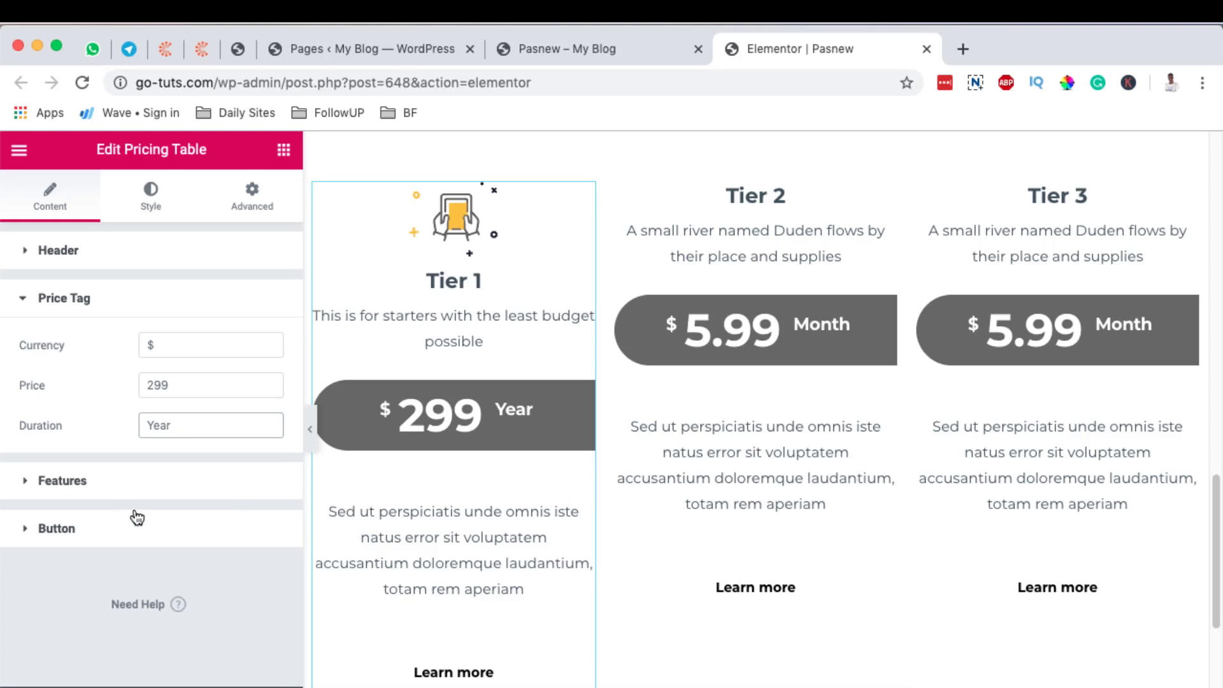
# Change the Tier 1 table's features style to List
pyautogui.click(121, 488)
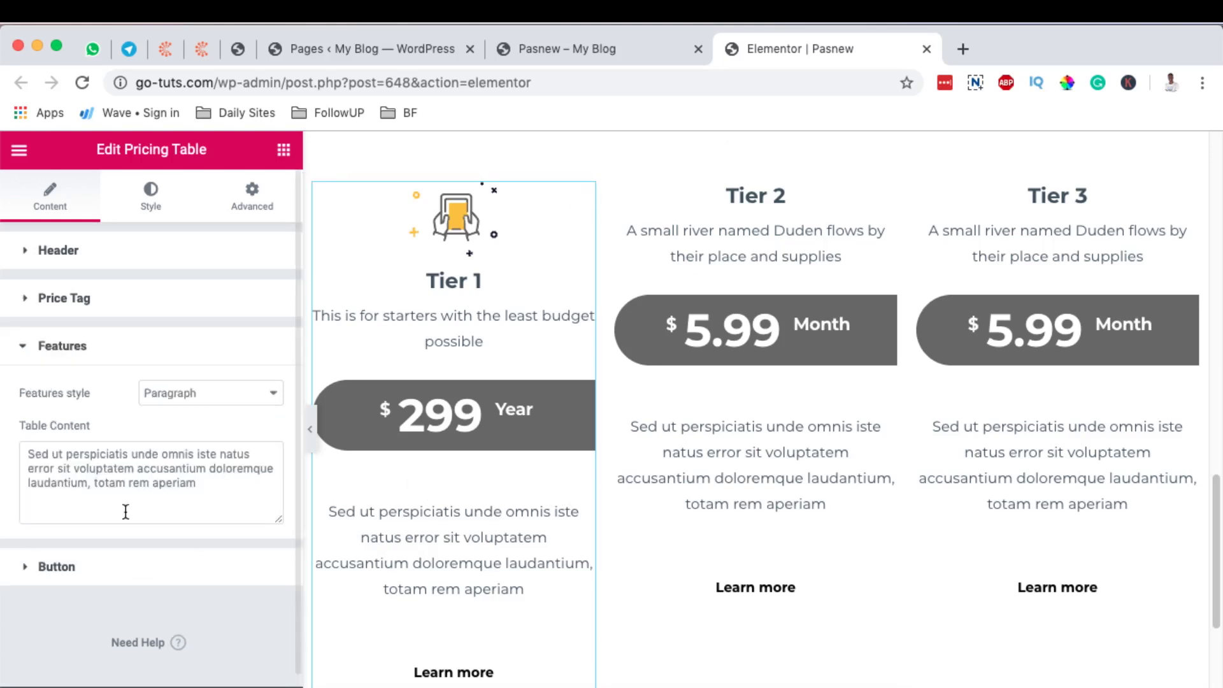
pyautogui.scroll(-1, 167, 508)
pyautogui.click(194, 381)
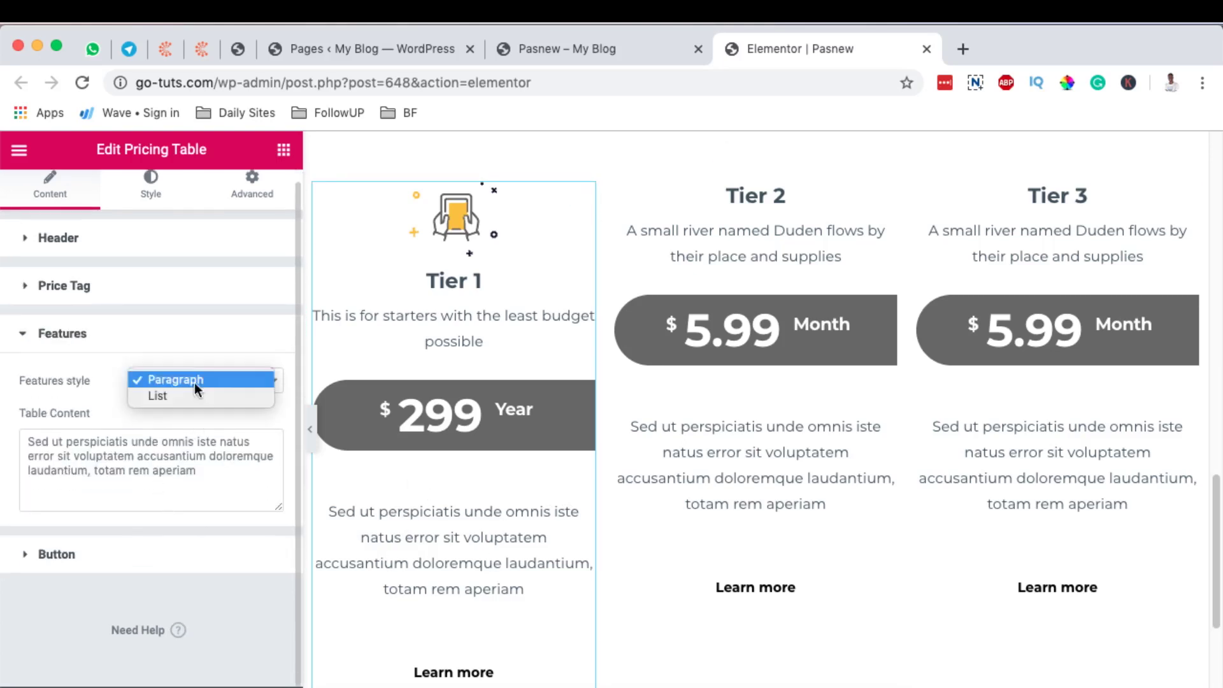
pyautogui.click(190, 396)
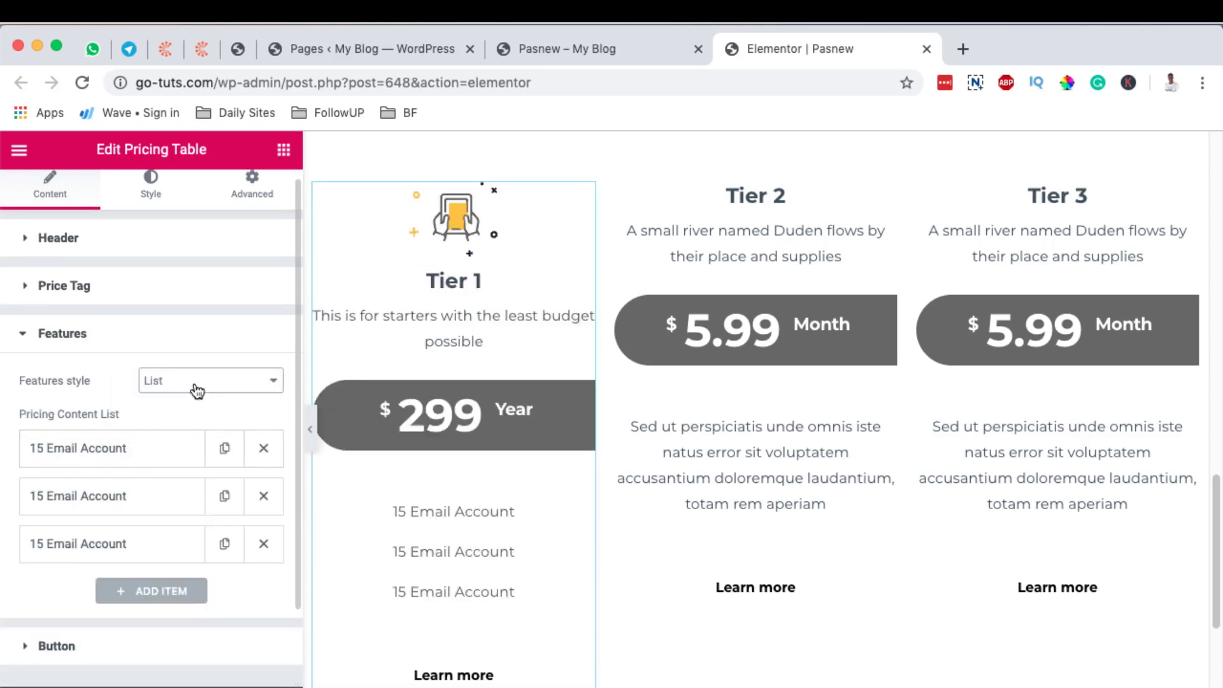
# Set the list text of the Tier 1 table's first feature item to "Respsive website"
pyautogui.click(148, 451)
pyautogui.scroll(-5, 128, 472)
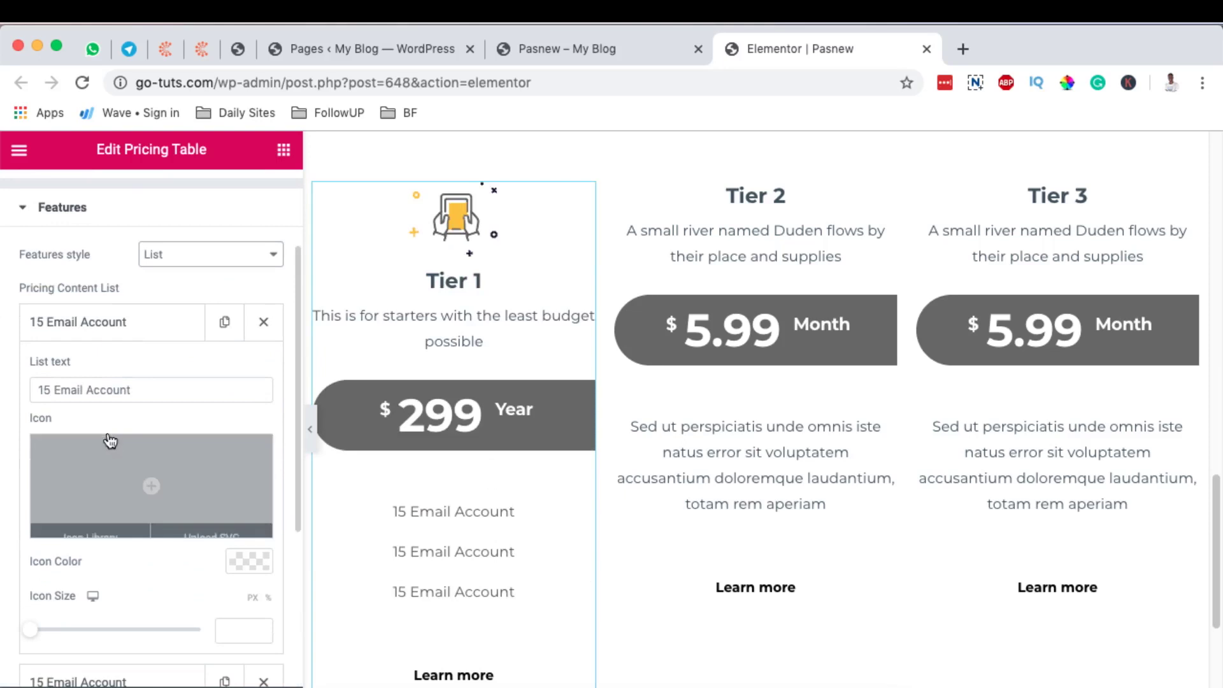
pyautogui.moveTo(104, 429)
pyautogui.tripleClick(53, 349)
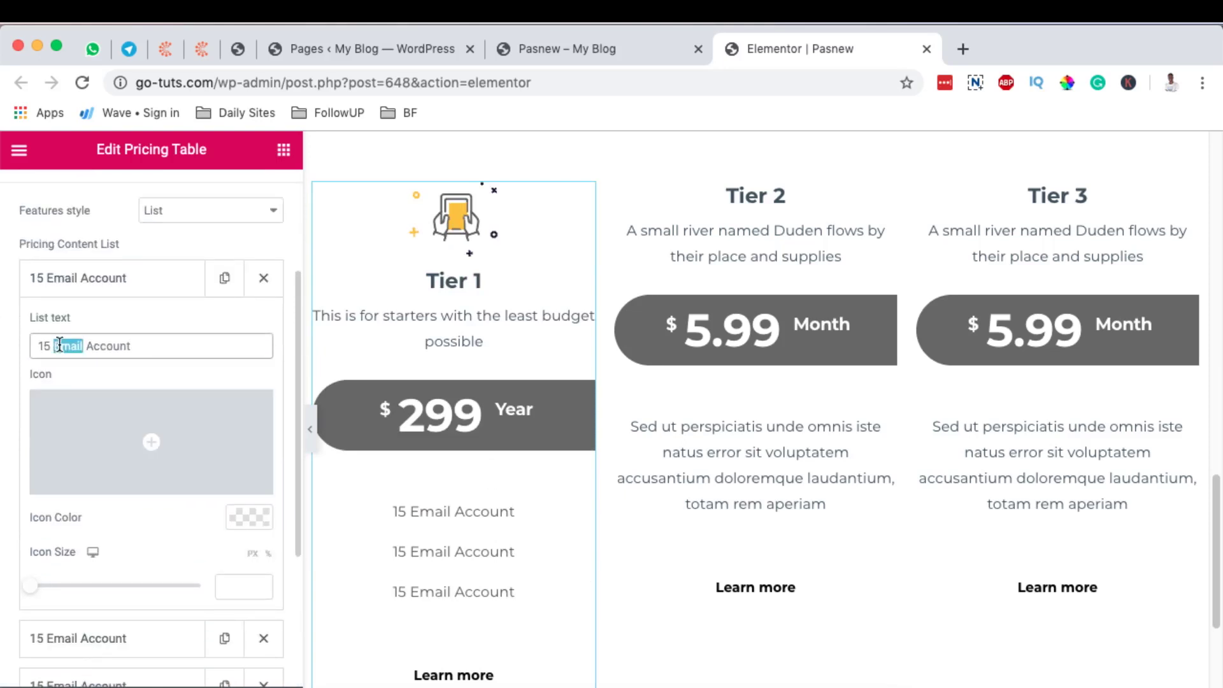
pyautogui.write('Res')
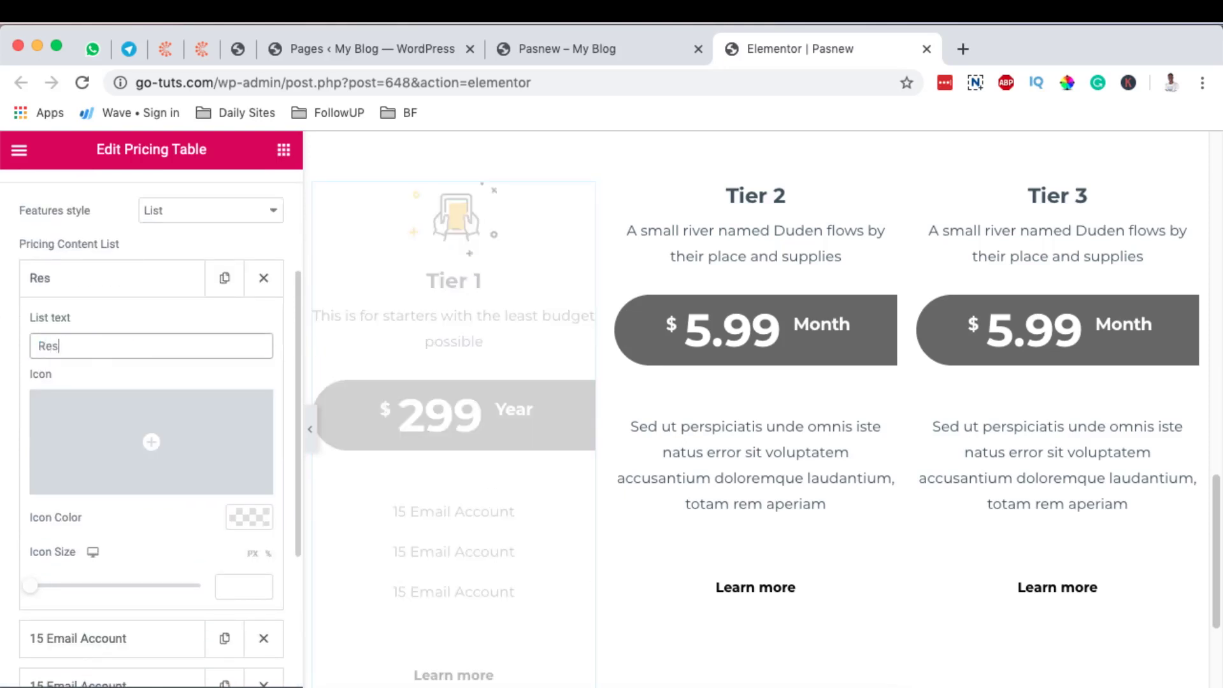
pyautogui.write('psive website')
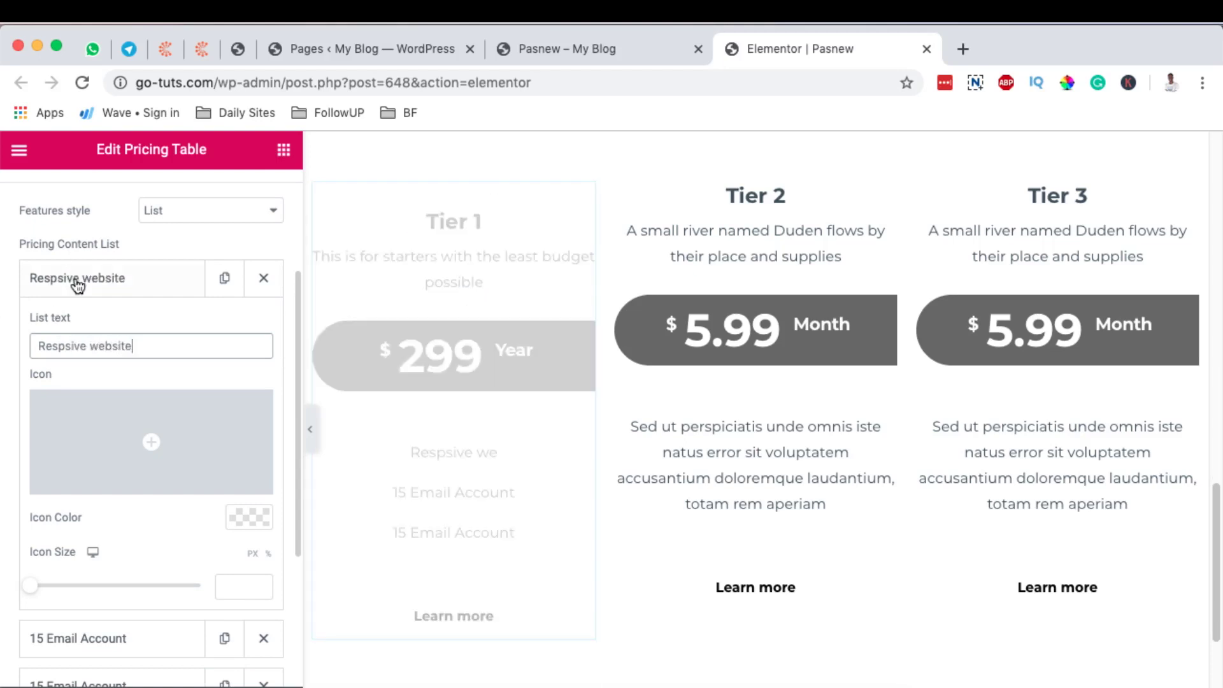
# Set the list text of the Tier 1 table's second feature item to "SEO"
pyautogui.click(74, 281)
pyautogui.click(85, 340)
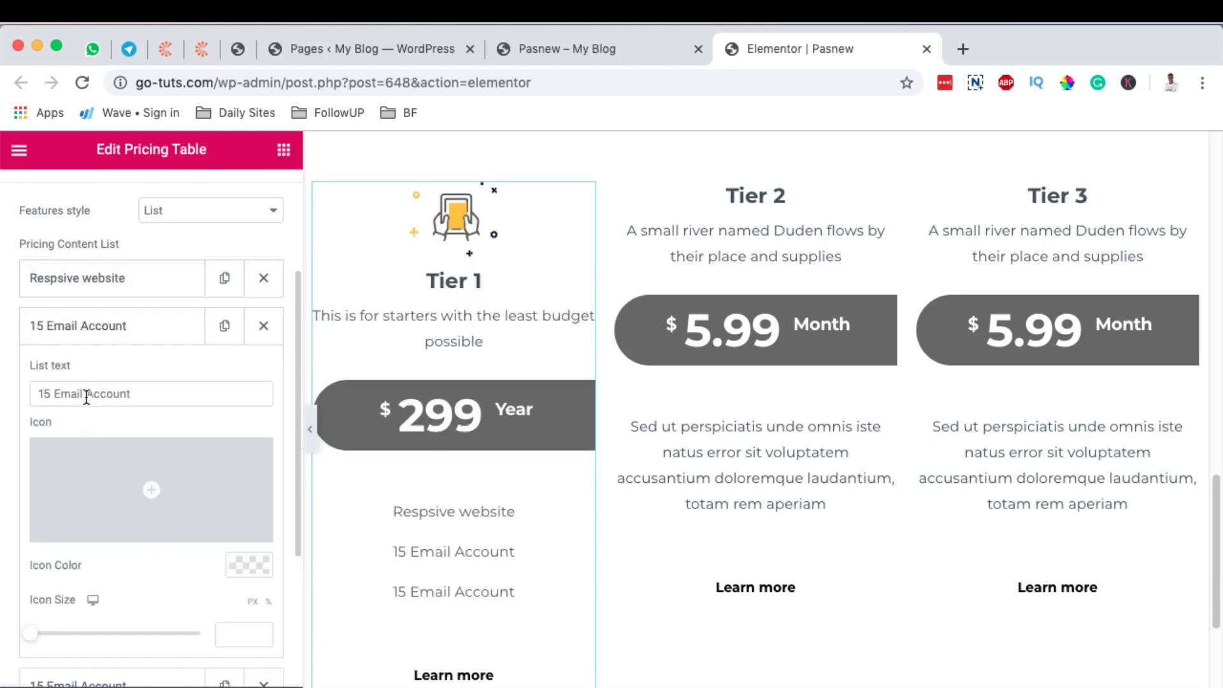
pyautogui.tripleClick(86, 396)
pyautogui.write('SEO')
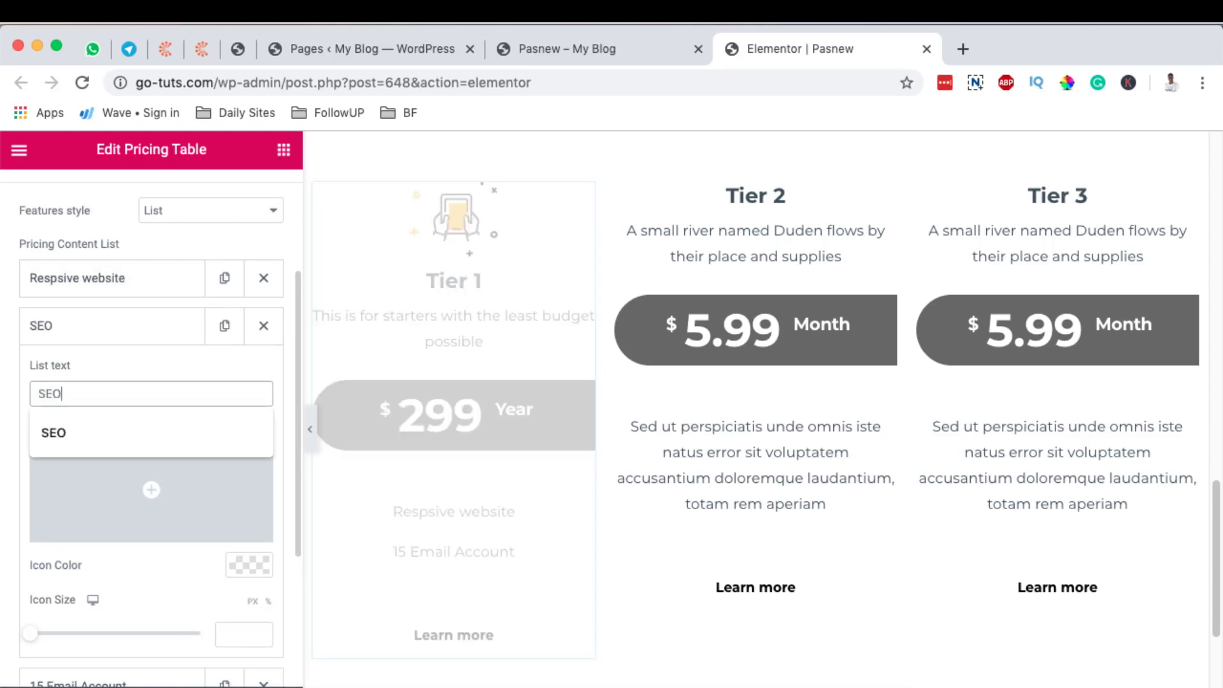
# Set the list text of the Tier 1 table's third feature item to "Autoresponder"
pyautogui.click(79, 326)
pyautogui.click(80, 382)
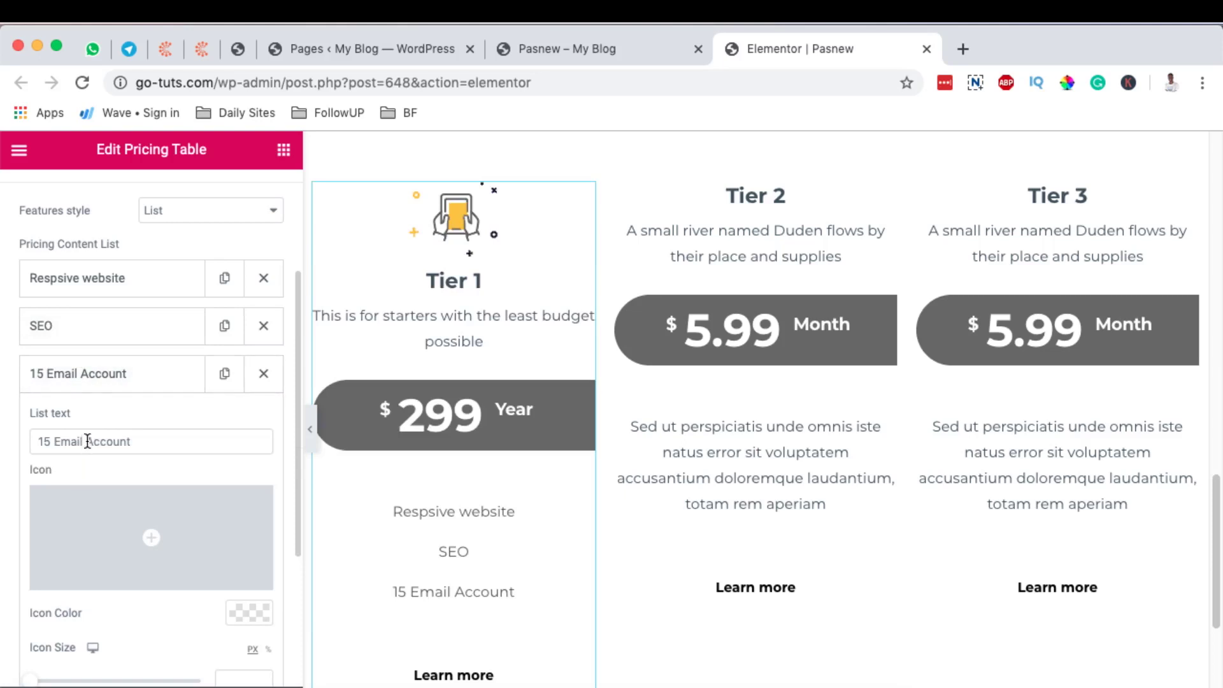
pyautogui.tripleClick(87, 441)
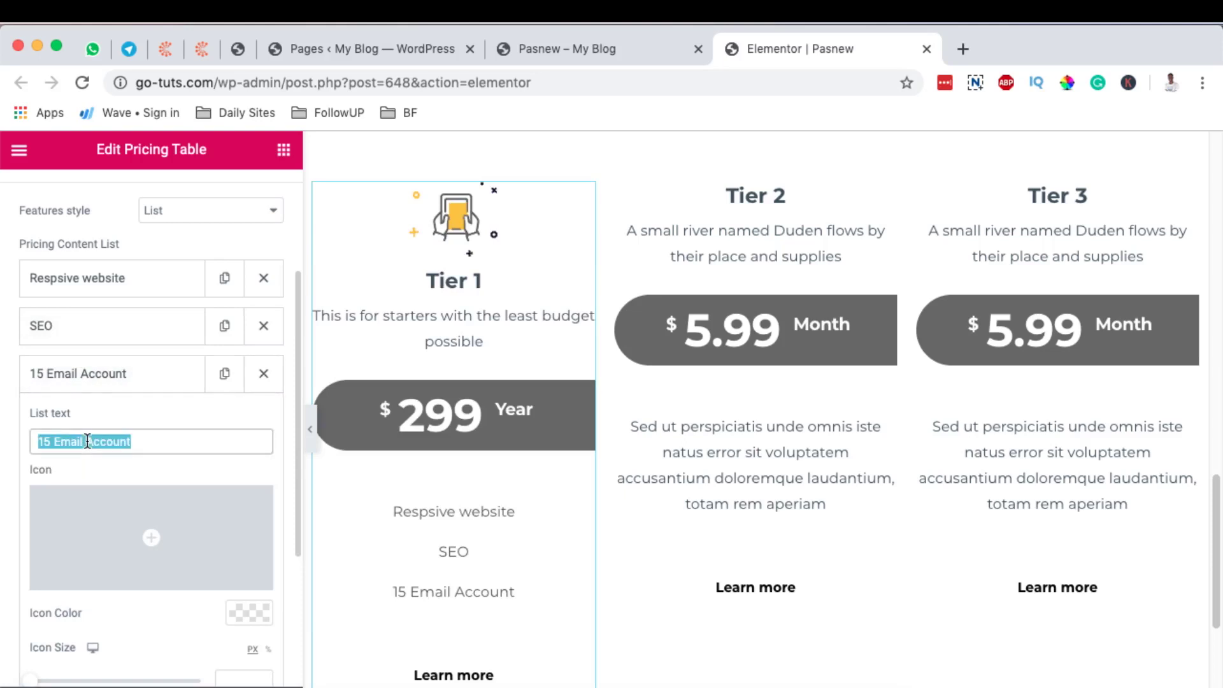
pyautogui.write('A')
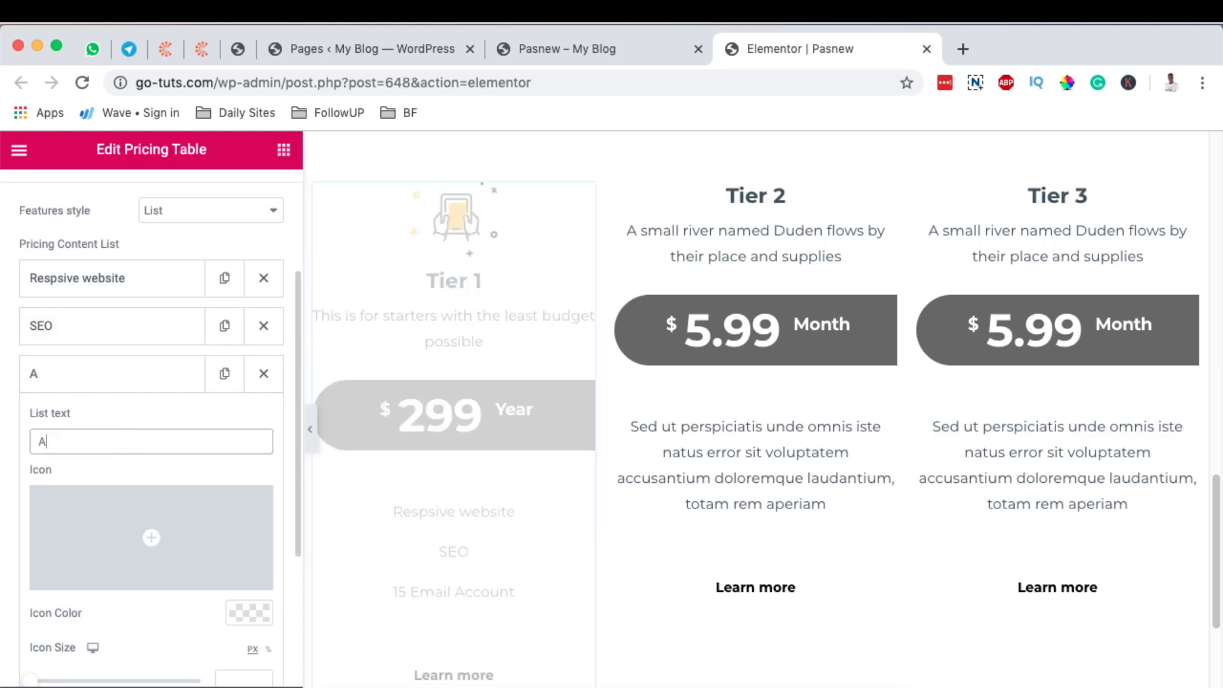
pyautogui.write('utoresponder')
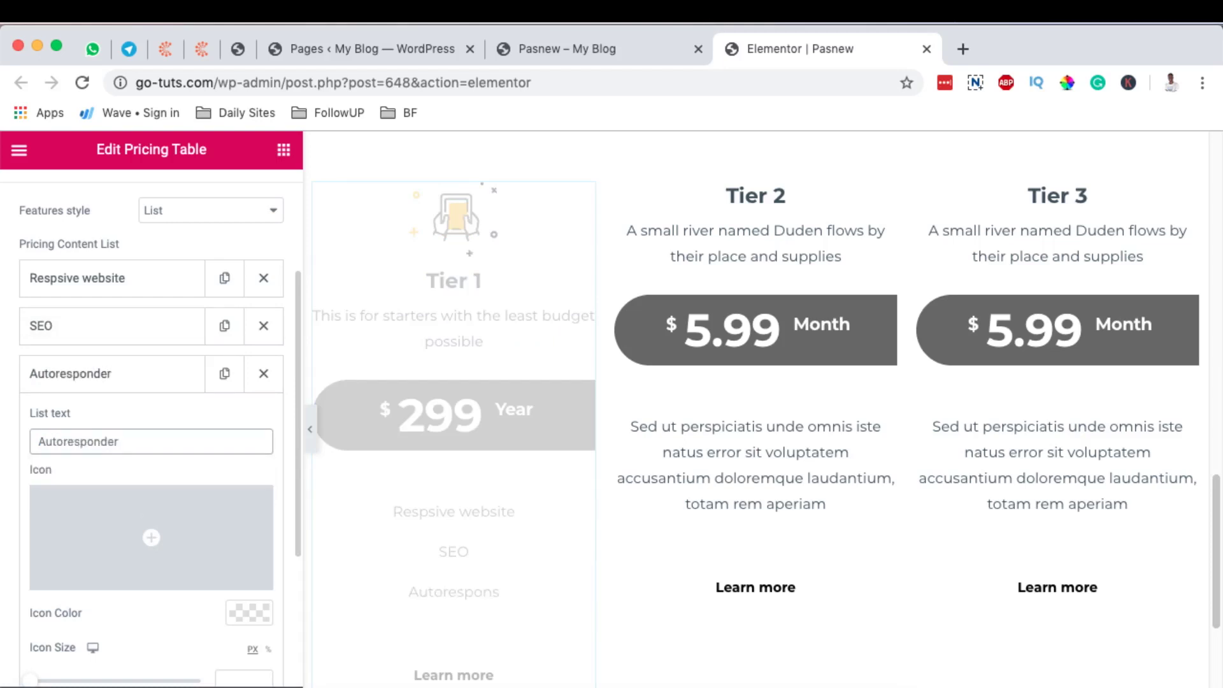
# Set the list text of the Tier 1 table's fourth feature item to "Daily Email Support"
pyautogui.click(104, 389)
pyautogui.click(153, 425)
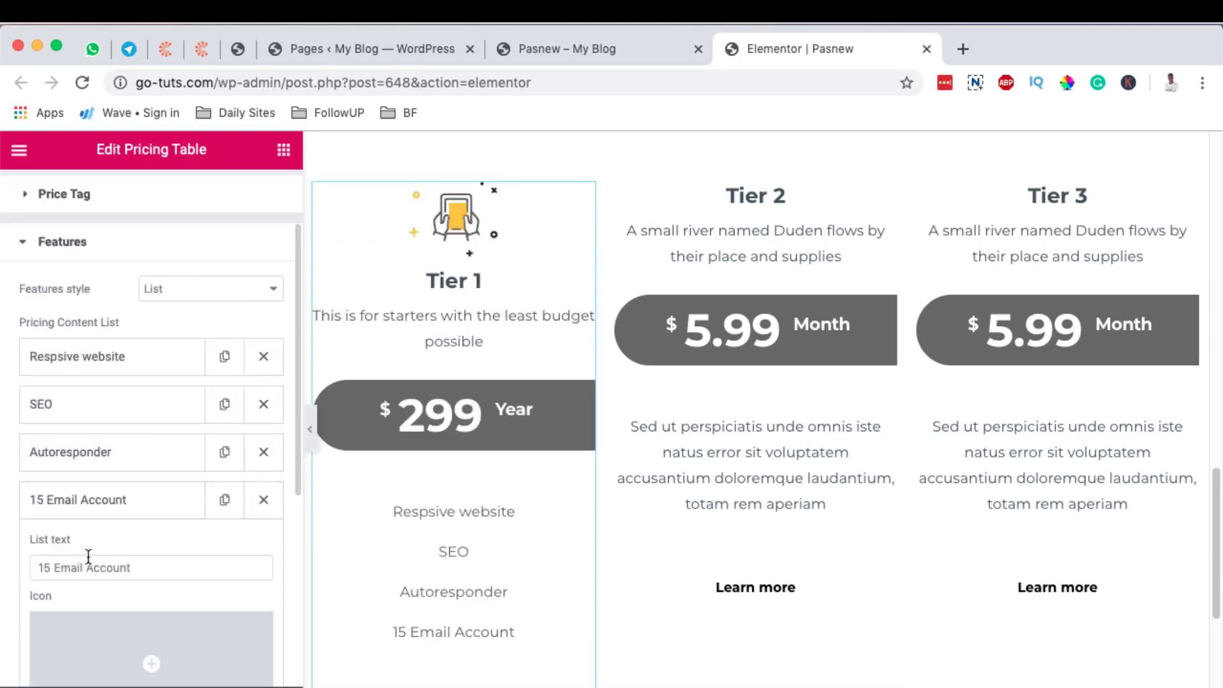
pyautogui.doubleClick(43, 568)
pyautogui.write('Daily')
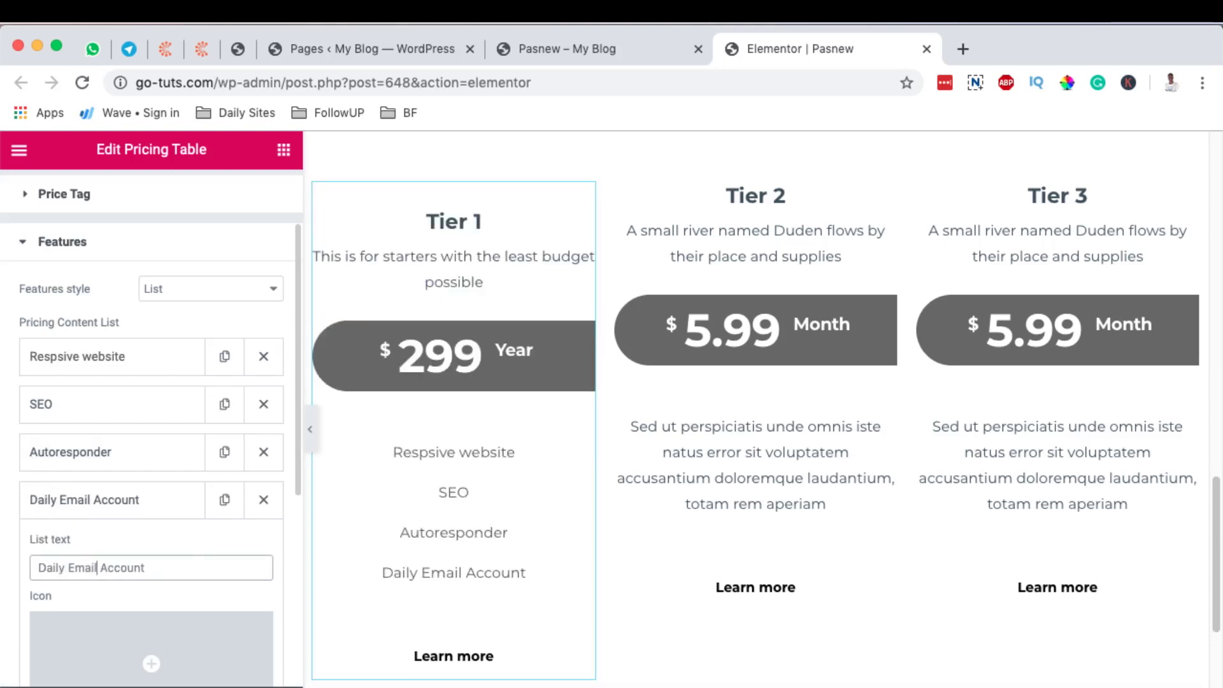
pyautogui.moveTo(100, 568); pyautogui.dragTo(145, 568)
pyautogui.write('Suppo')
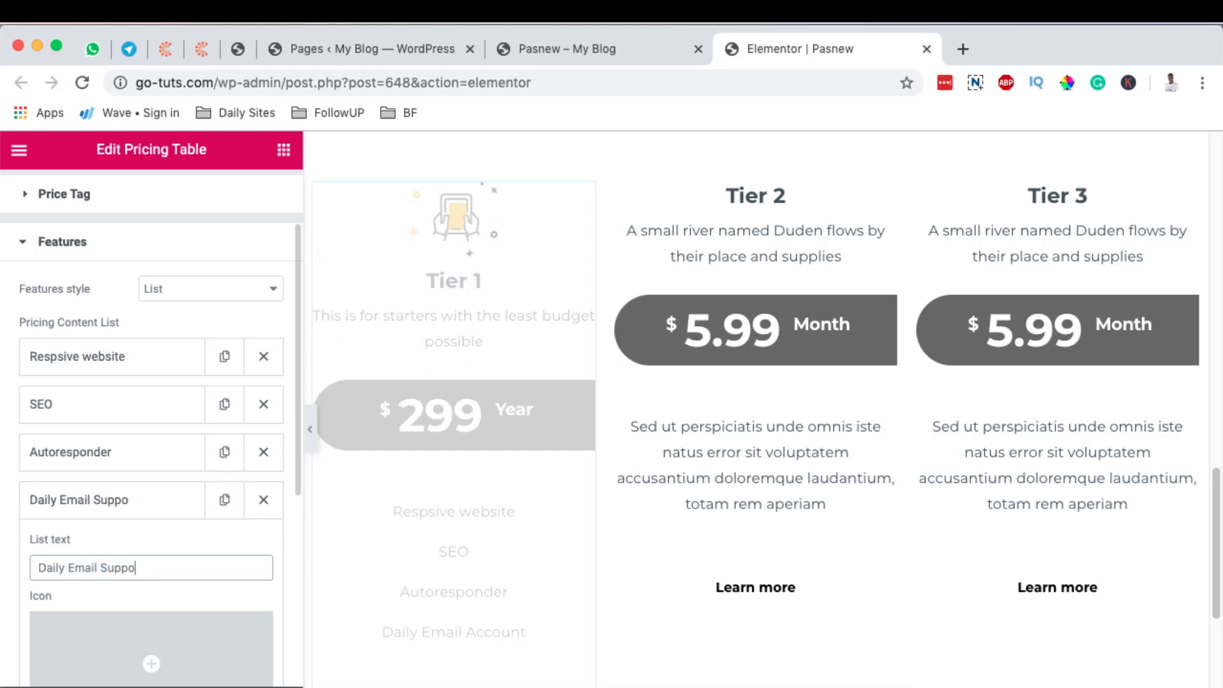
# Extend the list text of the Tier 1 table's second feature item to "SEO & Security"
pyautogui.click(99, 409)
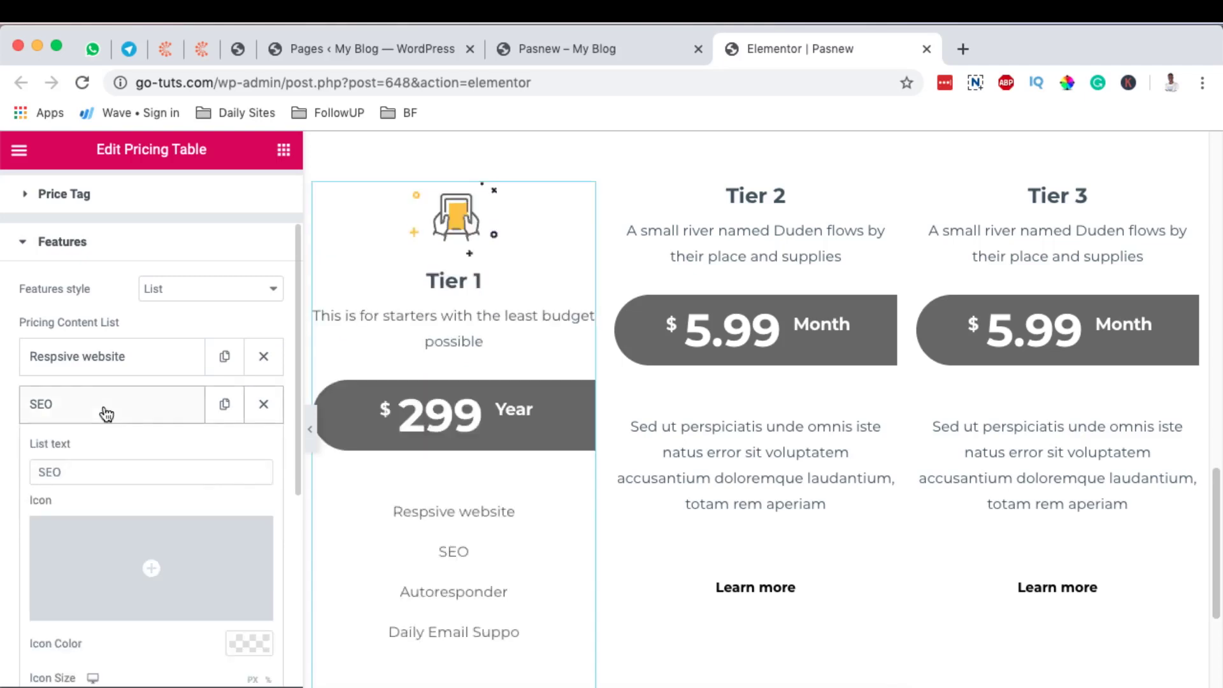
pyautogui.click(83, 472)
pyautogui.write('& Se')
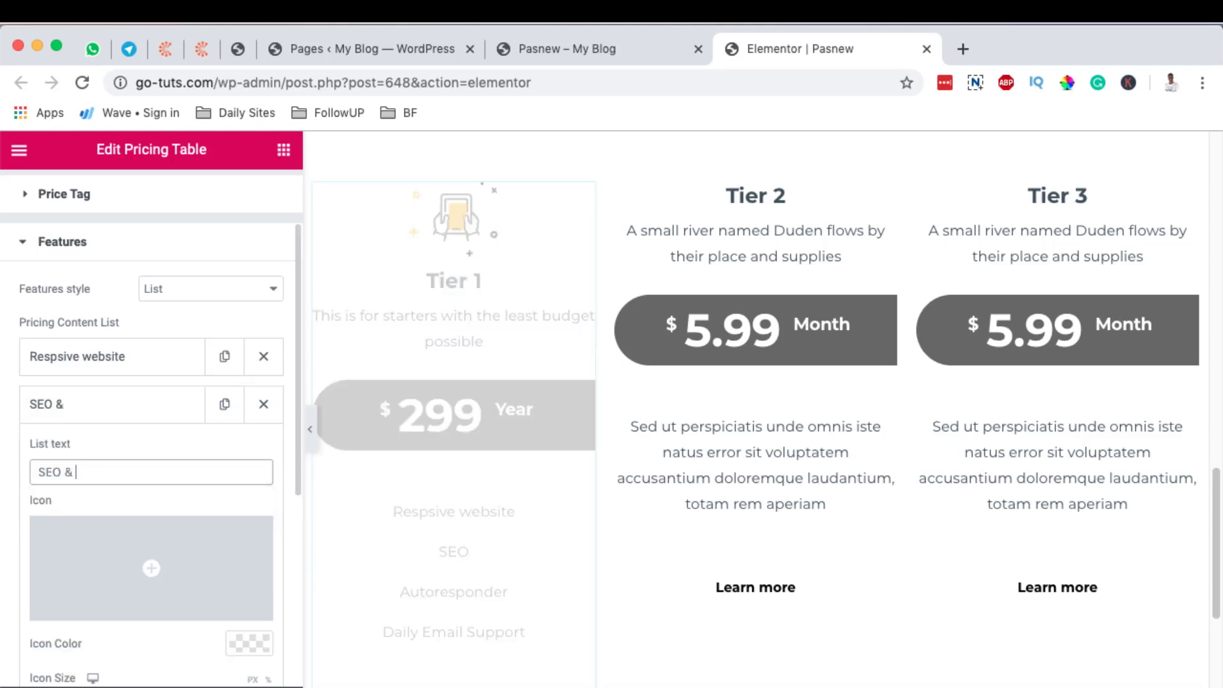
pyautogui.write('rity')
pyautogui.scroll(-2, 396, 516)
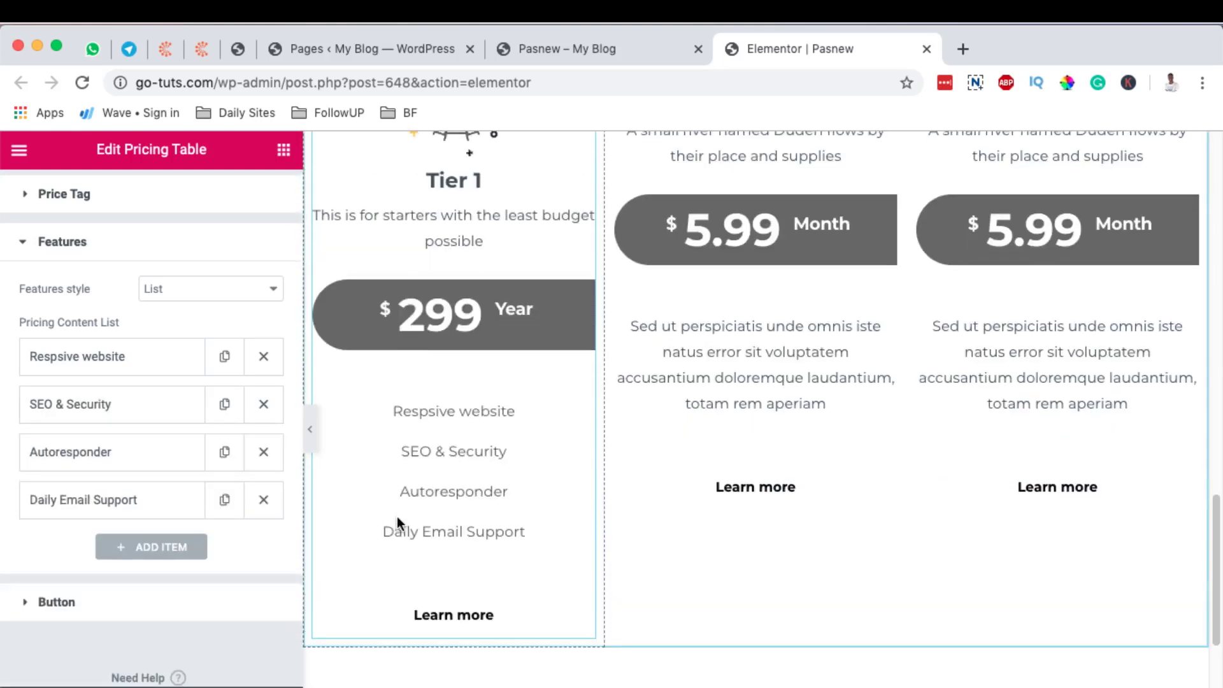
# Change the Tier 1 table's button label to "Pay NOW"
pyautogui.scroll(-1, 182, 533)
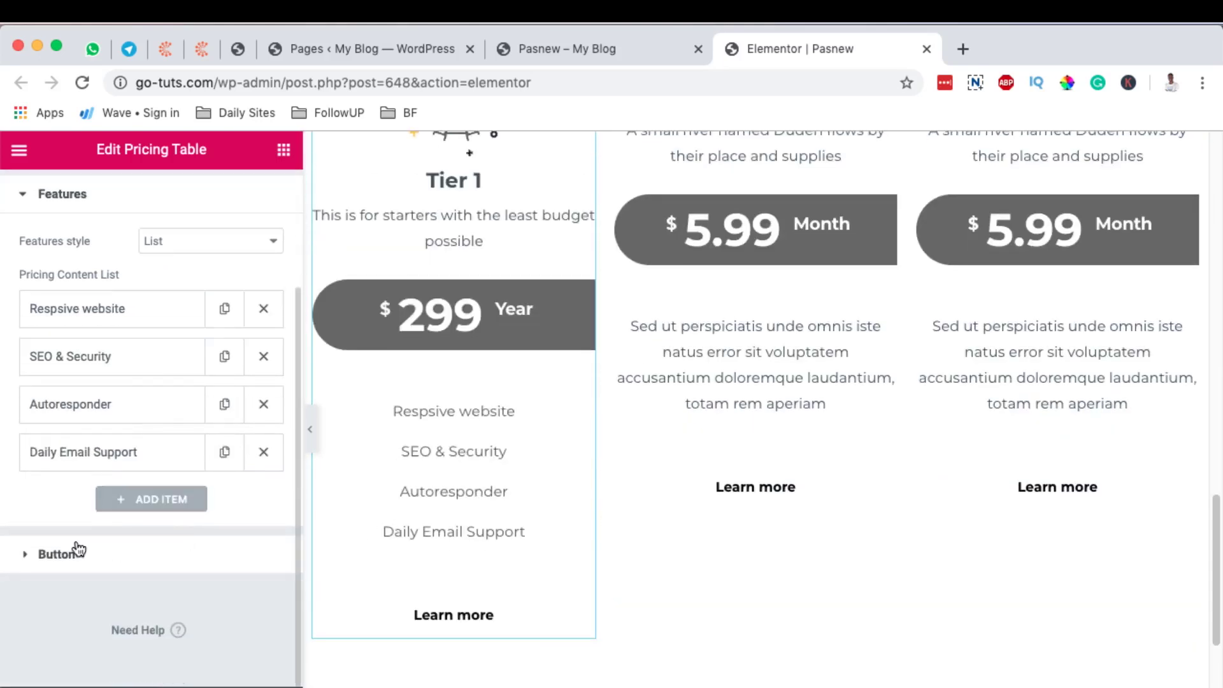
pyautogui.click(75, 552)
pyautogui.scroll(-3, 127, 590)
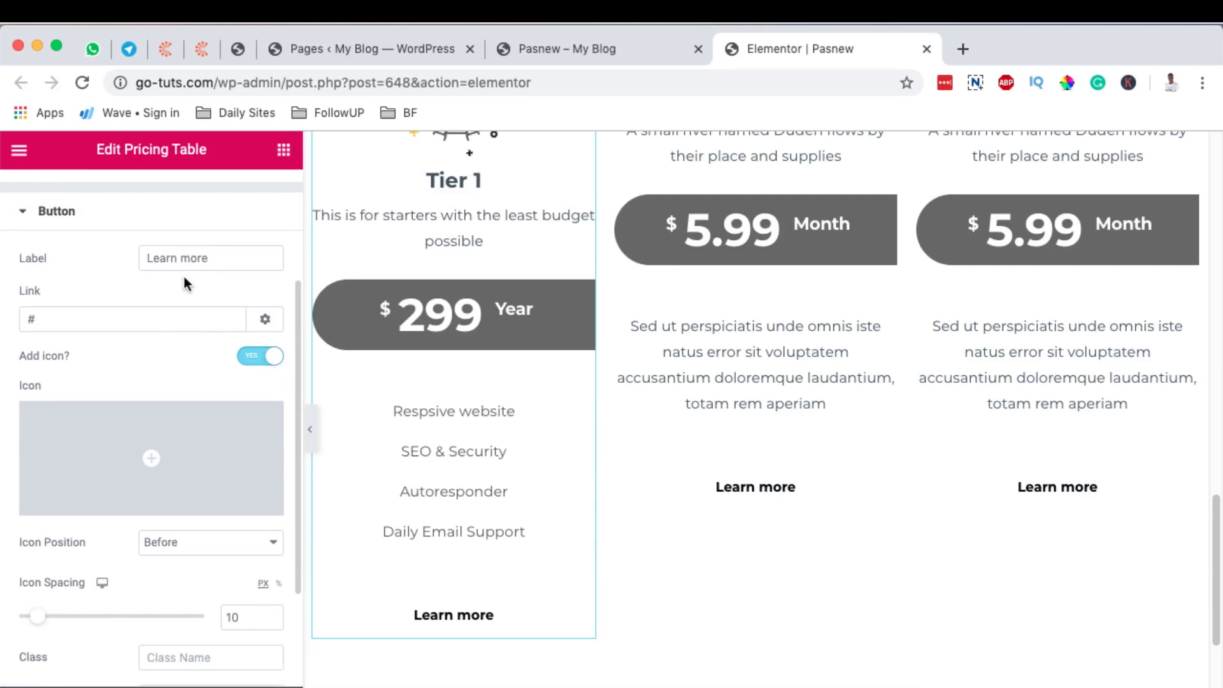
pyautogui.tripleClick(169, 259)
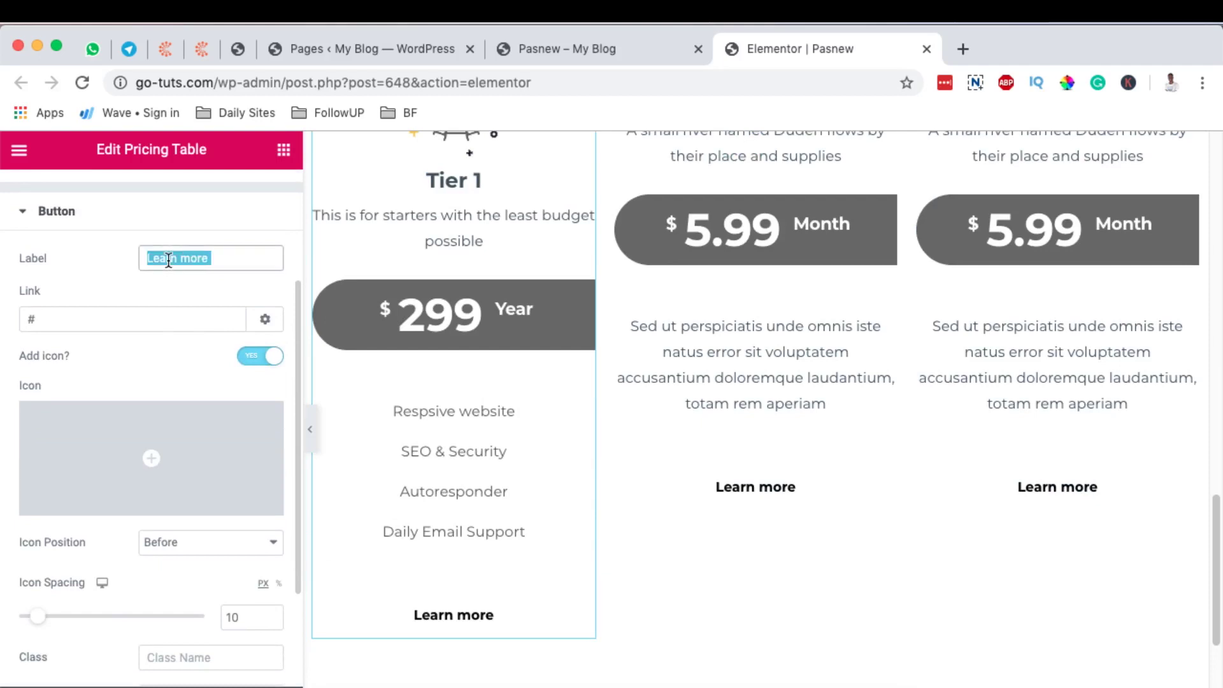
pyautogui.write('Buy N')
pyautogui.press('BackSpace')
pyautogui.press('BackSpace')
pyautogui.press('BackSpace')
pyautogui.press('BackSpace')
pyautogui.press('BackSpace')
pyautogui.write('P')
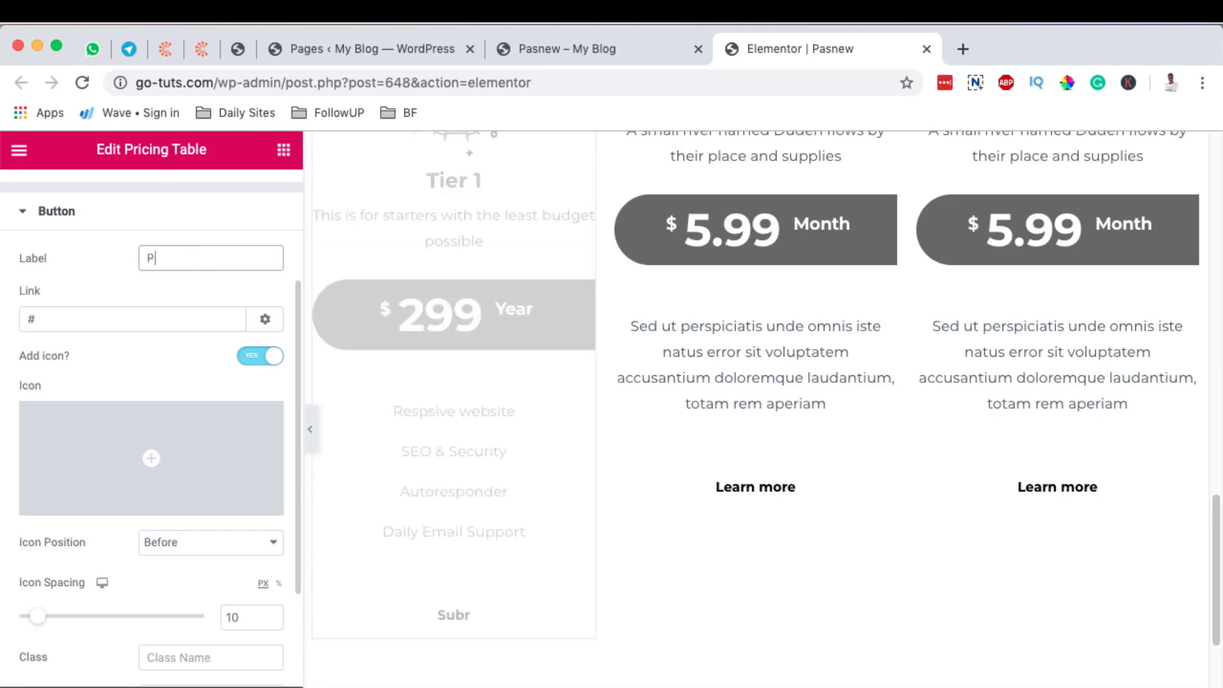
pyautogui.write('ay NOw')
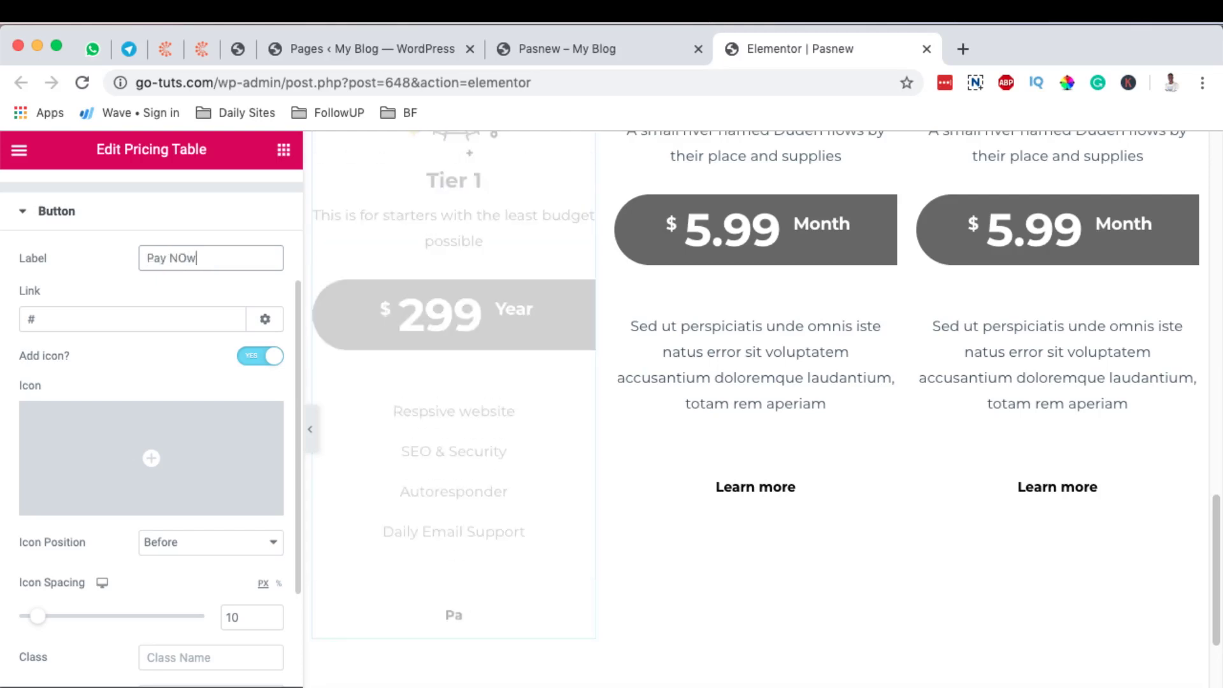
# Add the checked-square icon from the icon library to the Tier 1 button and set its position to After
pyautogui.moveTo(172, 457)
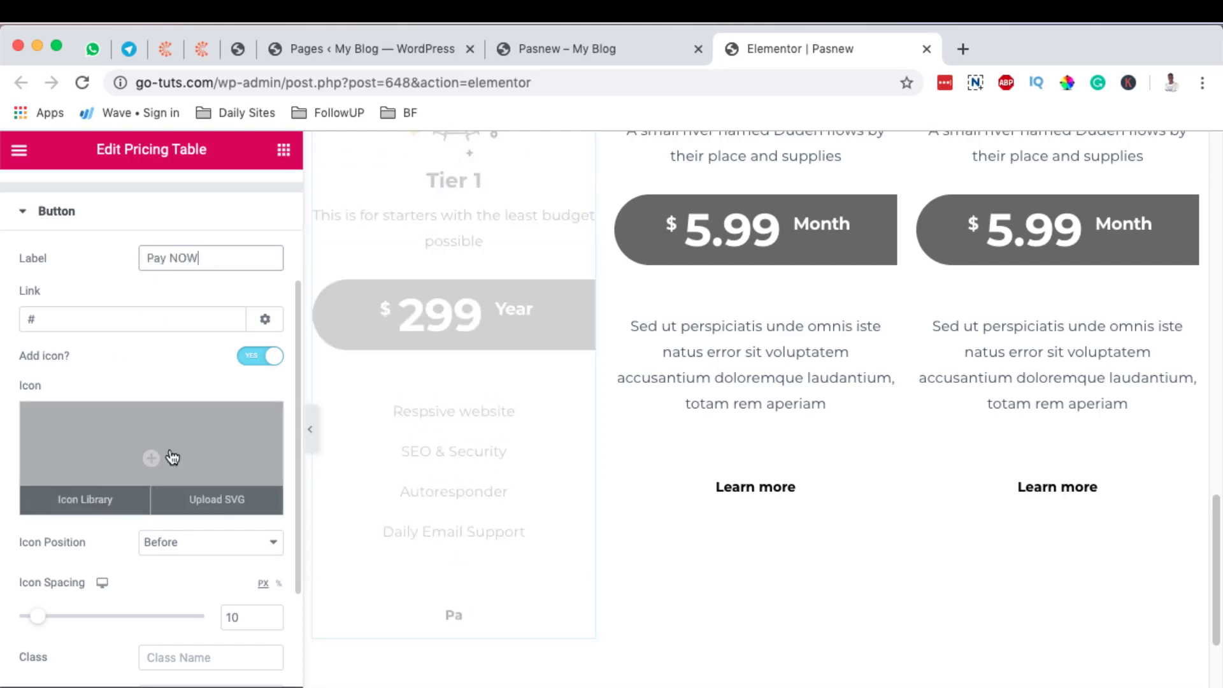
pyautogui.click(149, 492)
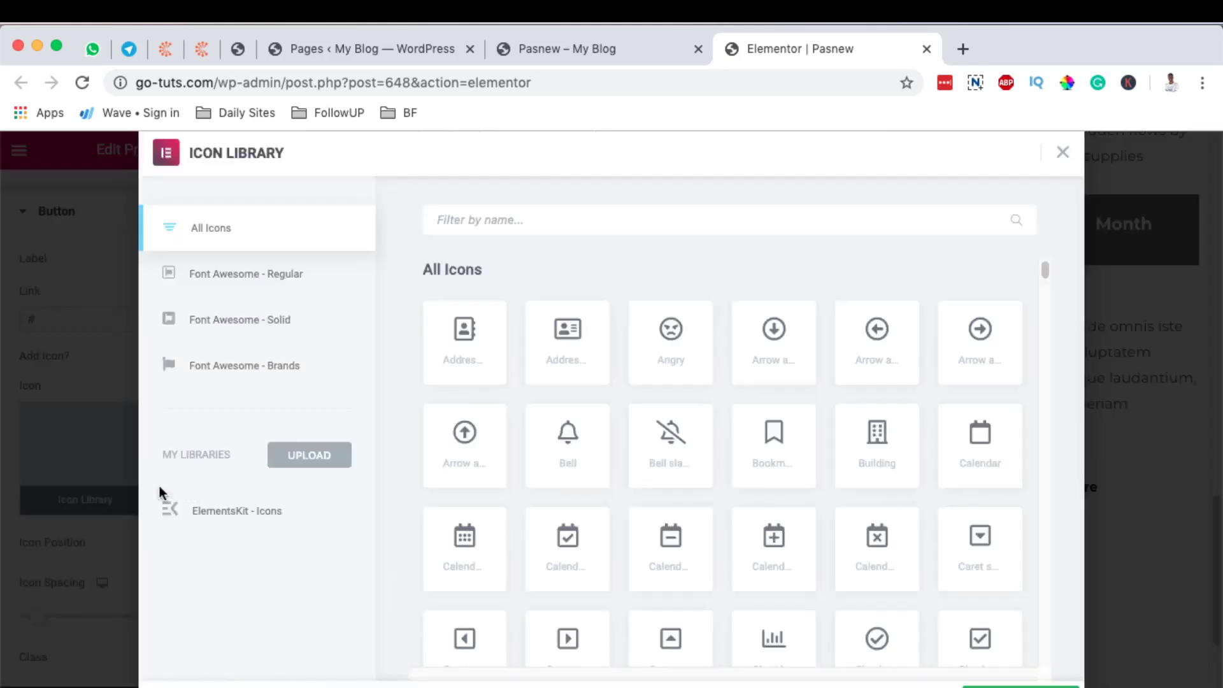
pyautogui.click(999, 519)
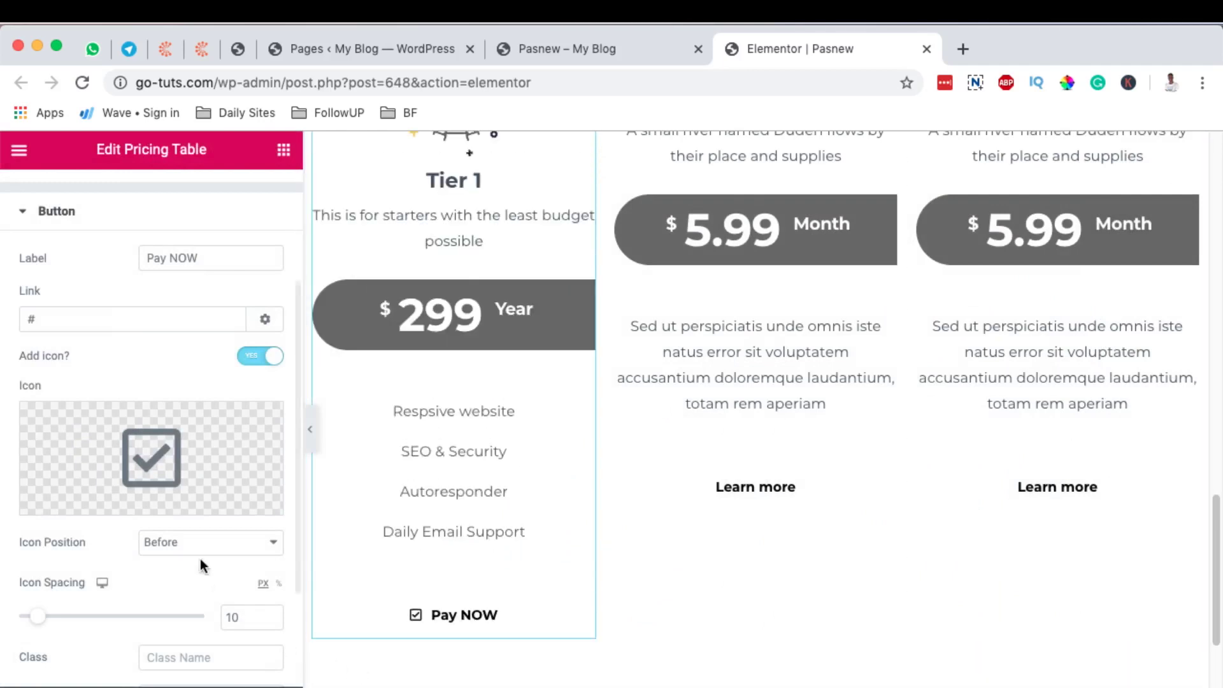
pyautogui.click(214, 545)
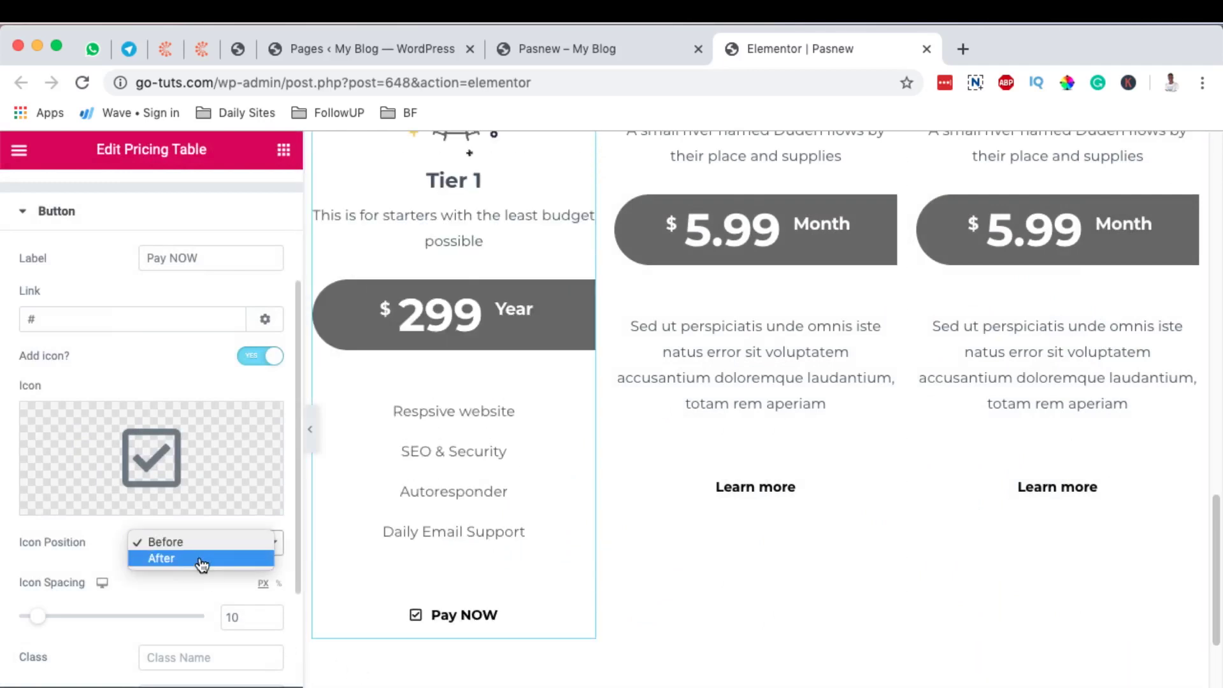
pyautogui.click(202, 565)
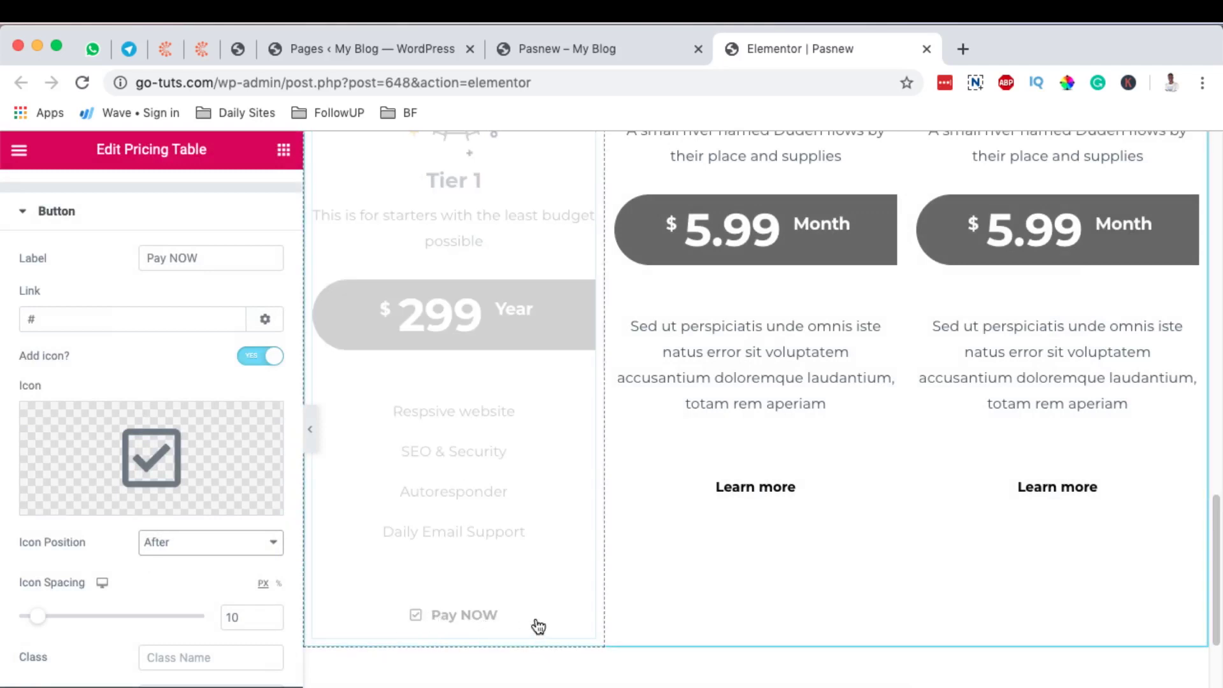
# Set the icon spacing of the Tier 1 table's button to 15 px
pyautogui.scroll(-3, 216, 597)
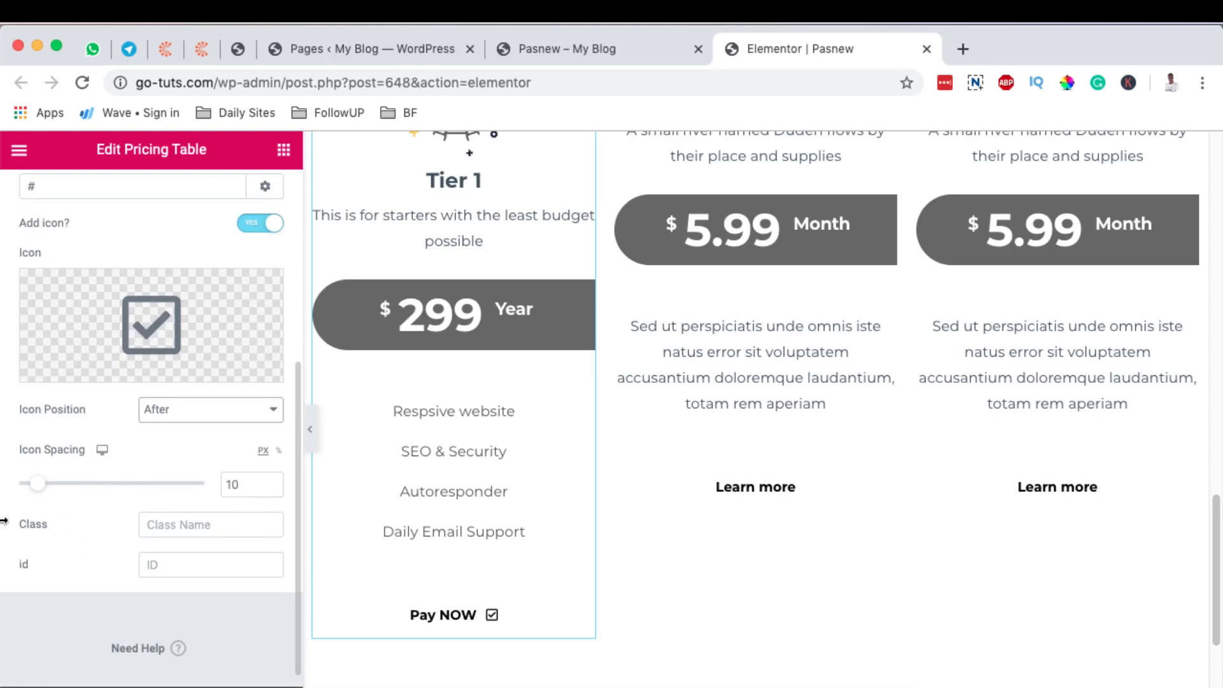
pyautogui.moveTo(43, 486); pyautogui.dragTo(21, 513)
pyautogui.moveTo(234, 482); pyautogui.dragTo(215, 481)
pyautogui.write('15')
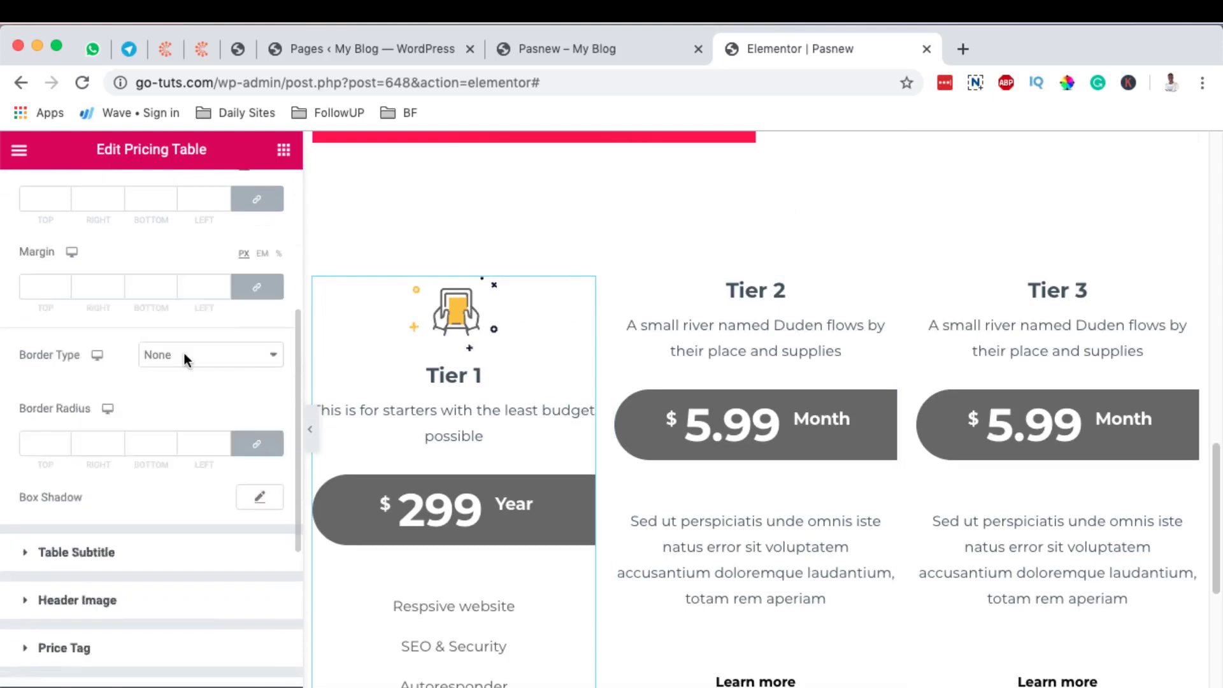
# Set the Tier 1 table's normal title color to the blue swatch #4054B2
pyautogui.scroll(-1, 193, 369)
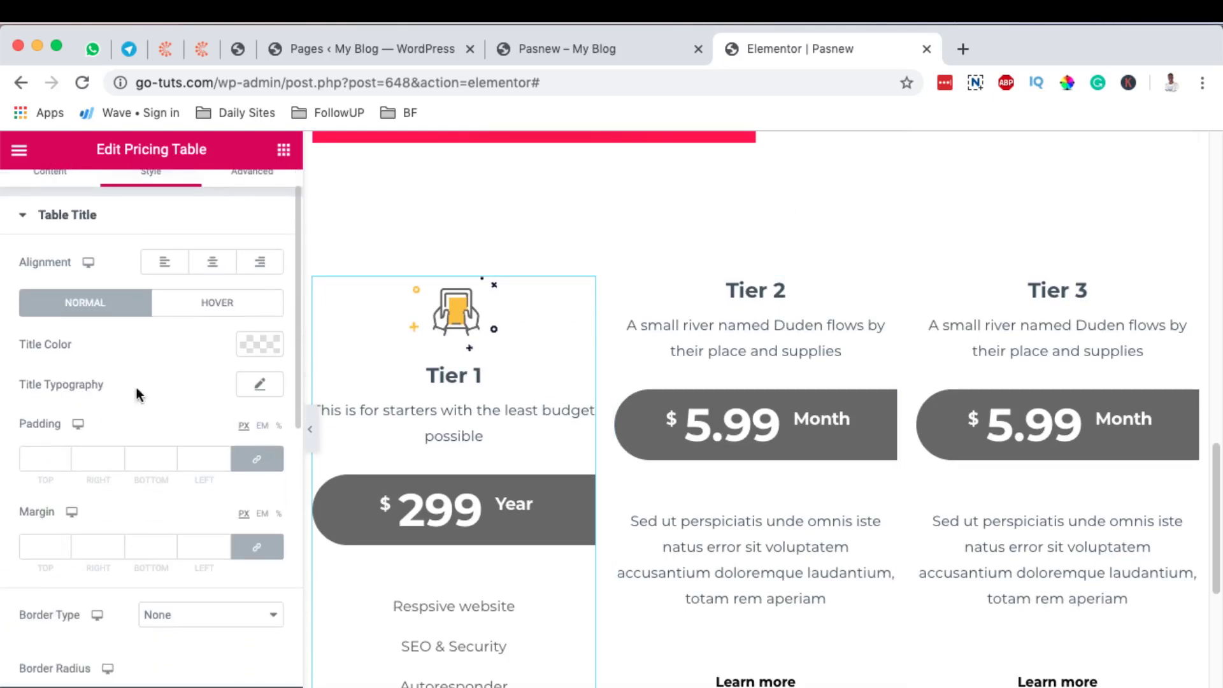
pyautogui.scroll(-1, 180, 363)
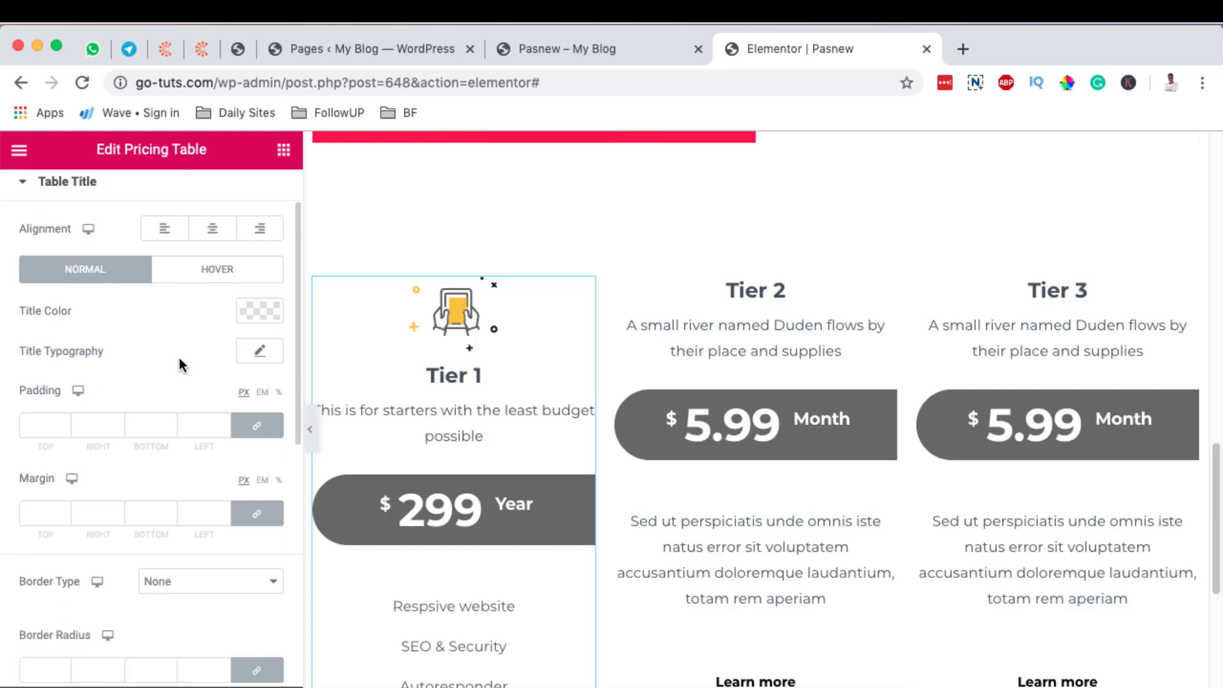
pyautogui.click(269, 315)
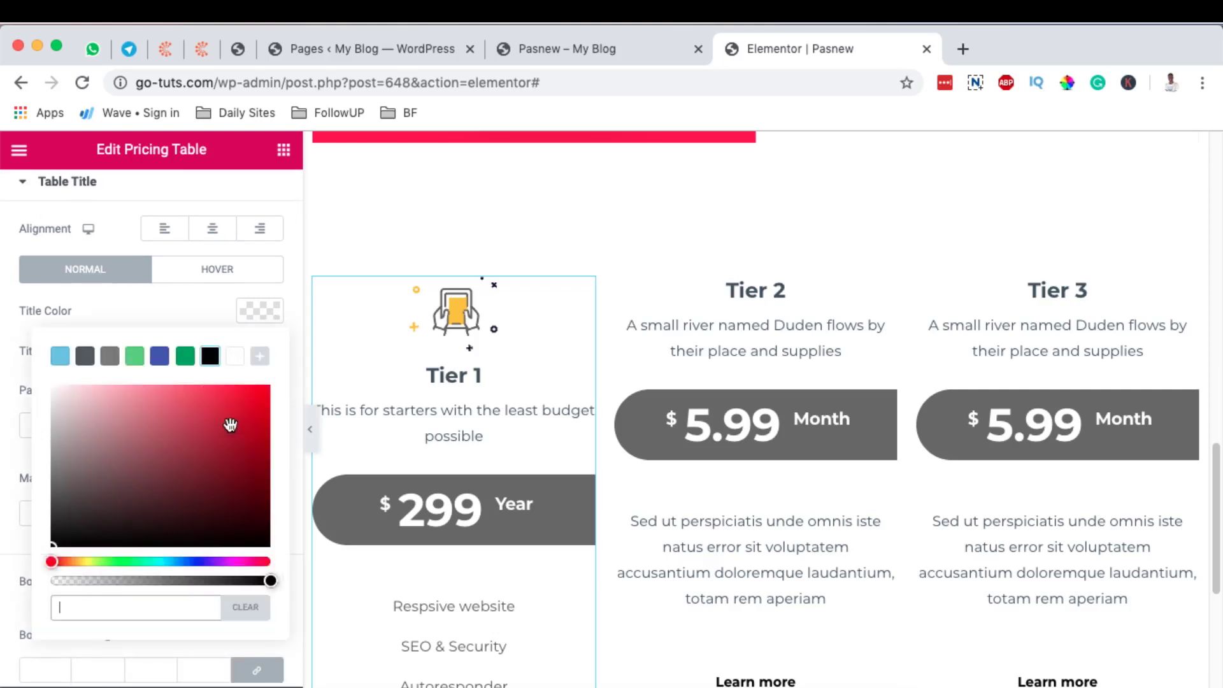
pyautogui.click(161, 357)
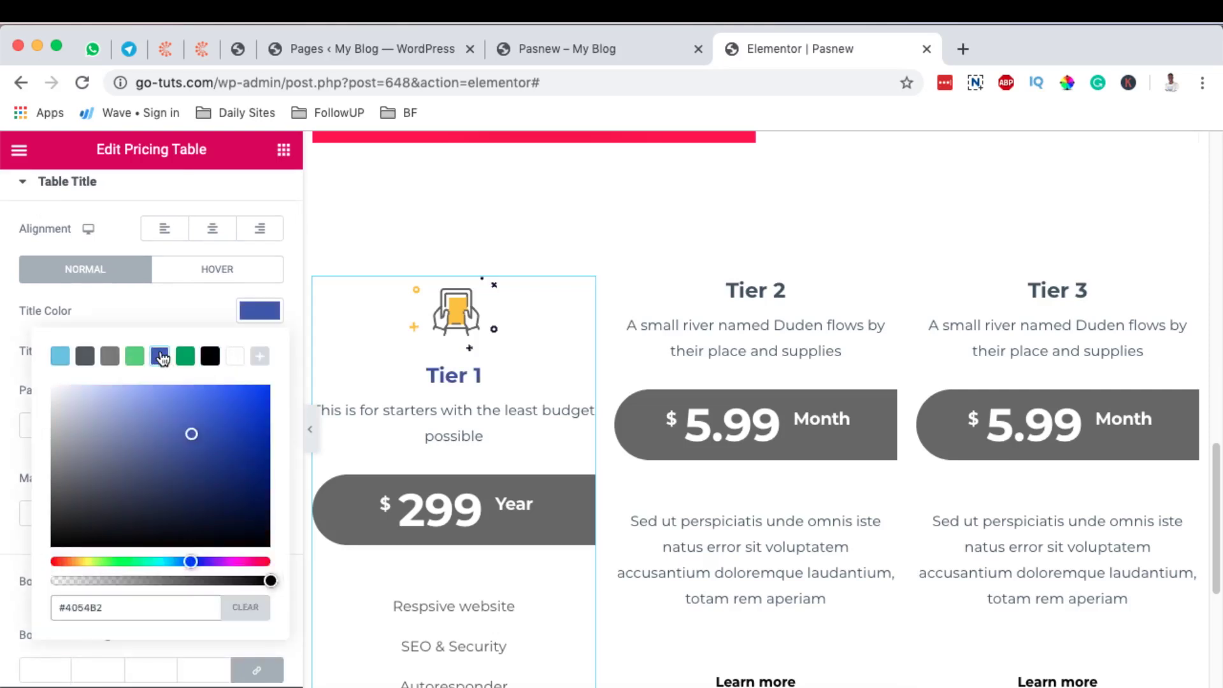
pyautogui.click(268, 311)
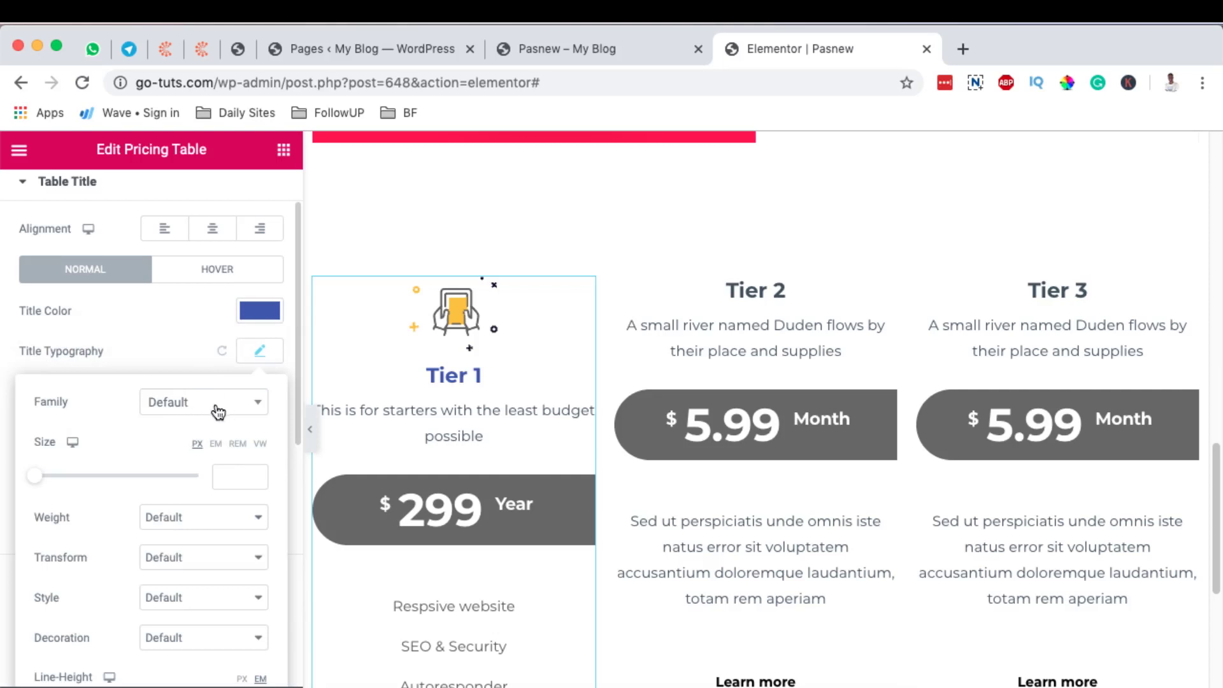
# Set the Tier 1 title typography to the Open Sans font family with a weight of 800
pyautogui.click(129, 408)
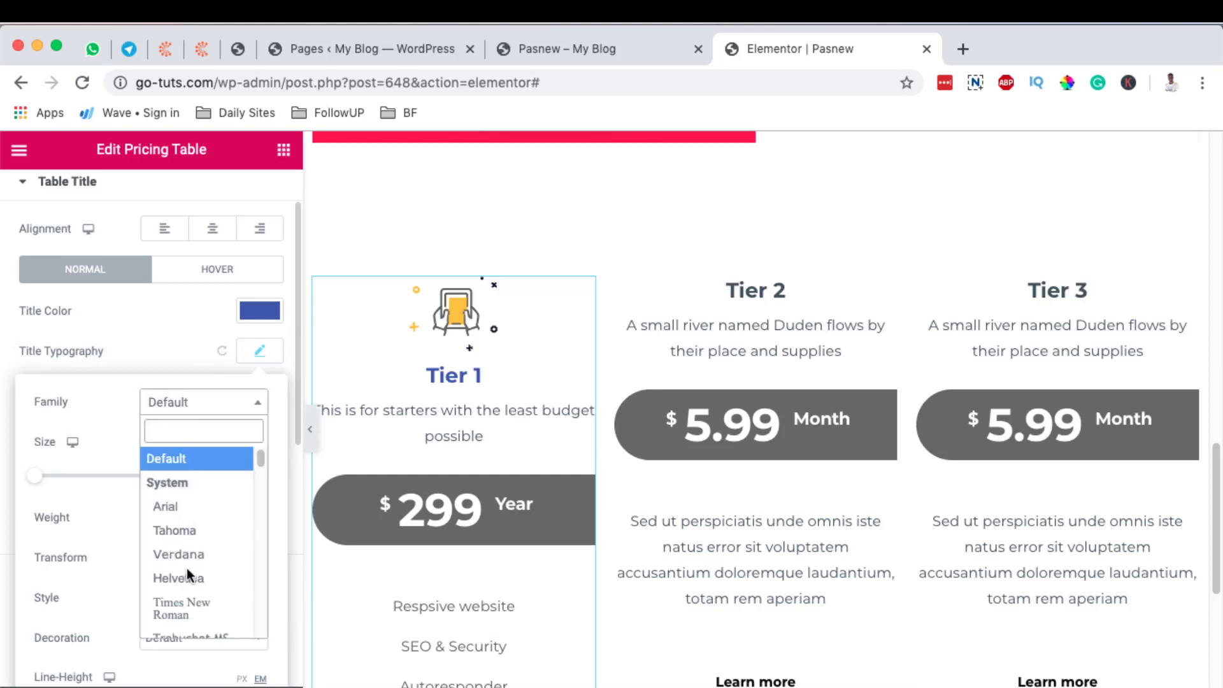
pyautogui.scroll(-5, 189, 561)
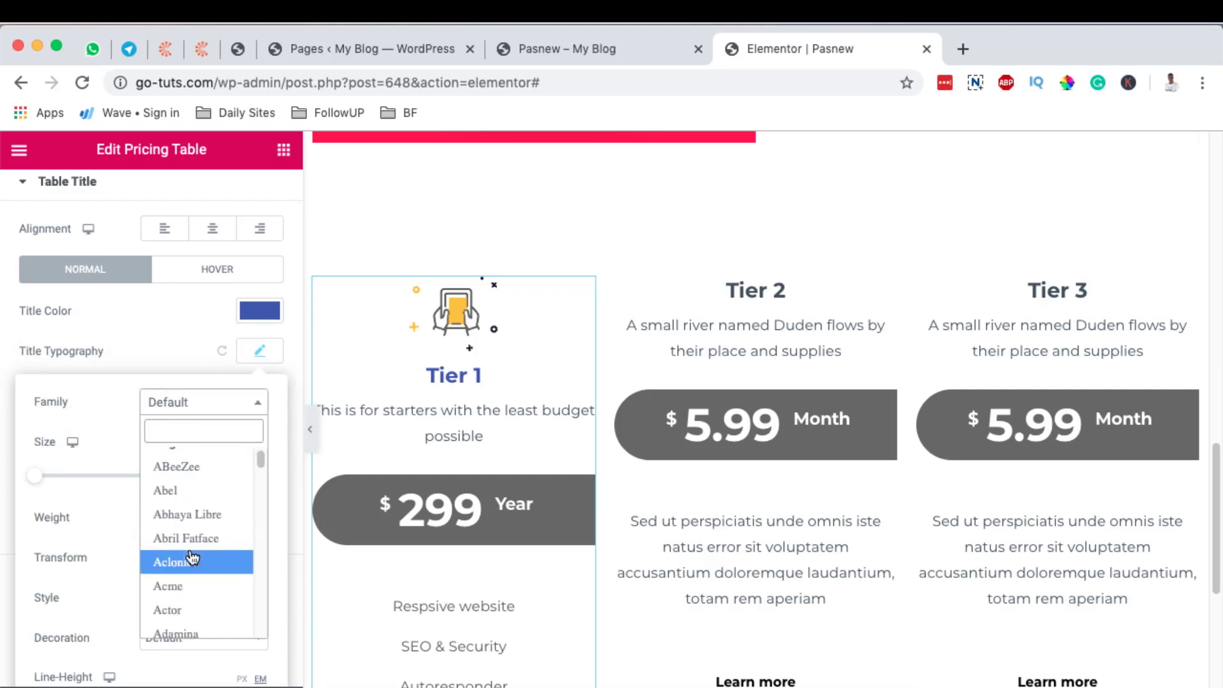
pyautogui.scroll(-2, 191, 558)
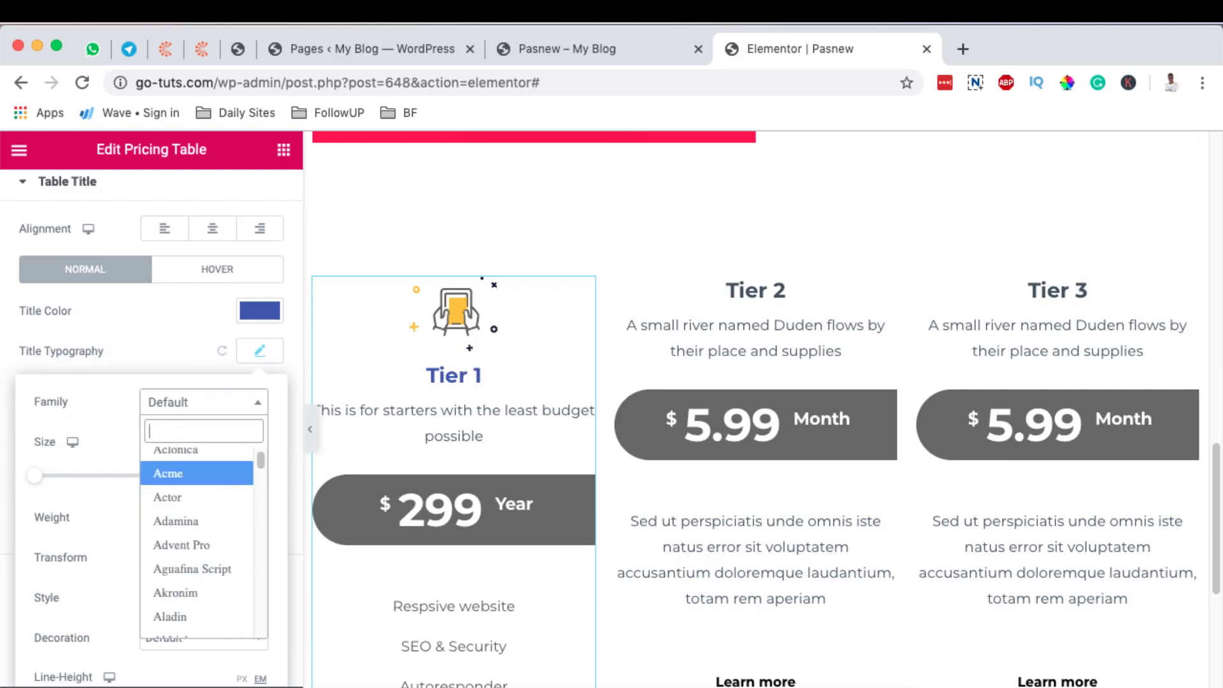
pyautogui.write('o')
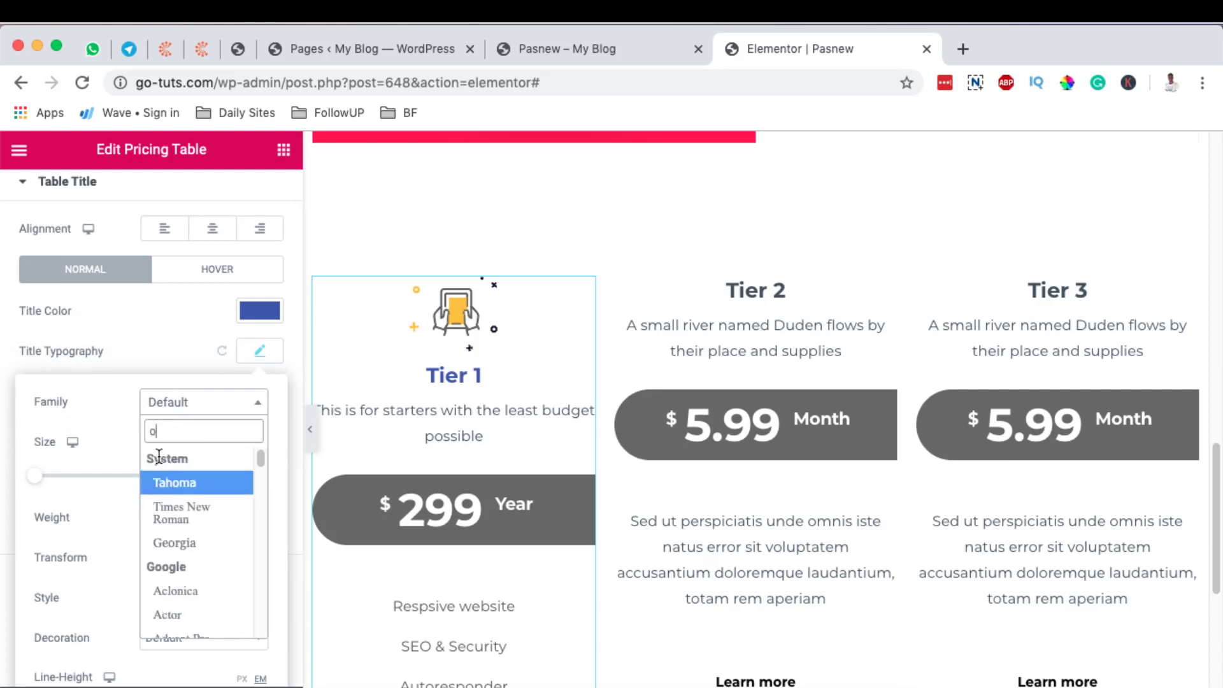
pyautogui.write('pen')
pyautogui.click(192, 491)
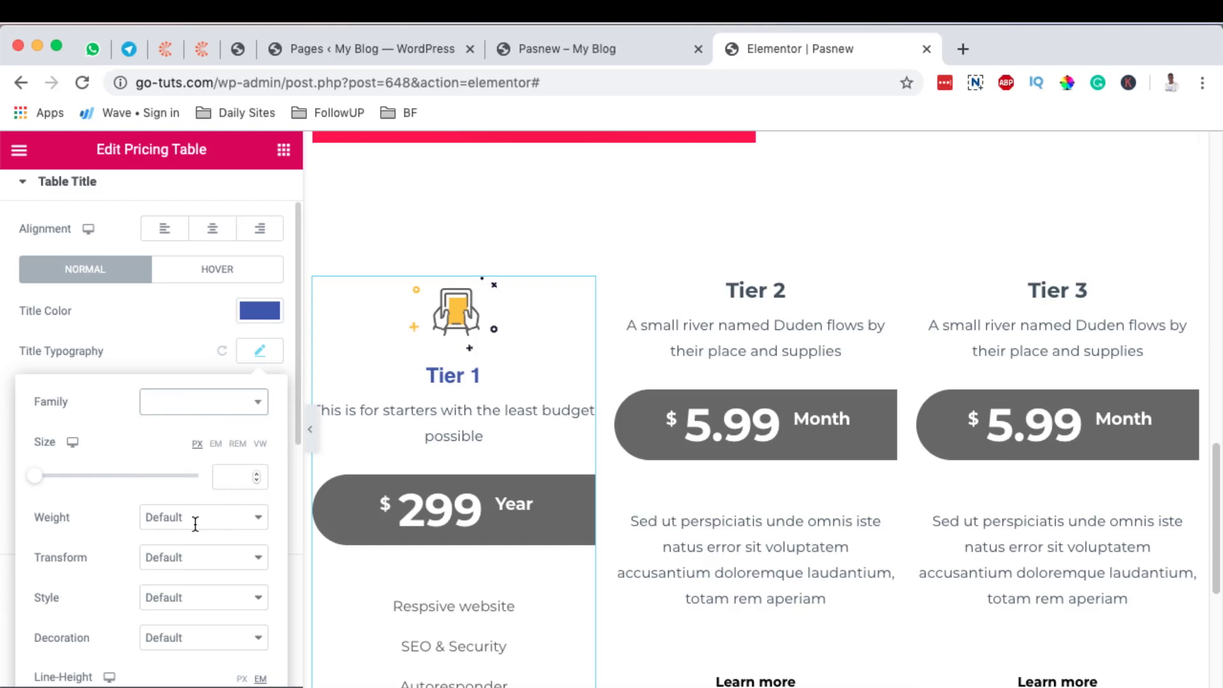
pyautogui.click(195, 521)
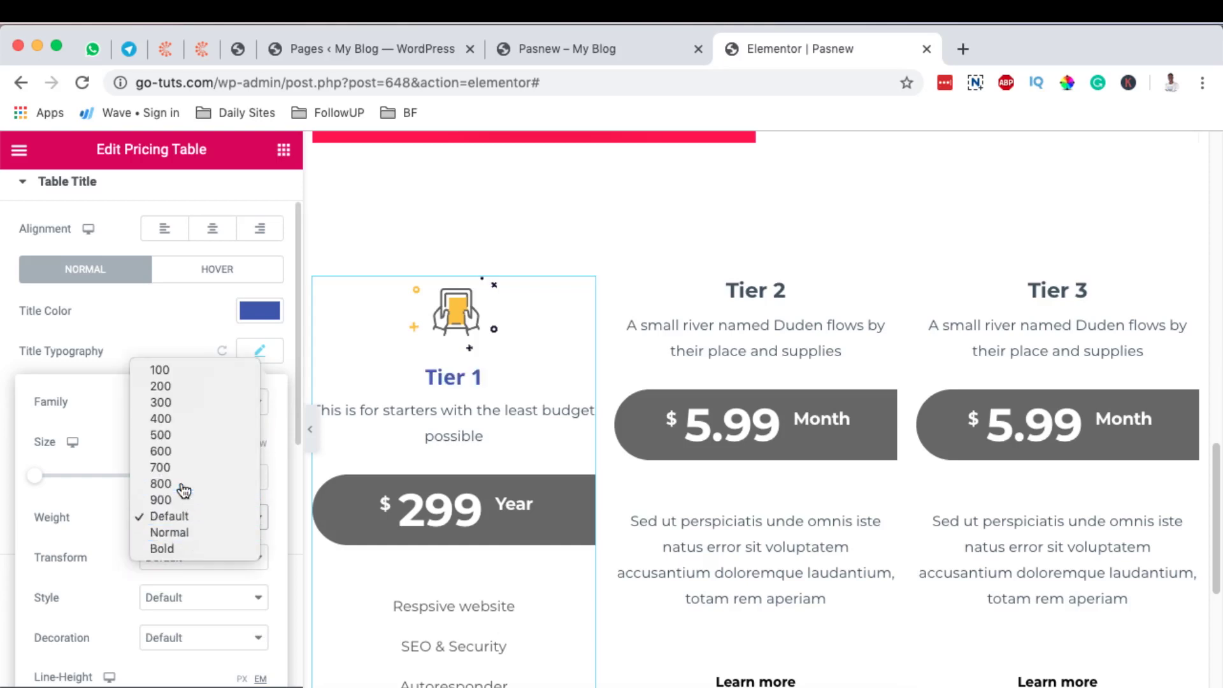
pyautogui.press('Escape')
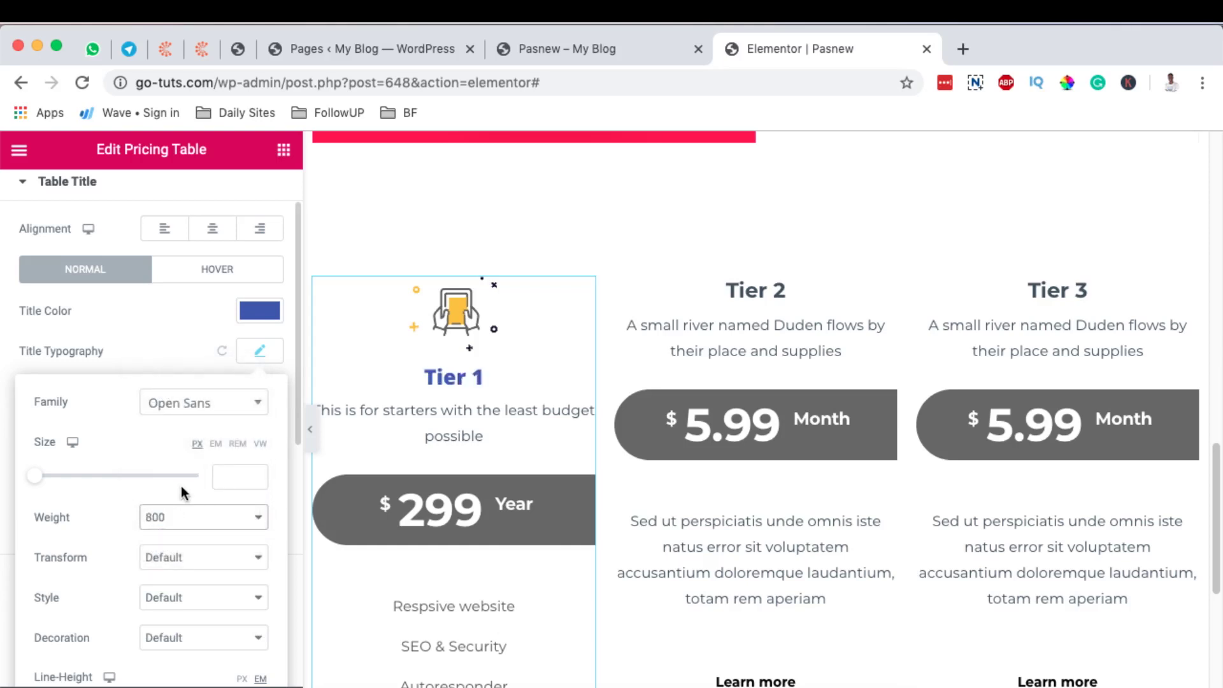
pyautogui.scroll(-2, 189, 558)
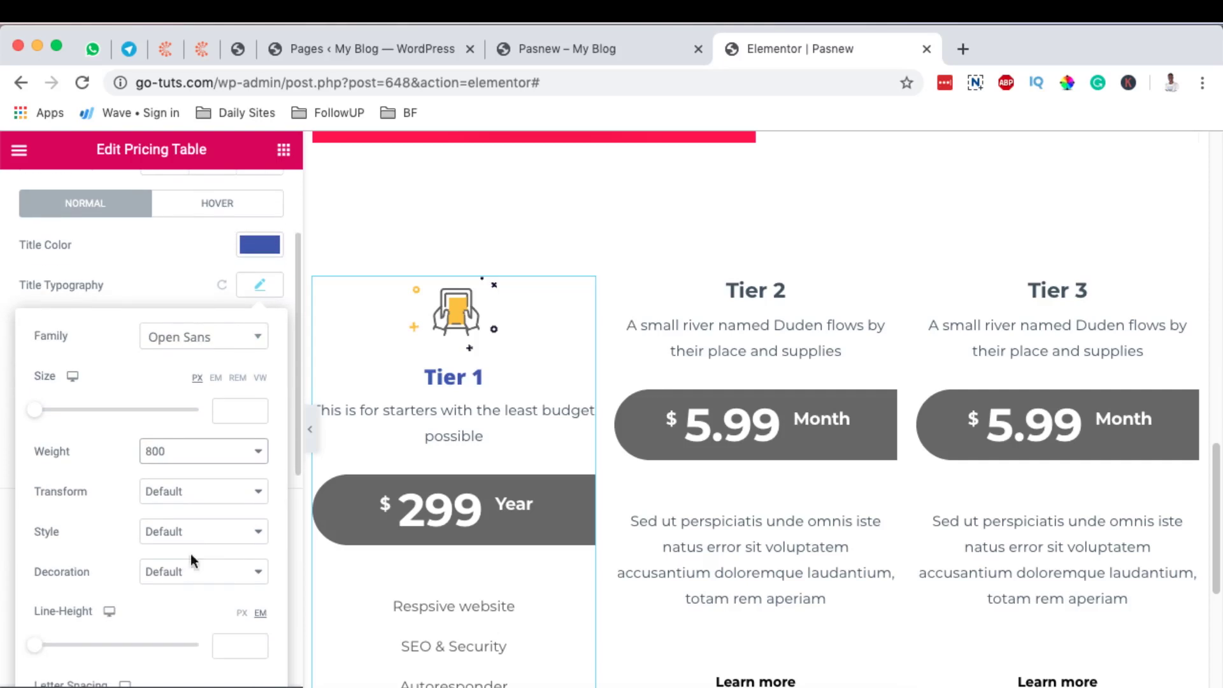
pyautogui.click(194, 493)
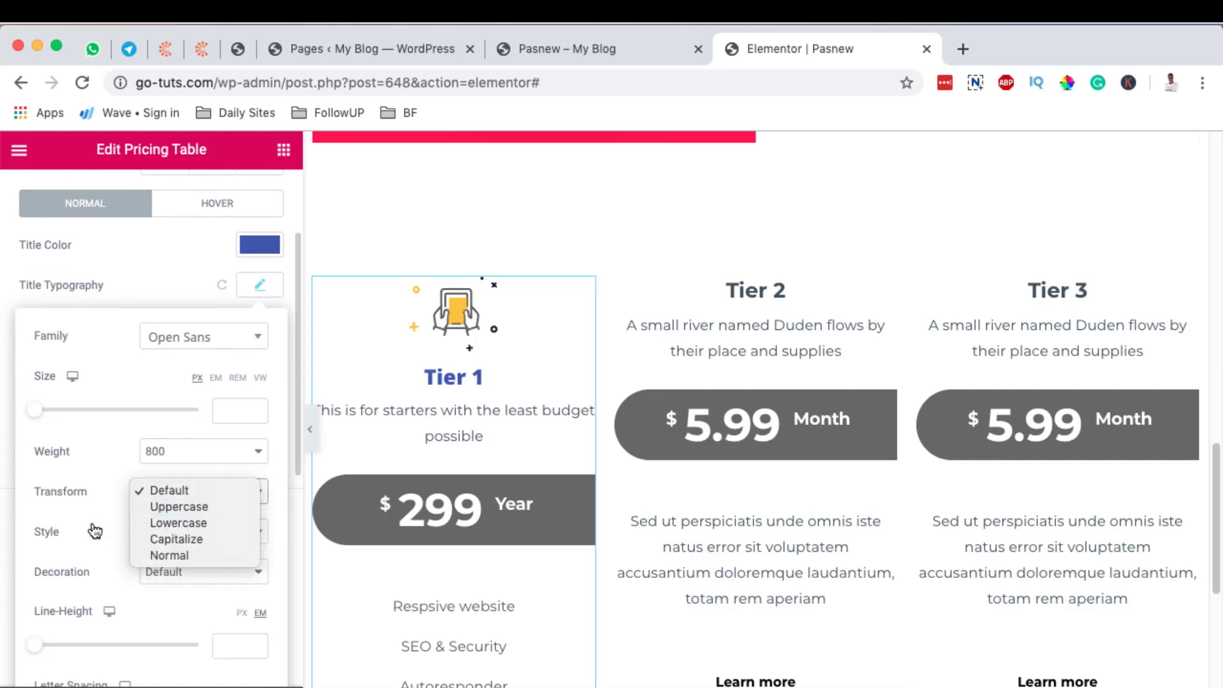
pyautogui.press('Escape')
pyautogui.scroll(-3, 167, 611)
pyautogui.scroll(-3, 163, 611)
pyautogui.scroll(5, 163, 612)
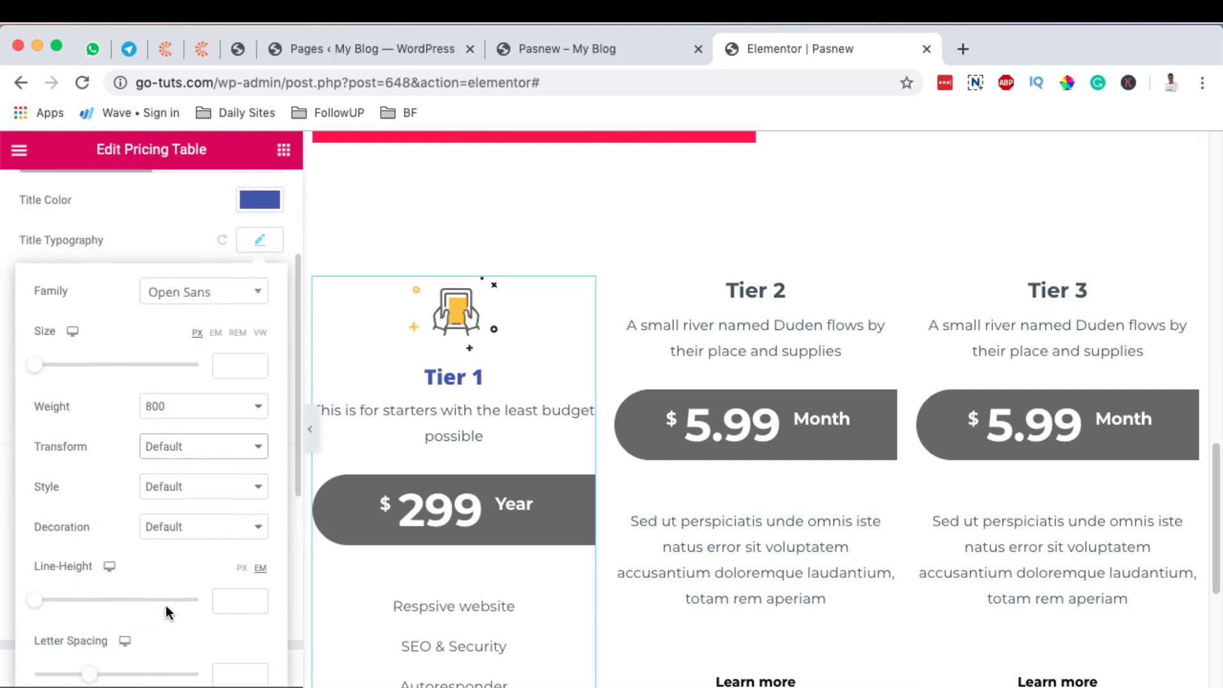
pyautogui.click(142, 369)
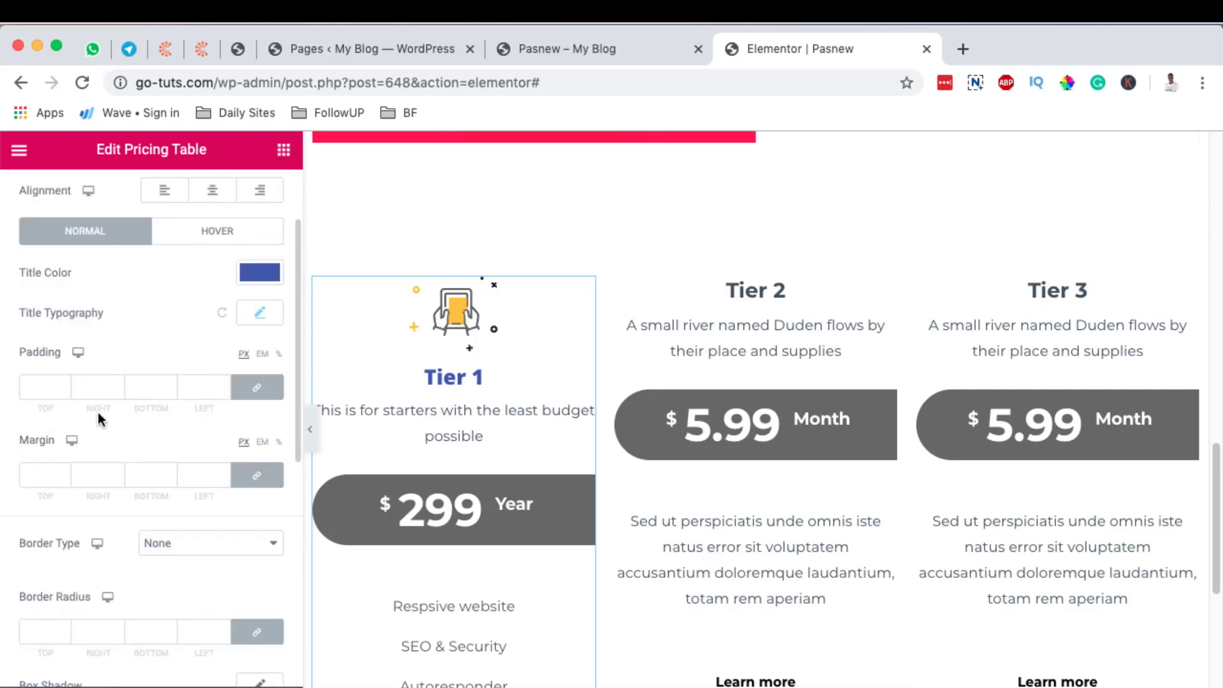
# Try the left and right alignments on the Tier 1 table subtitle and set its alignment to Center
pyautogui.scroll(-6, 97, 509)
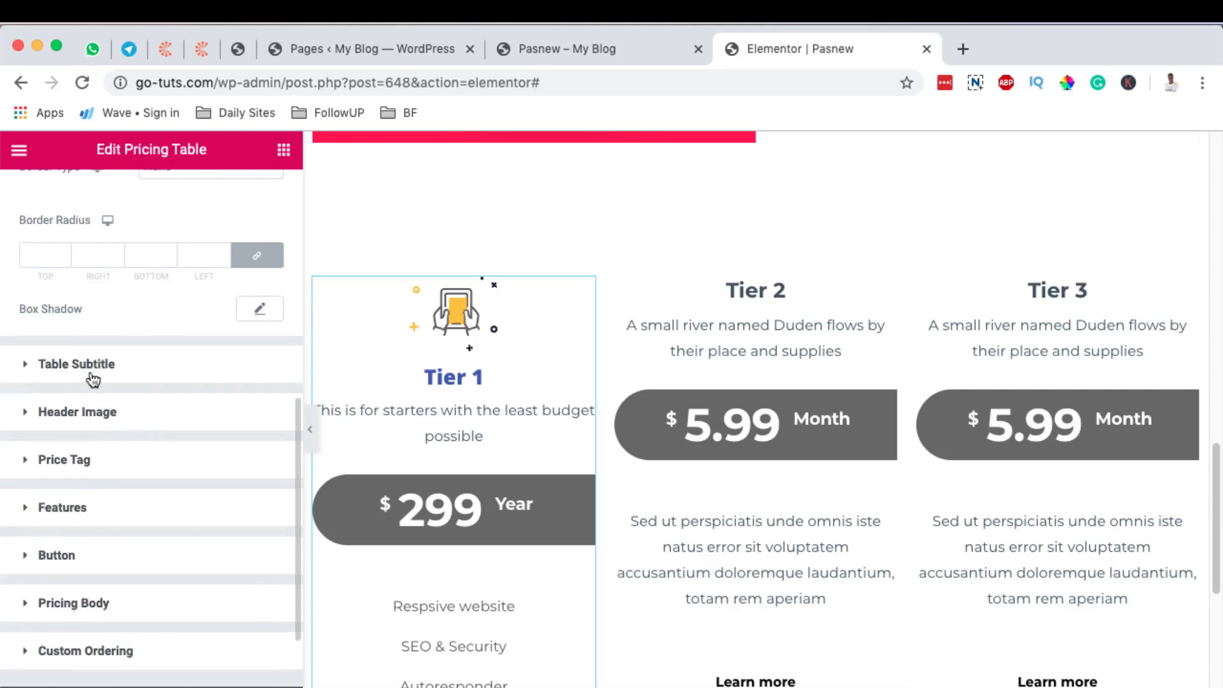
pyautogui.click(81, 365)
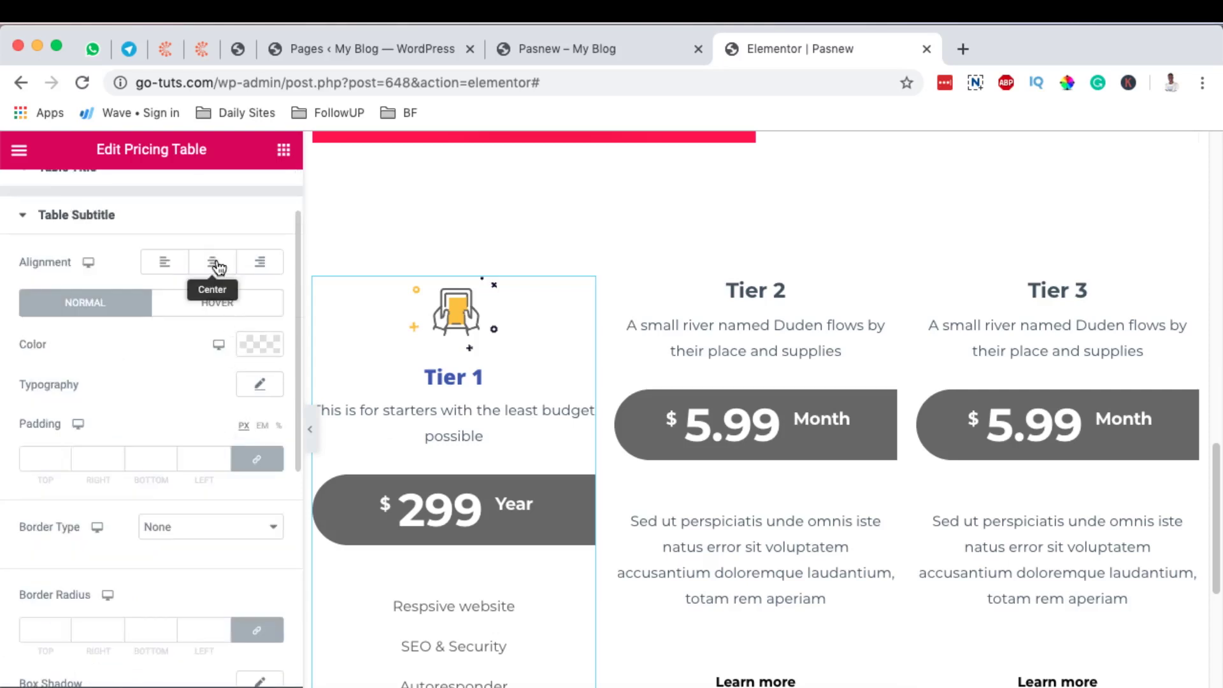
pyautogui.click(211, 267)
pyautogui.click(162, 264)
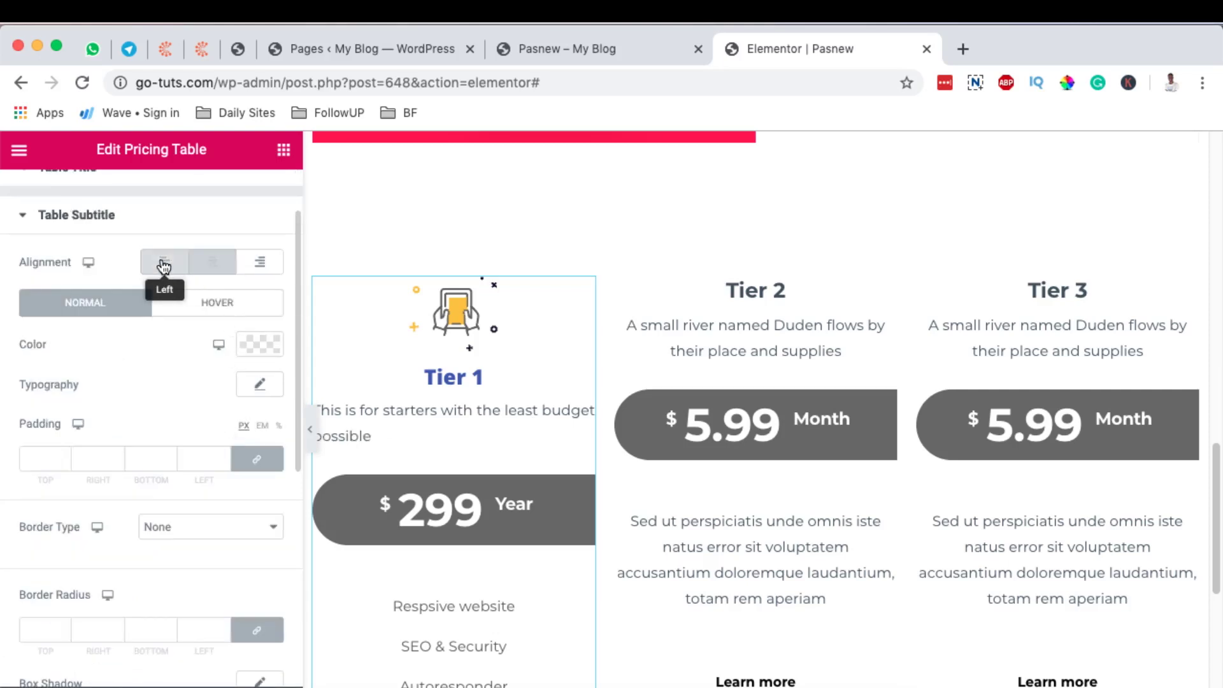
pyautogui.click(259, 264)
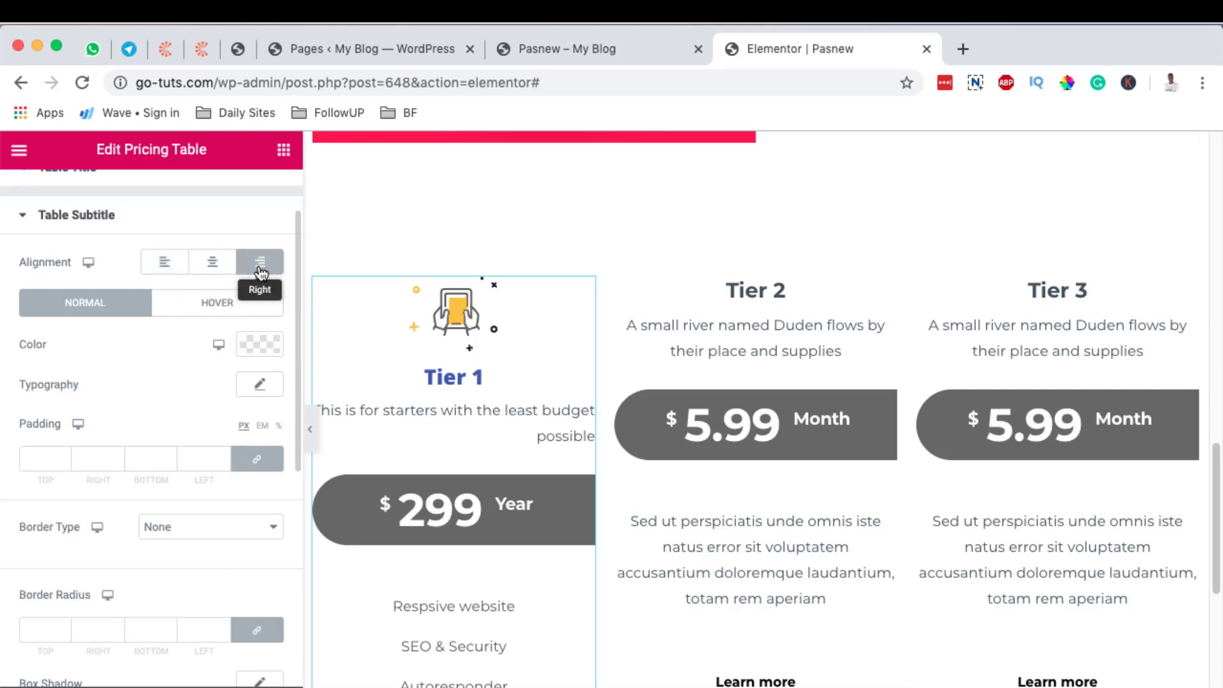
pyautogui.click(206, 267)
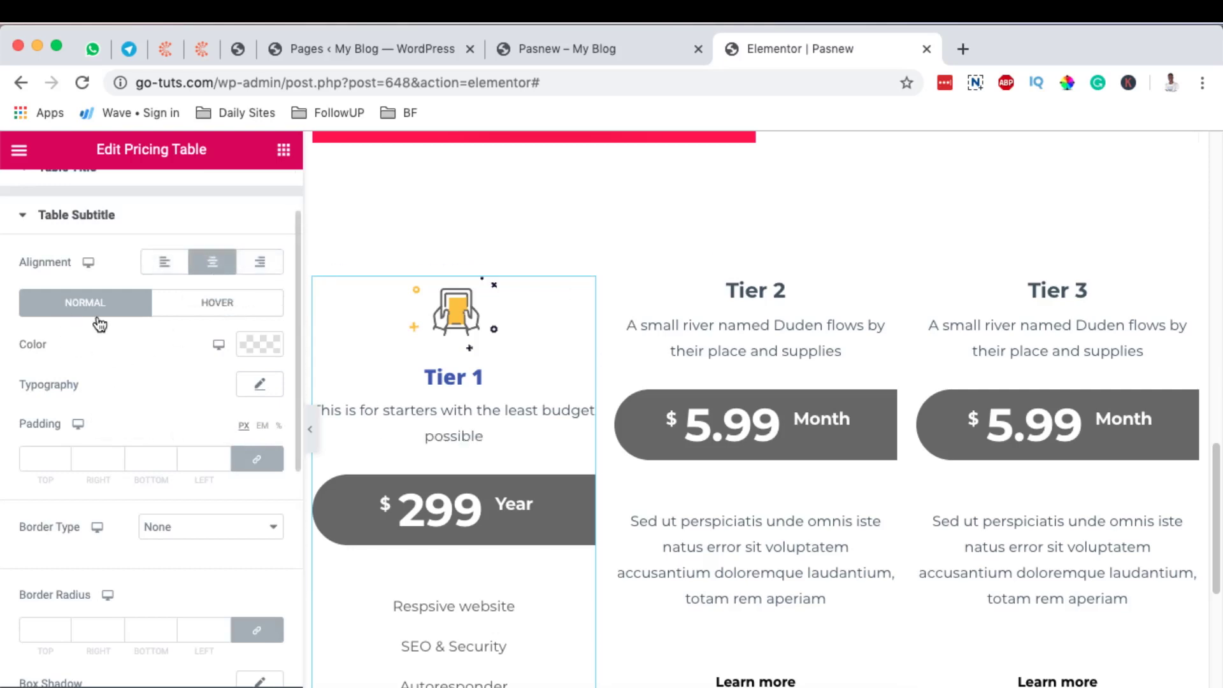
# Set the Tier 1 subtitle's normal color to the dark gray swatch #54595F and show its hover settings
pyautogui.click(264, 352)
pyautogui.click(185, 389)
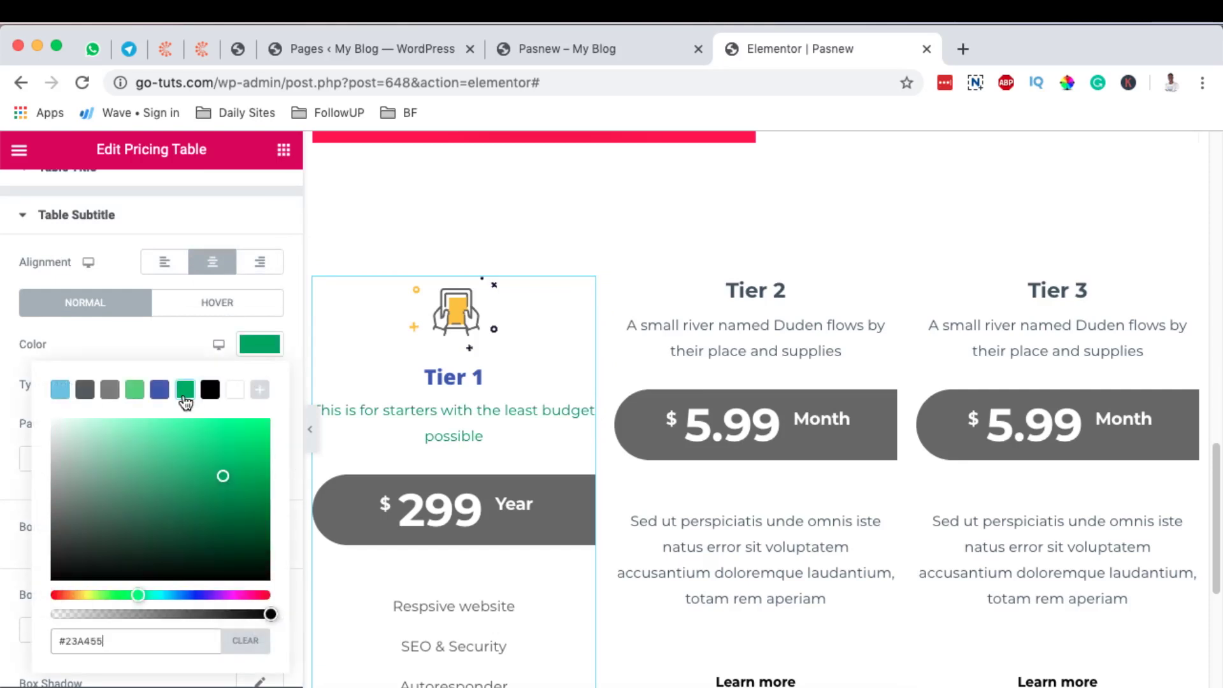
pyautogui.click(86, 390)
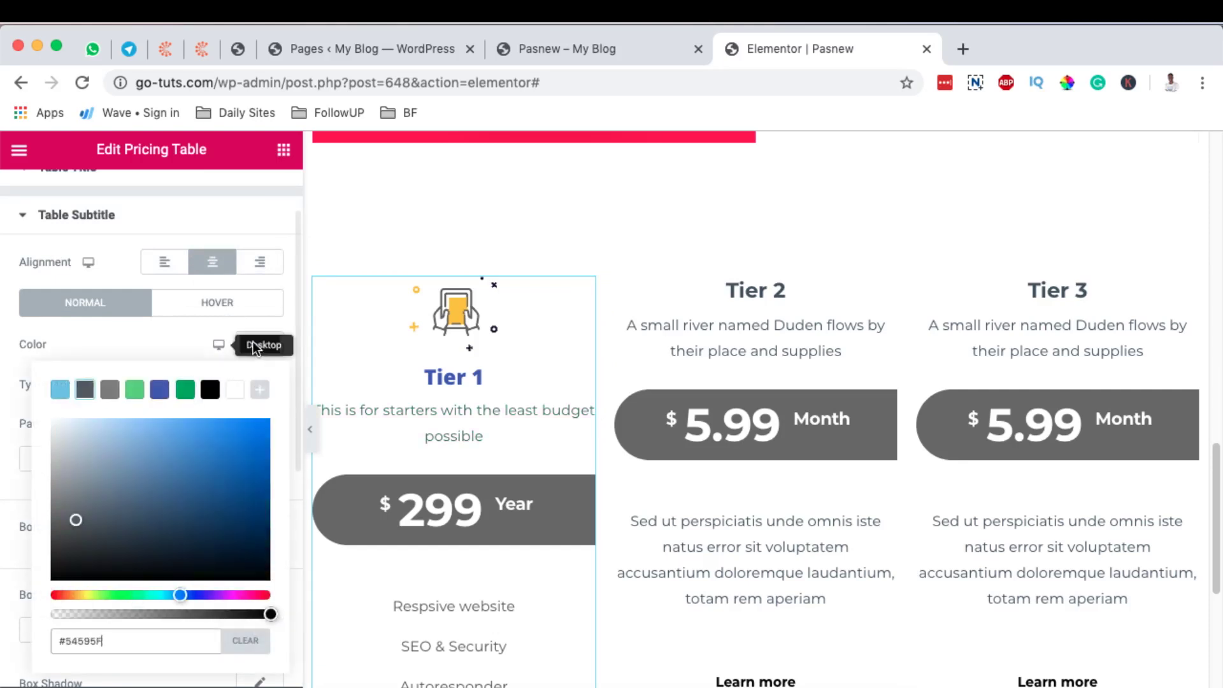
pyautogui.click(256, 344)
pyautogui.click(220, 304)
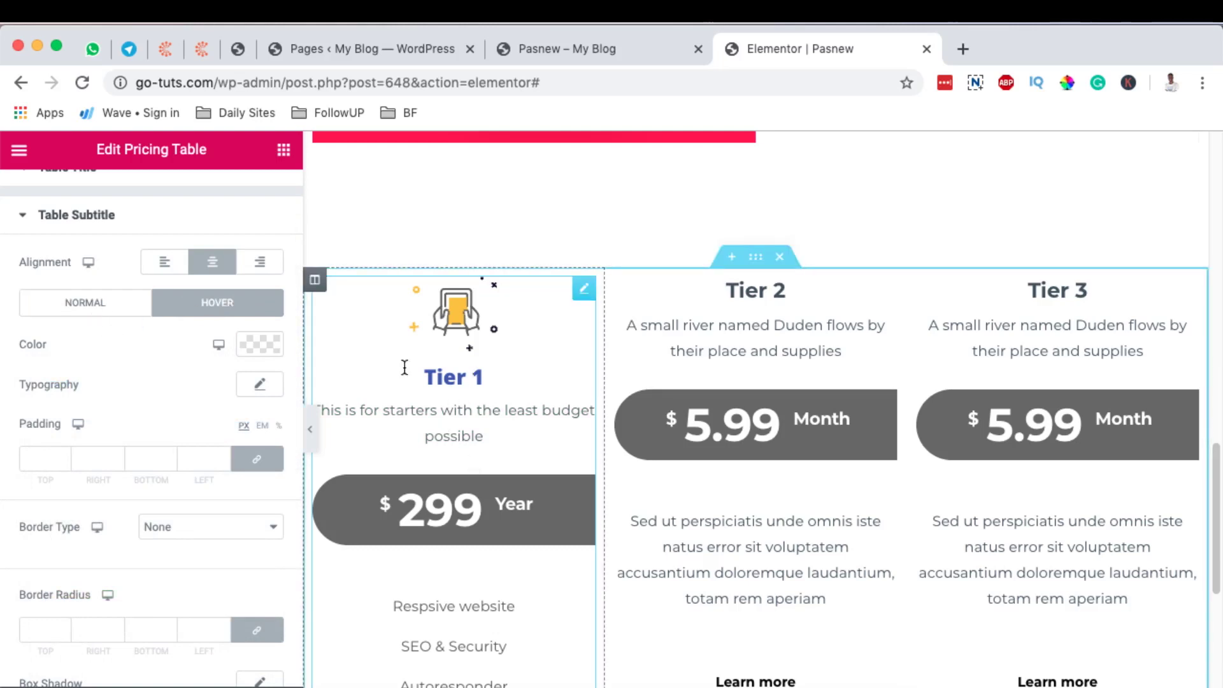
# Set the bottom margin of the Tier 1 table's header image to 14
pyautogui.scroll(-3, 190, 369)
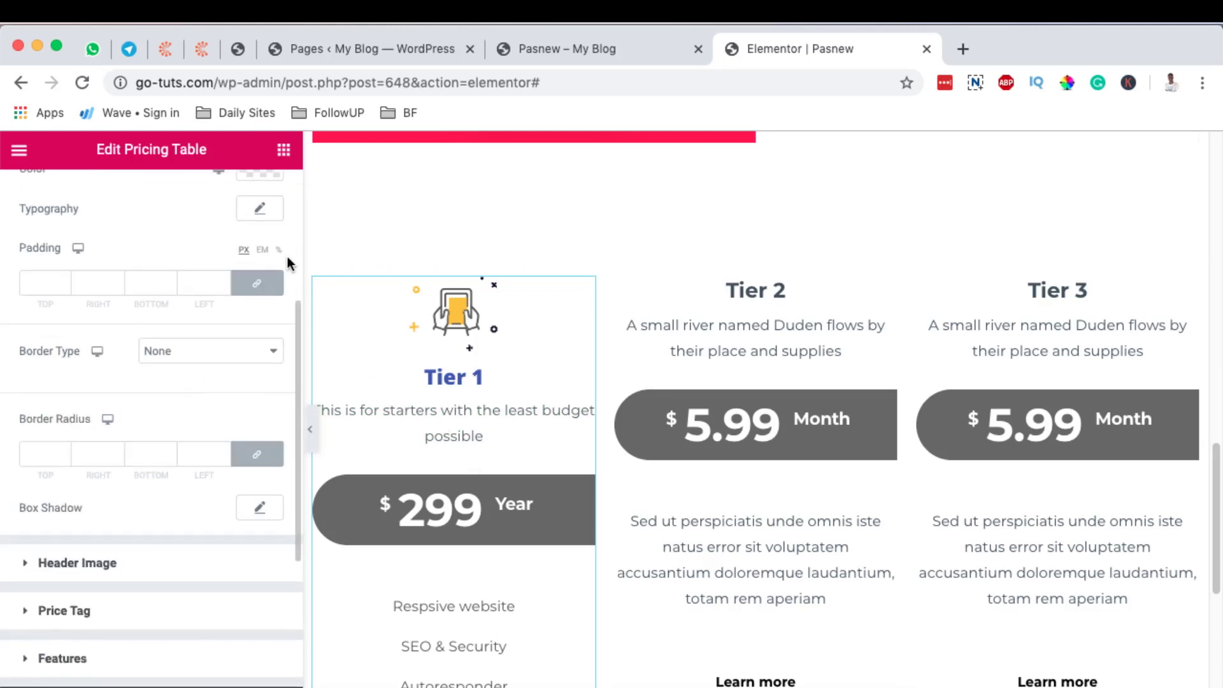
pyautogui.scroll(-3, 206, 471)
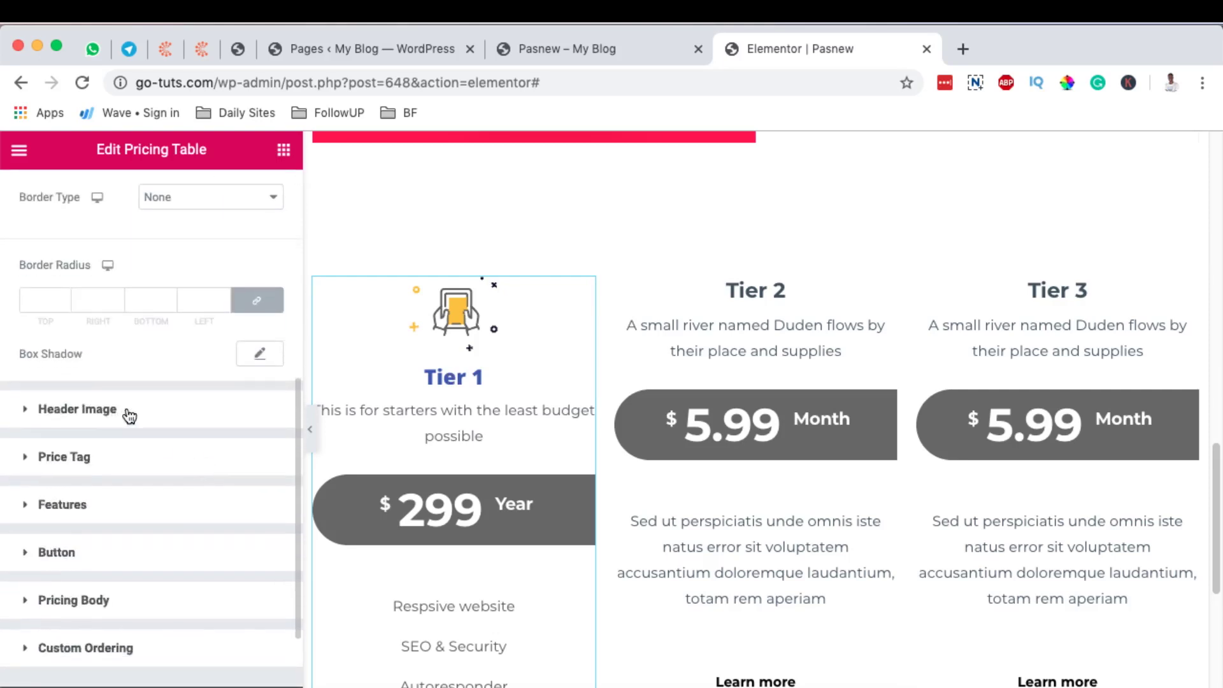
pyautogui.click(130, 410)
pyautogui.scroll(-1, 184, 446)
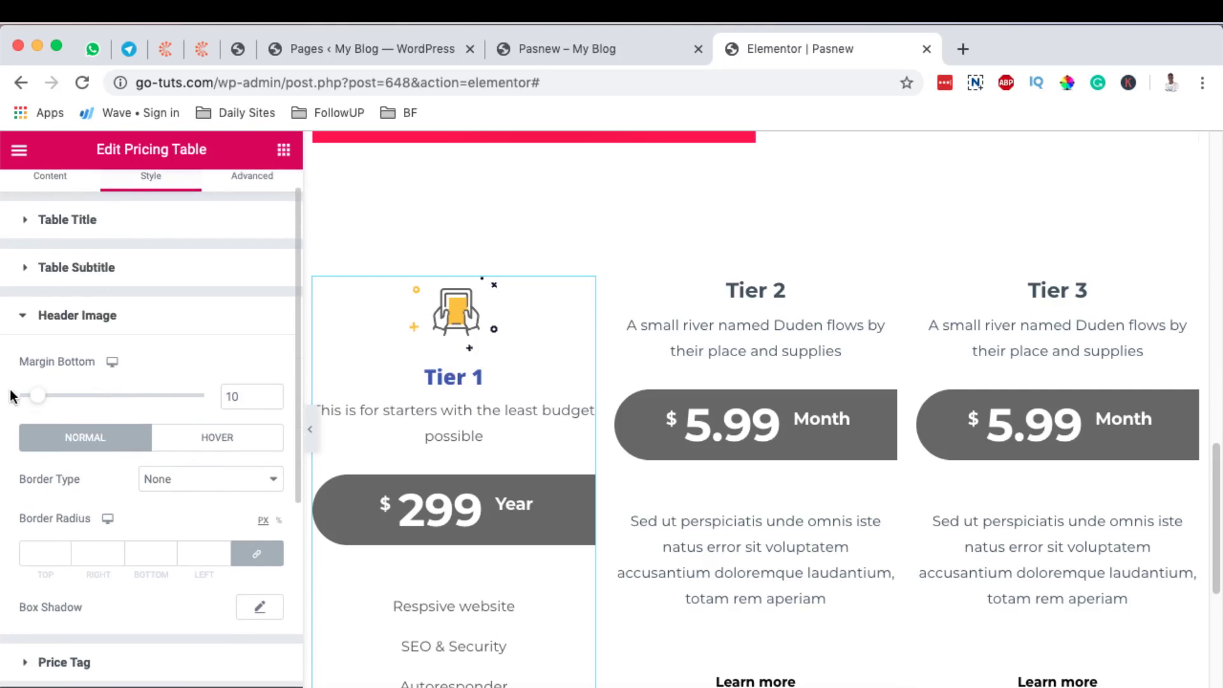
pyautogui.moveTo(54, 399)
pyautogui.mouseDown()
pyautogui.moveTo(107, 410)
pyautogui.moveTo(49, 404)
pyautogui.mouseUp()
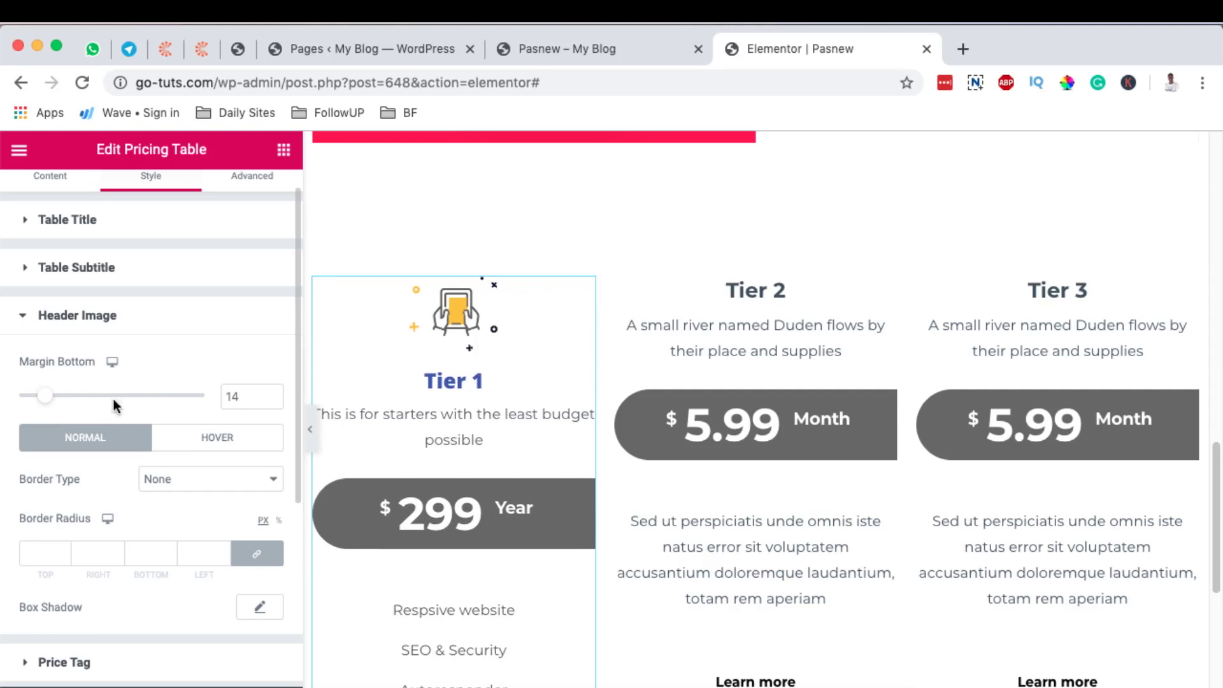
pyautogui.scroll(-3, 217, 459)
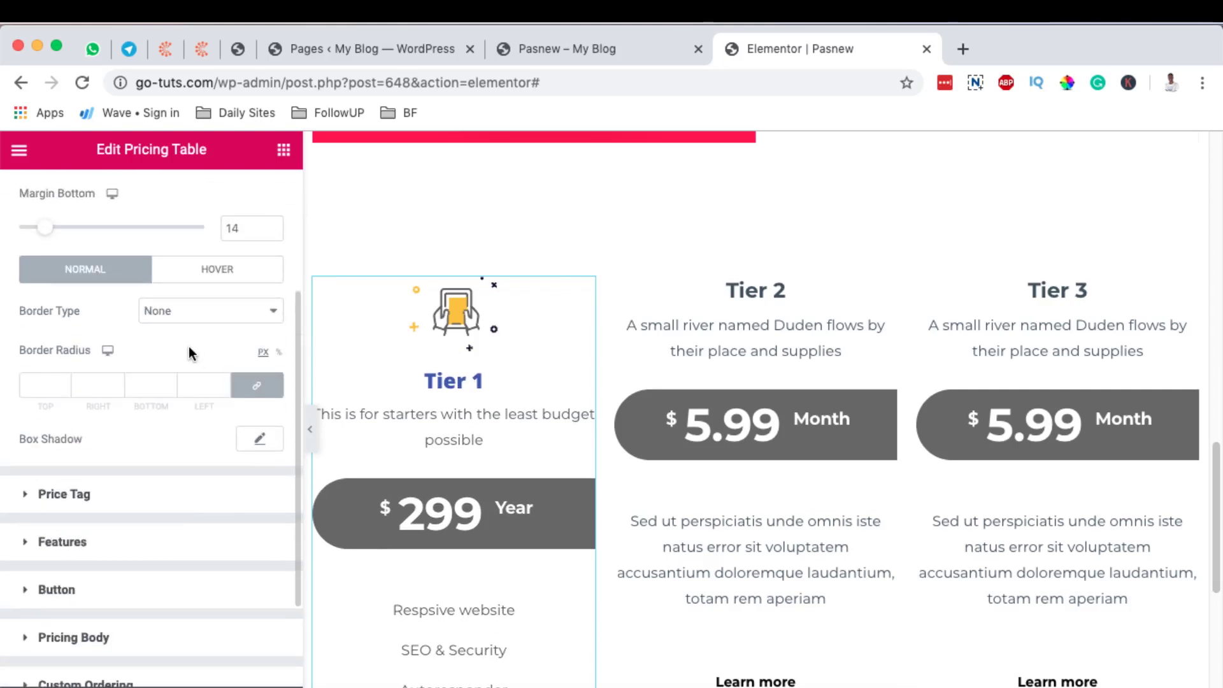
pyautogui.scroll(2, 191, 350)
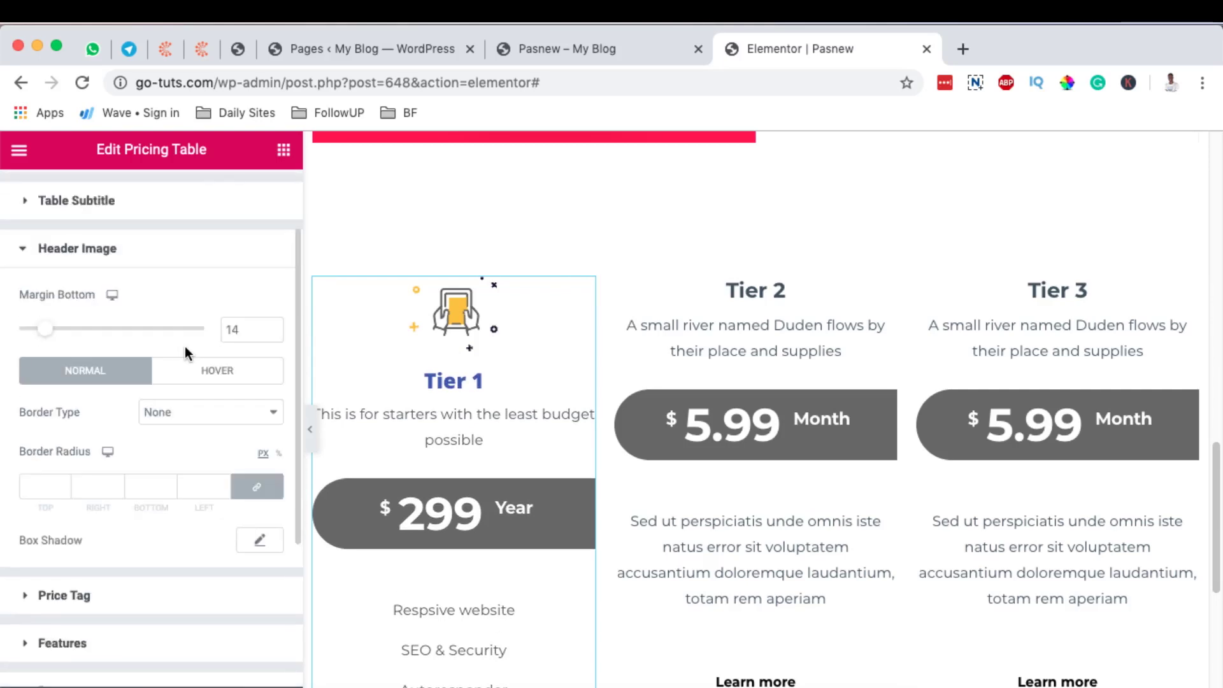
pyautogui.click(202, 381)
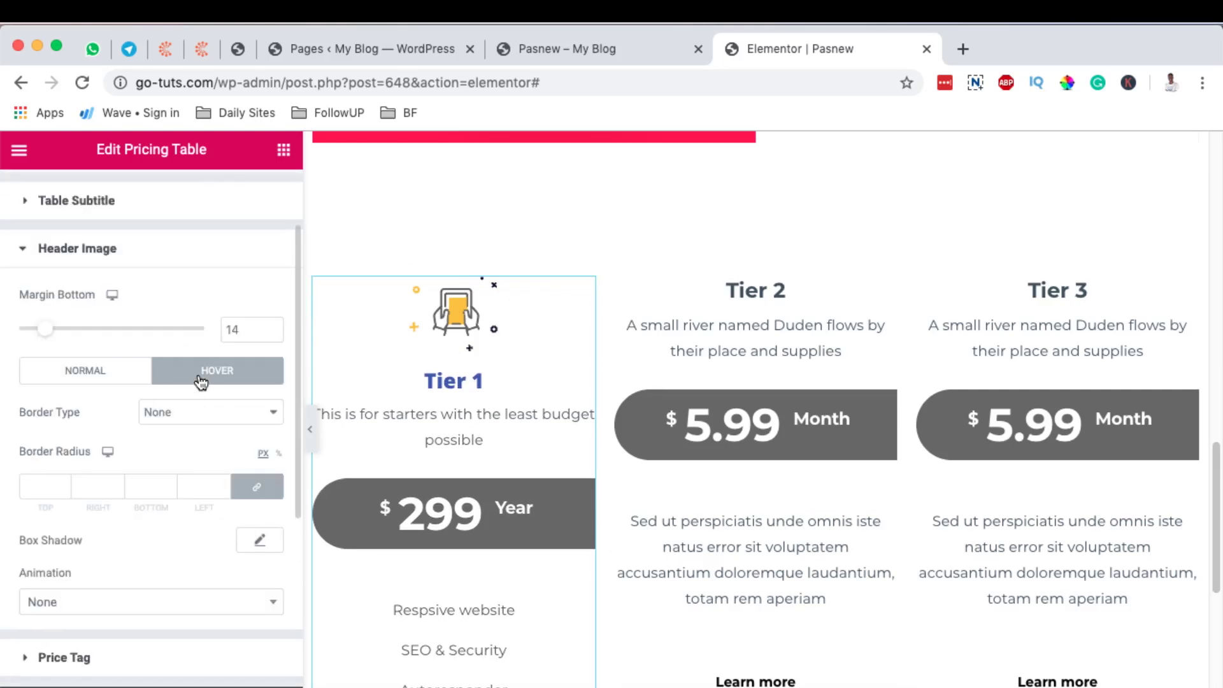
pyautogui.click(163, 417)
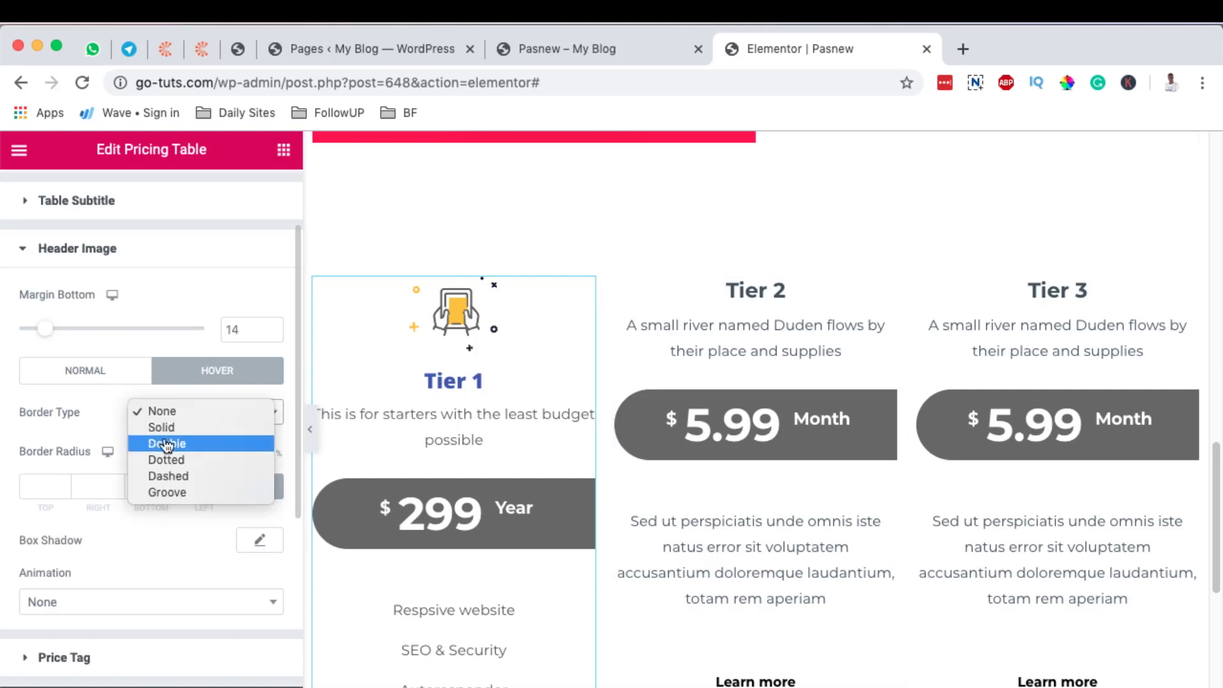
pyautogui.click(77, 377)
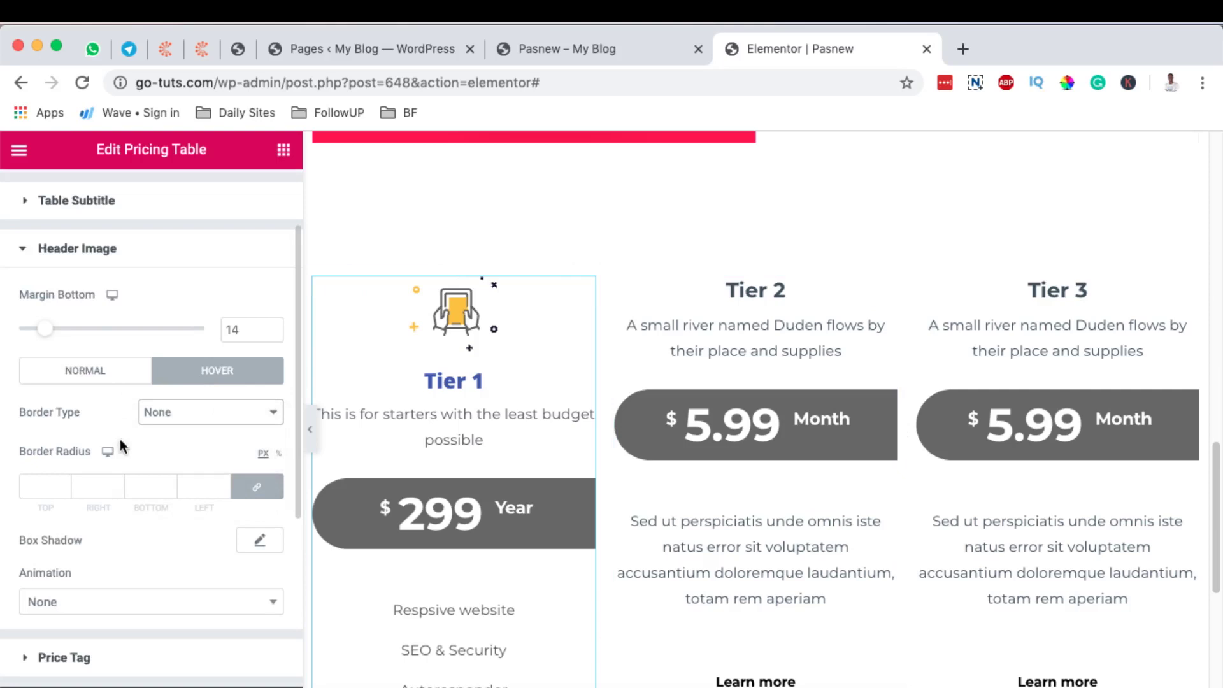
pyautogui.click(70, 250)
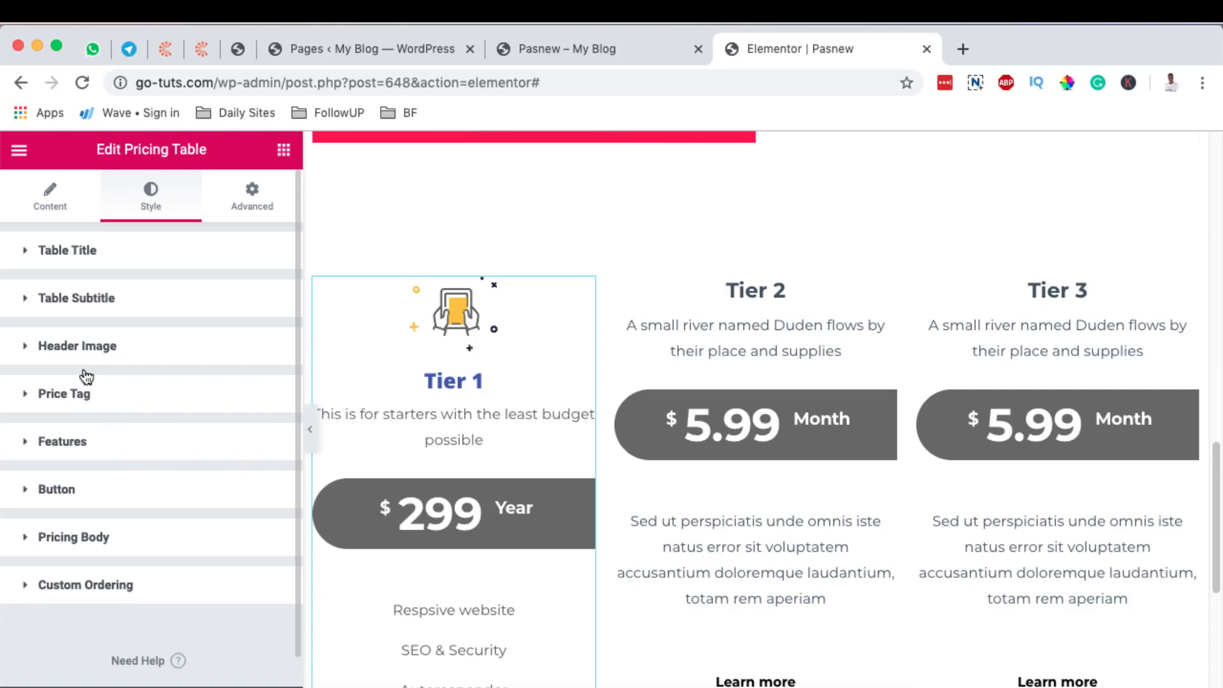
# Set the Right offset of the Tier 1 table's price tag to -47 px
pyautogui.click(81, 394)
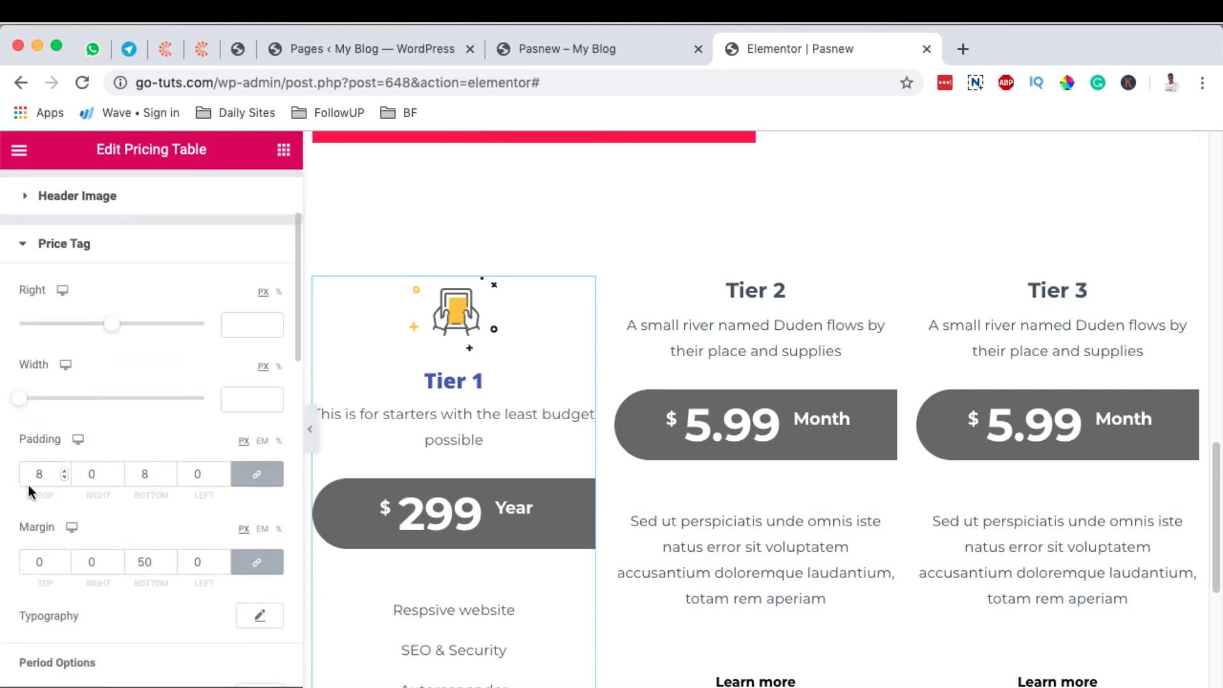
pyautogui.moveTo(113, 334); pyautogui.dragTo(64, 324)
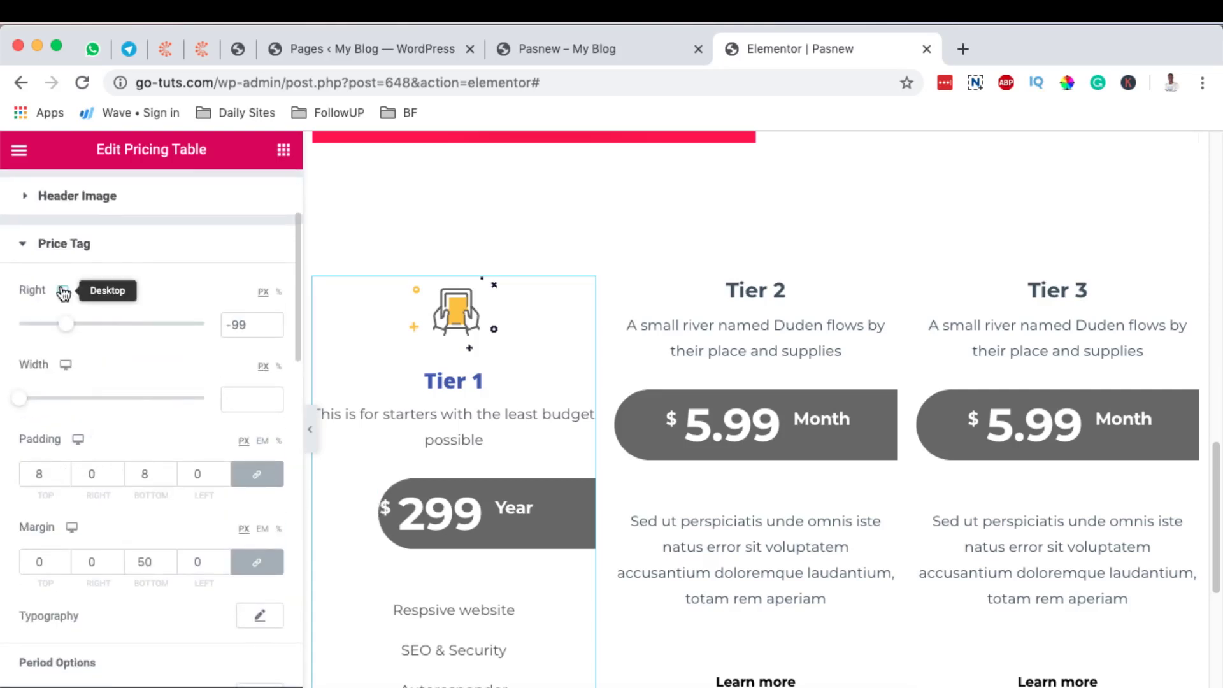
pyautogui.click(62, 292)
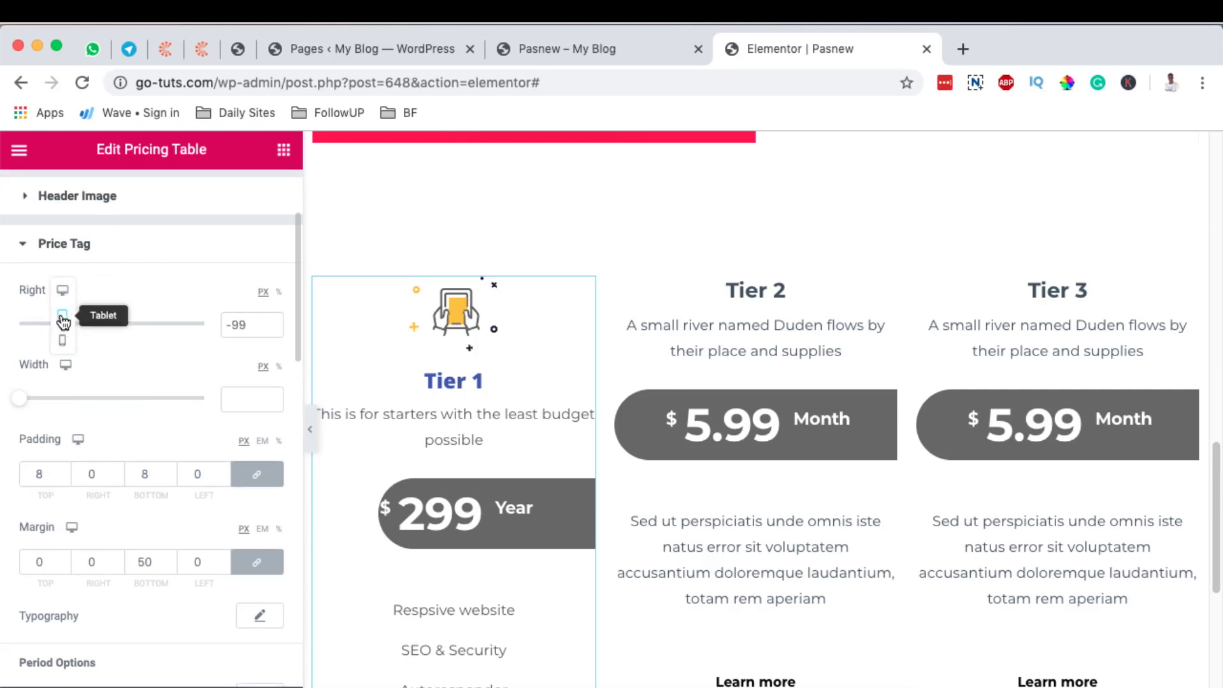
pyautogui.click(63, 291)
pyautogui.click(64, 292)
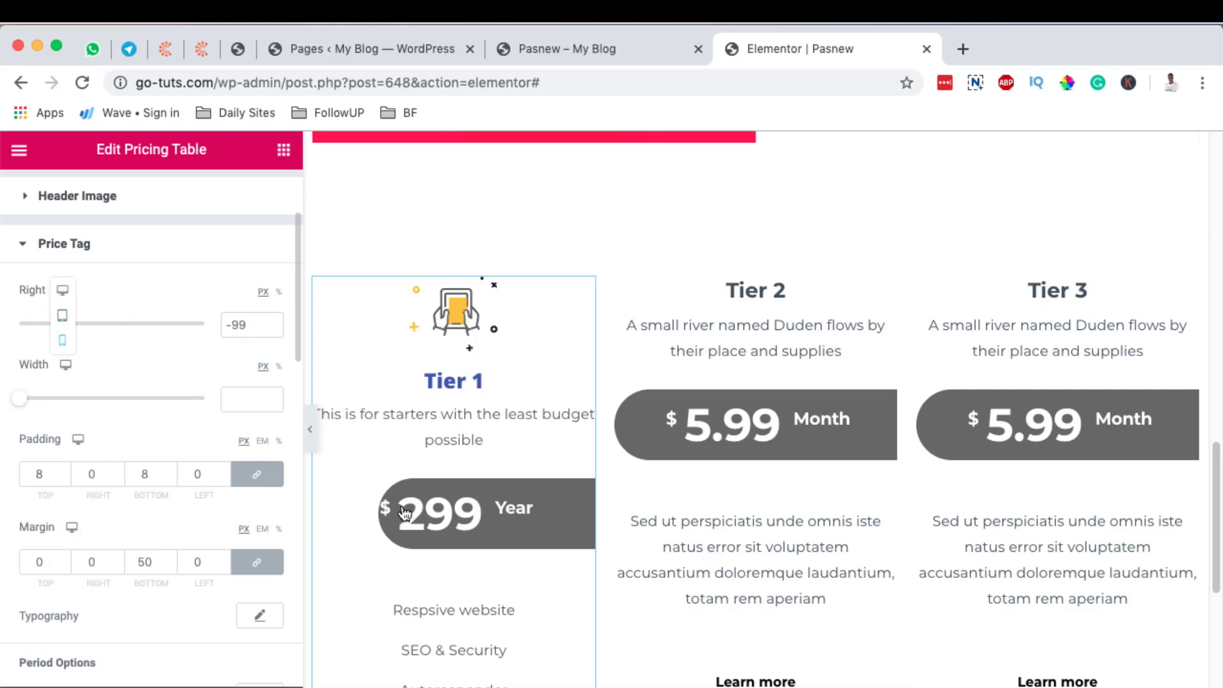
pyautogui.hotkey('ctrl', 'z')
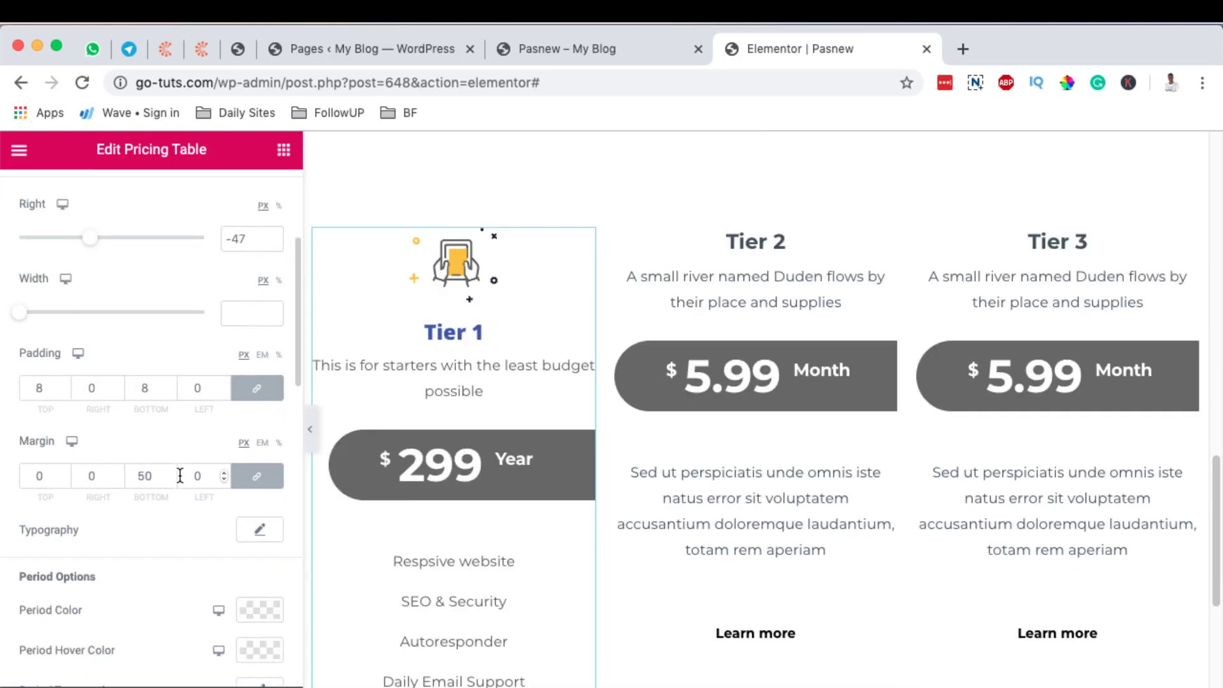
# Clear the linked padding values of the Tier 1 price tag and set its bottom margin to 0
pyautogui.doubleClick(40, 387)
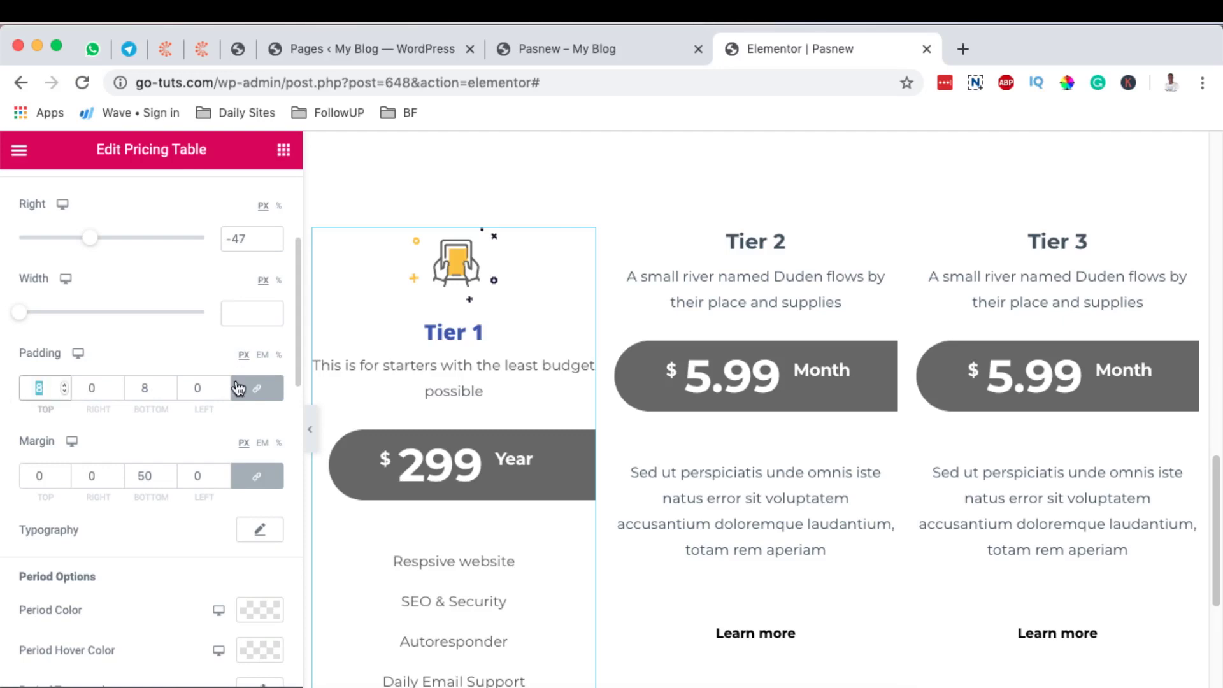
pyautogui.click(146, 390)
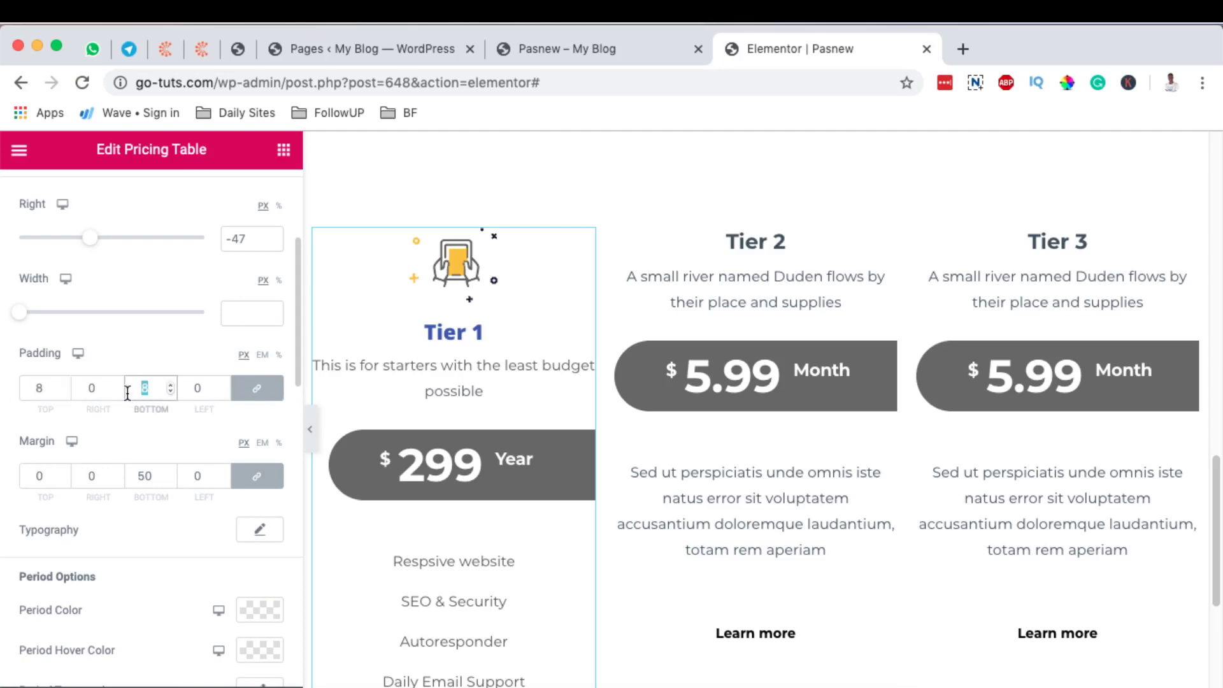
pyautogui.press('BackSpace')
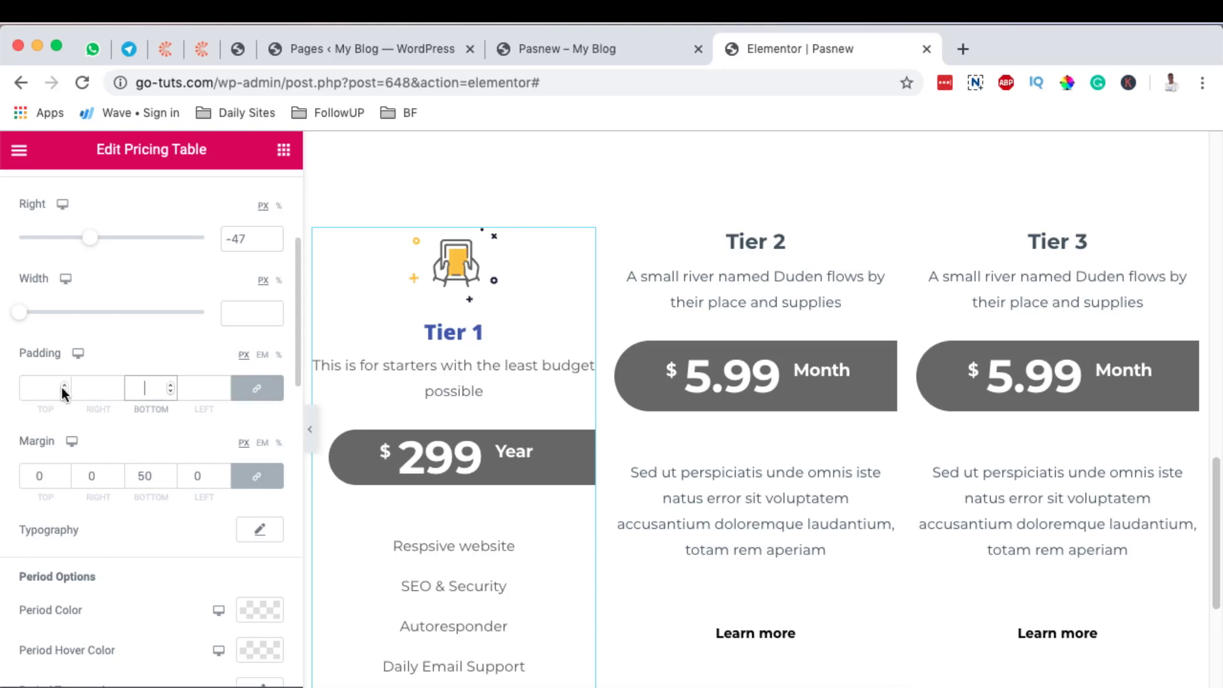
pyautogui.doubleClick(138, 472)
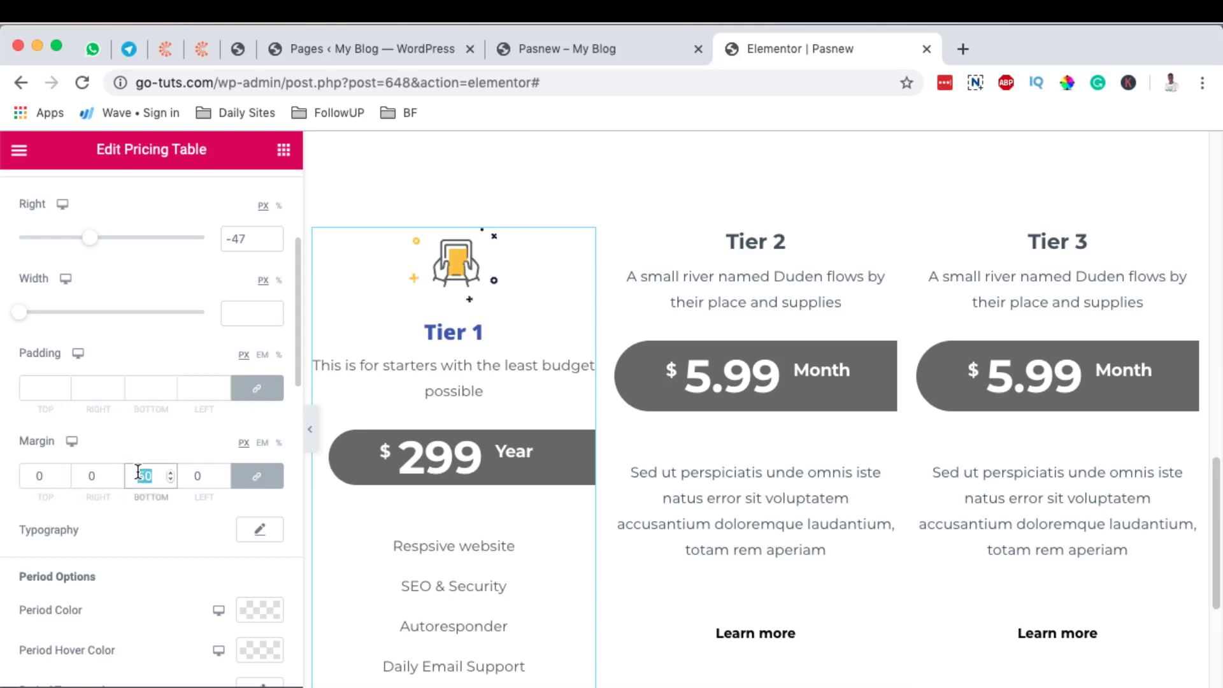
pyautogui.write('0')
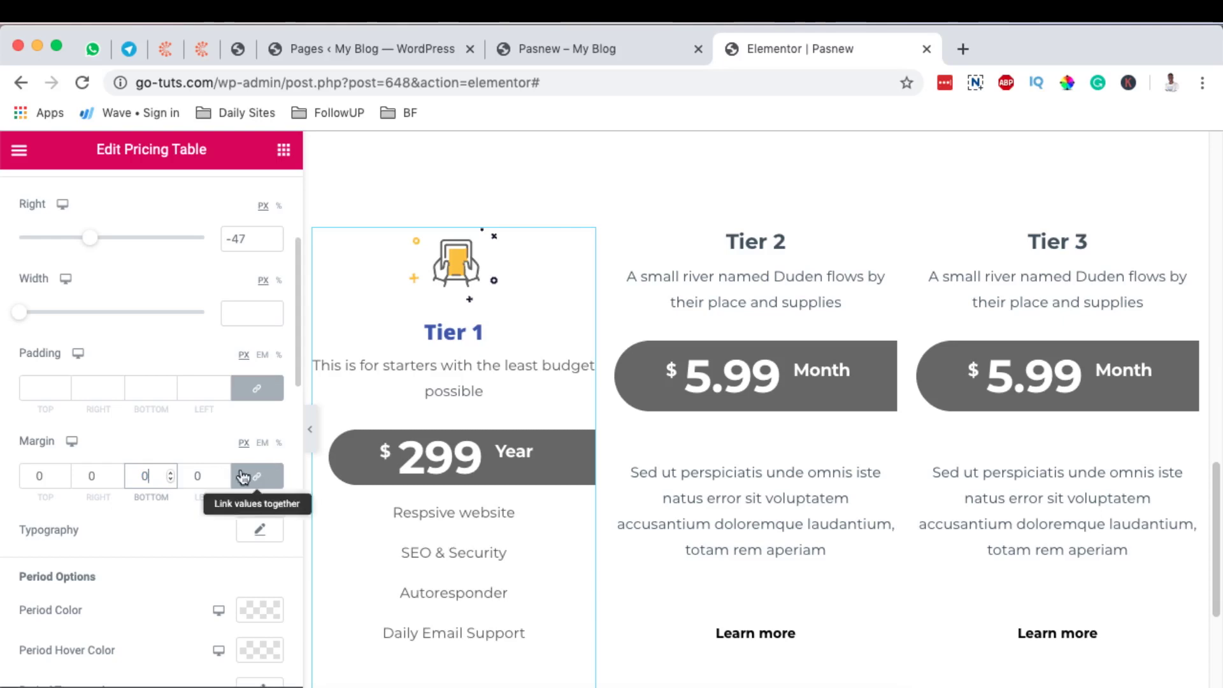
# Try the Middle vertical position for the Tier 1 price period and return it to Top
pyautogui.scroll(-4, 105, 383)
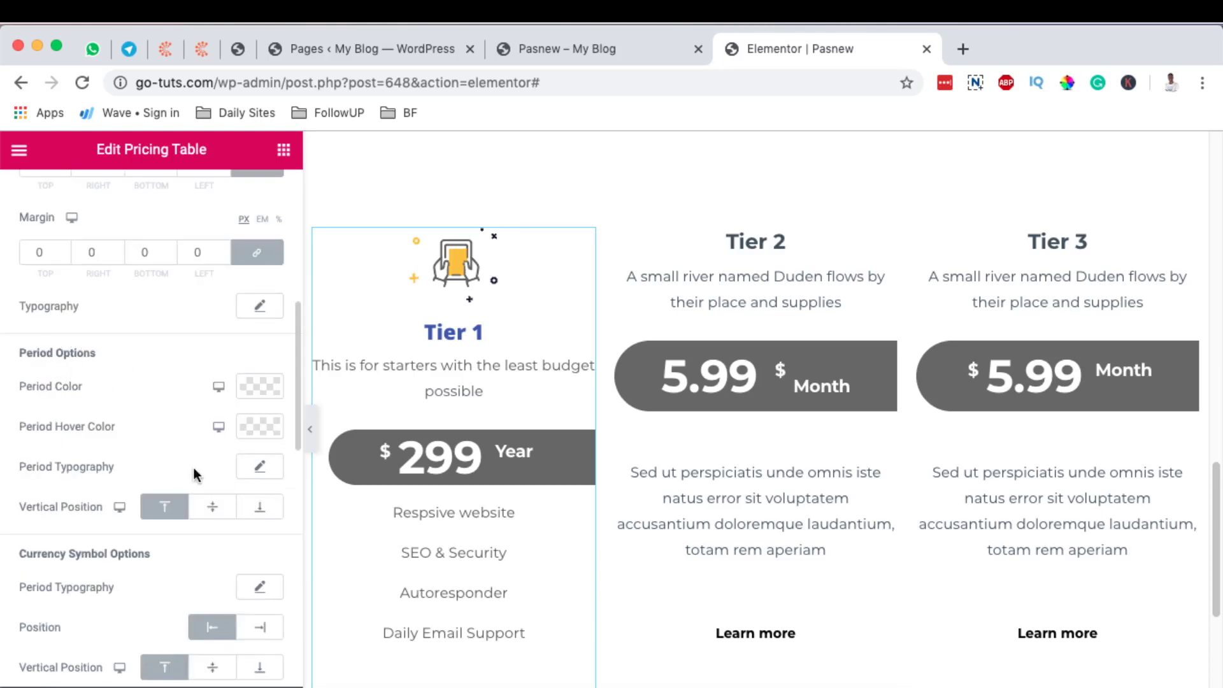
pyautogui.scroll(-1, 197, 504)
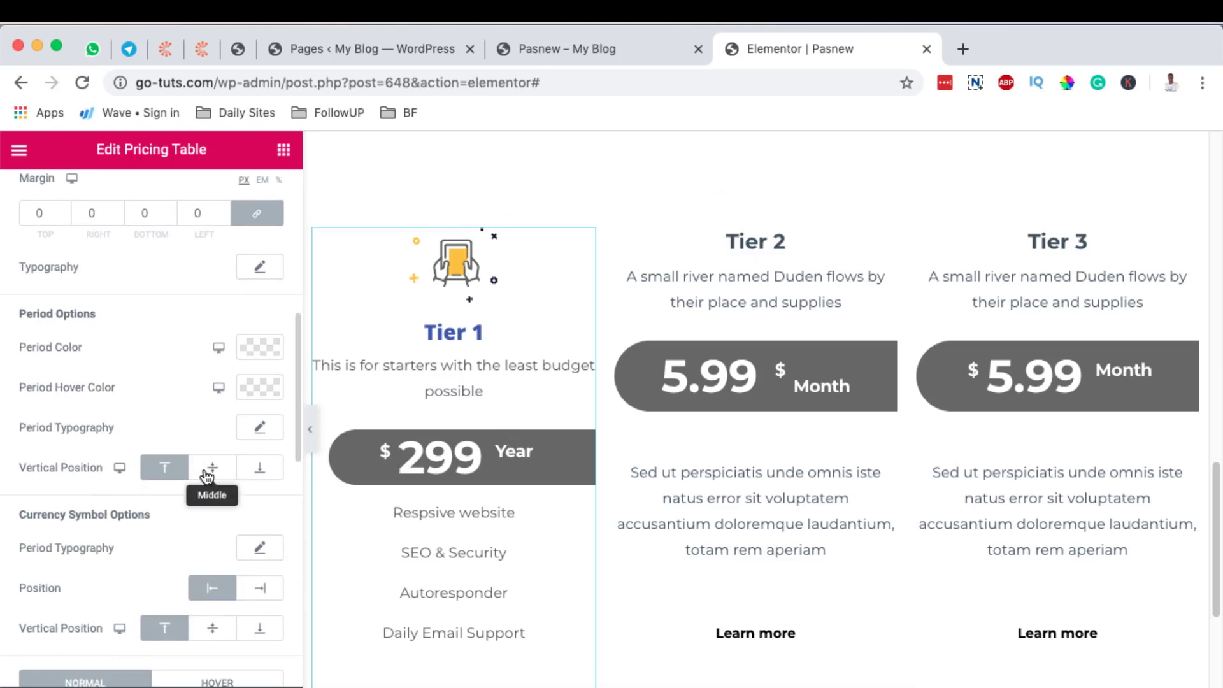
pyautogui.click(209, 474)
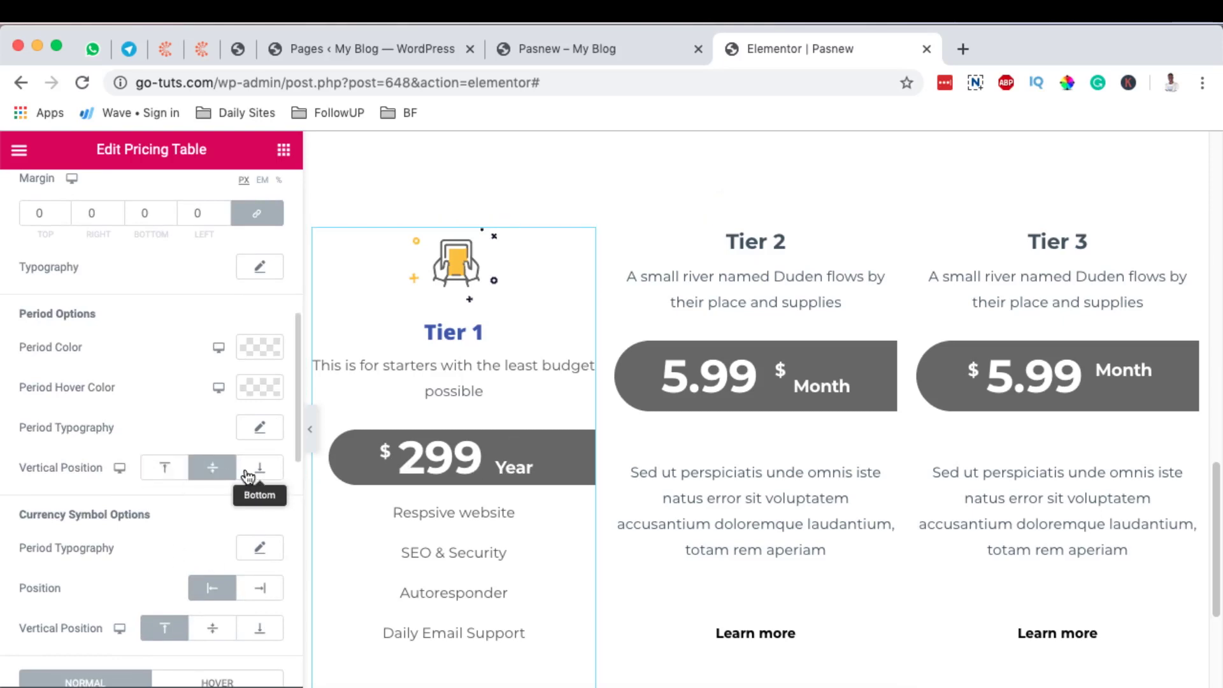
pyautogui.click(223, 473)
pyautogui.scroll(-3, 216, 510)
pyautogui.scroll(-1, 216, 509)
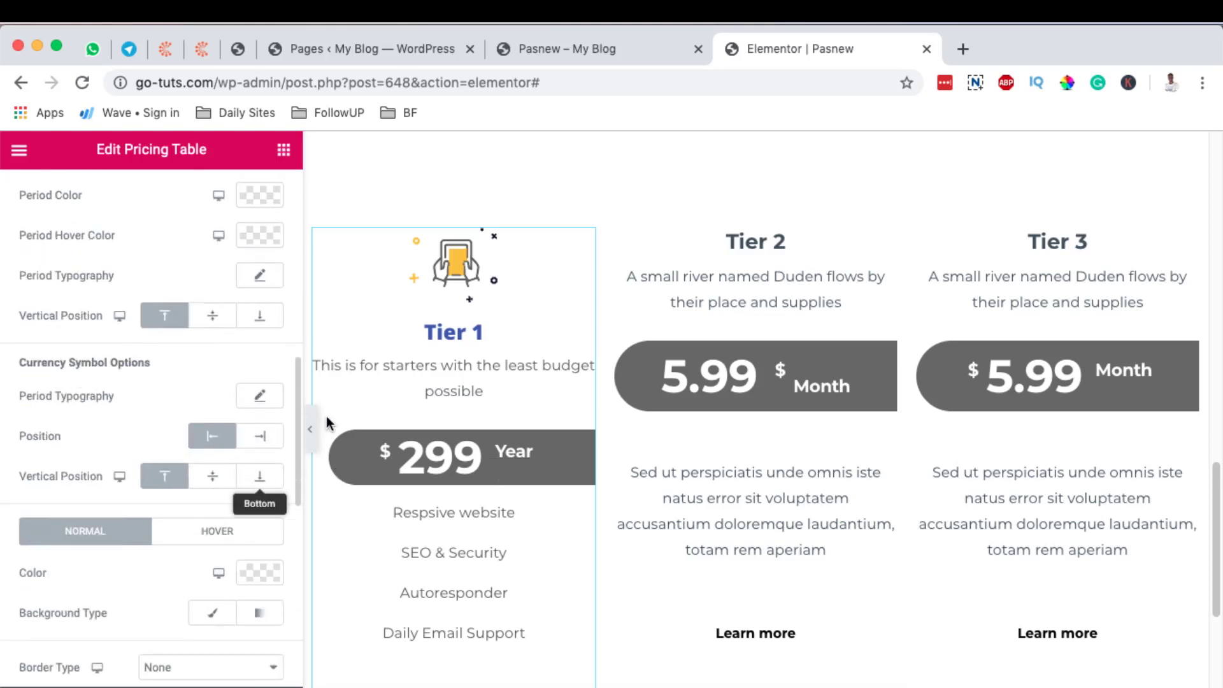
# Try placing the Tier 1 currency symbol after the price and return its position to Before
pyautogui.click(262, 439)
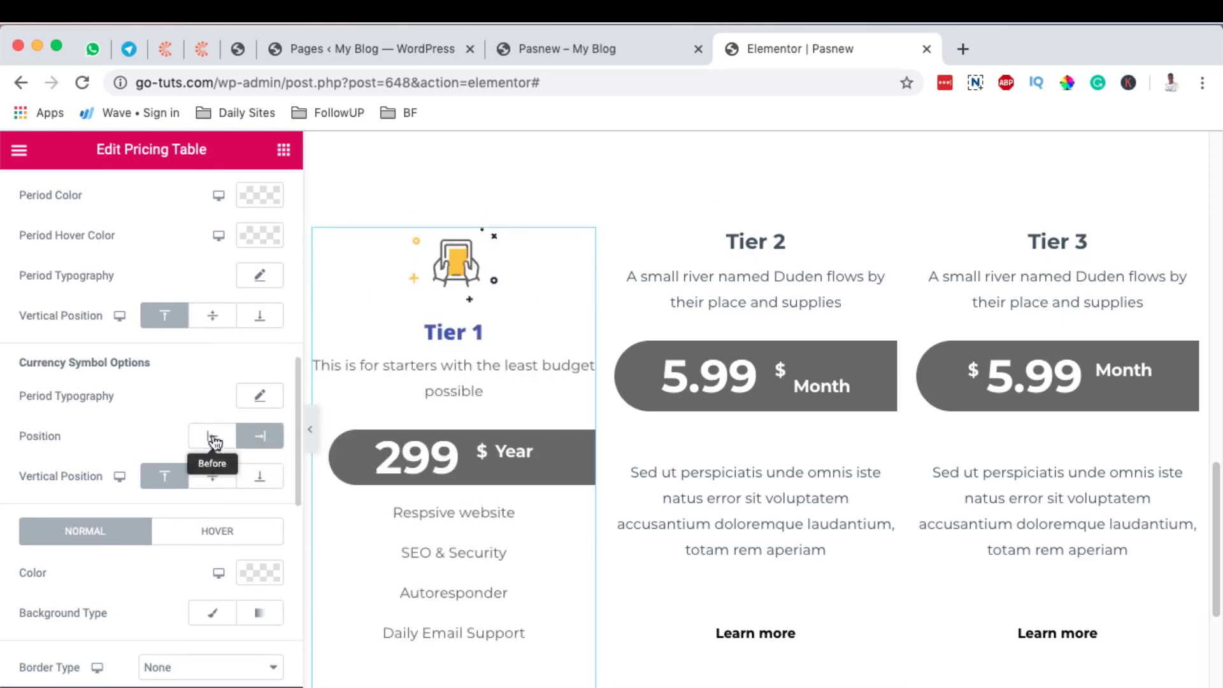
pyautogui.click(210, 439)
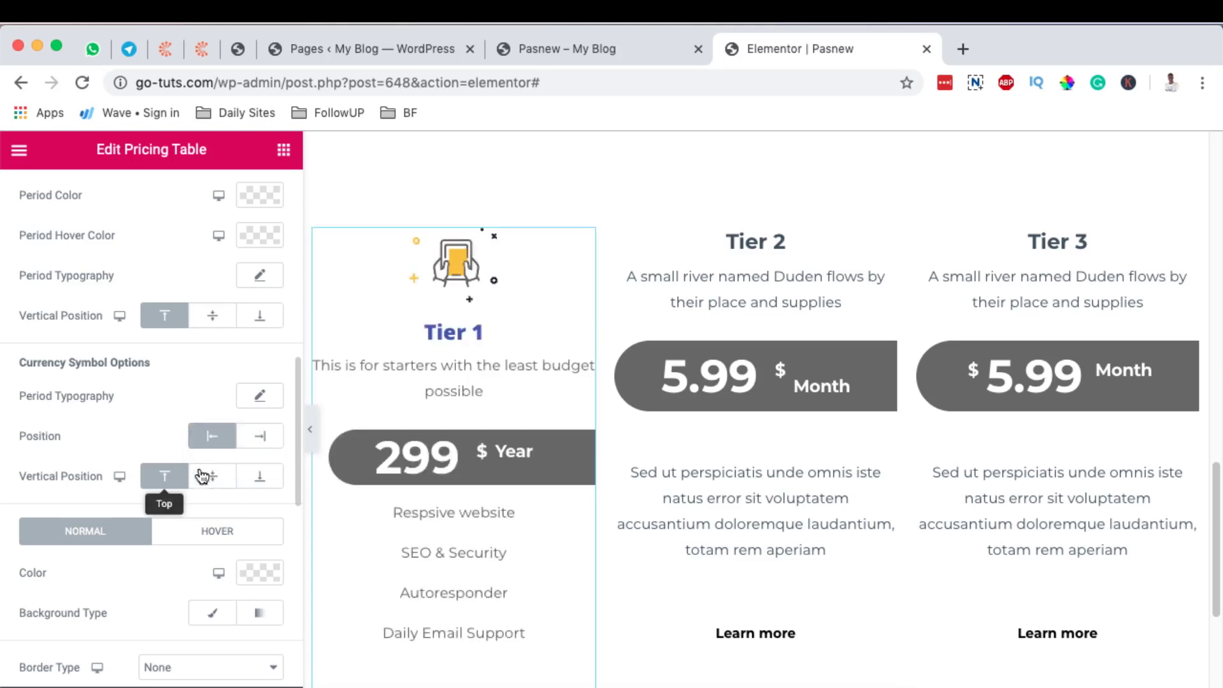
pyautogui.scroll(-3, 215, 475)
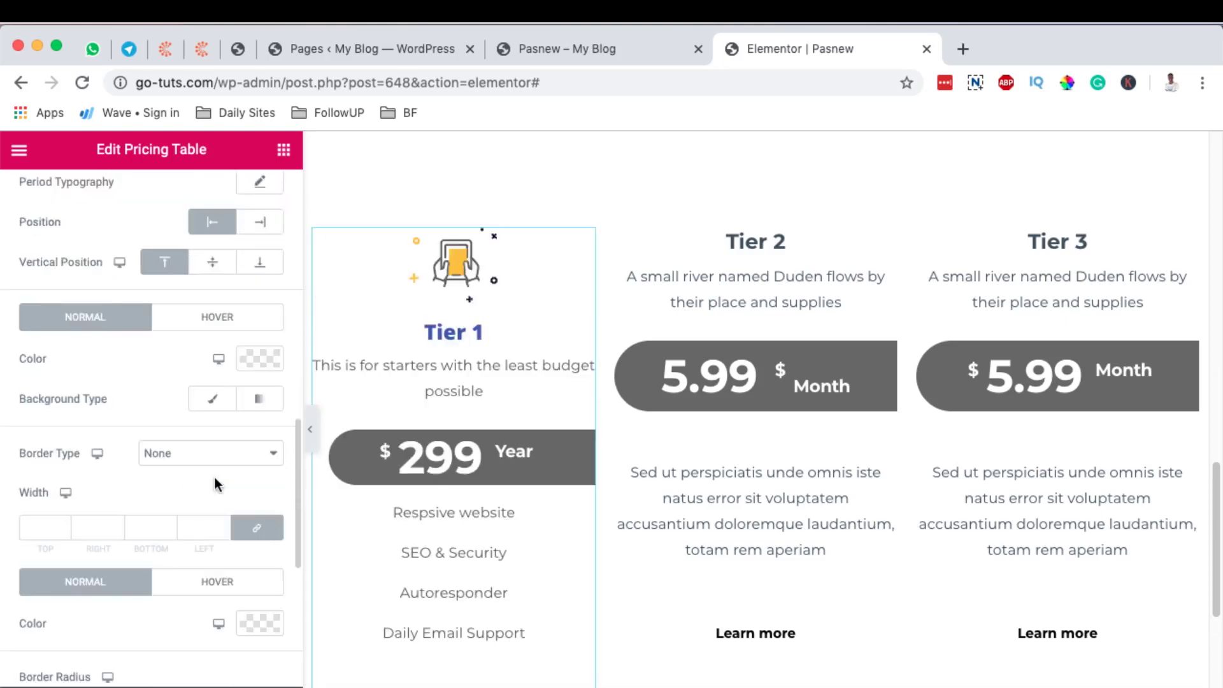
pyautogui.scroll(1, 102, 362)
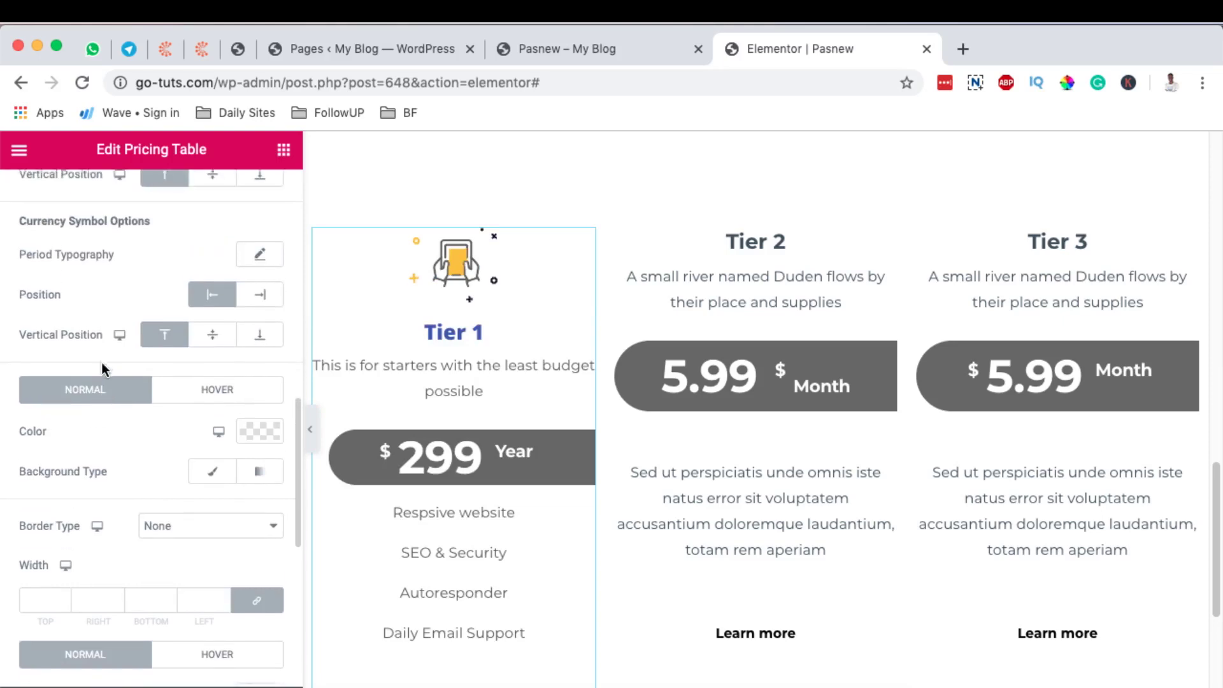
pyautogui.scroll(-1, 102, 362)
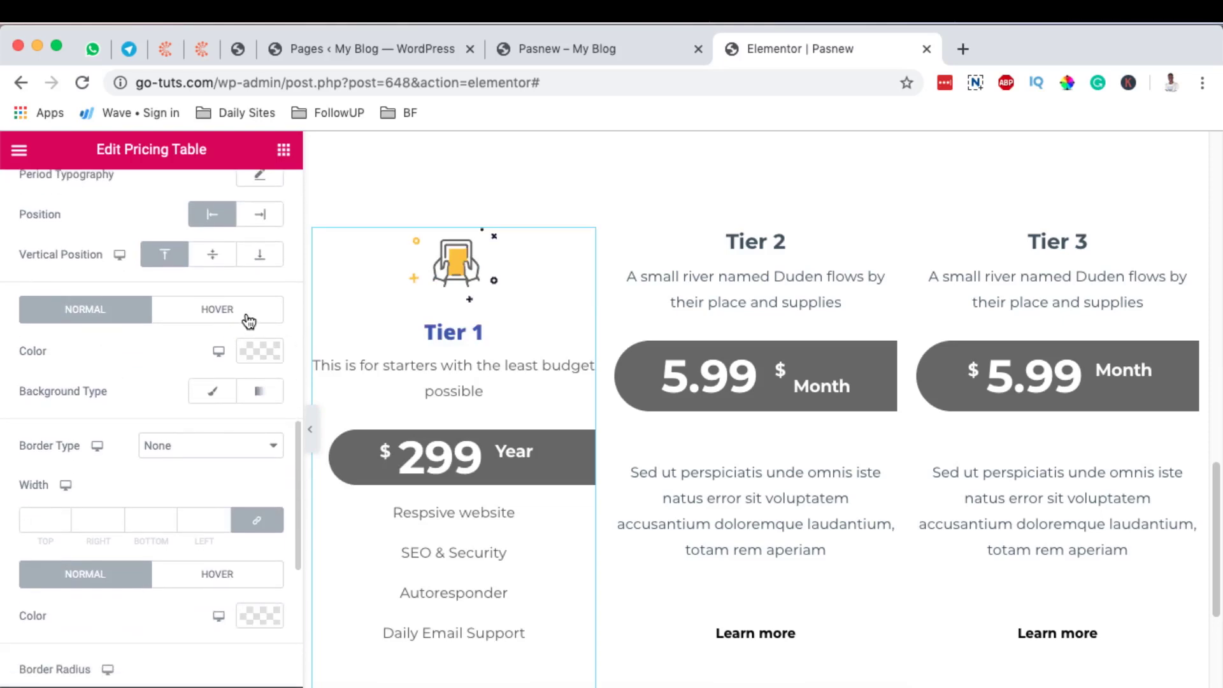
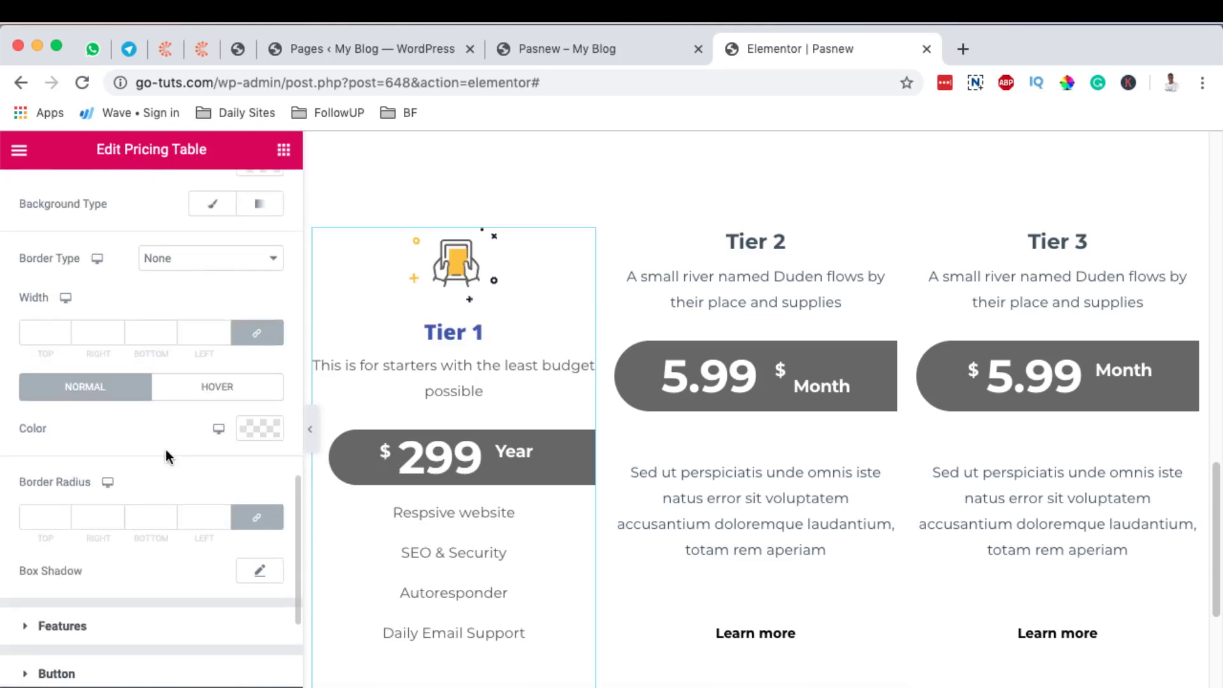
# Set the Tier 1 price tag's Right offset to 0 px, its width to 340 px and its padding to 0
pyautogui.scroll(3, 166, 451)
pyautogui.scroll(-3, 166, 451)
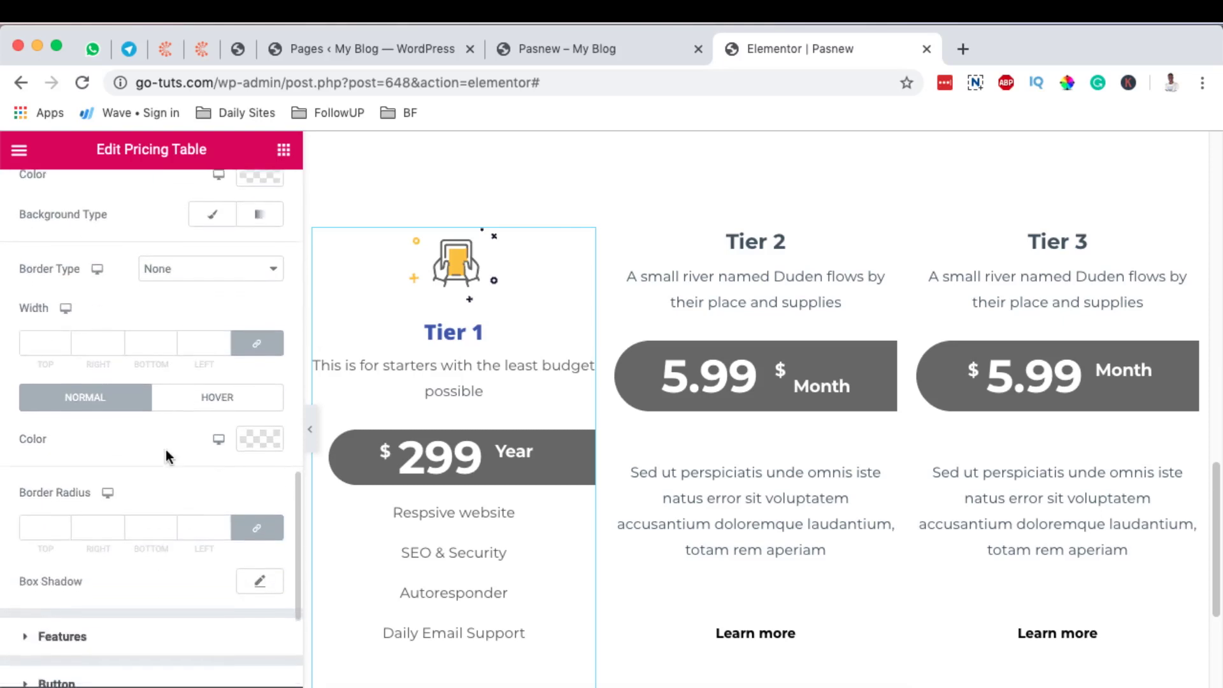
pyautogui.scroll(-1, 166, 455)
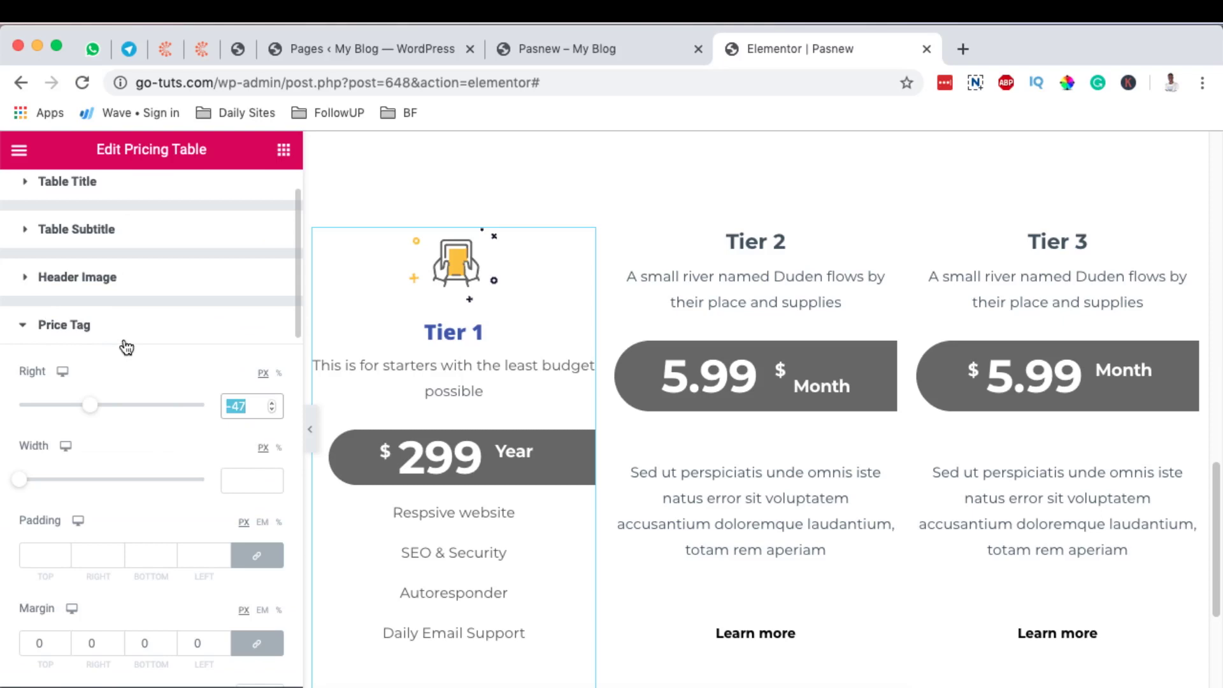
pyautogui.write('0')
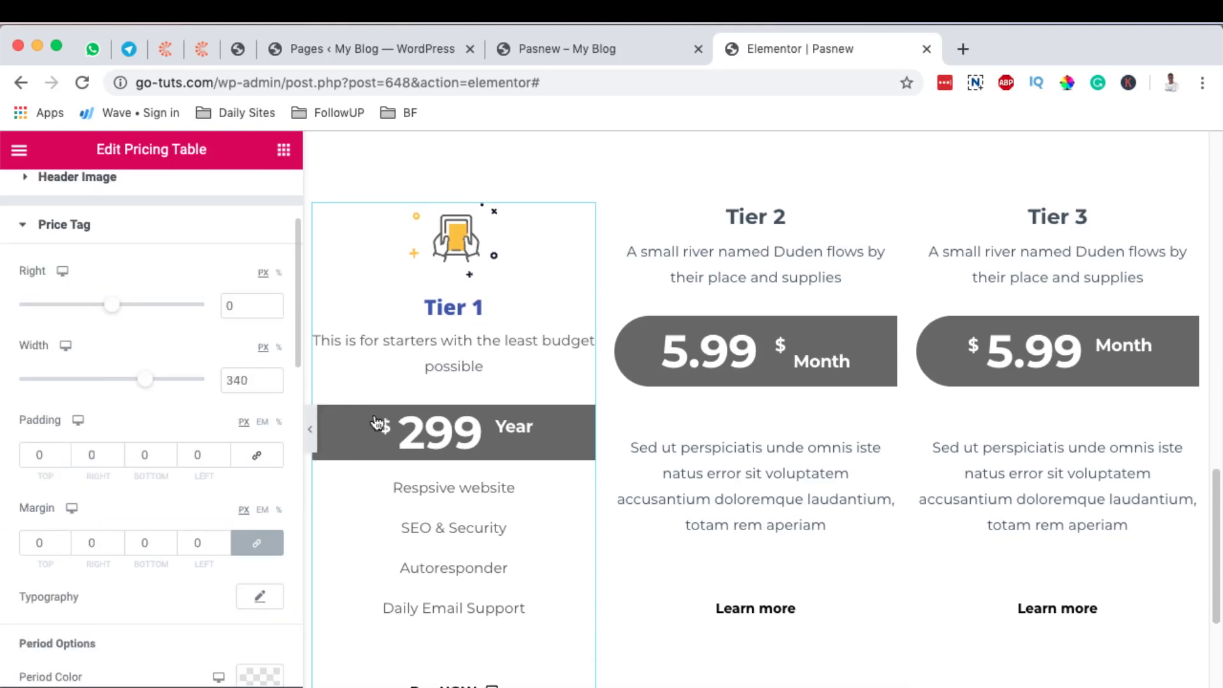
# Set the normal text color of the Tier 1 price tag to white
pyautogui.scroll(-3, 399, 396)
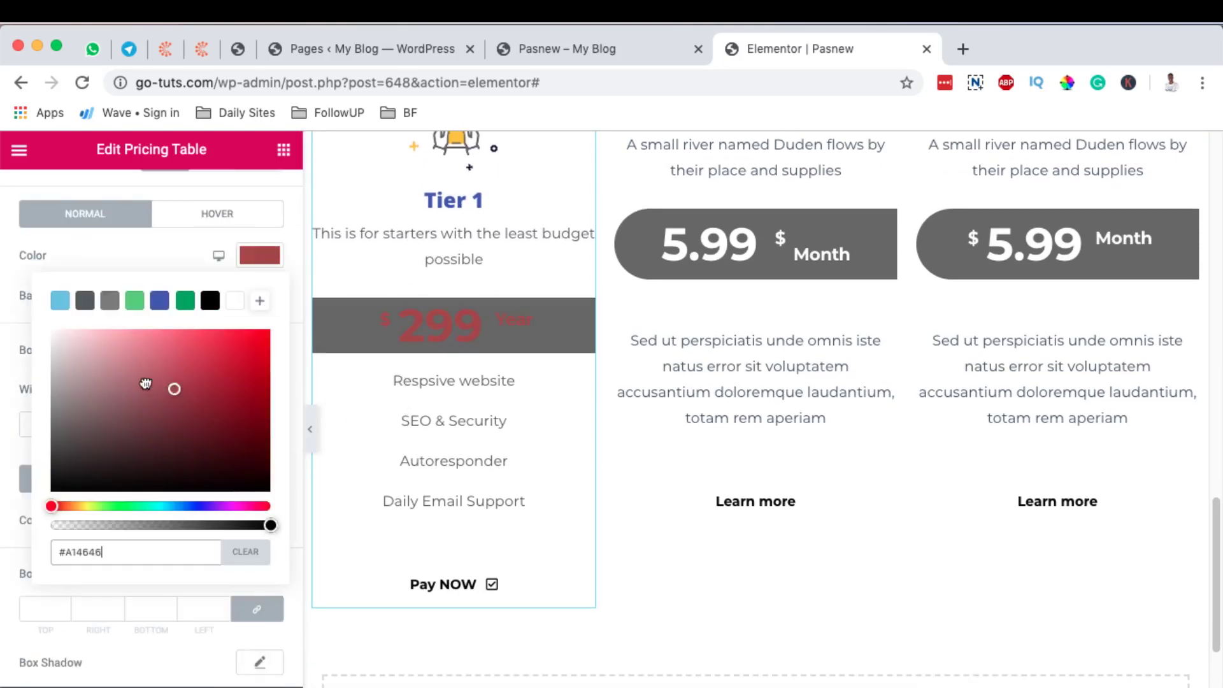
pyautogui.click(143, 381)
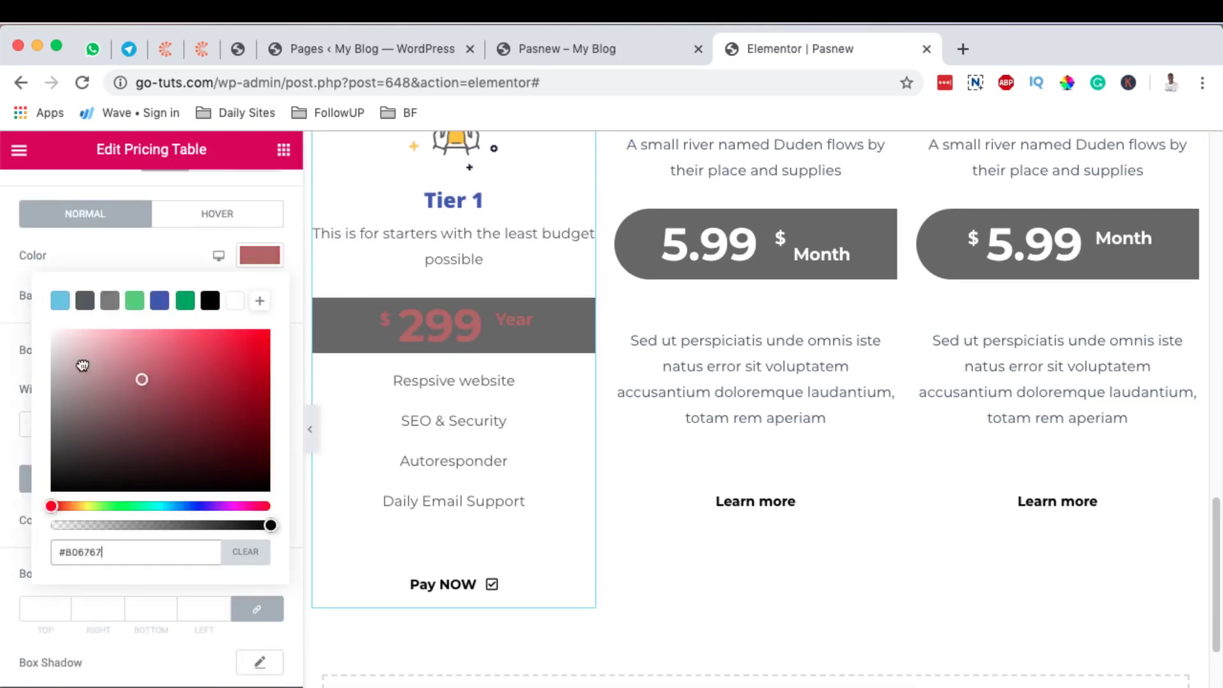
pyautogui.moveTo(83, 365)
pyautogui.mouseDown()
pyautogui.moveTo(71, 355)
pyautogui.moveTo(180, 352)
pyautogui.moveTo(38, 325)
pyautogui.moveTo(58, 336)
pyautogui.mouseUp()
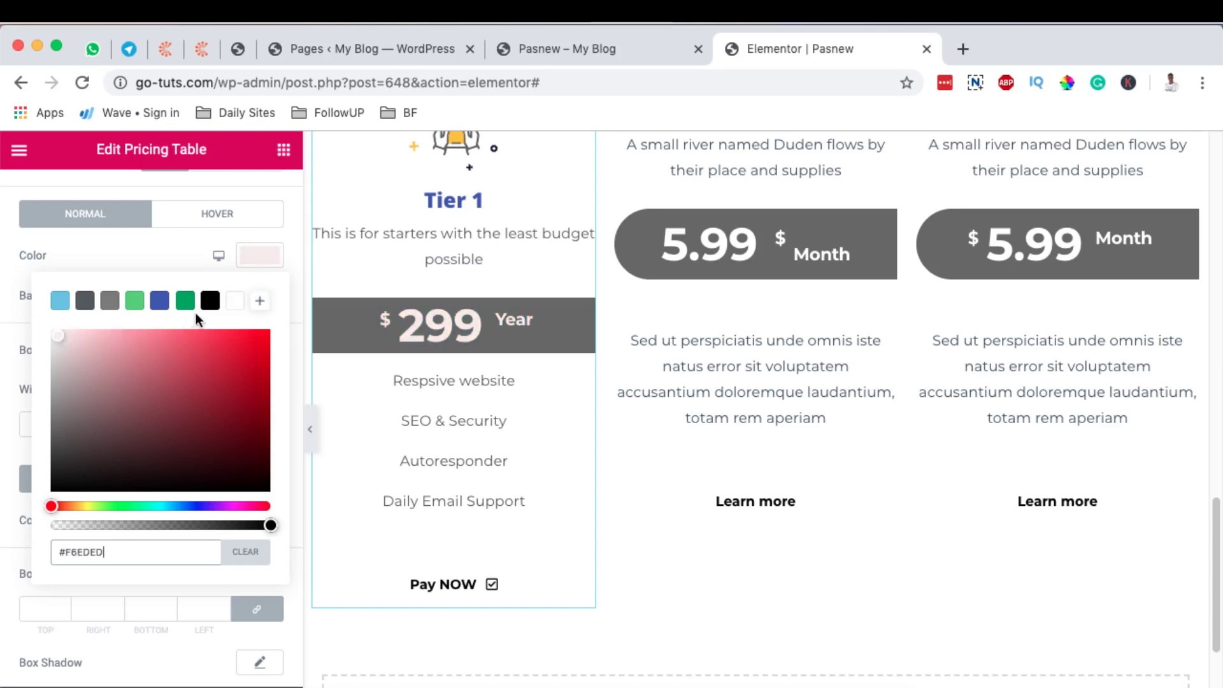
pyautogui.click(234, 301)
pyautogui.click(260, 255)
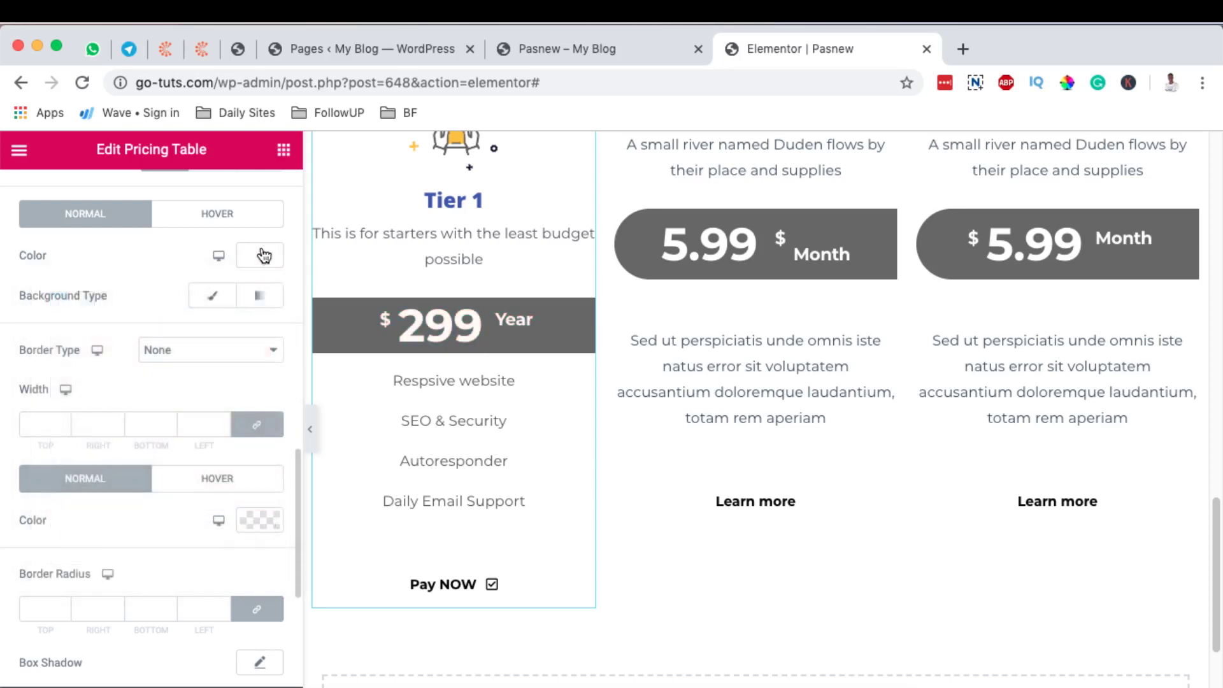
# Try a solid #1B1313 background color on the Tier 1 price tag
pyautogui.click(213, 299)
pyautogui.click(250, 336)
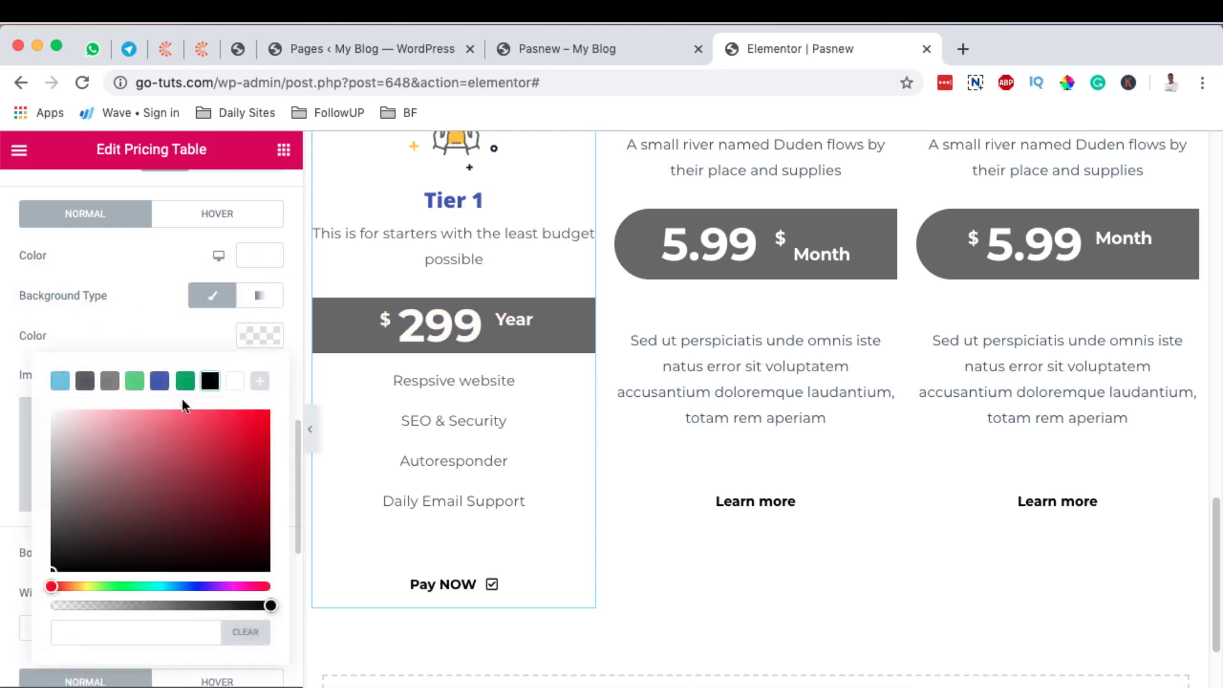
pyautogui.click(114, 558)
pyautogui.click(117, 555)
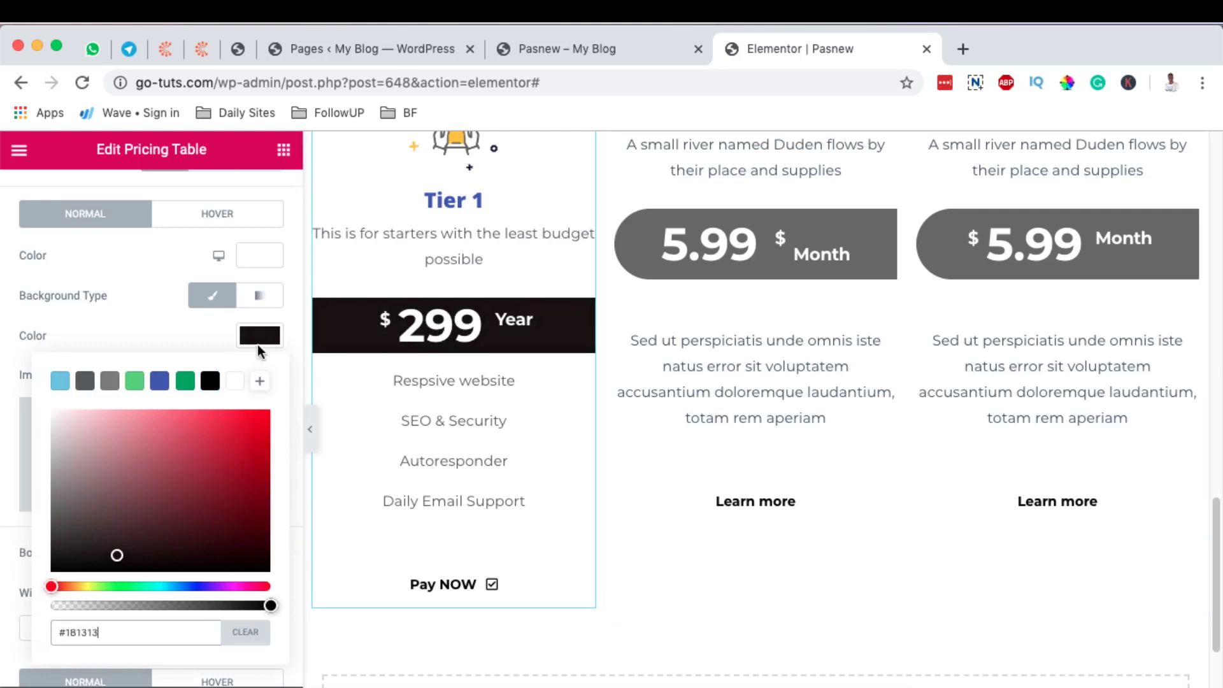
# Give the Tier 1 price tag a linear blue-to-pink gradient background with an angle of 22
pyautogui.click(260, 297)
pyautogui.click(260, 296)
pyautogui.scroll(-3, 260, 434)
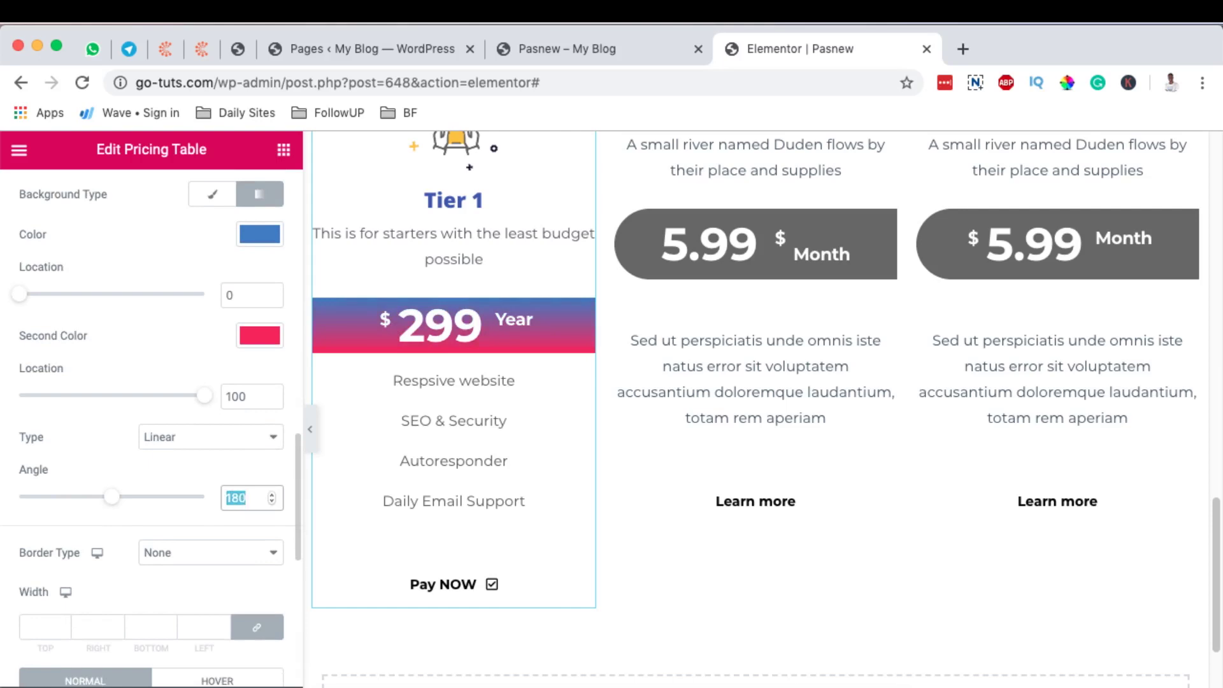
pyautogui.write('22')
pyautogui.scroll(5, 202, 349)
pyautogui.scroll(-4, 208, 265)
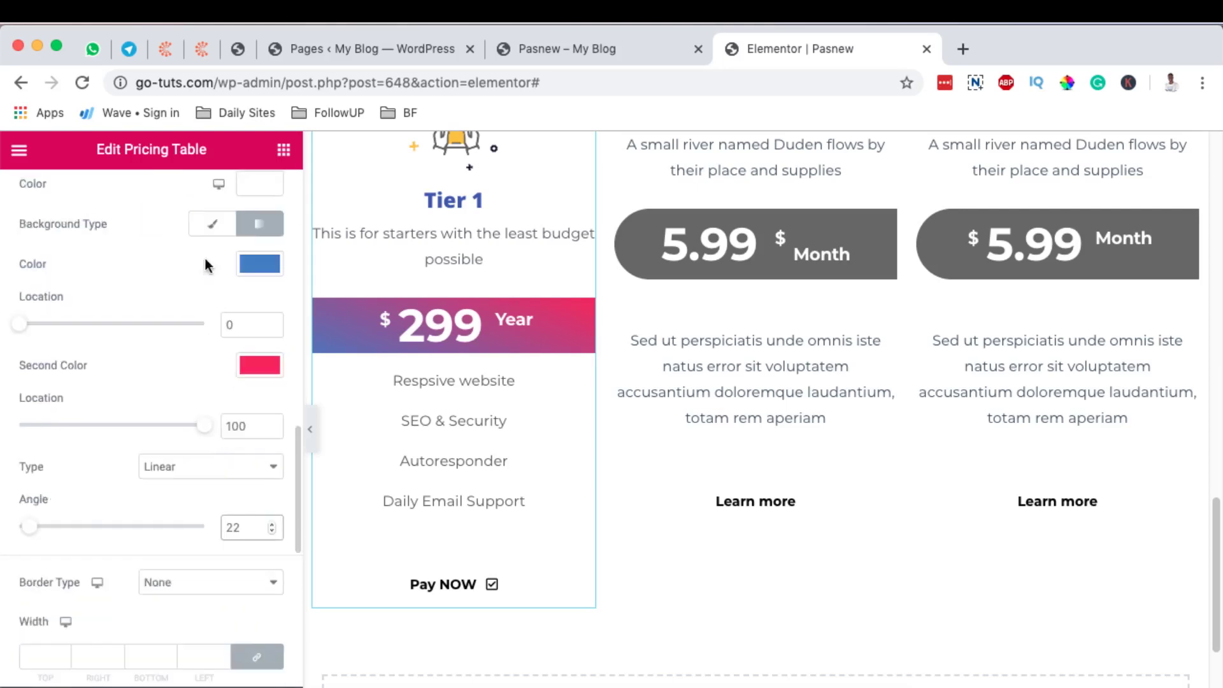
# Try left and right alignment for the Tier 1 features list and return it to centered
pyautogui.scroll(-10, 188, 431)
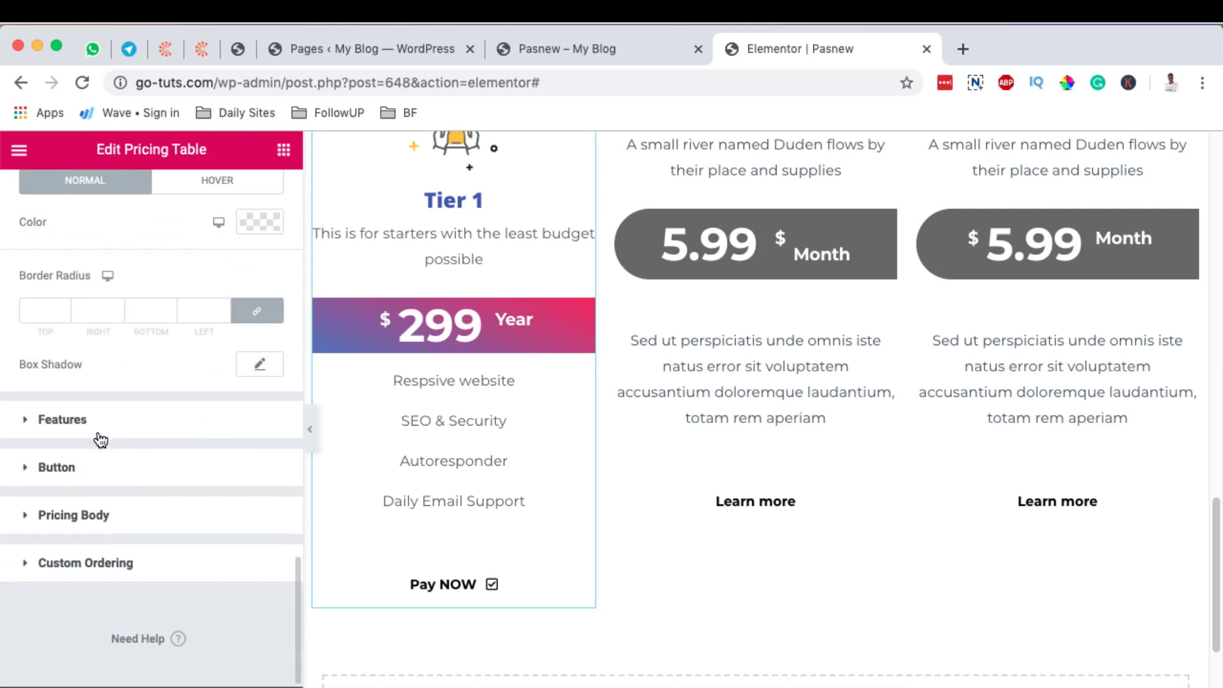
pyautogui.click(415, 433)
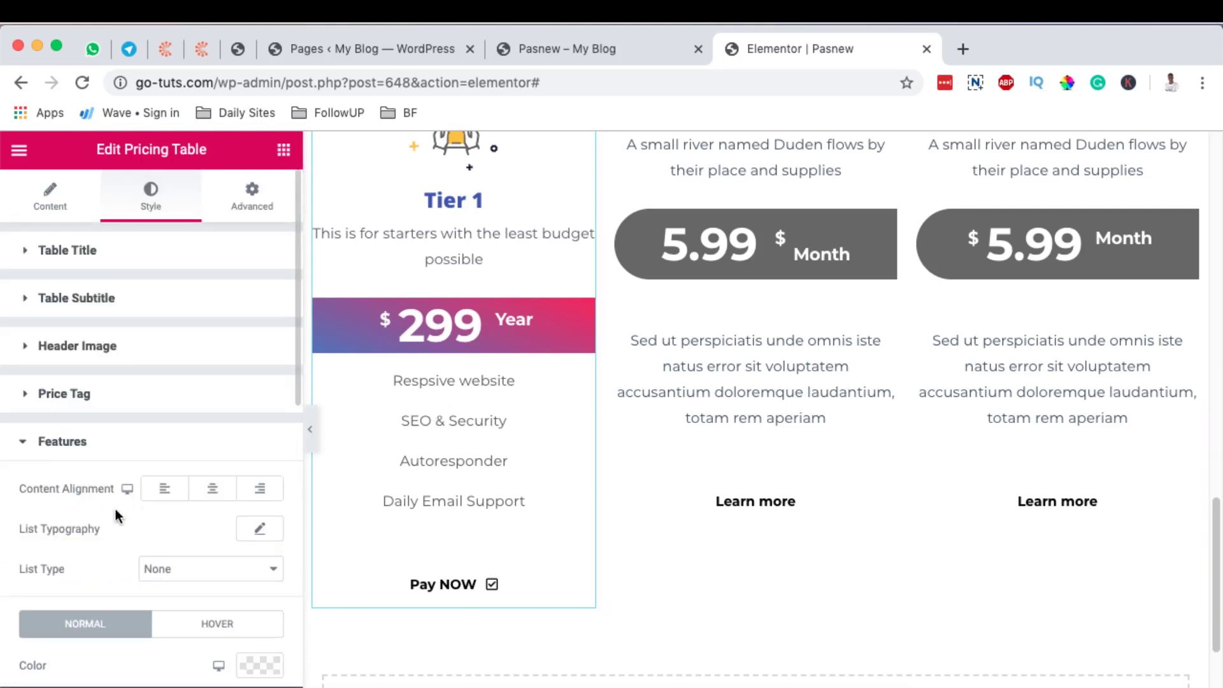
pyautogui.click(199, 416)
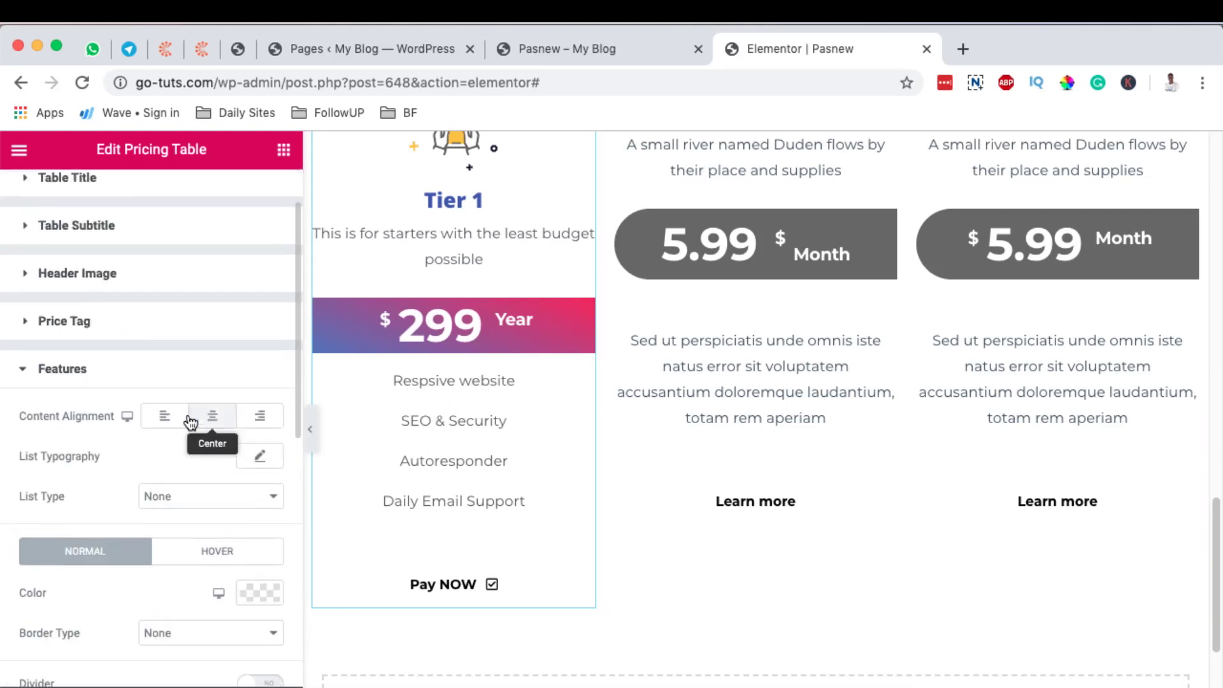
pyautogui.click(163, 415)
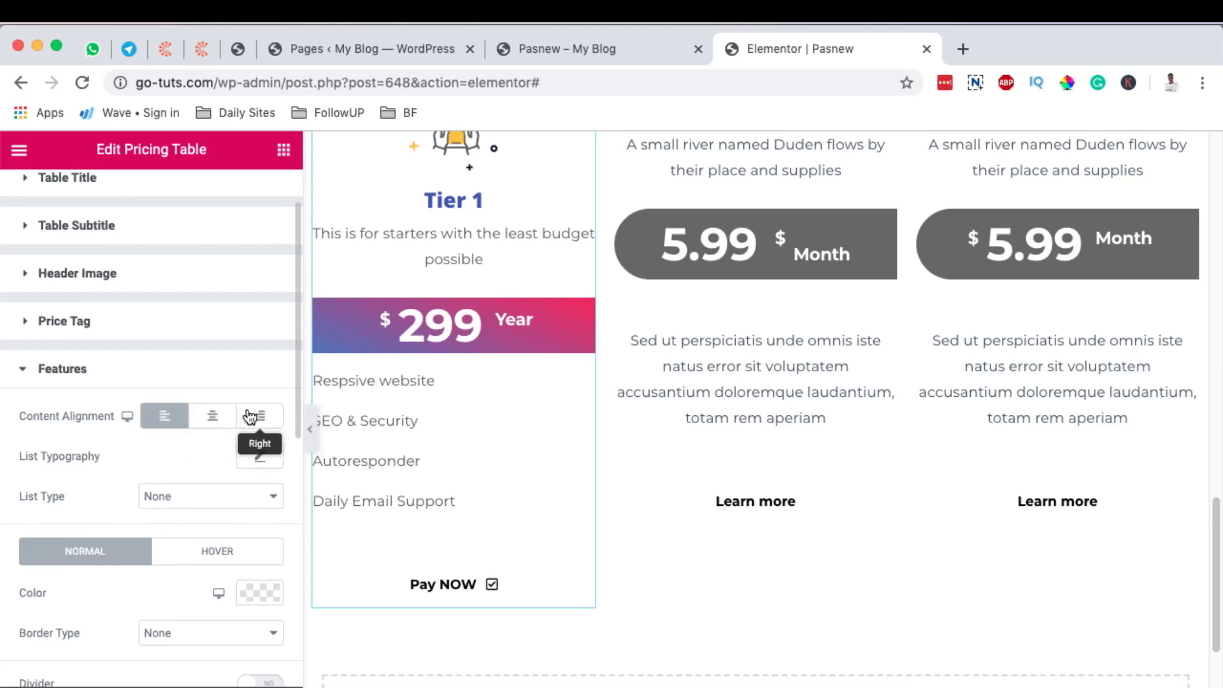
pyautogui.click(245, 418)
pyautogui.click(209, 415)
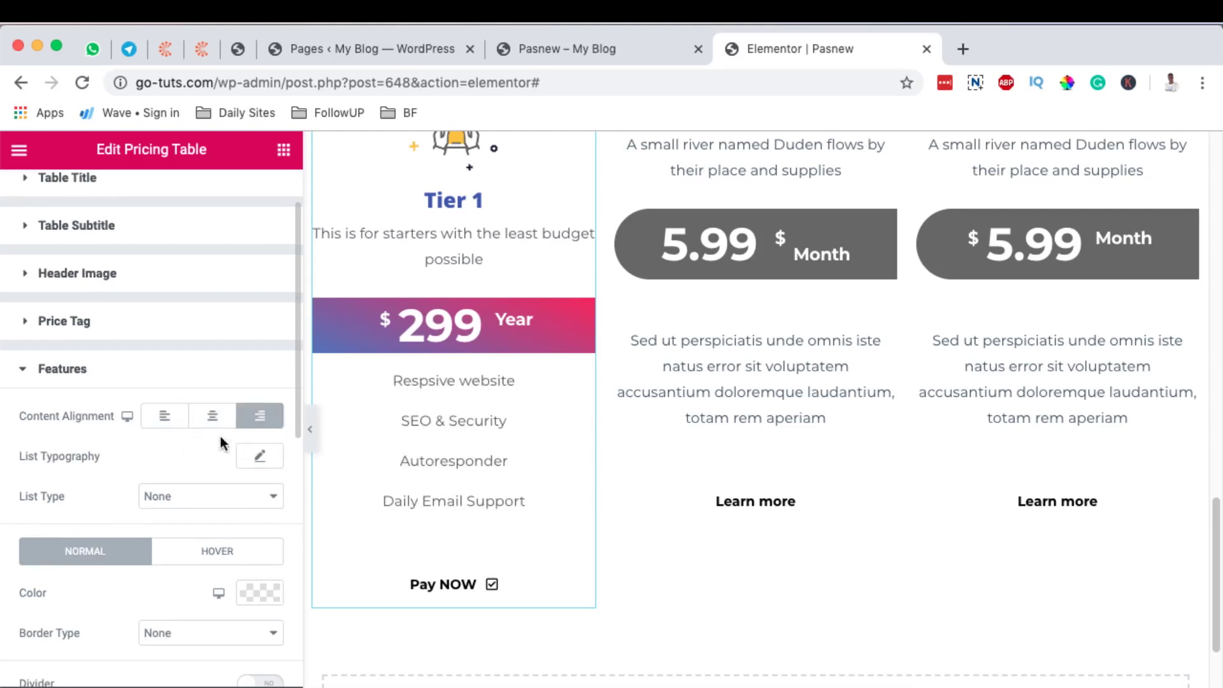
# Set the linked margins of the Tier 1 features list to 10 and unlink the four values
pyautogui.scroll(-3, 220, 437)
pyautogui.scroll(-10, 222, 444)
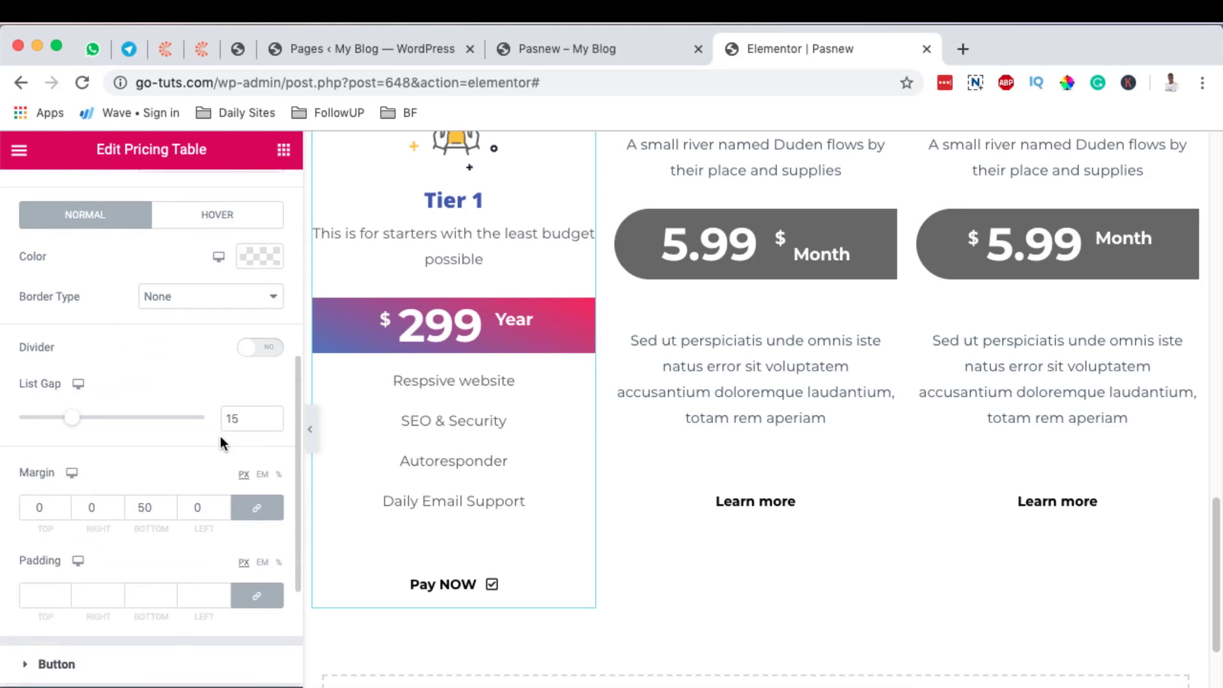
pyautogui.scroll(-3, 220, 443)
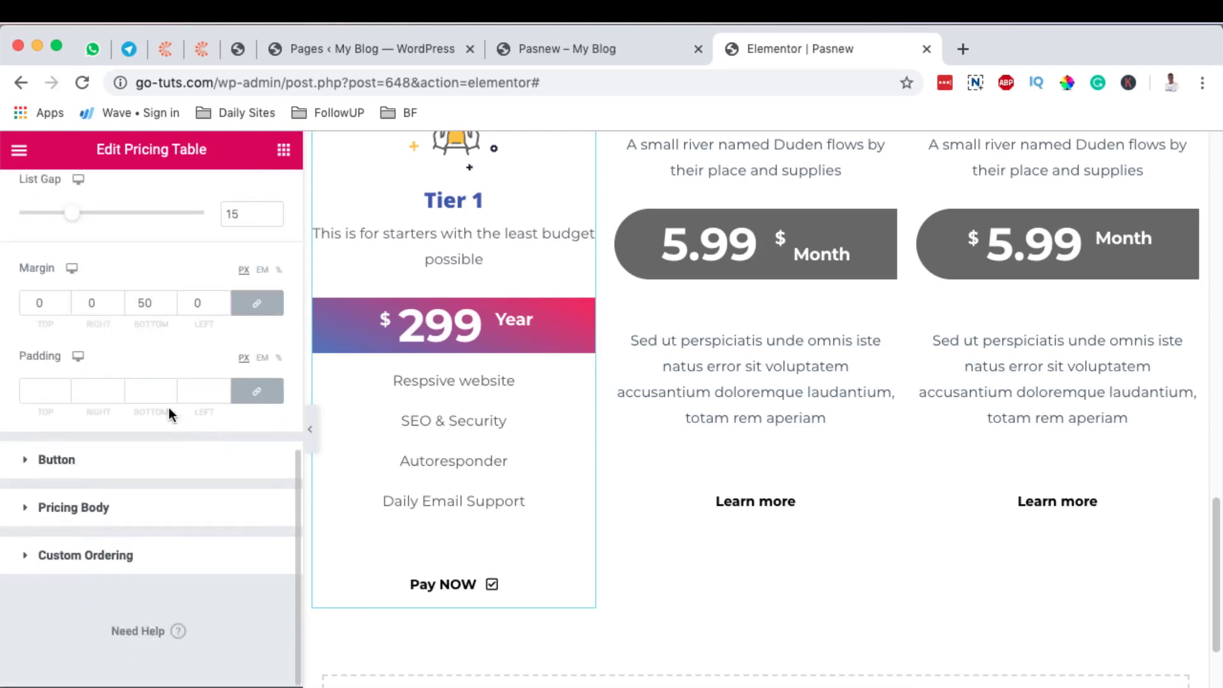
pyautogui.click(148, 307)
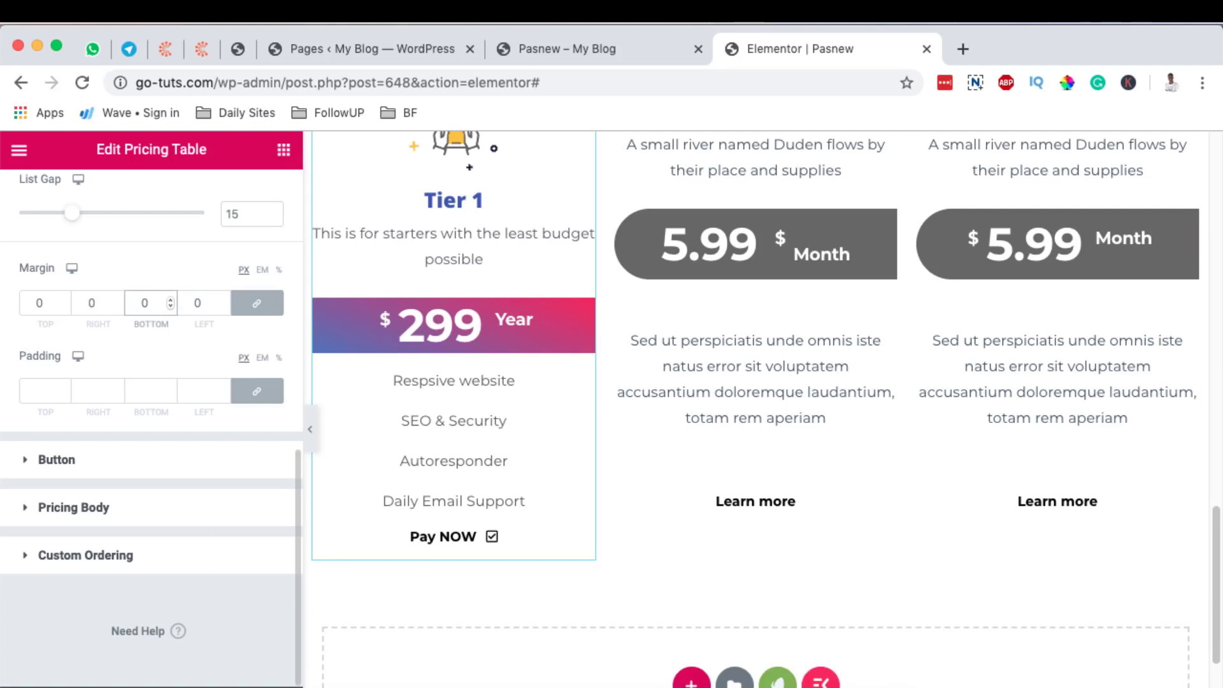
pyautogui.write('10')
pyautogui.click(248, 312)
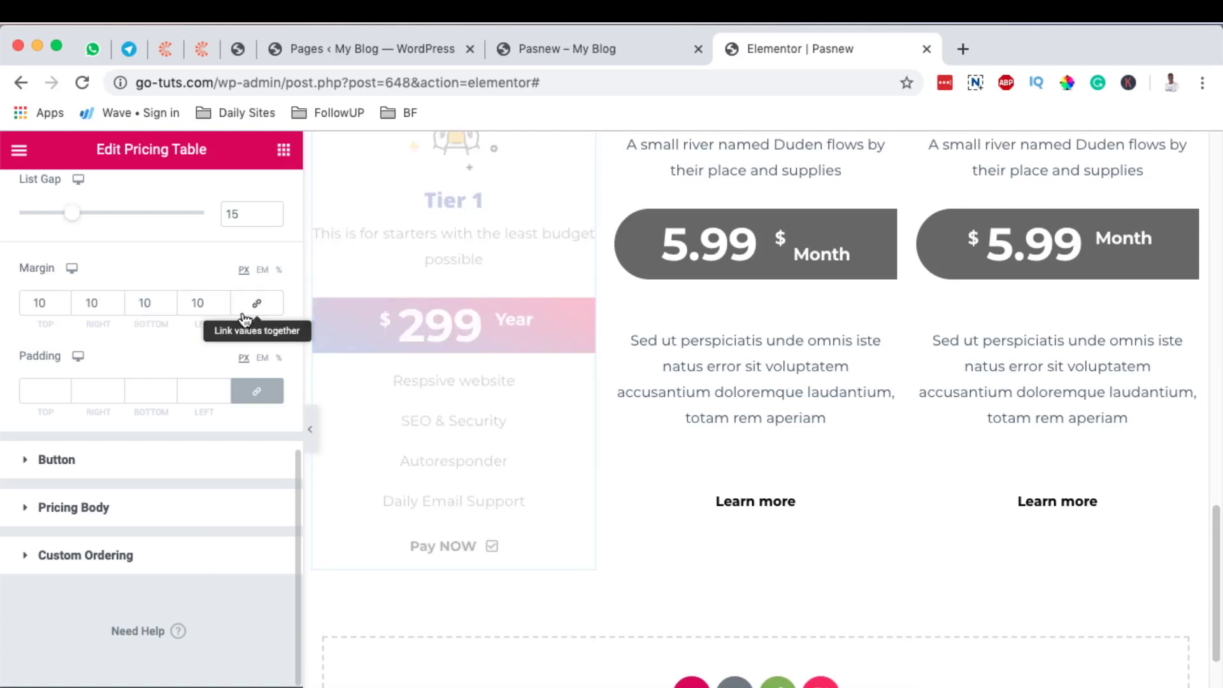
# Set the Tier 1 features list's top, right and left margins to 0 and its bottom margin to 20
pyautogui.doubleClick(40, 301)
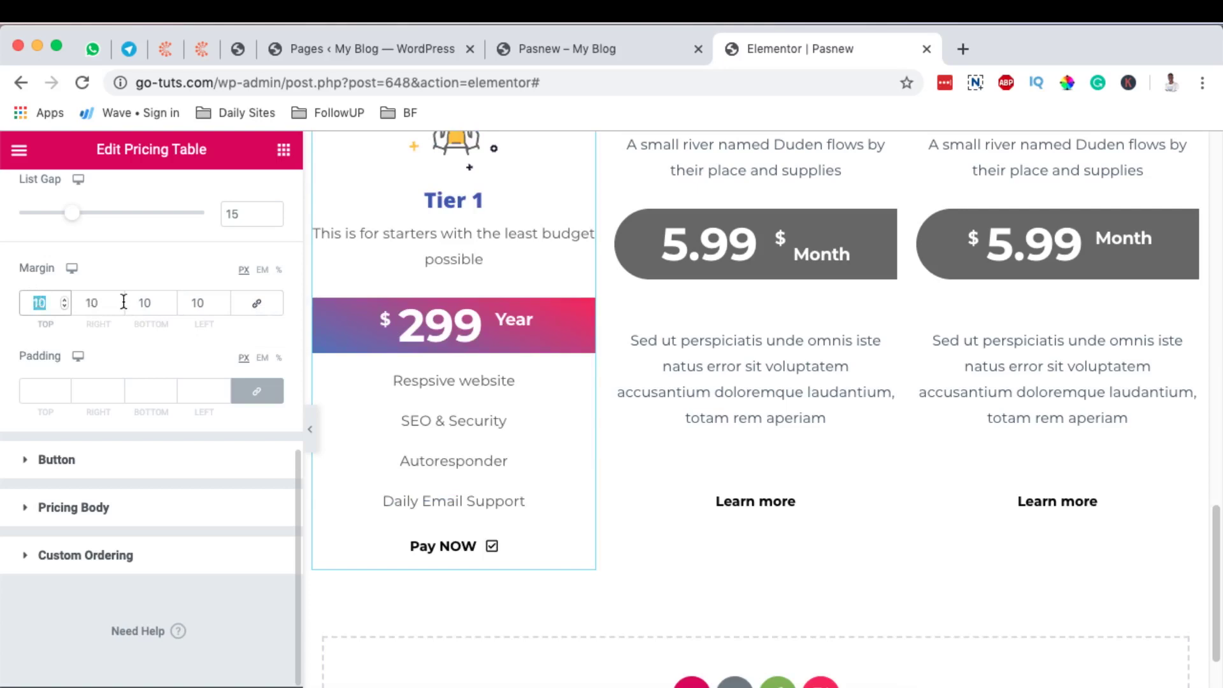
pyautogui.write('0')
pyautogui.click(196, 304)
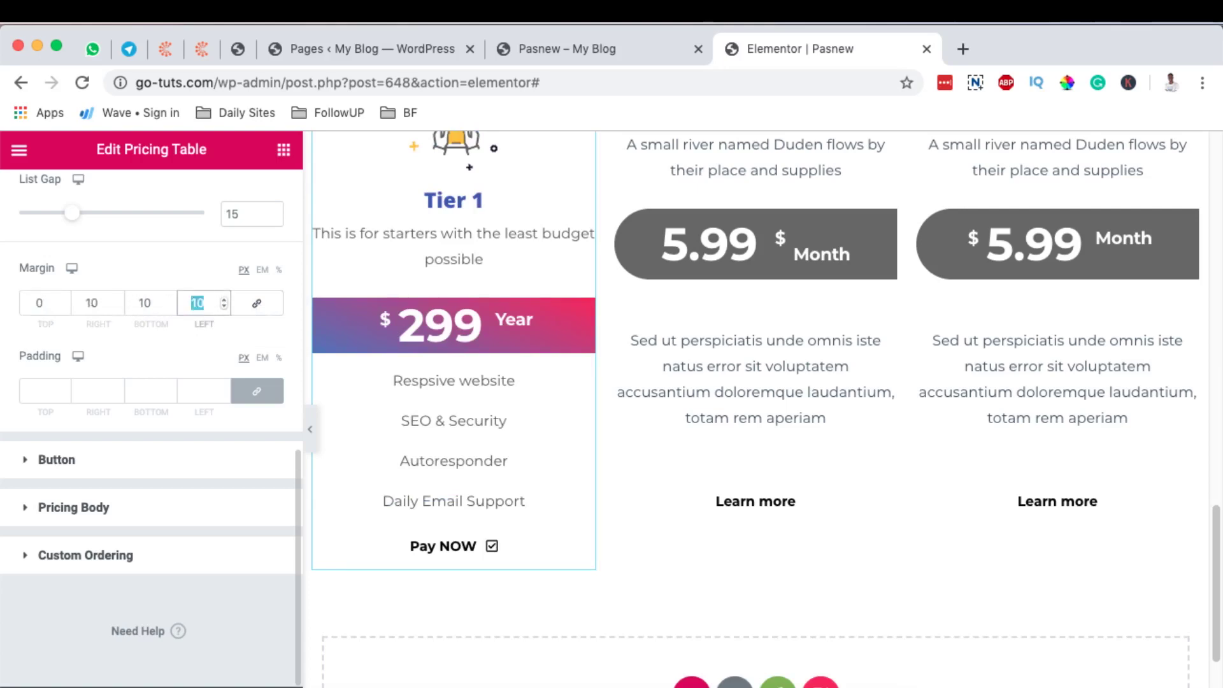
pyautogui.write('0')
pyautogui.doubleClick(91, 303)
pyautogui.write('0')
pyautogui.click(144, 303)
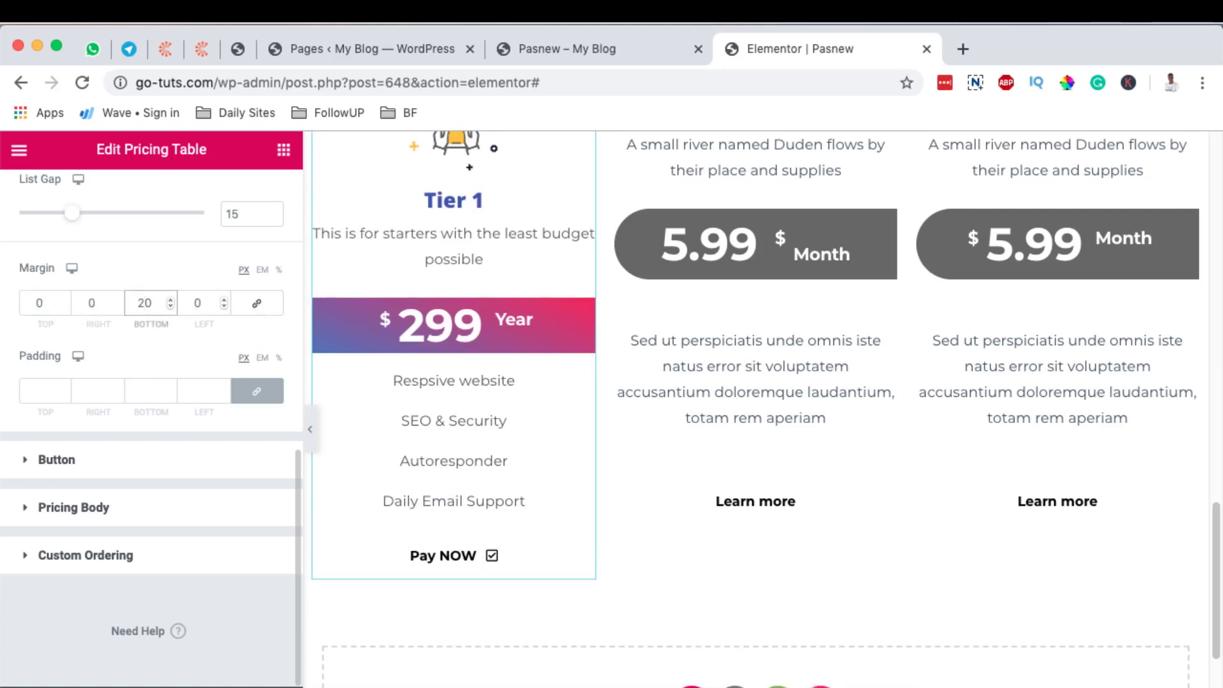
# Give the Tier 1 button a linear gradient background from blue #365FF0 to pink with an angle of 22
pyautogui.click(100, 470)
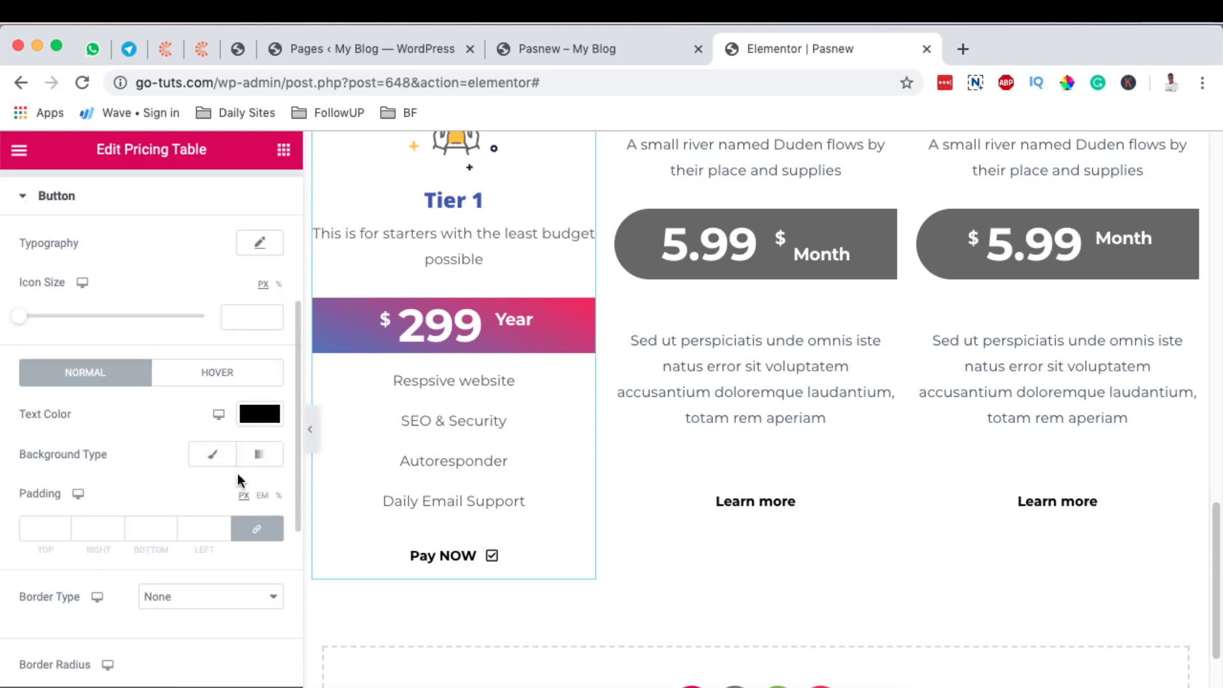
pyautogui.click(273, 458)
pyautogui.scroll(-1, 210, 488)
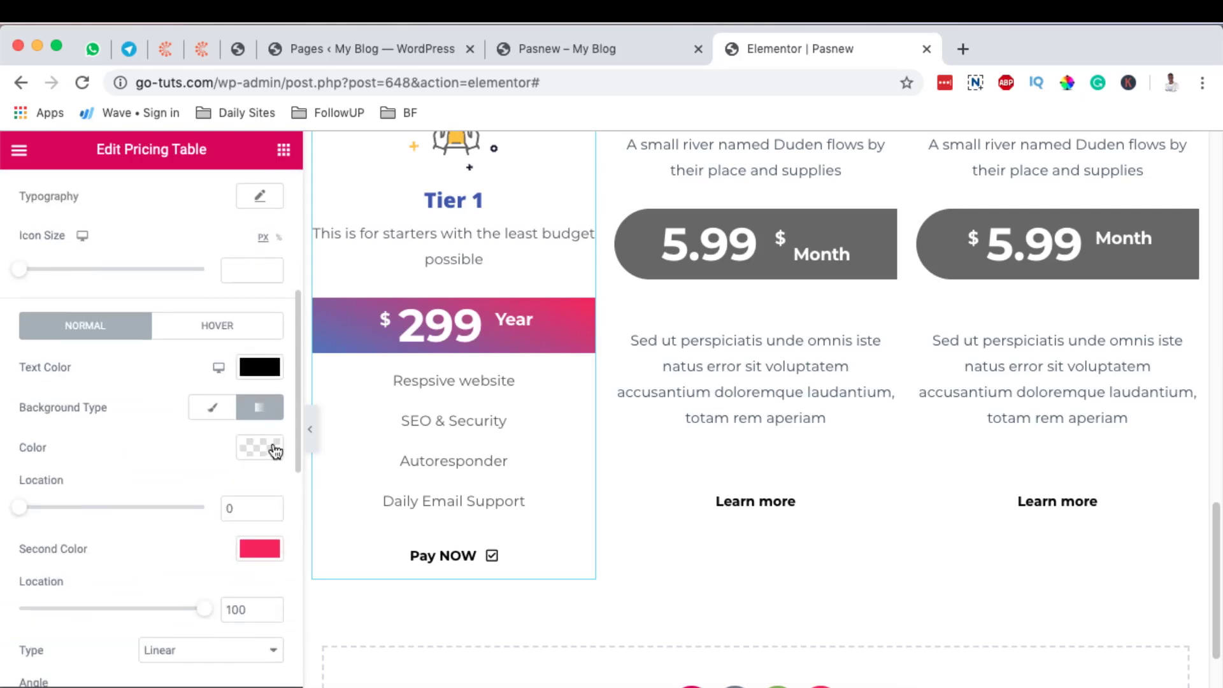
pyautogui.scroll(-1, 259, 483)
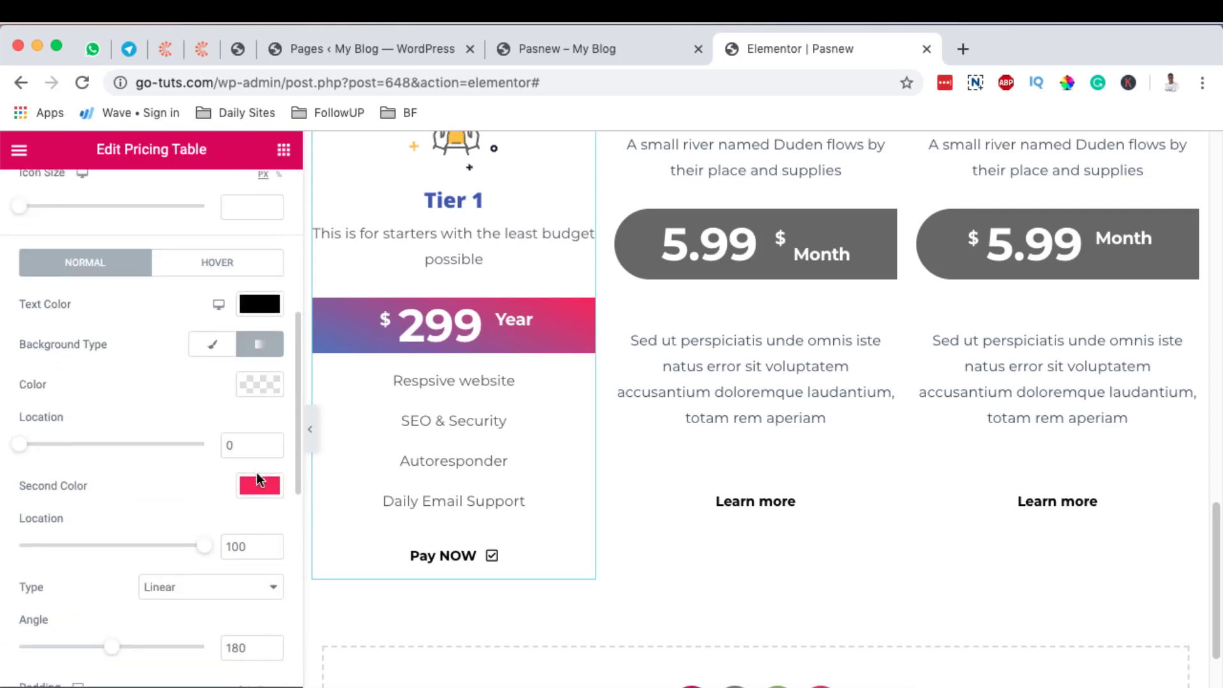
pyautogui.click(265, 382)
pyautogui.moveTo(159, 635); pyautogui.dragTo(190, 635)
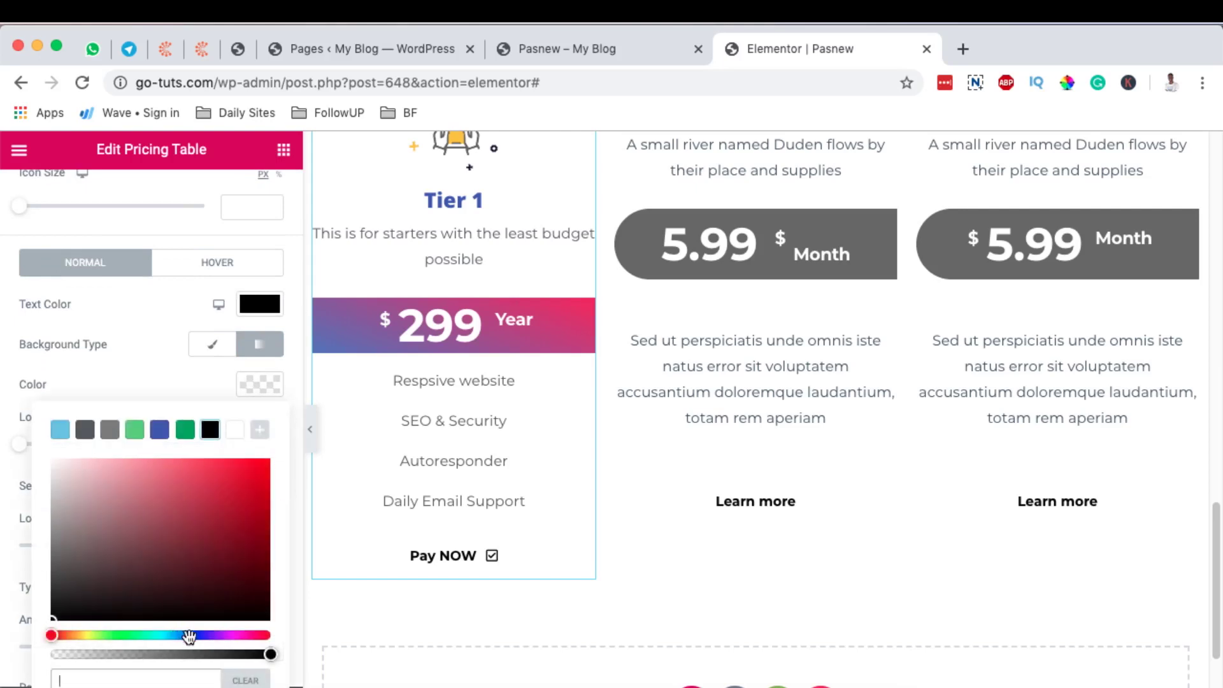
pyautogui.click(215, 466)
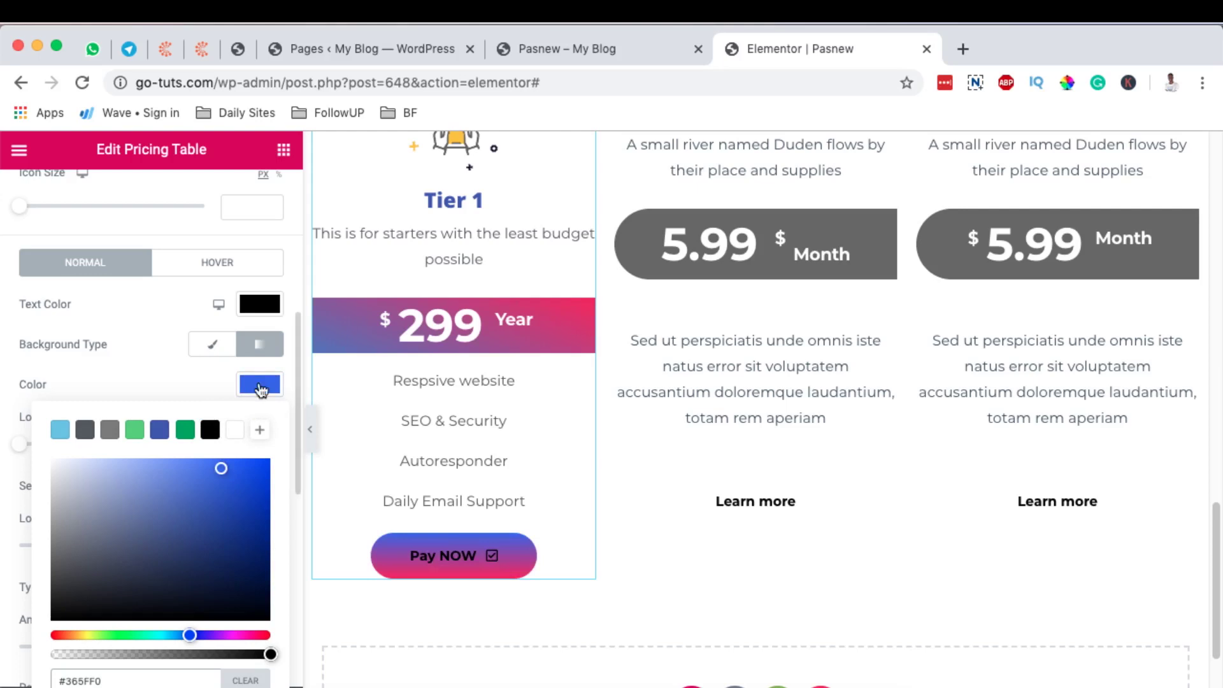
pyautogui.click(258, 386)
pyautogui.scroll(-2, 191, 612)
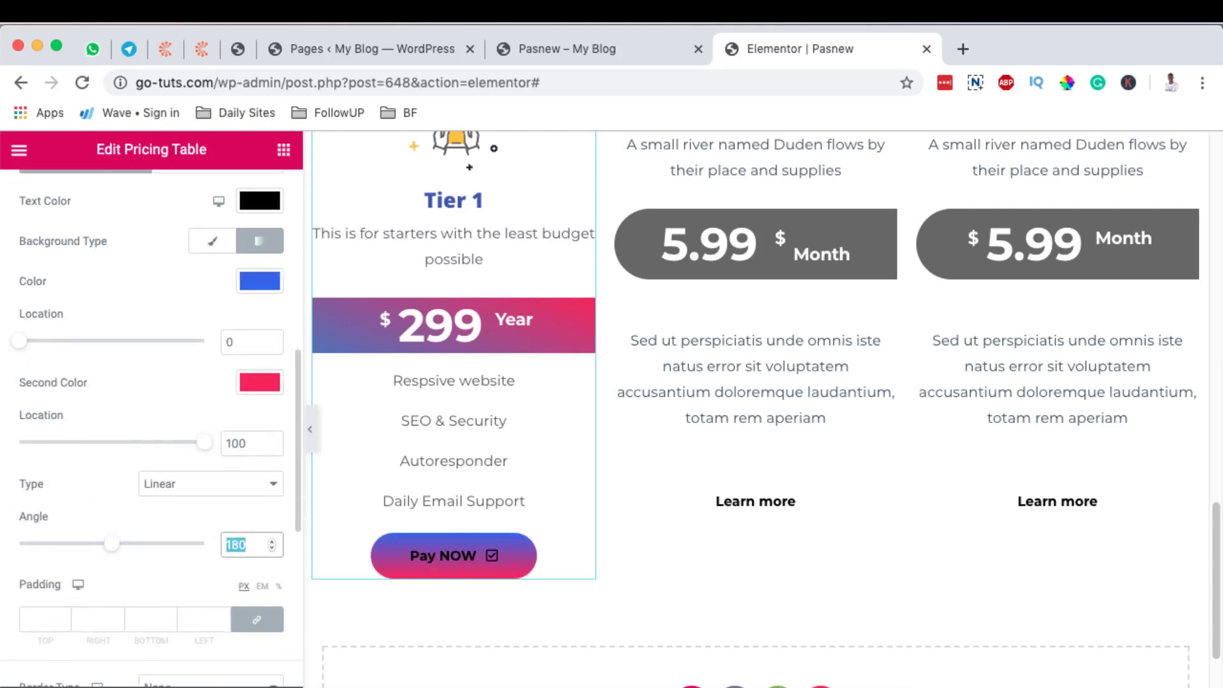
pyautogui.write('22')
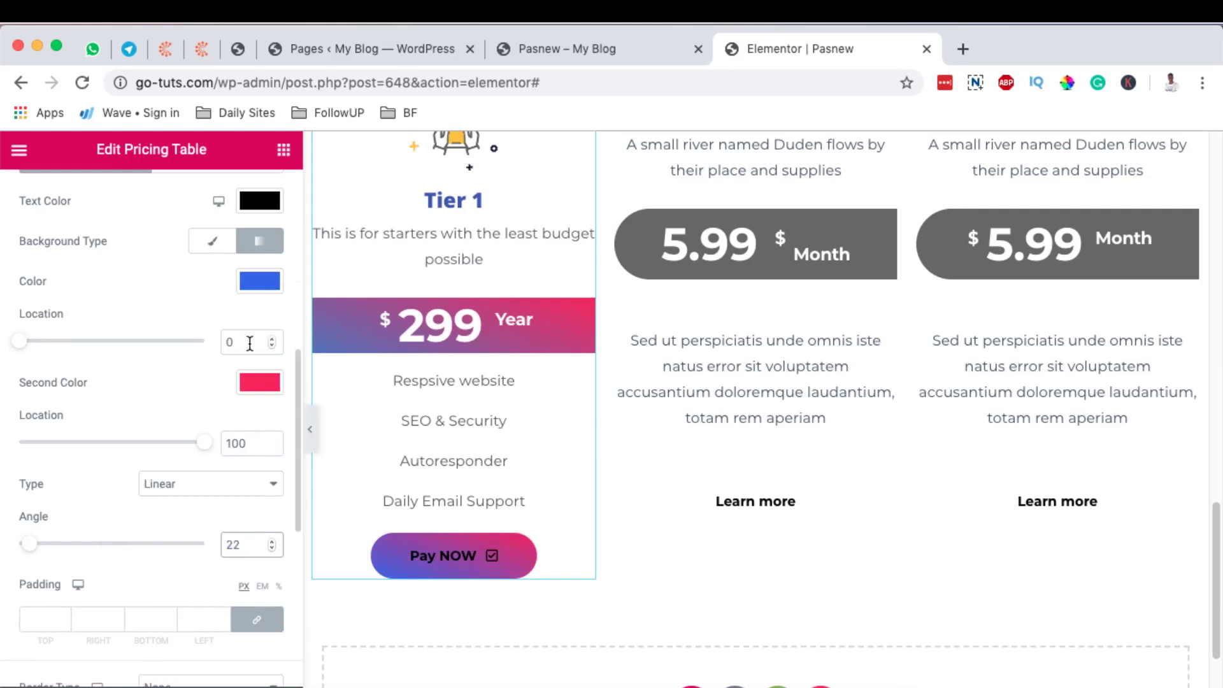
# Set the Tier 1 button's normal text color to white (#FFFFFF)
pyautogui.scroll(2, 250, 343)
pyautogui.click(259, 284)
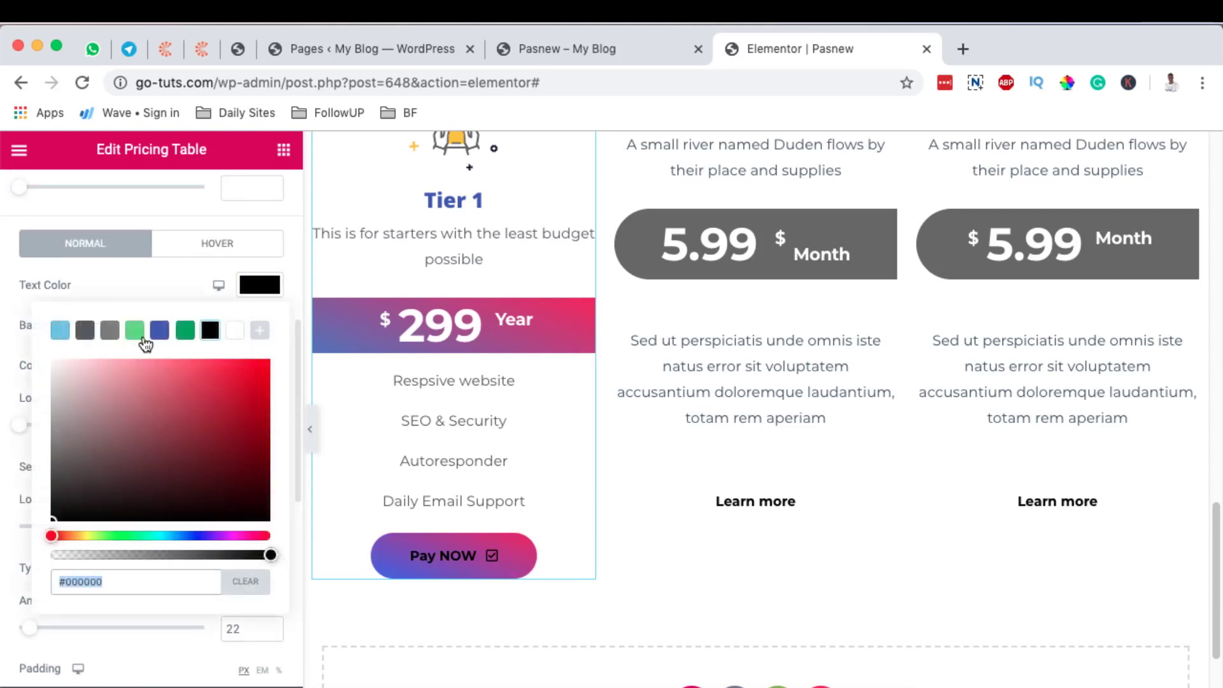
pyautogui.click(235, 330)
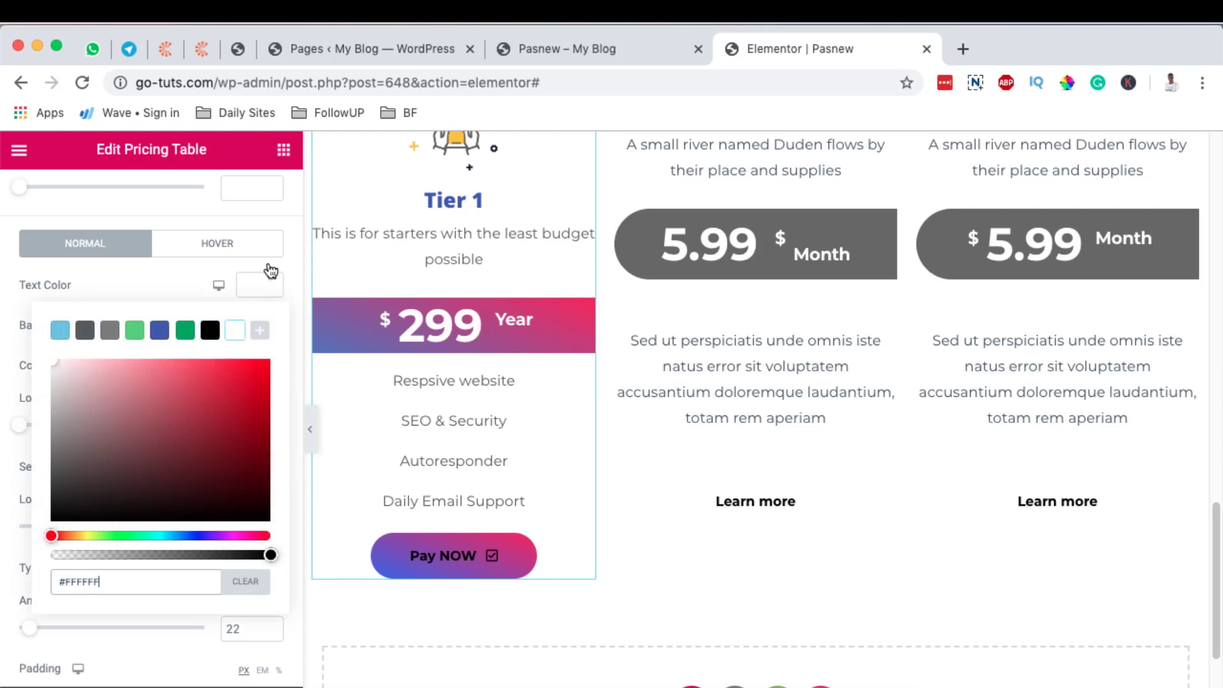
pyautogui.click(262, 281)
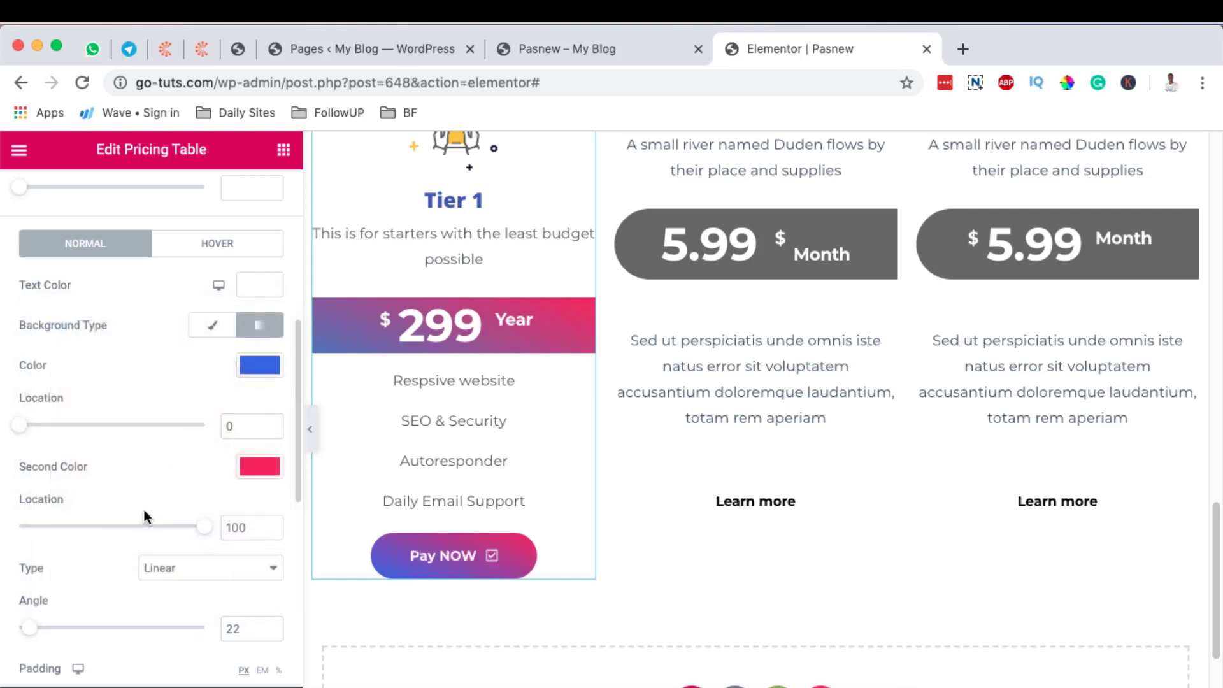
# Set the font size of the Tier 1 button's typography to 18 px
pyautogui.scroll(-2, 192, 385)
pyautogui.scroll(-6, 192, 385)
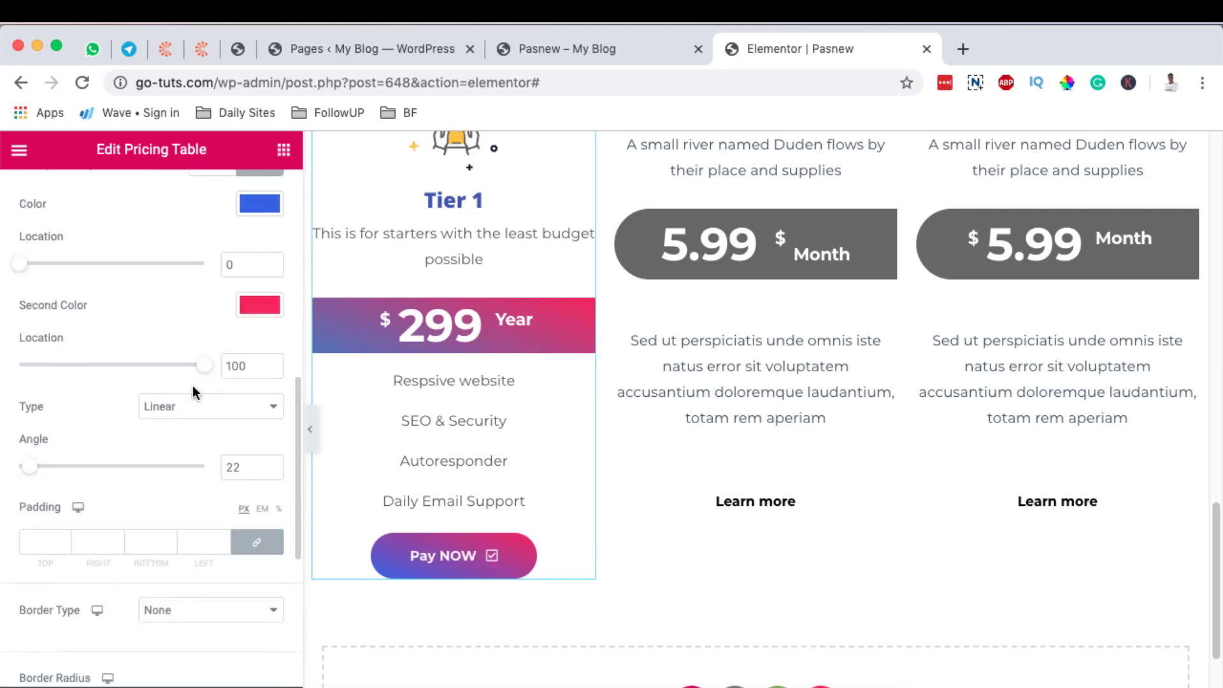
pyautogui.scroll(-1, 193, 397)
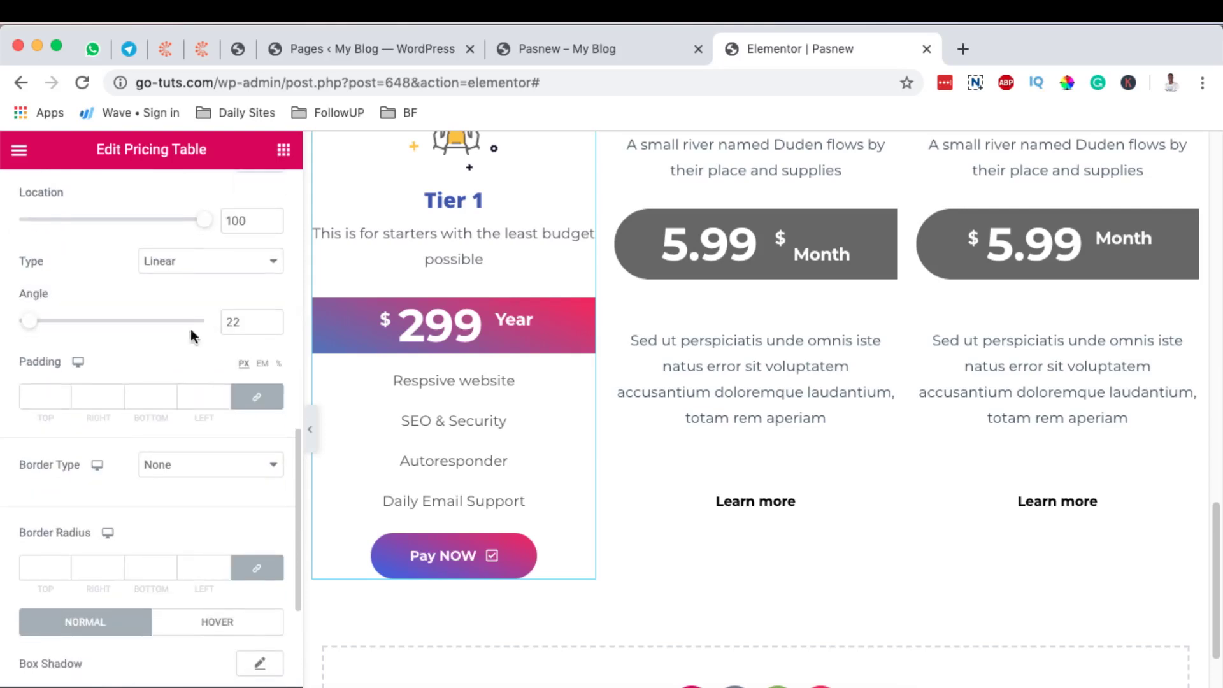
pyautogui.scroll(-2, 156, 449)
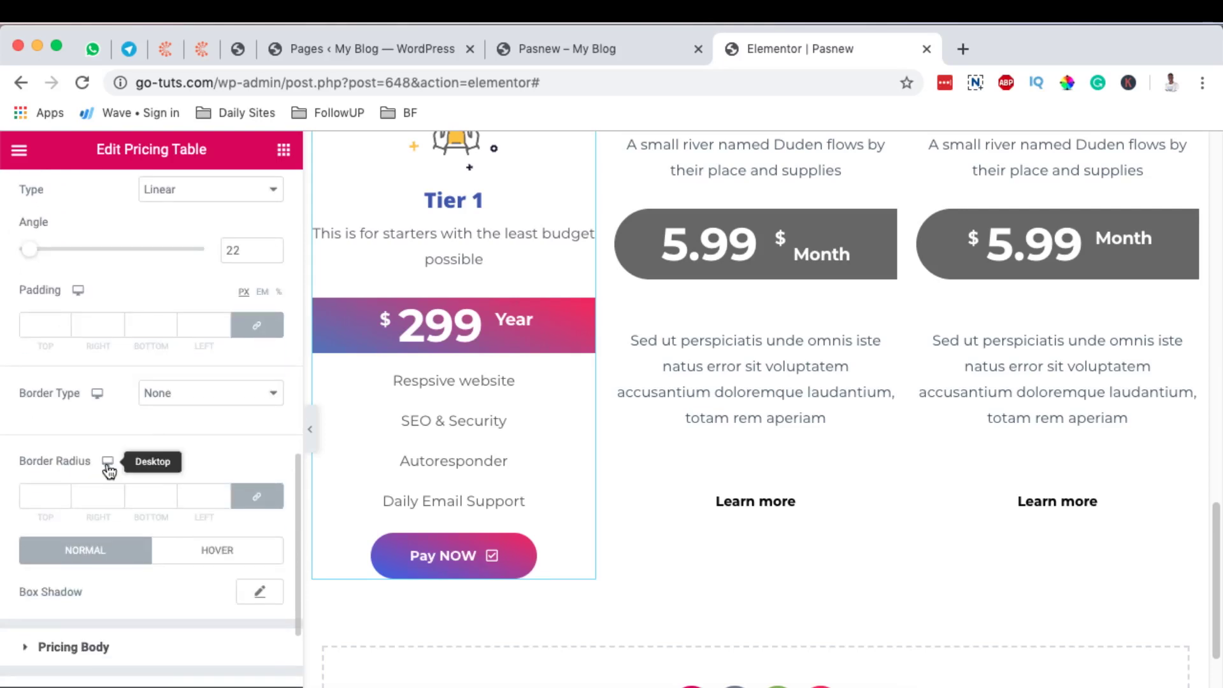
pyautogui.scroll(-2, 148, 483)
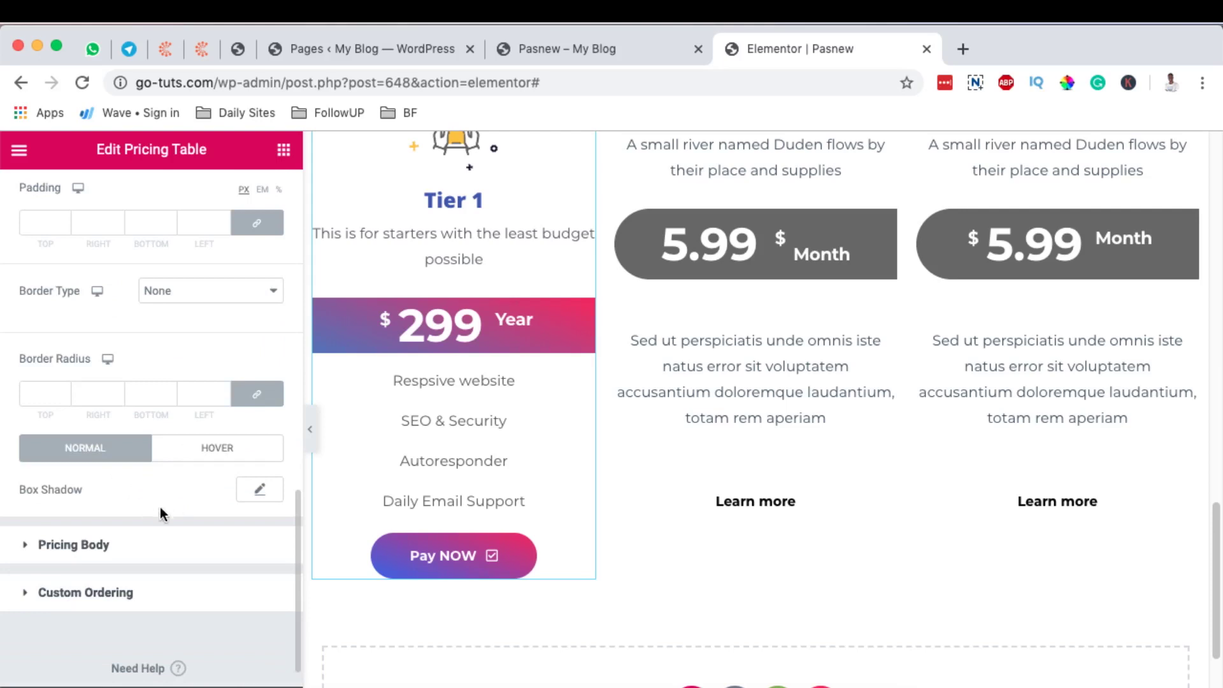
pyautogui.scroll(7, 189, 491)
pyautogui.scroll(5, 189, 484)
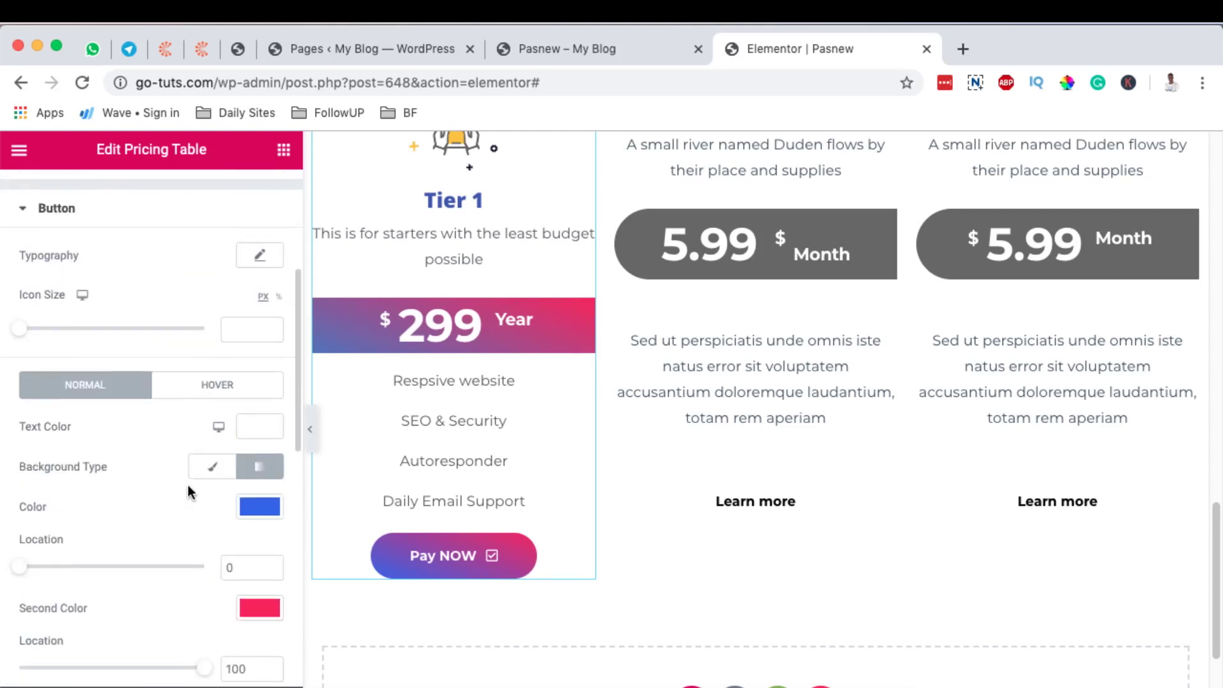
pyautogui.scroll(2, 236, 364)
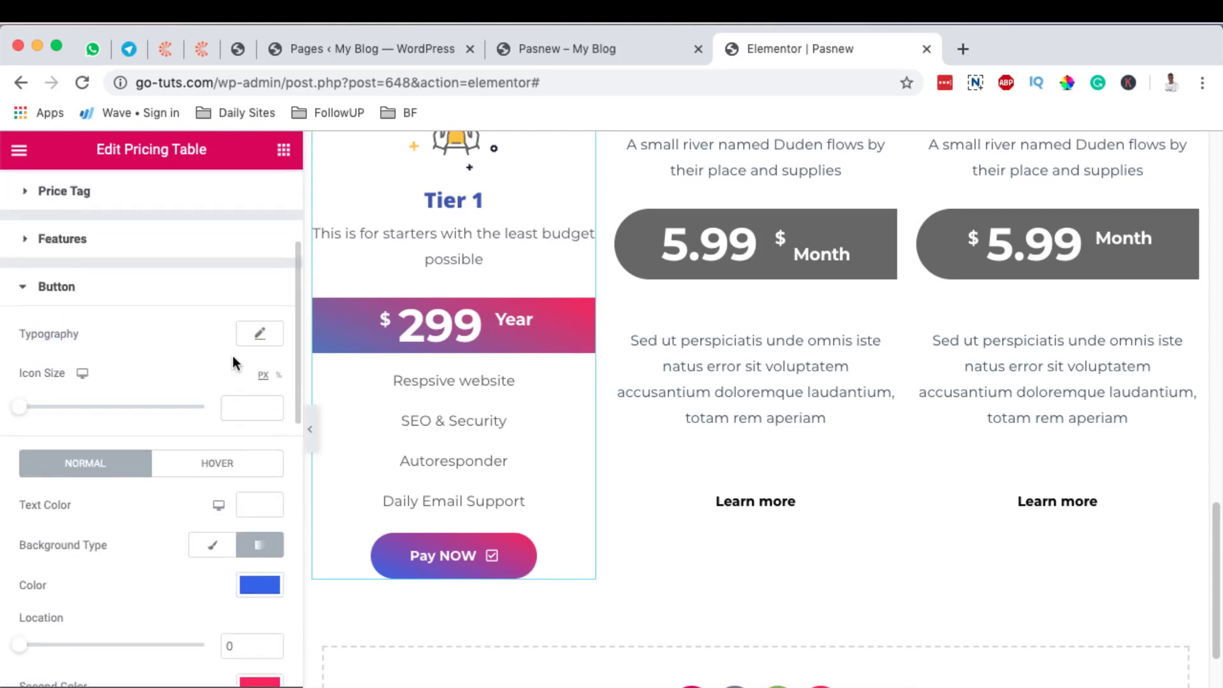
pyautogui.click(259, 328)
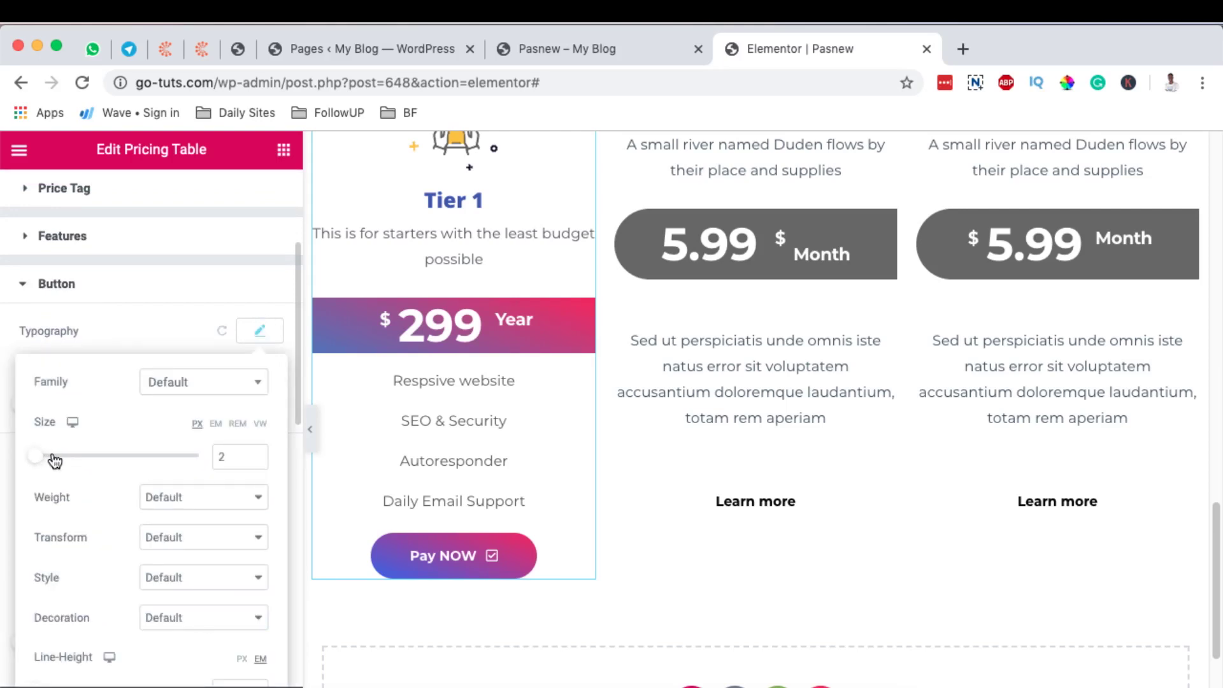
pyautogui.moveTo(55, 461); pyautogui.dragTo(56, 461)
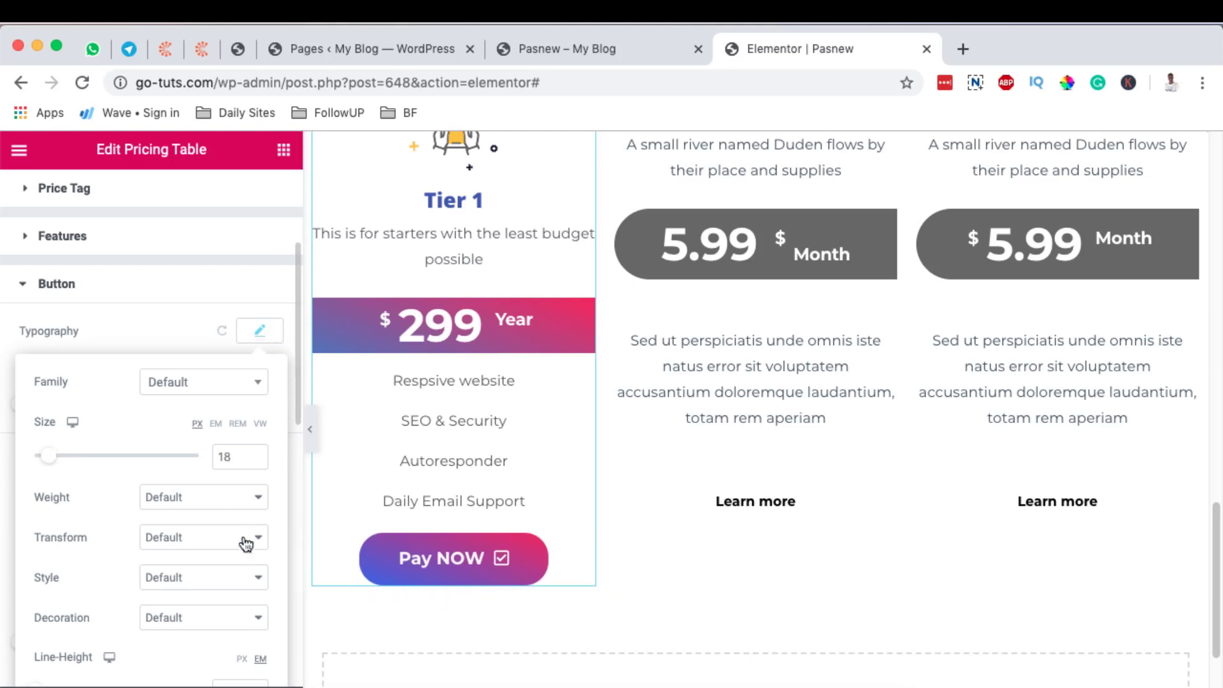
# Try left and right alignment for the Tier 1 pricing body and return it to centered
pyautogui.scroll(-8, 211, 485)
pyautogui.scroll(-7, 224, 571)
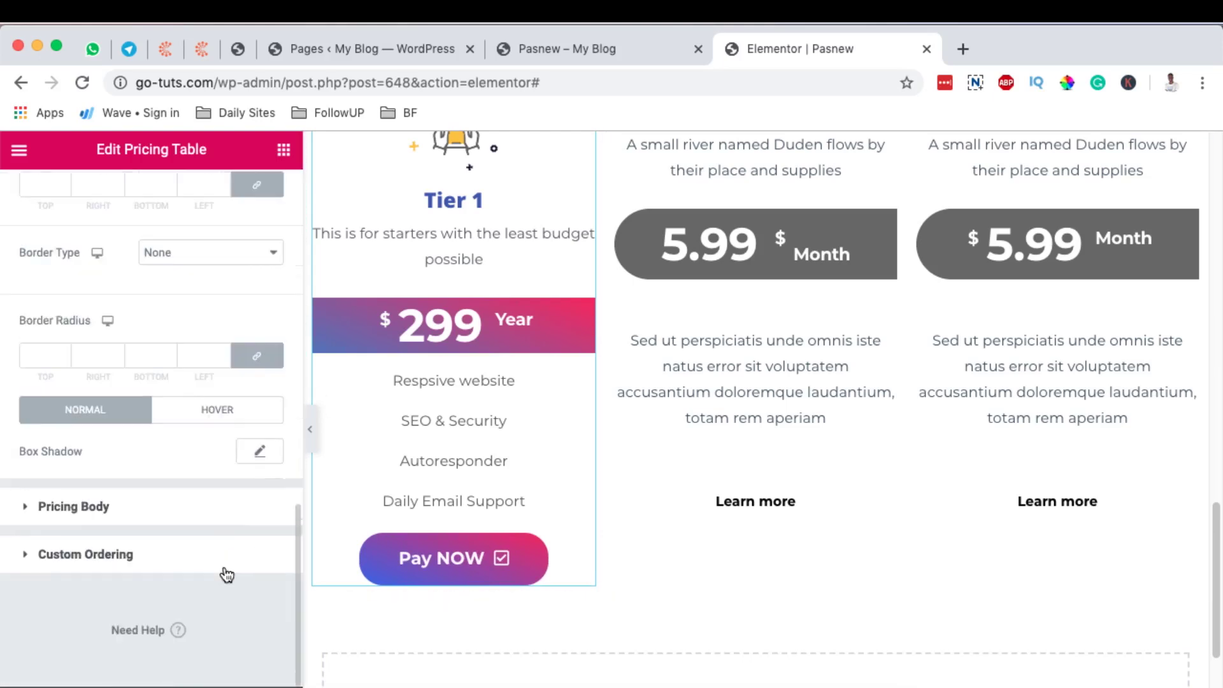
pyautogui.click(108, 507)
pyautogui.scroll(-2, 251, 499)
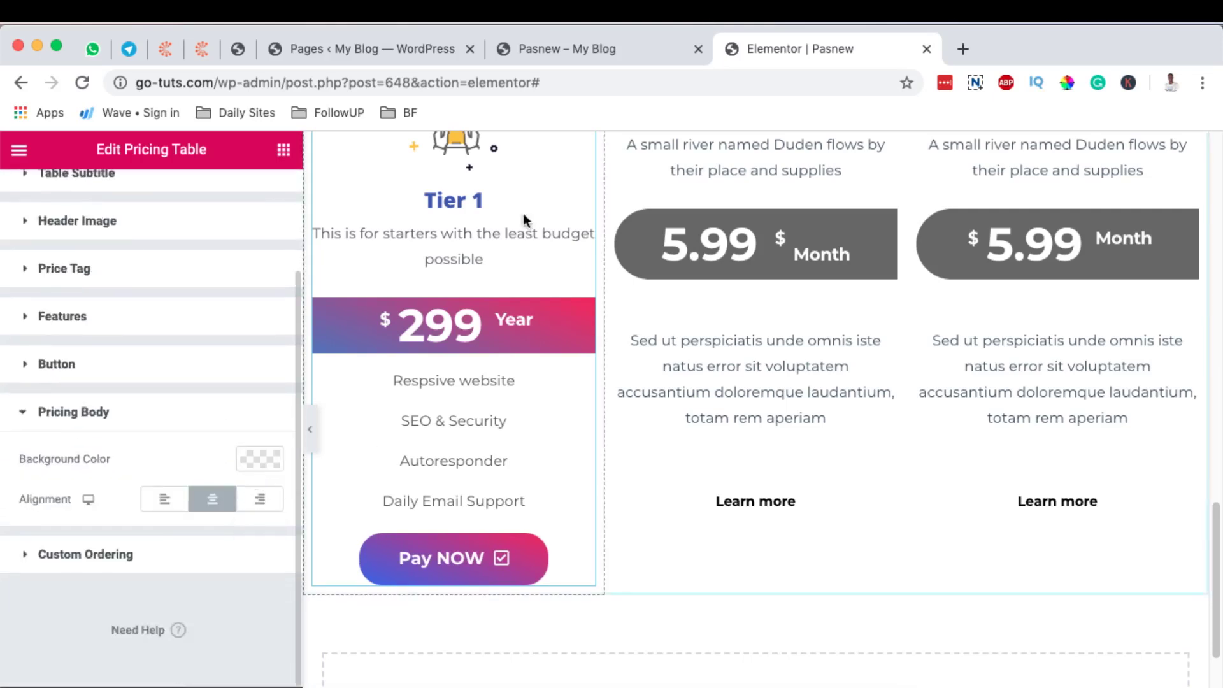
pyautogui.scroll(3, 452, 277)
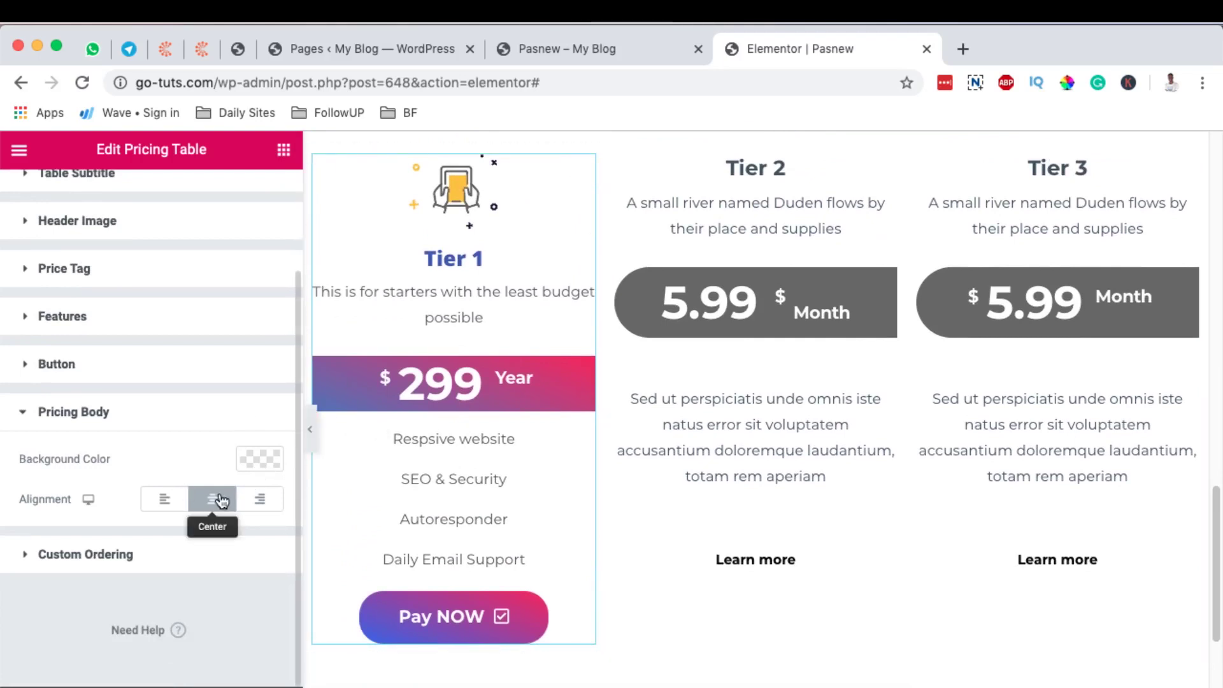
pyautogui.click(163, 503)
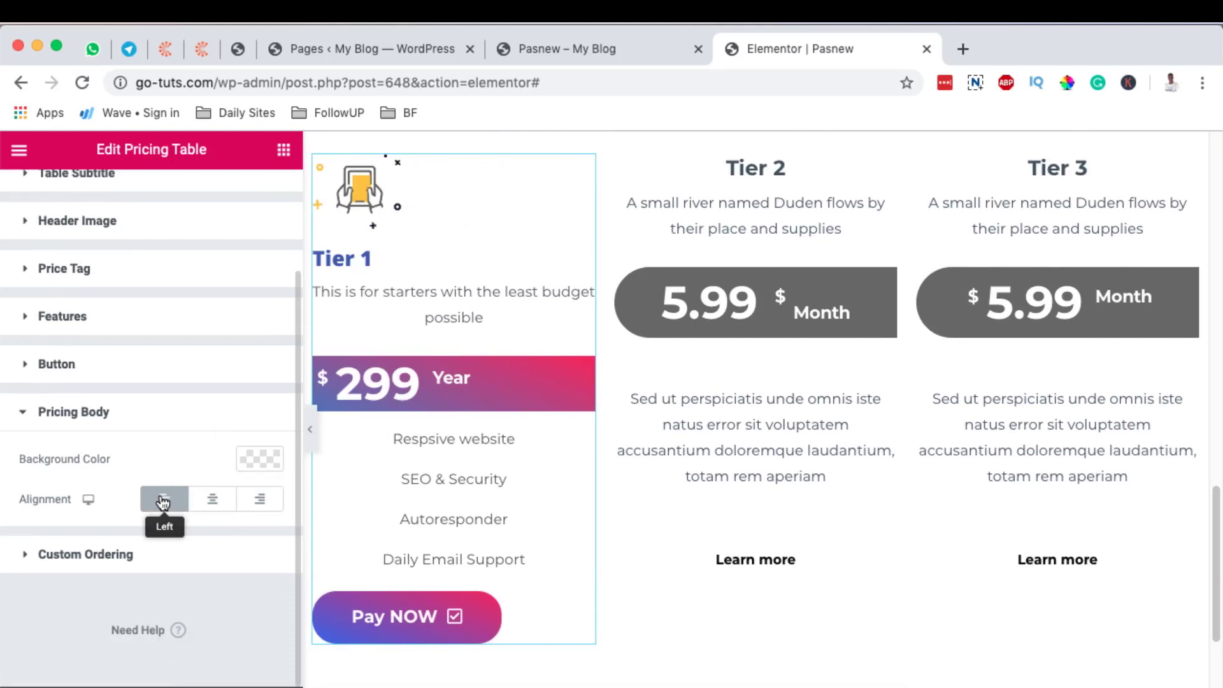
pyautogui.click(261, 503)
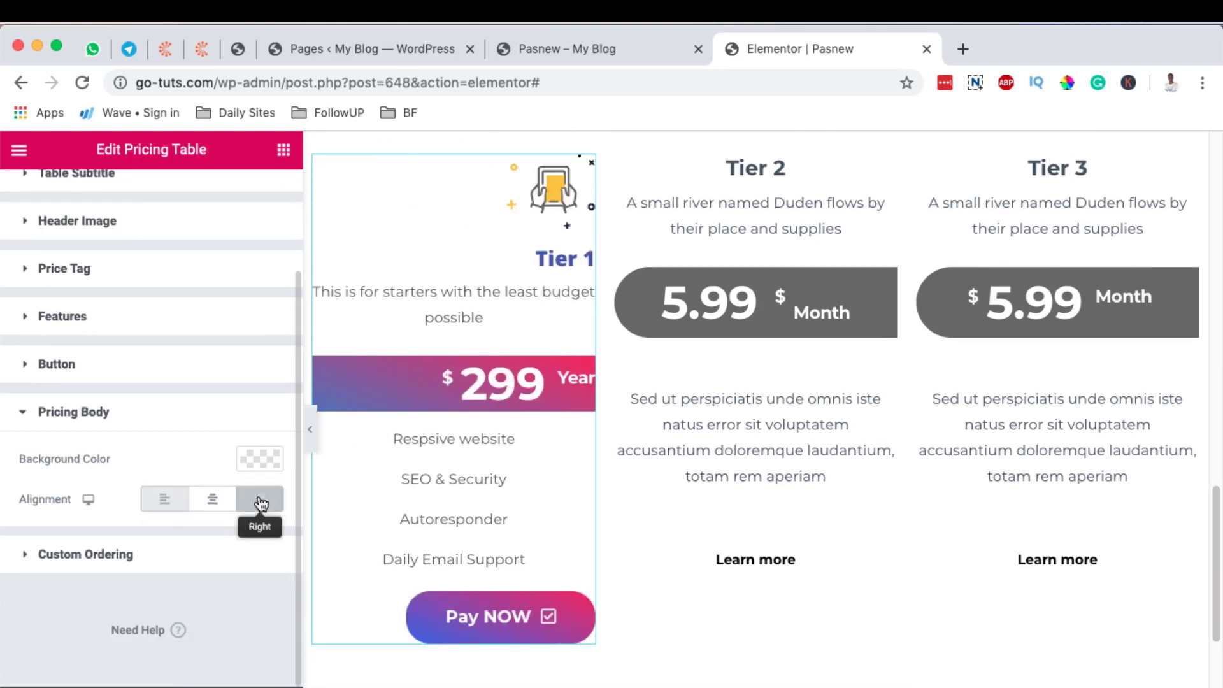
pyautogui.click(221, 505)
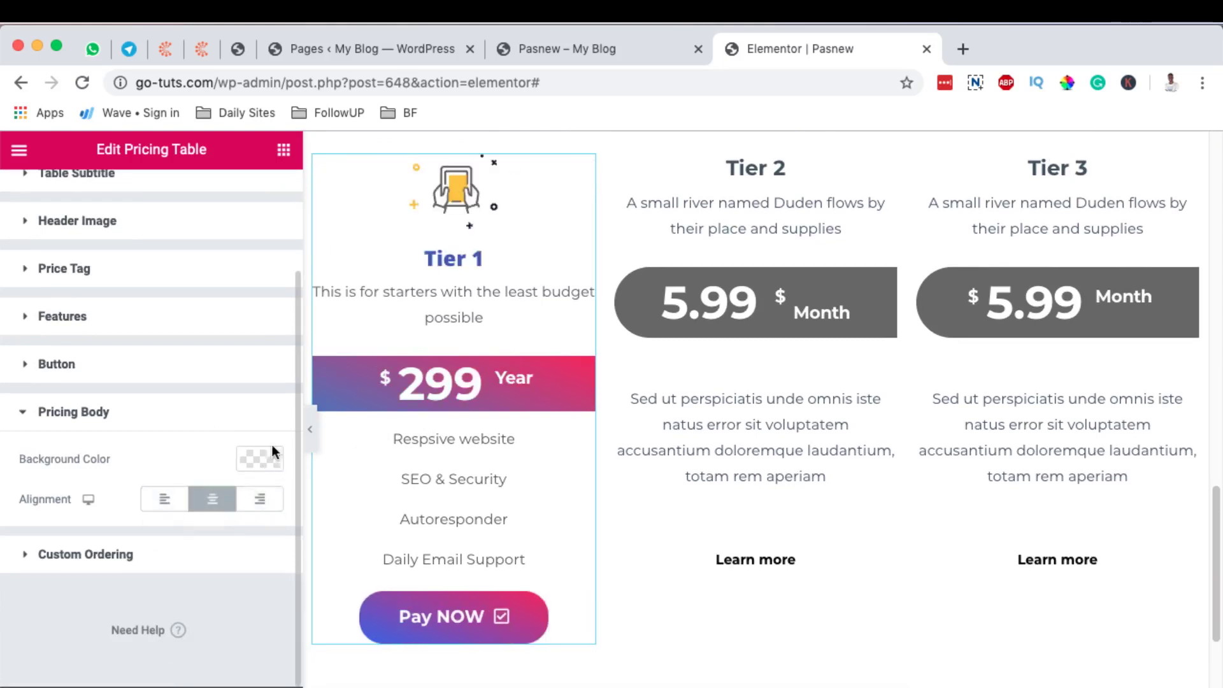
# Try red shades #CD5353, #D41B1B and #B21D1D as the Tier 1 pricing body background, and clear the color again
pyautogui.click(267, 467)
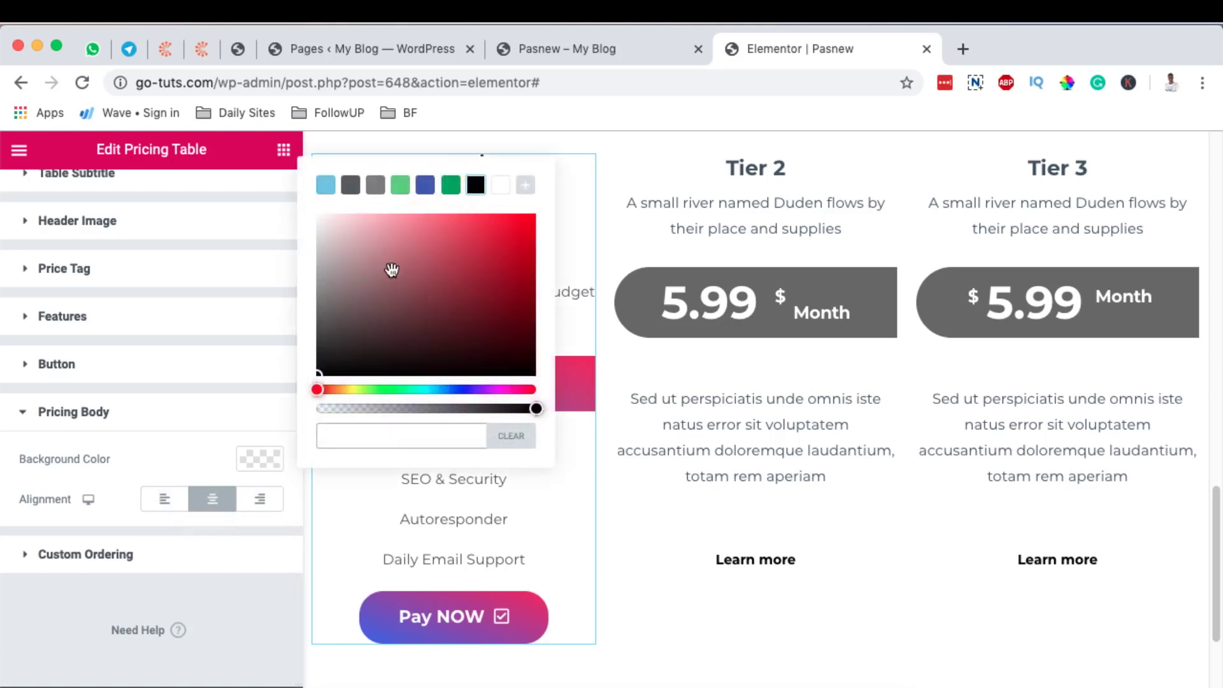
pyautogui.click(448, 246)
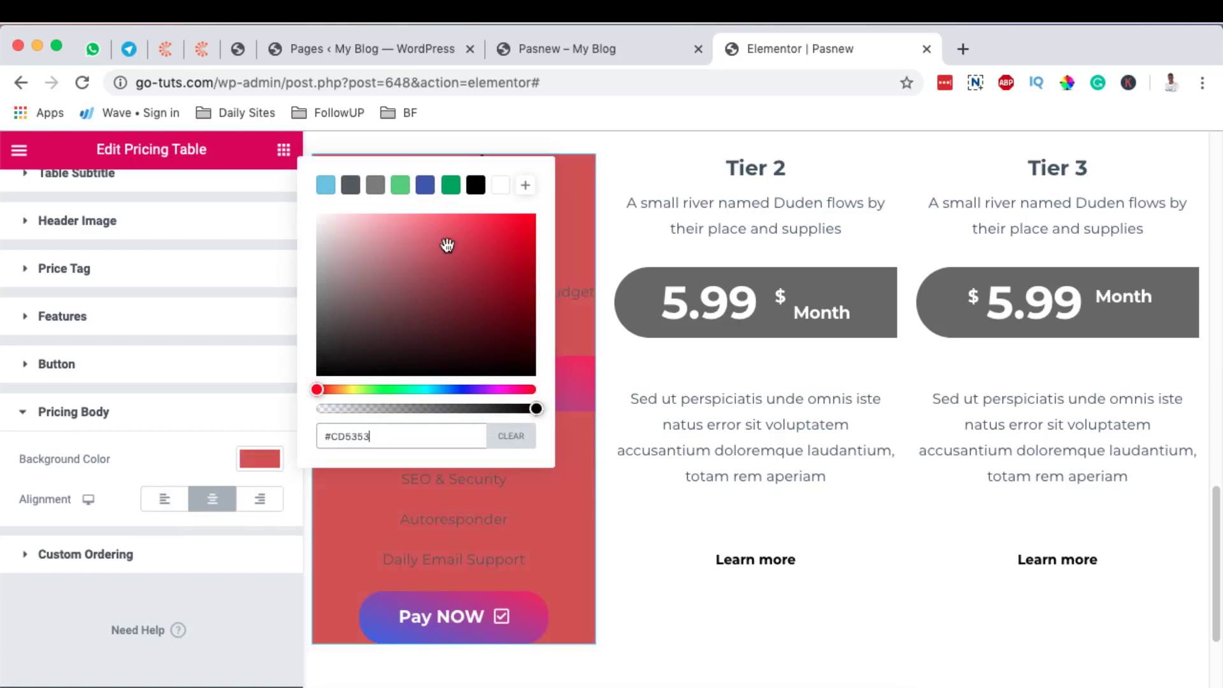
pyautogui.click(508, 241)
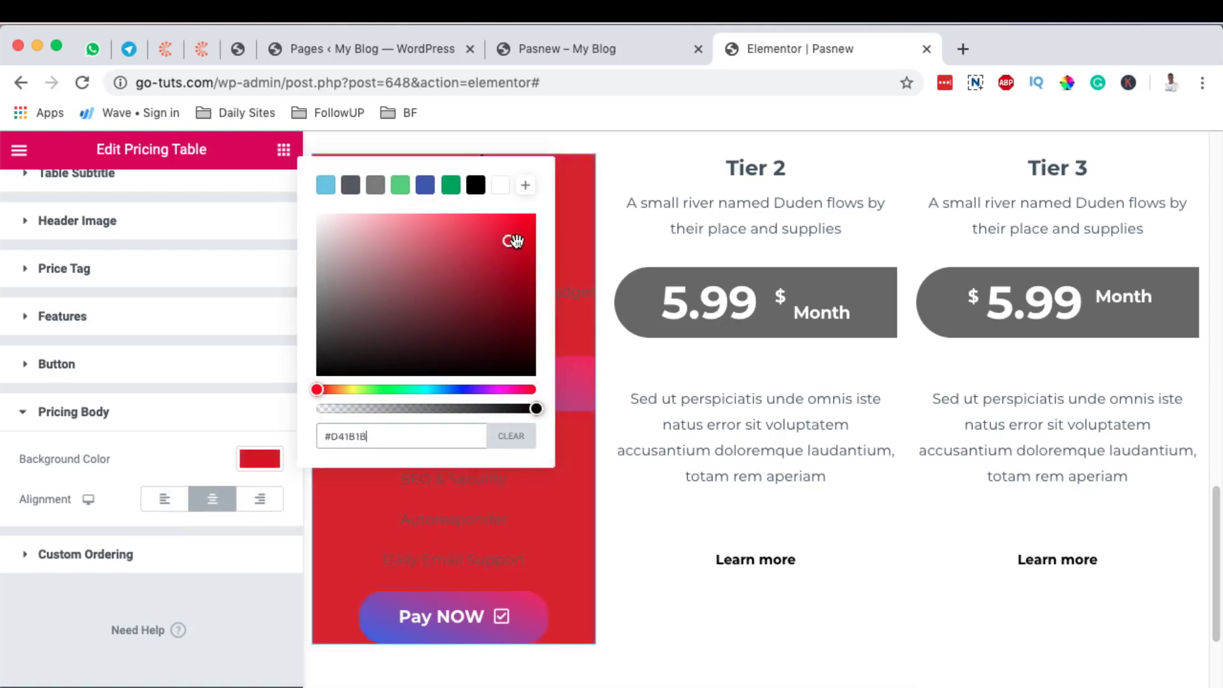
pyautogui.click(501, 262)
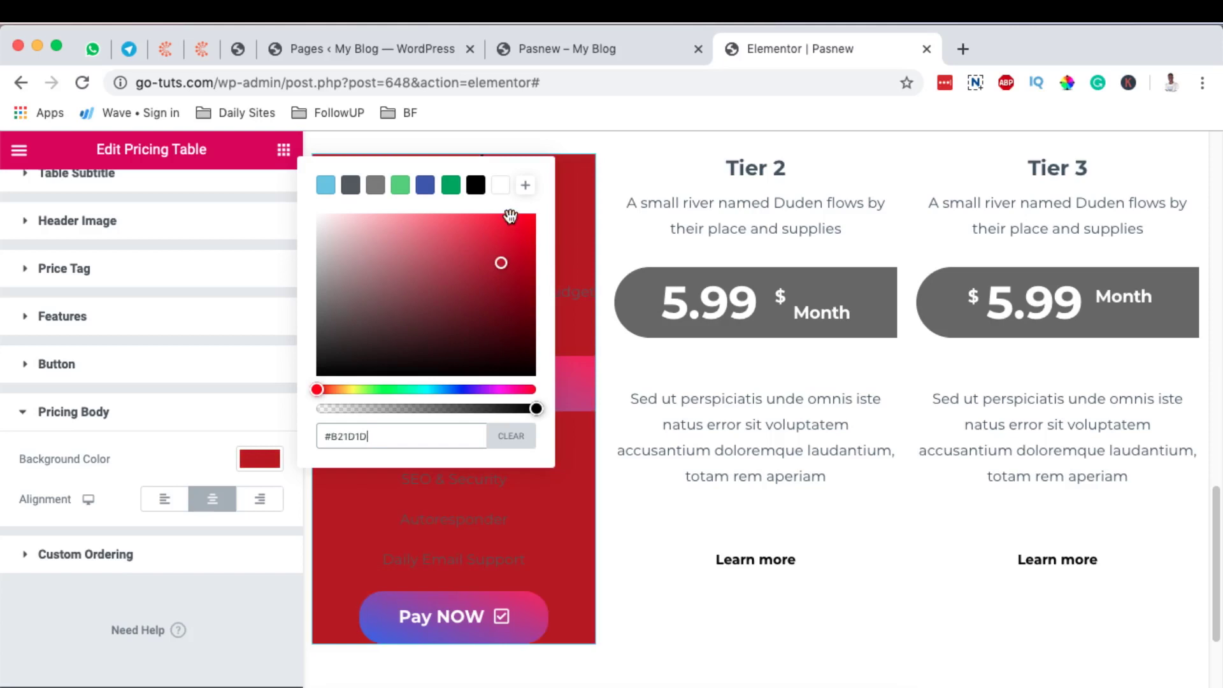
pyautogui.click(496, 442)
pyautogui.click(112, 454)
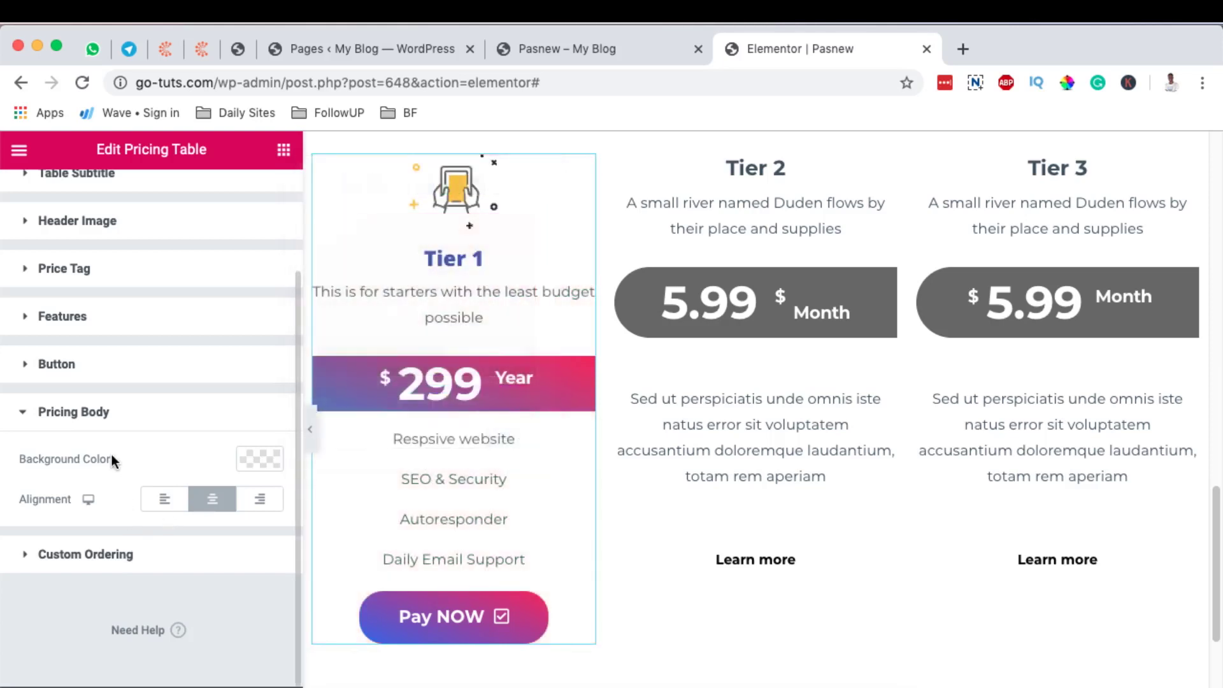
# Give the Tier 1 column a classic background in its normal state and set the color to white
pyautogui.scroll(4, 424, 453)
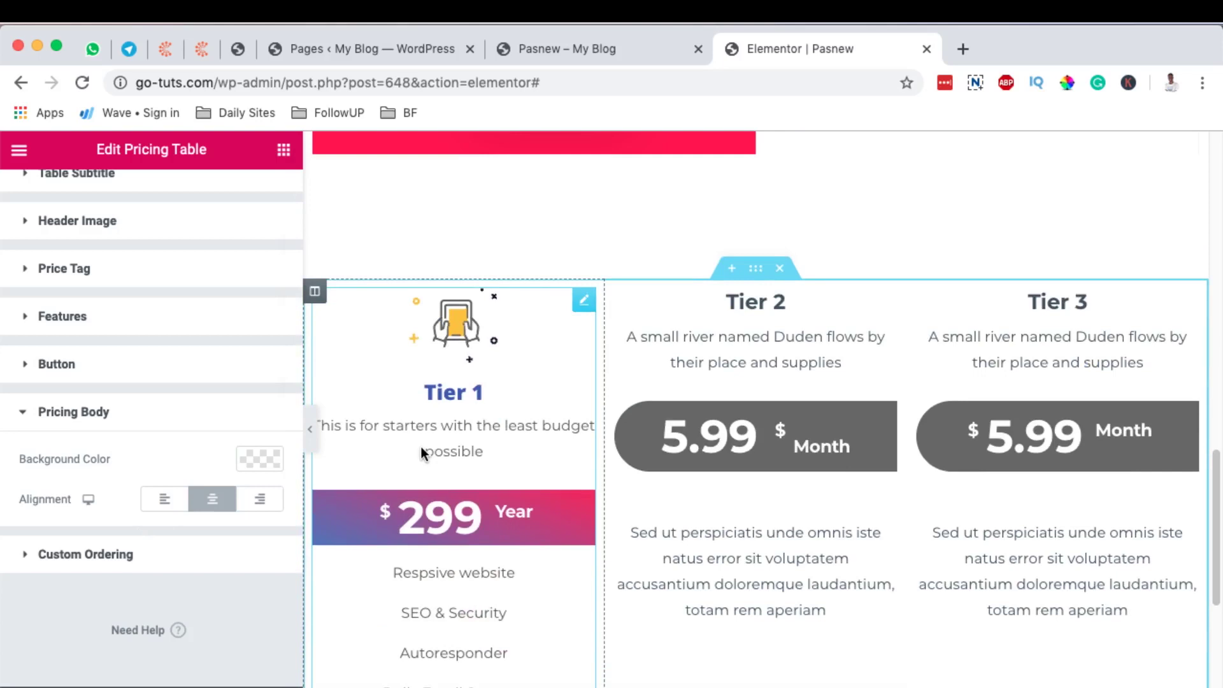
pyautogui.click(314, 296)
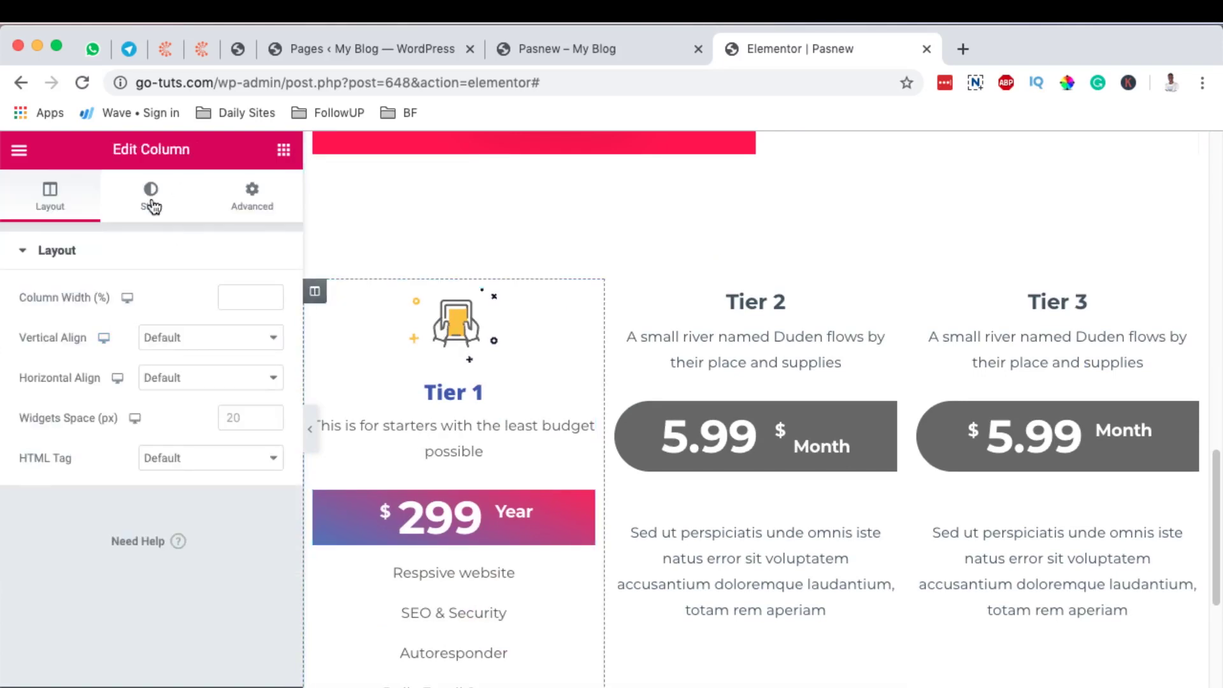
pyautogui.click(151, 205)
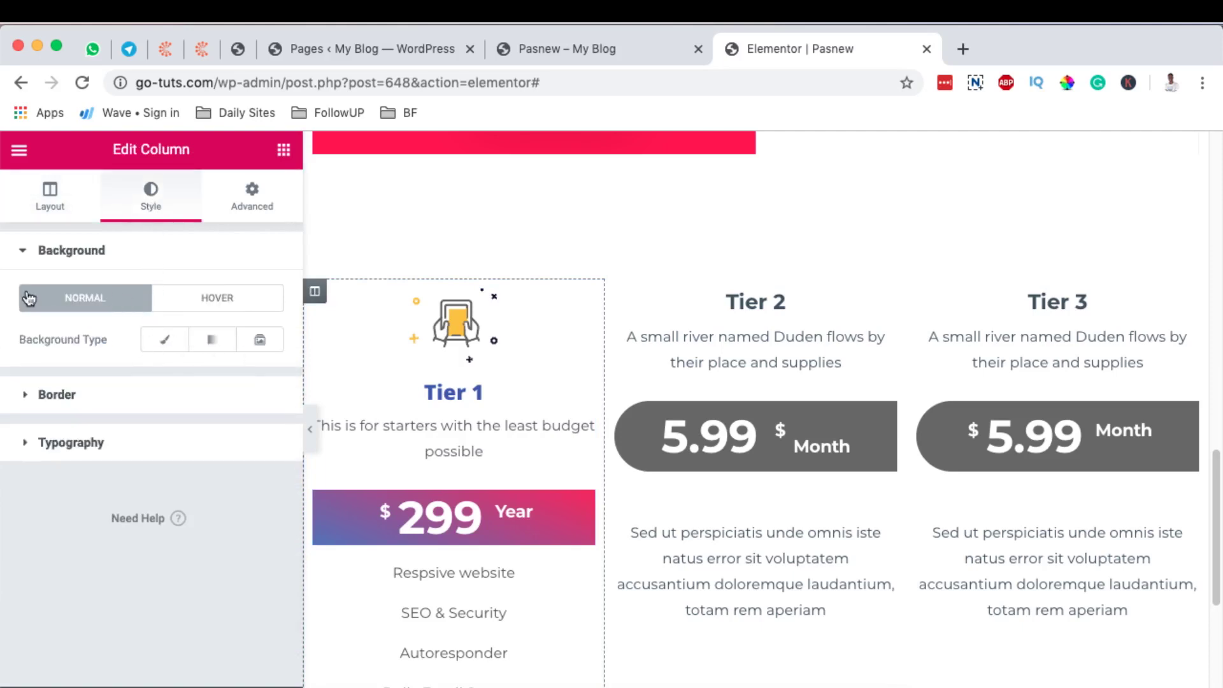
pyautogui.click(166, 346)
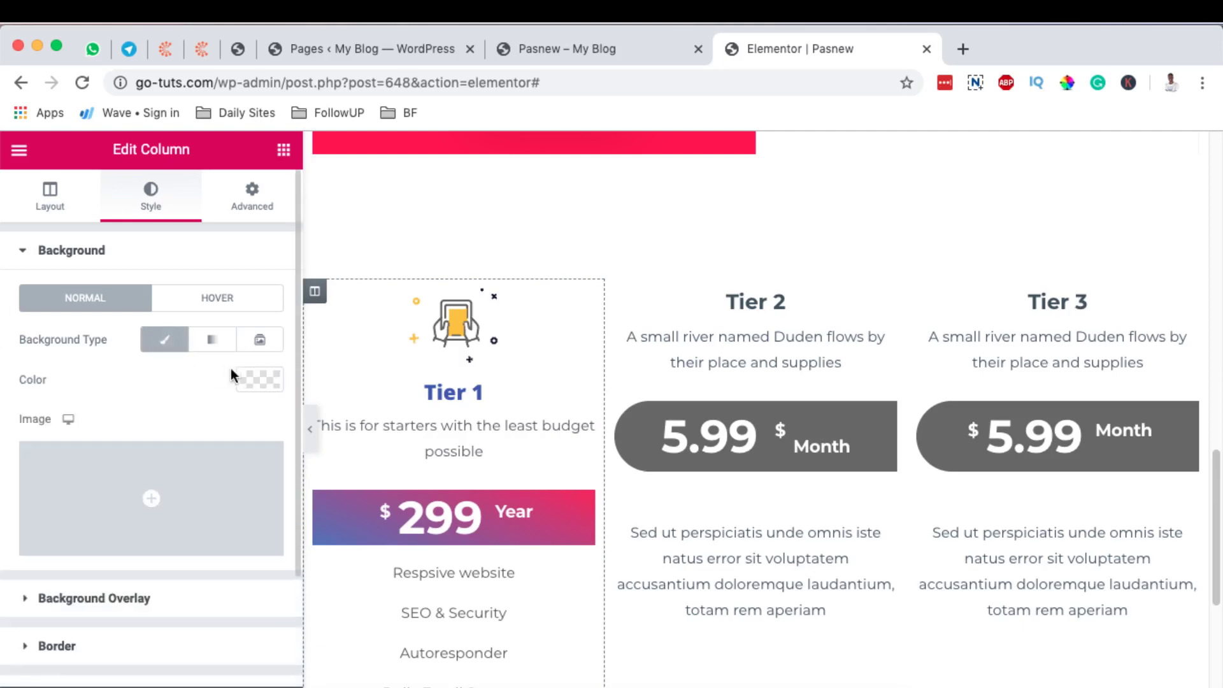
pyautogui.click(252, 383)
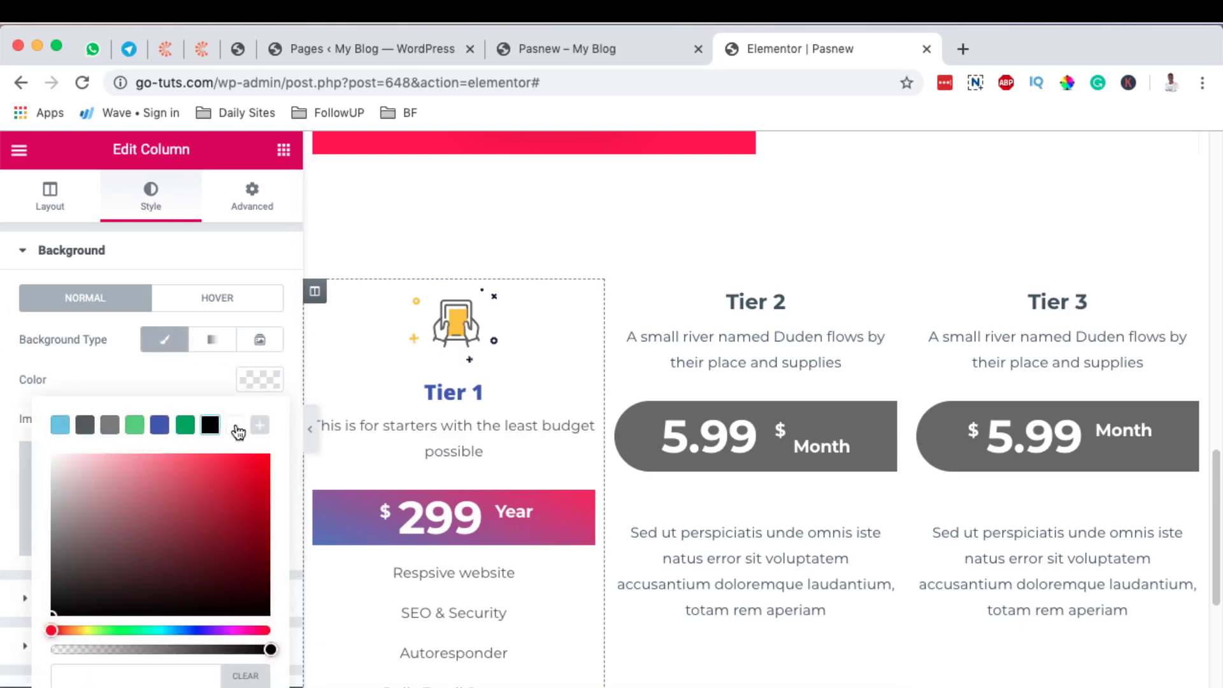
# Give the Tier 1 column a classic hover background in bright red (#EF001F)
pyautogui.click(209, 300)
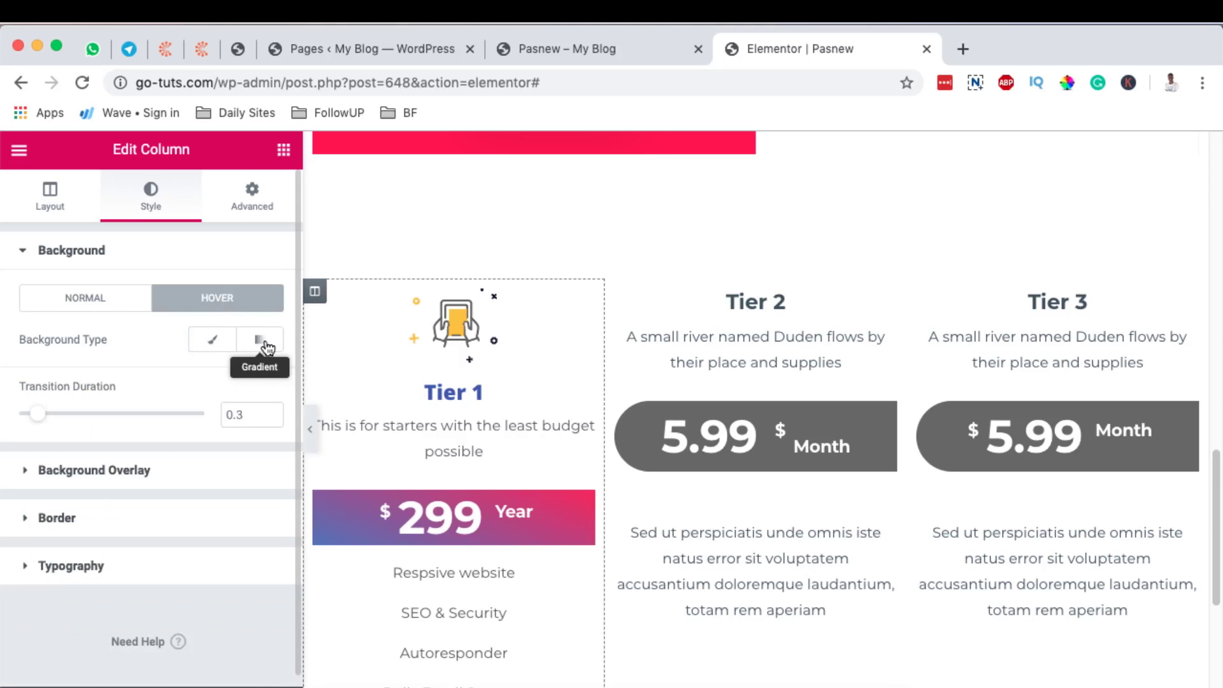
pyautogui.click(212, 340)
pyautogui.click(252, 380)
pyautogui.click(252, 385)
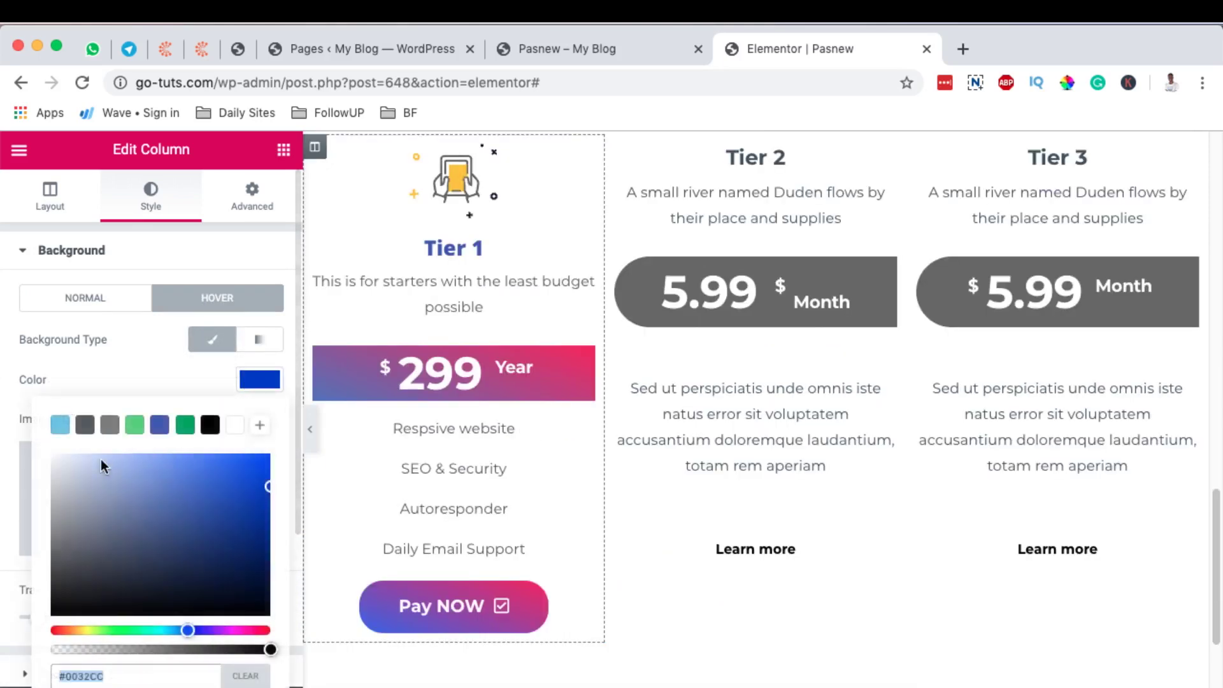
pyautogui.scroll(4, 554, 250)
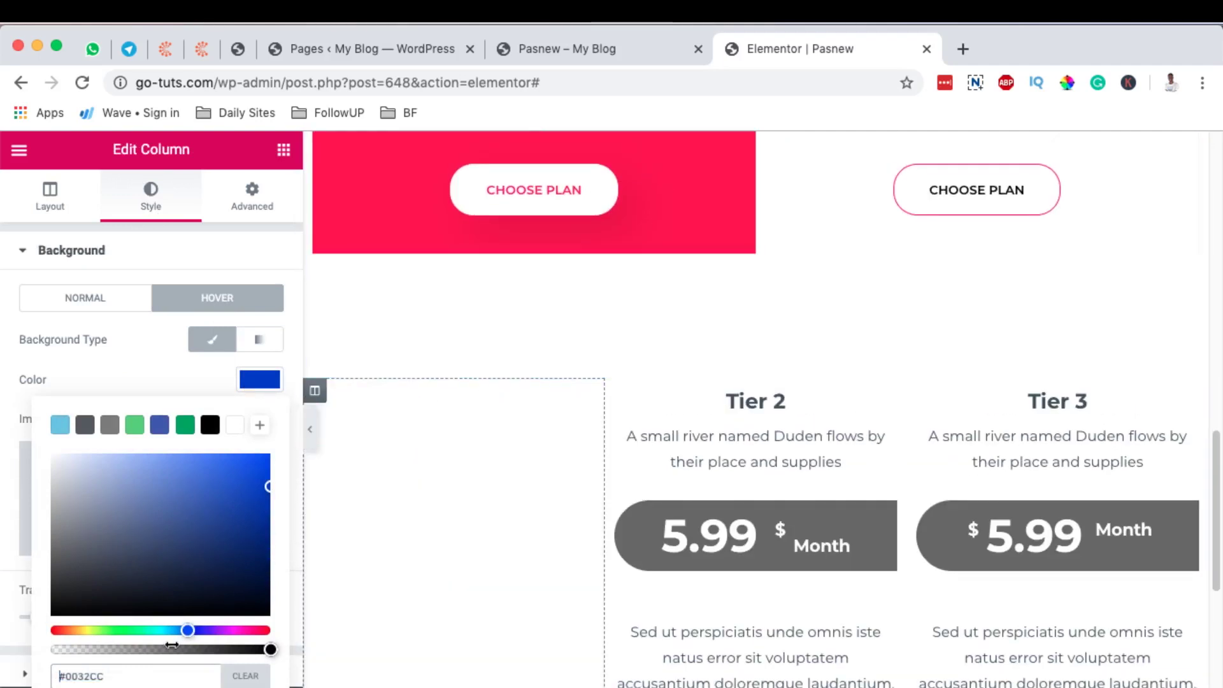
pyautogui.scroll(-3, 542, 501)
pyautogui.moveTo(187, 633); pyautogui.dragTo(268, 601)
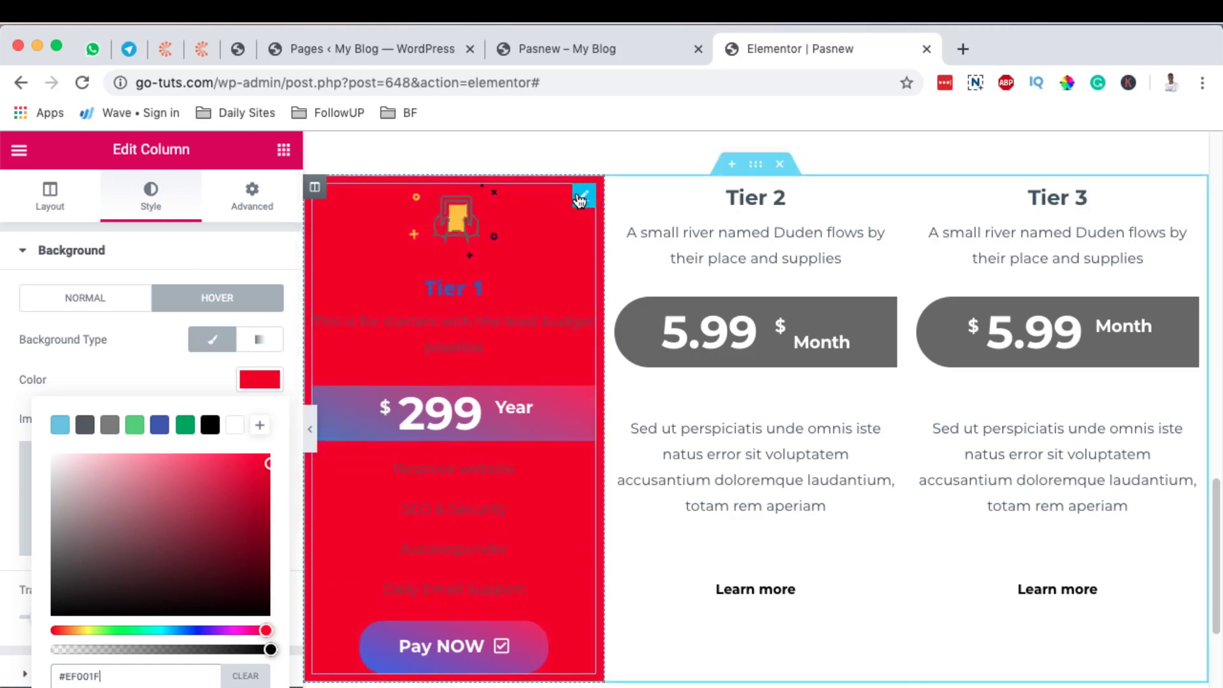
# Set the hover color of the Tier 1 pricing table's title to white
pyautogui.click(580, 200)
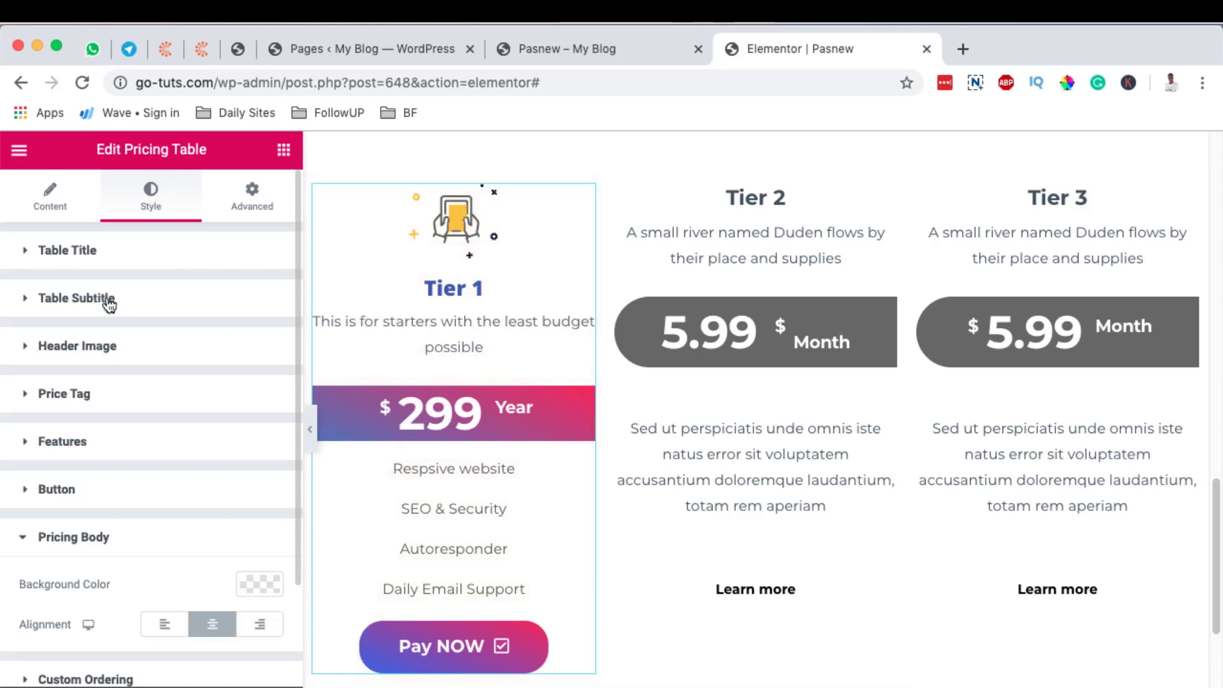
pyautogui.click(88, 255)
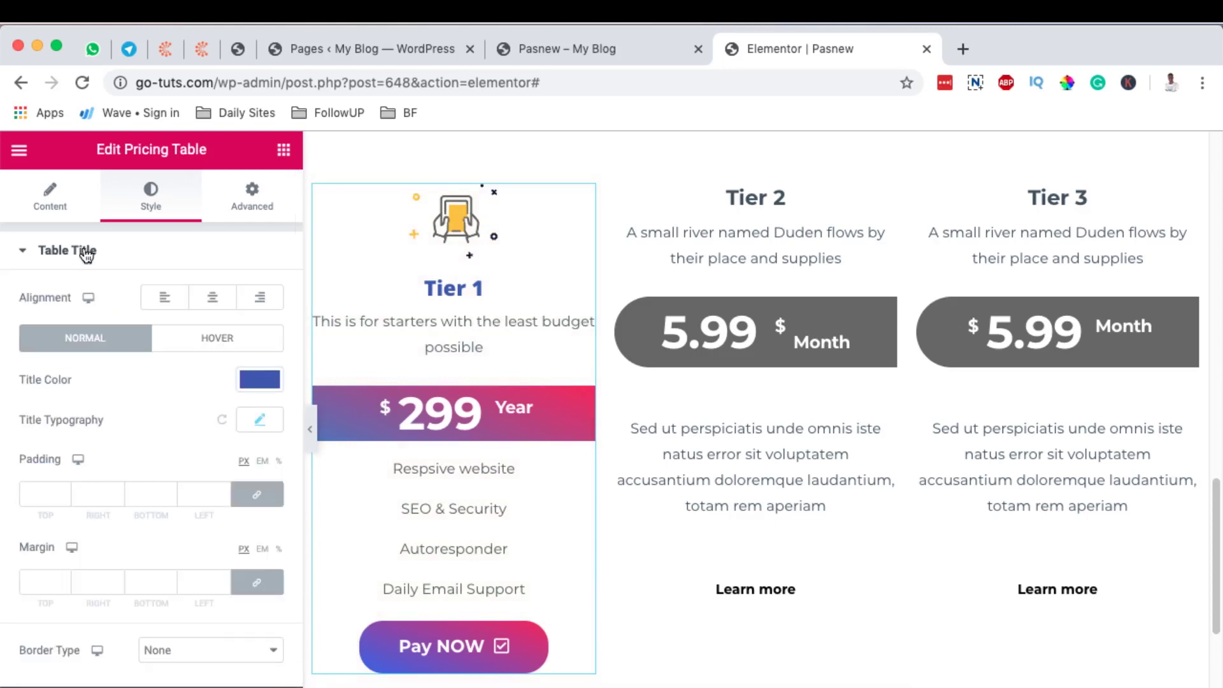
pyautogui.click(214, 339)
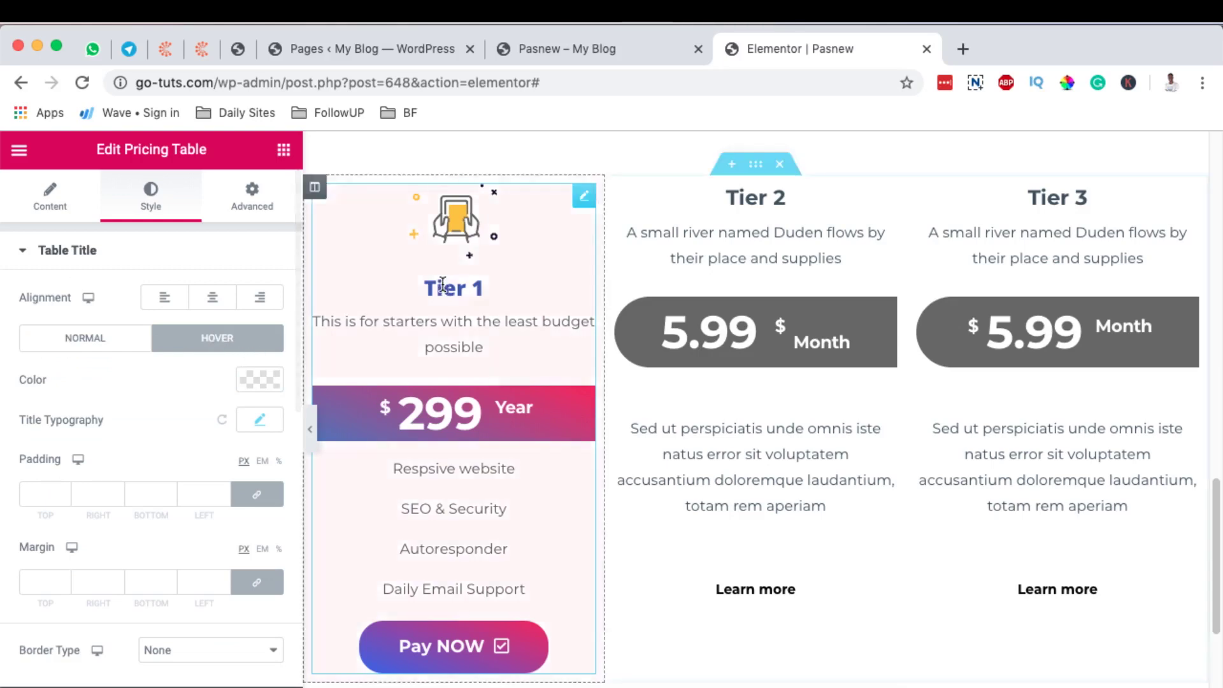
pyautogui.click(253, 389)
pyautogui.click(104, 451)
pyautogui.click(273, 382)
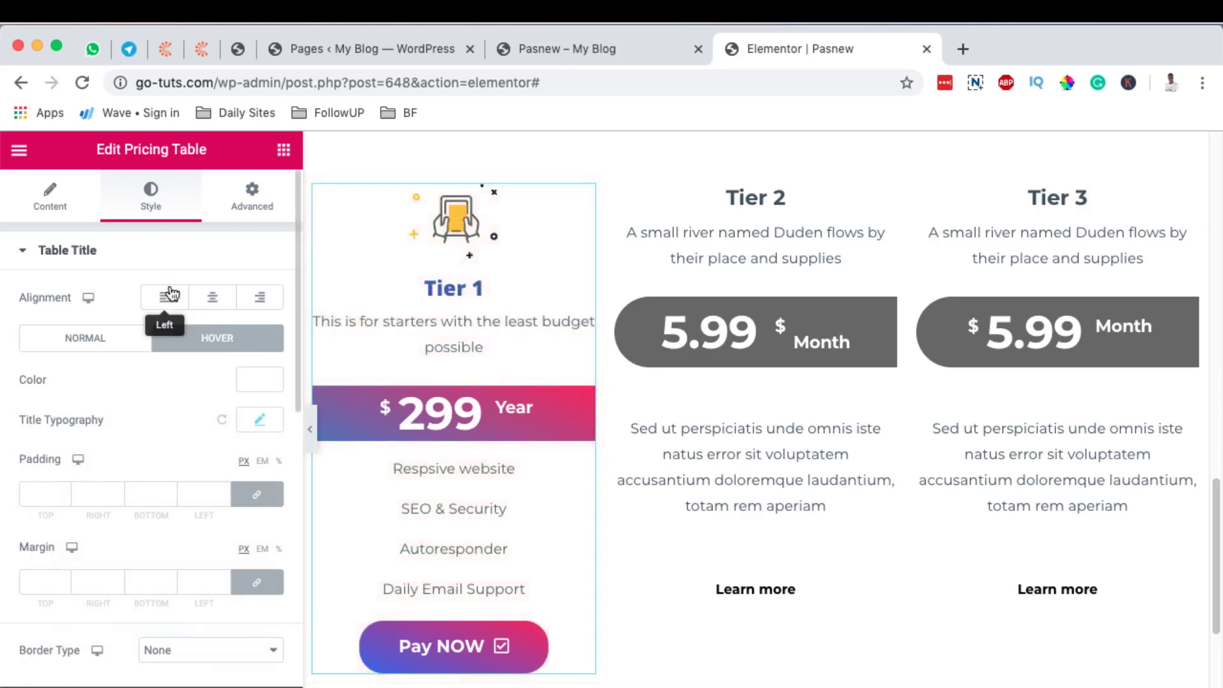
# Set the hover color of the Tier 1 pricing table's subtitle to white (#FFFFFF)
pyautogui.scroll(-1, 170, 411)
pyautogui.scroll(-6, 171, 415)
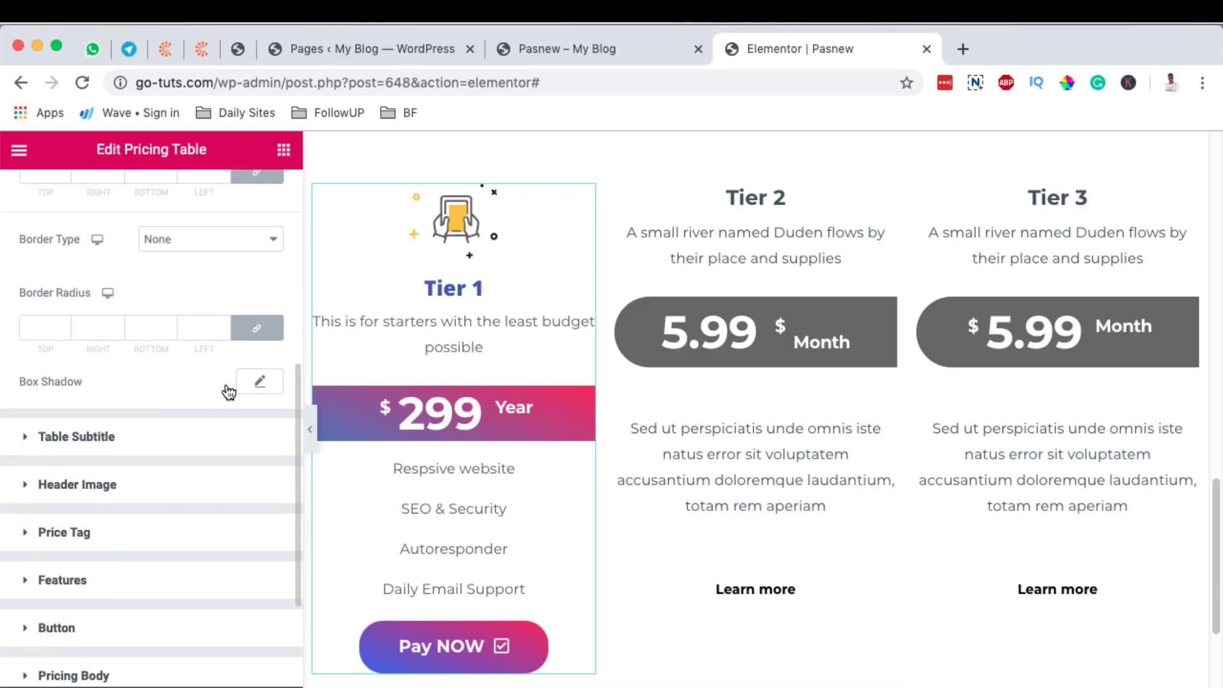
pyautogui.click(191, 437)
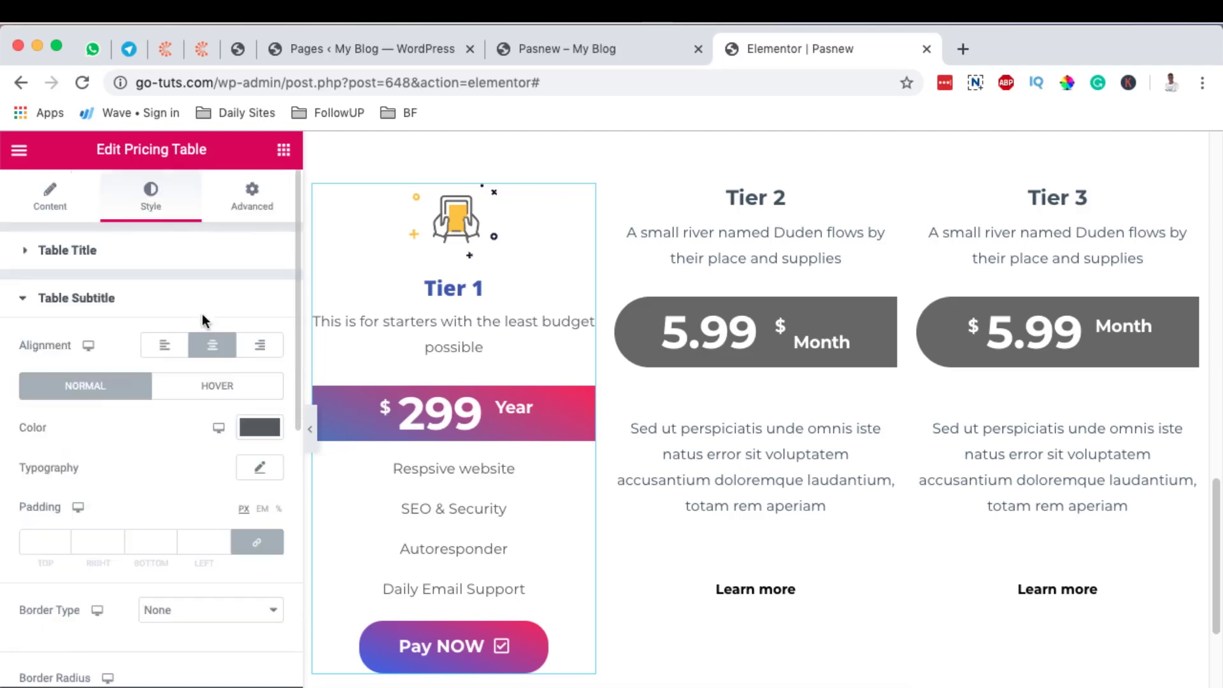
pyautogui.click(211, 386)
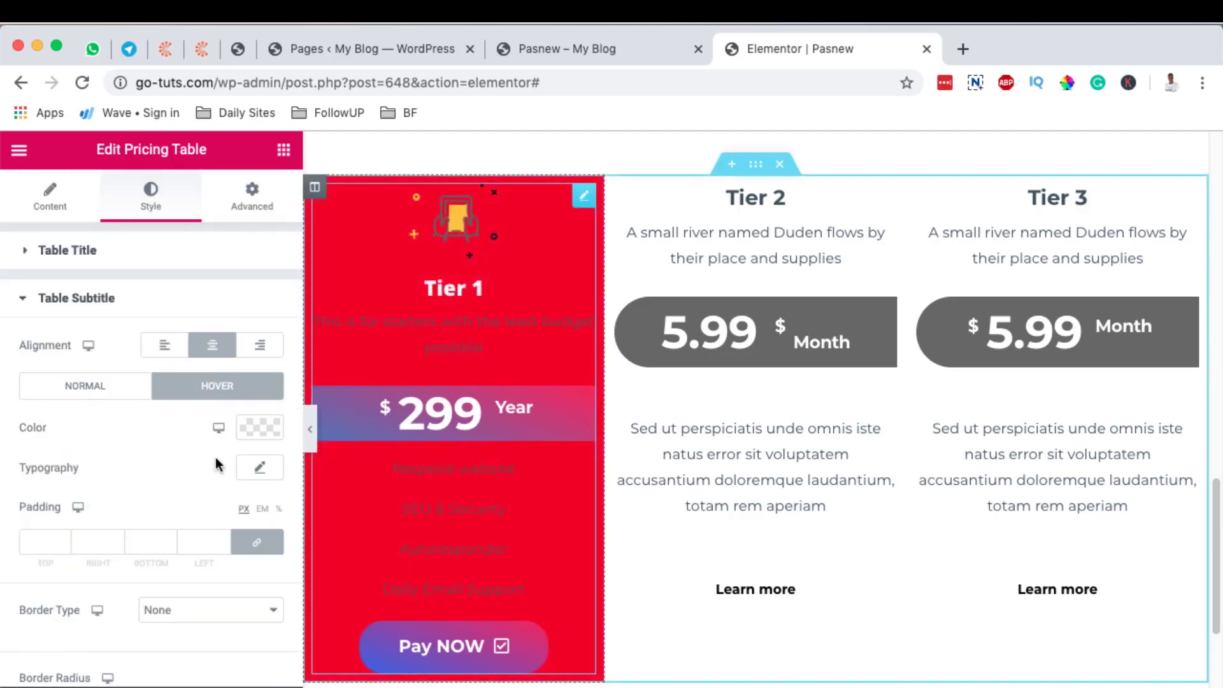
pyautogui.click(261, 428)
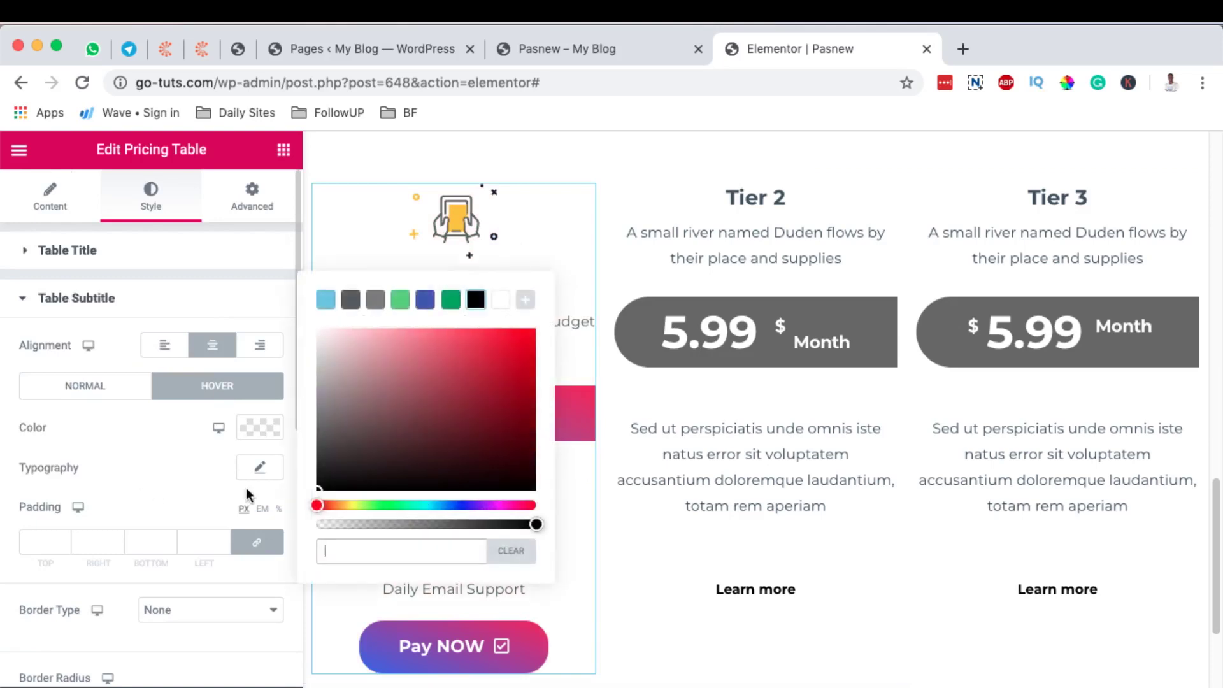
pyautogui.click(498, 308)
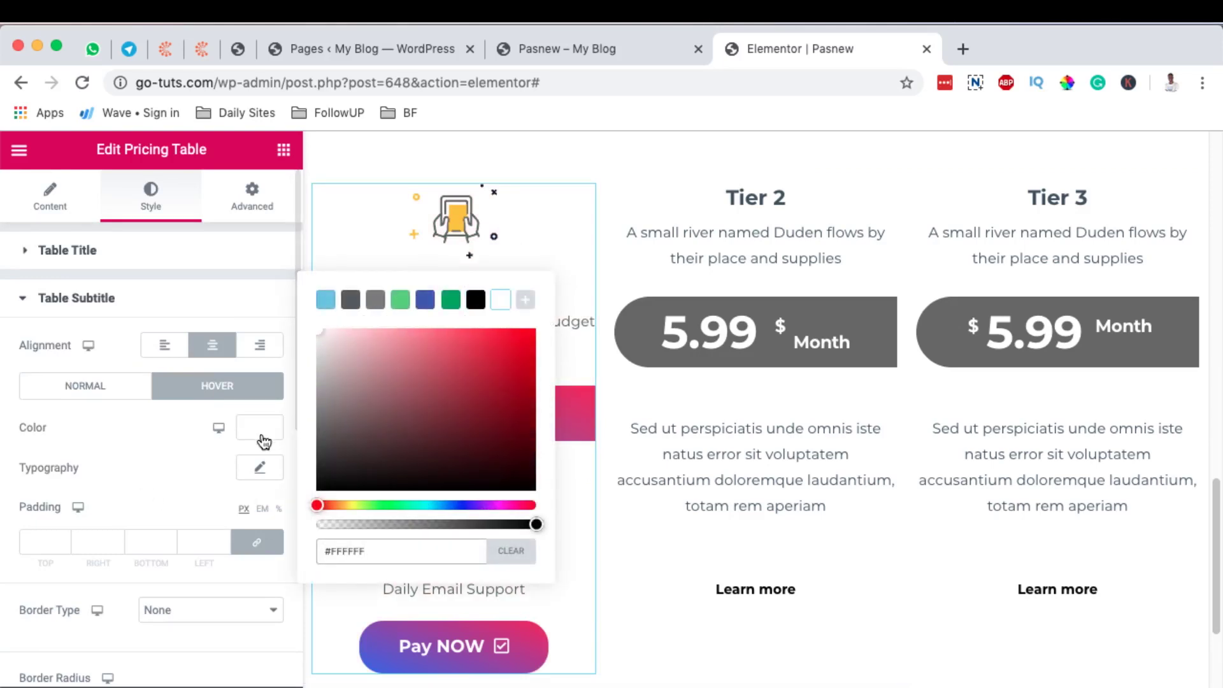
pyautogui.click(261, 436)
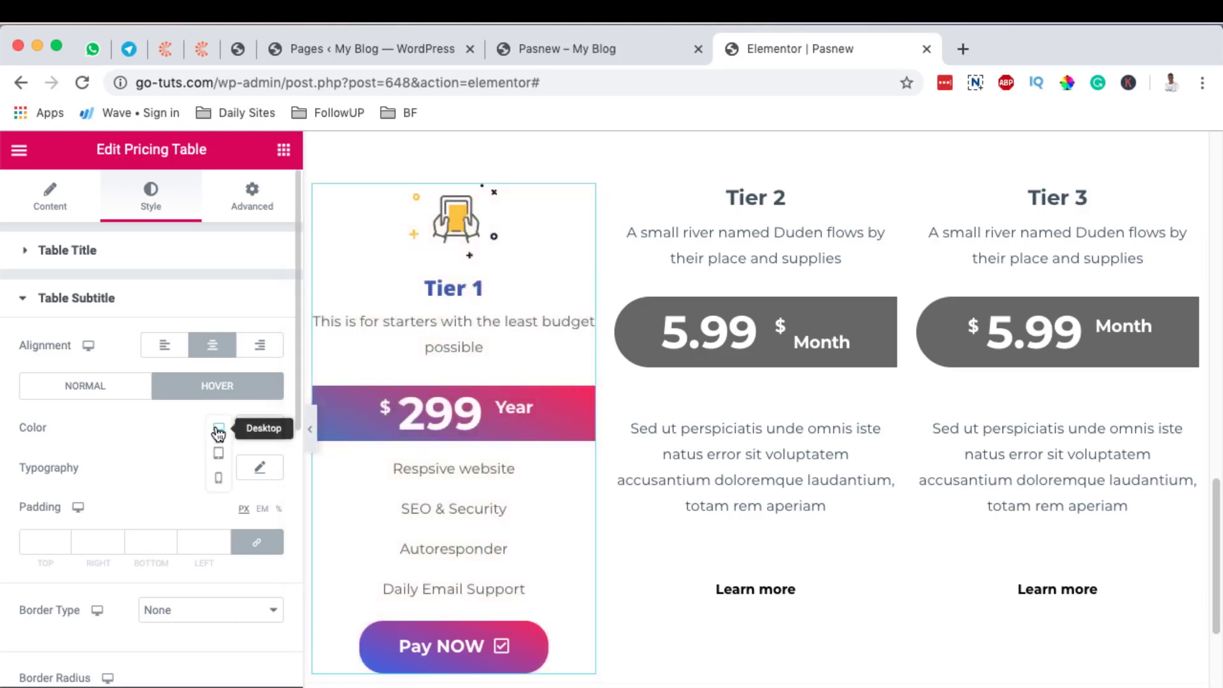
pyautogui.click(273, 428)
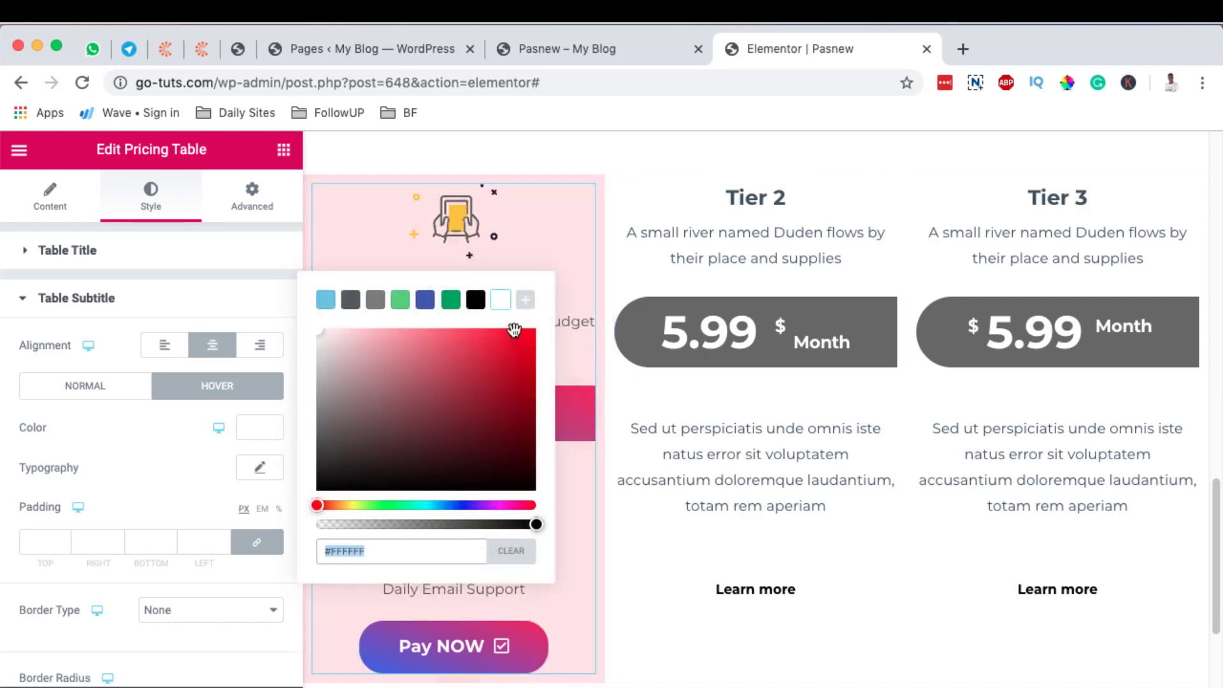
pyautogui.click(207, 304)
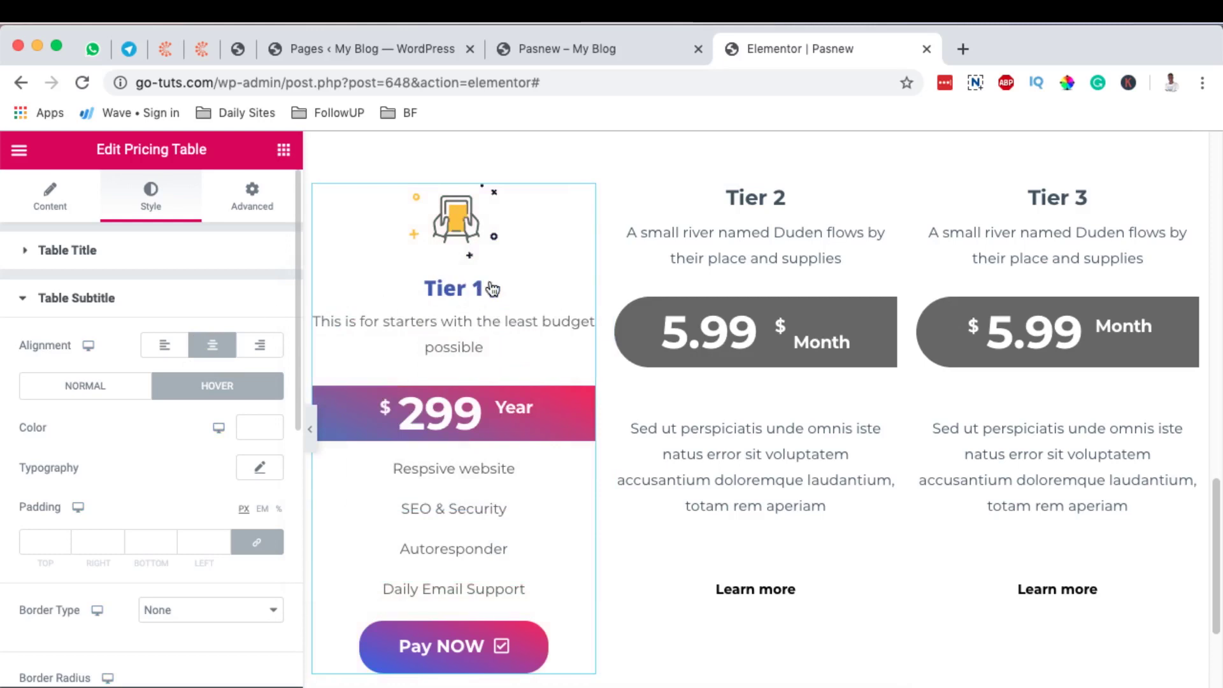
pyautogui.click(208, 305)
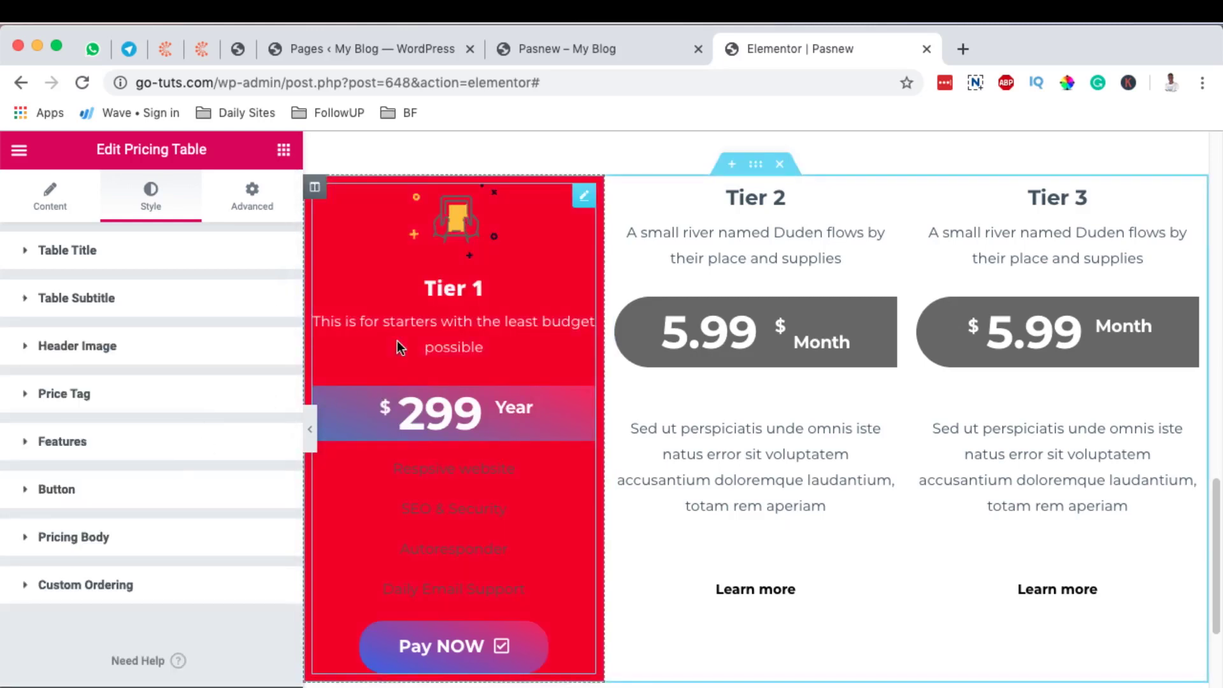
# Set the hover color of the Tier 1 features list to white
pyautogui.scroll(-3, 396, 340)
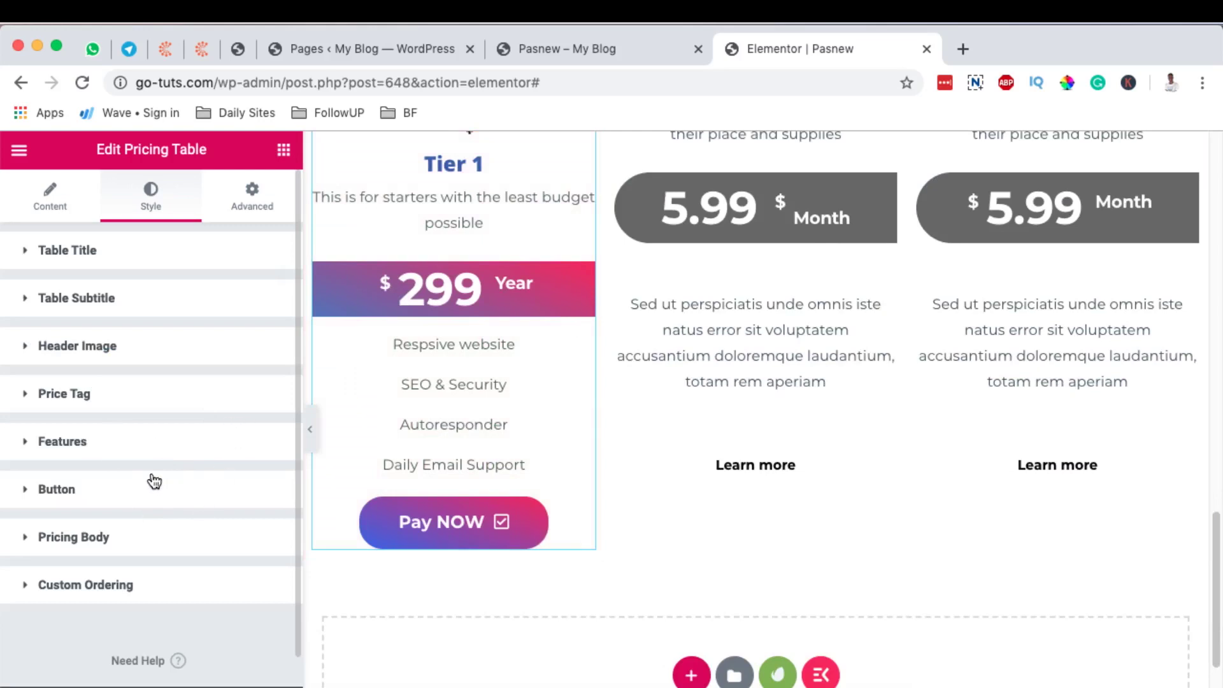
pyautogui.click(156, 453)
pyautogui.scroll(-3, 185, 492)
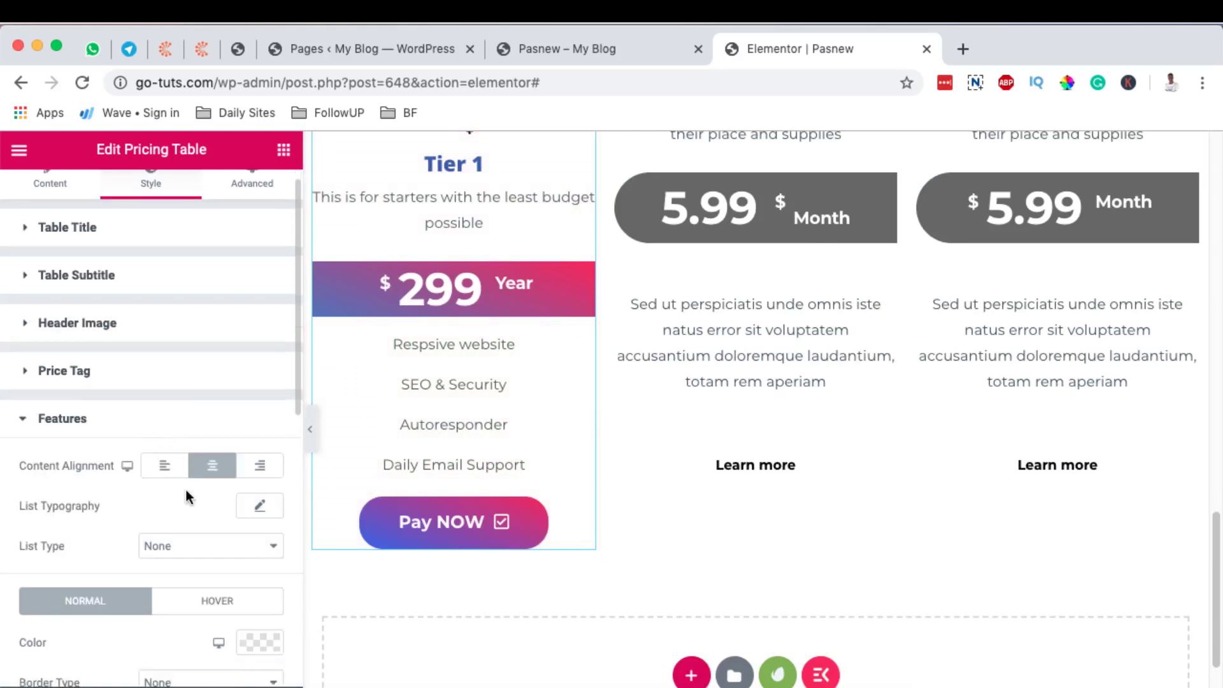
pyautogui.click(214, 468)
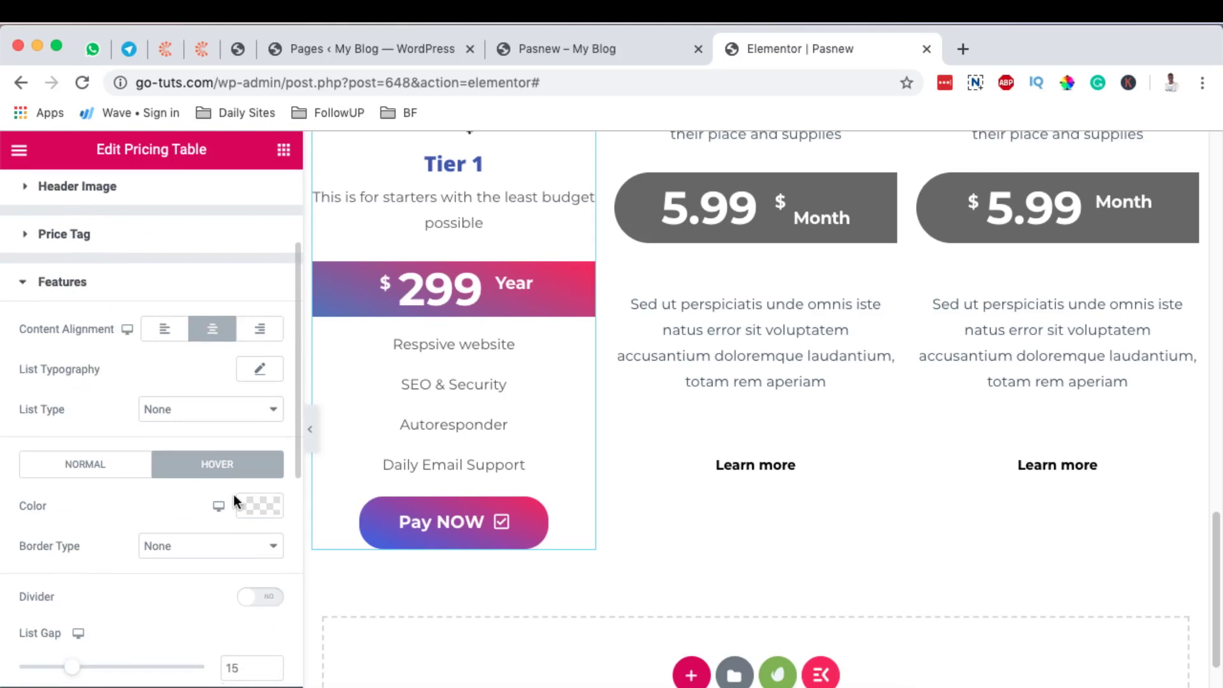
pyautogui.scroll(-1, 263, 515)
pyautogui.click(254, 467)
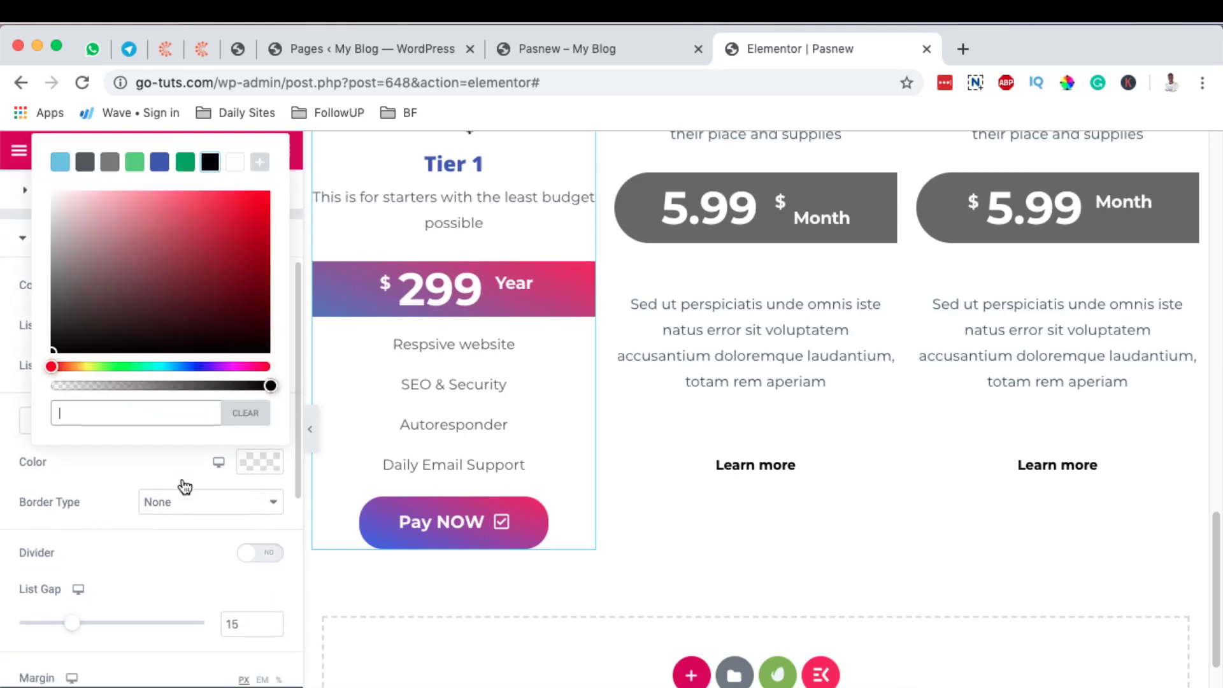
pyautogui.click(234, 162)
pyautogui.scroll(3, 514, 459)
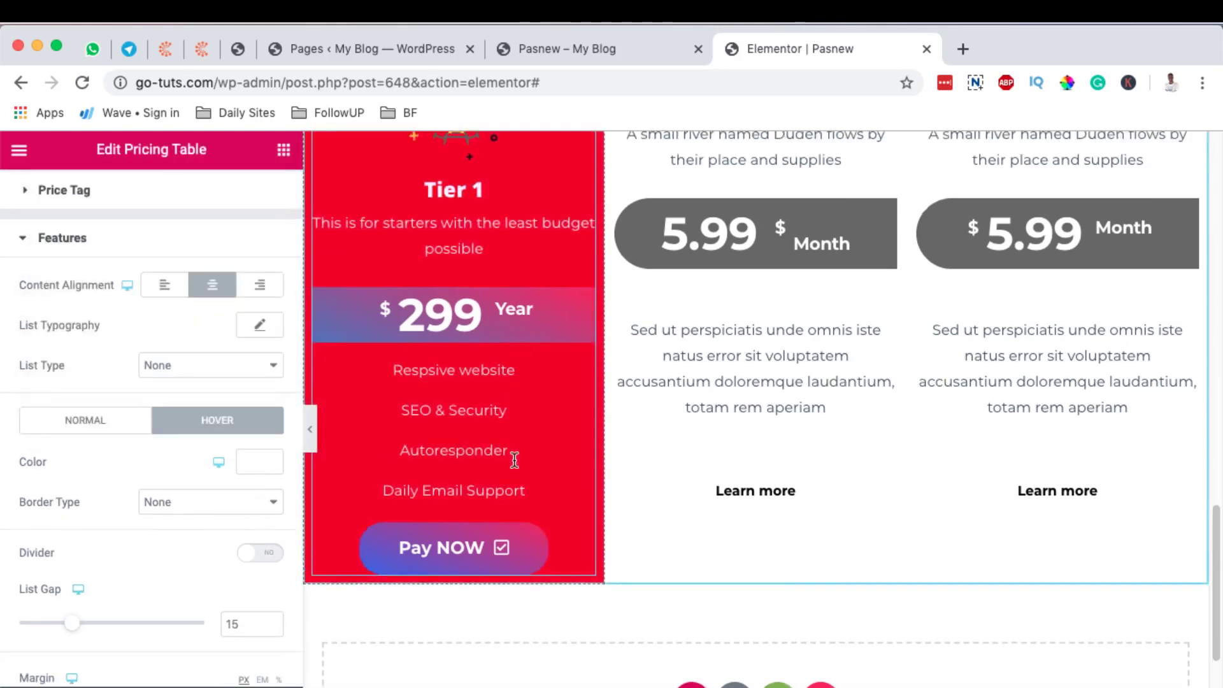
pyautogui.scroll(2, 507, 484)
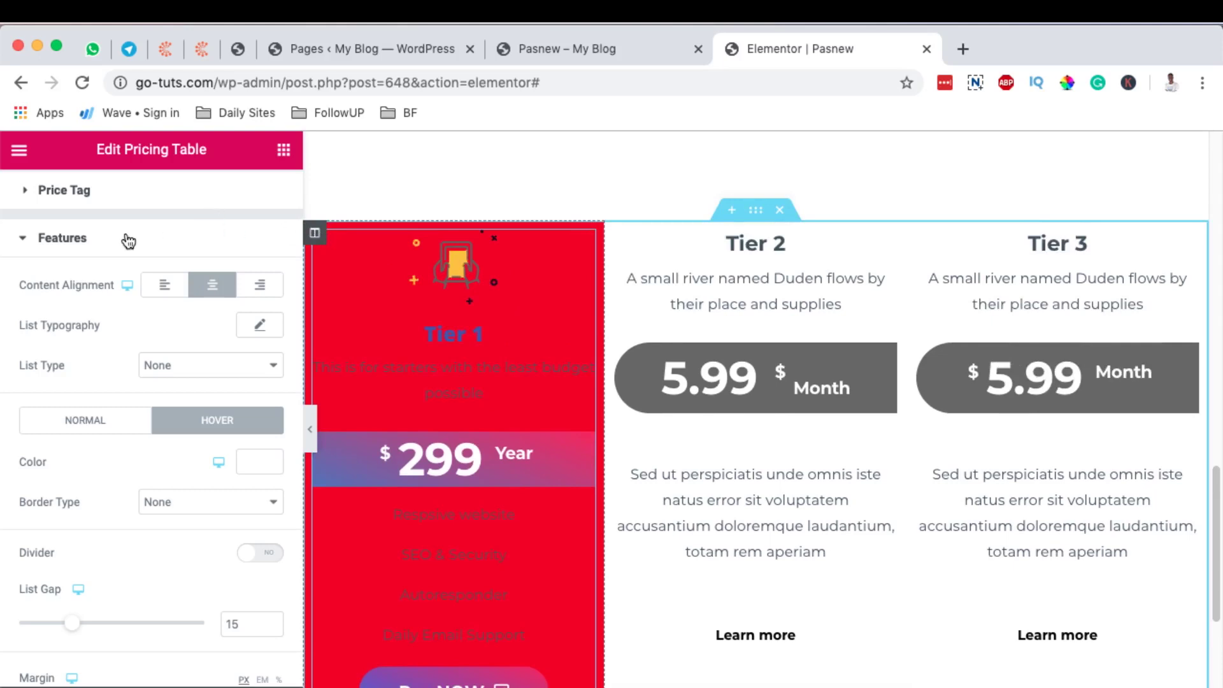
# Set the Tier 1 column's padding to 20 px on all four sides
pyautogui.click(315, 234)
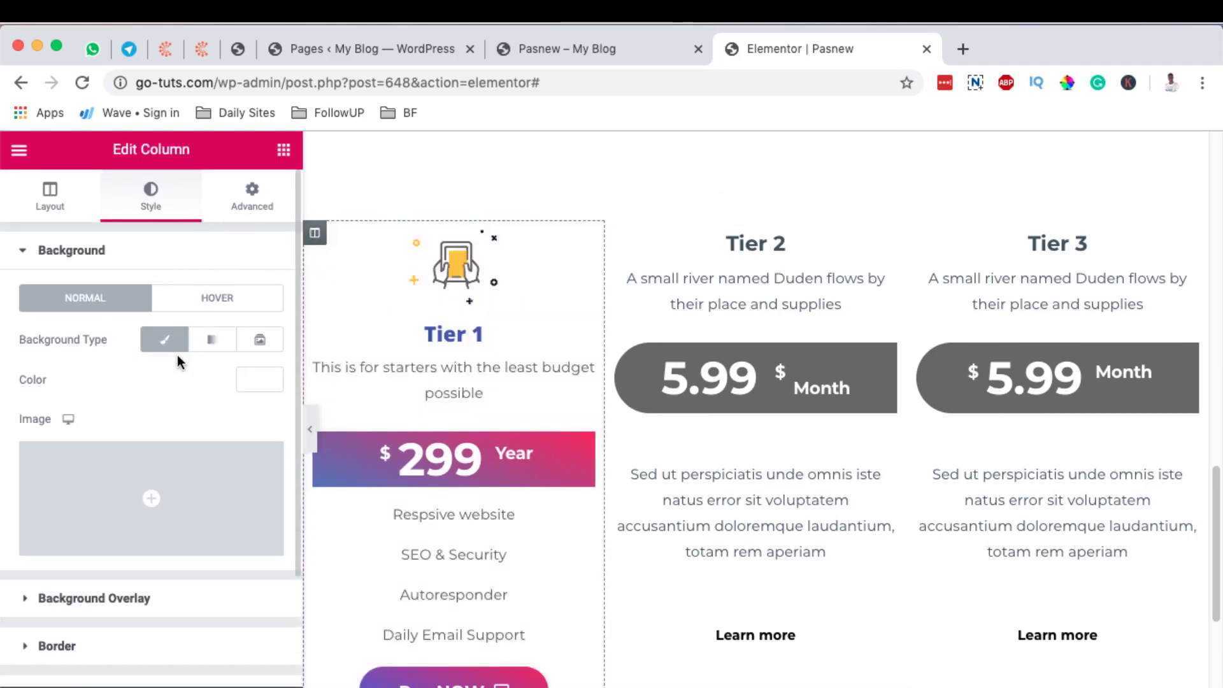
pyautogui.scroll(-2, 177, 354)
pyautogui.scroll(2, 177, 354)
pyautogui.click(254, 198)
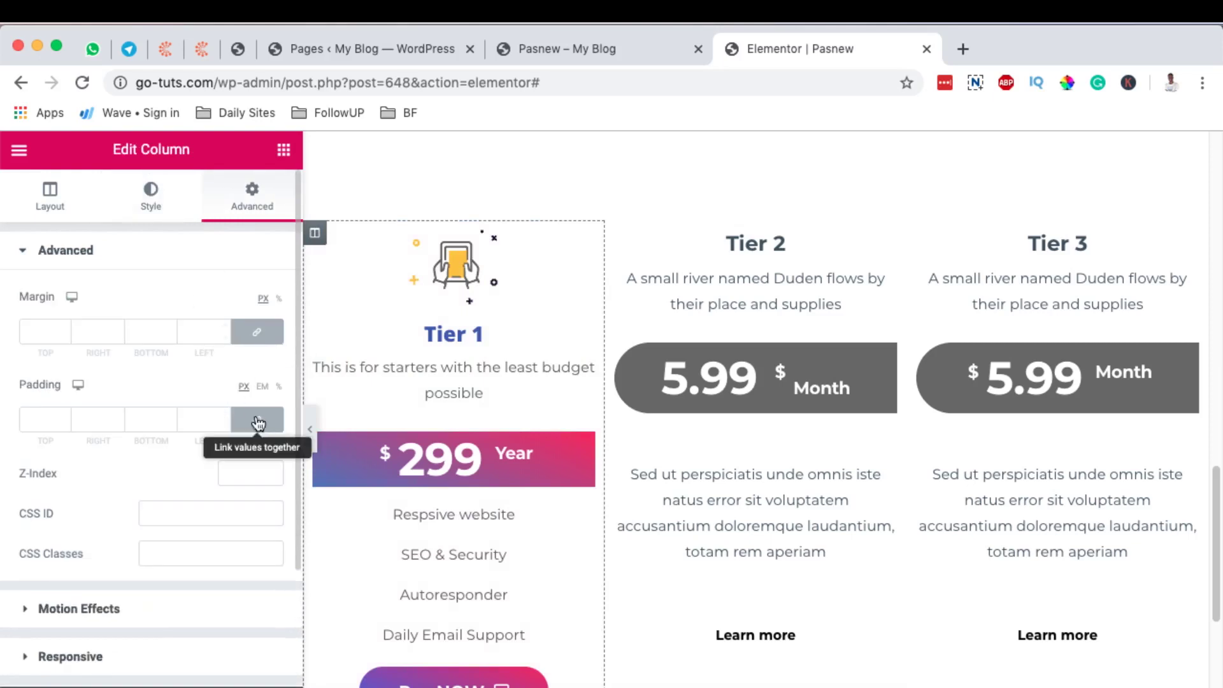
pyautogui.click(38, 419)
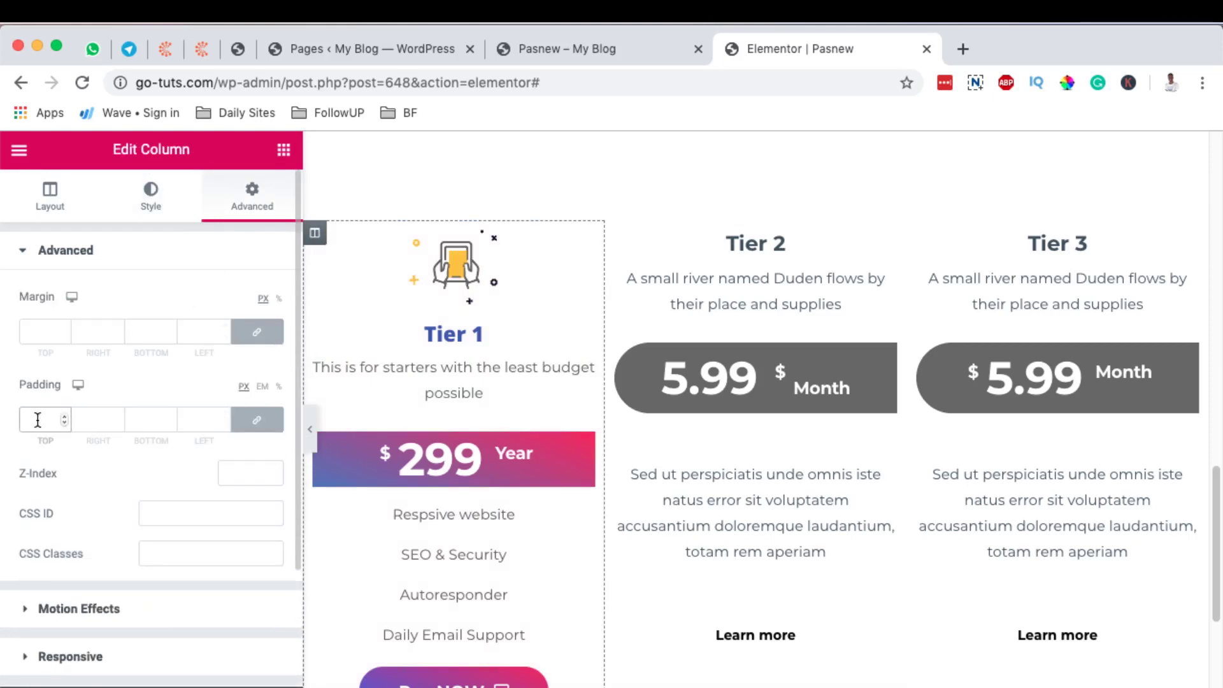
pyautogui.write('20')
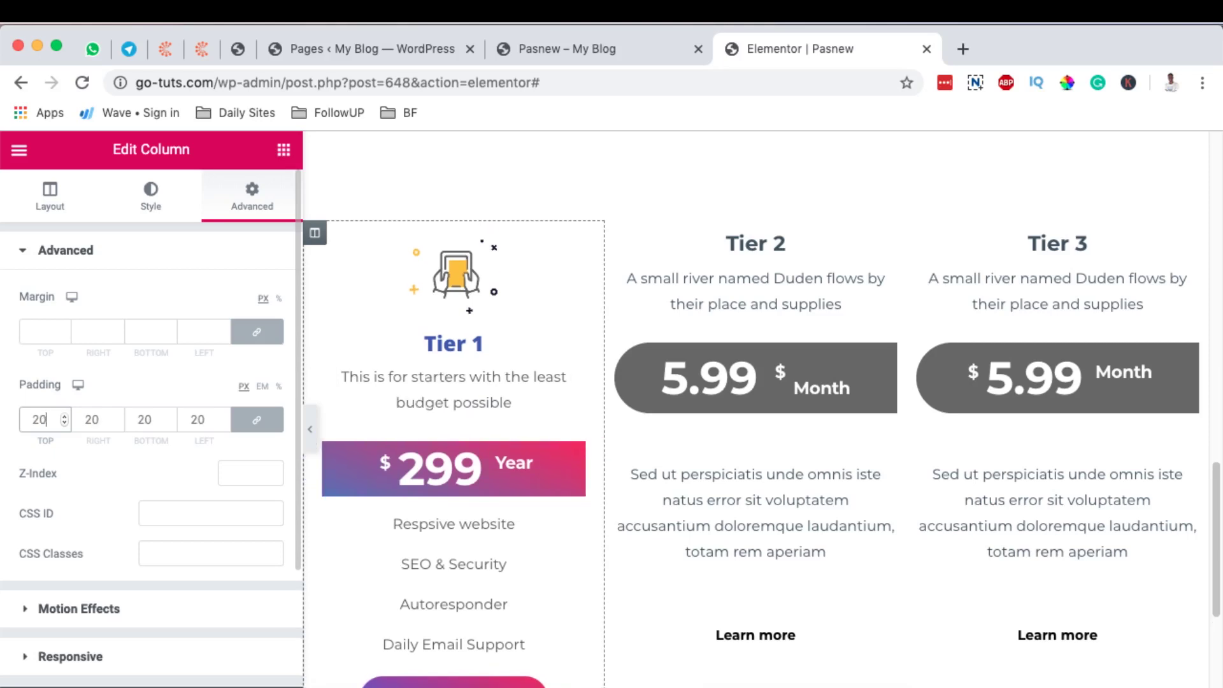
pyautogui.scroll(-3, 389, 423)
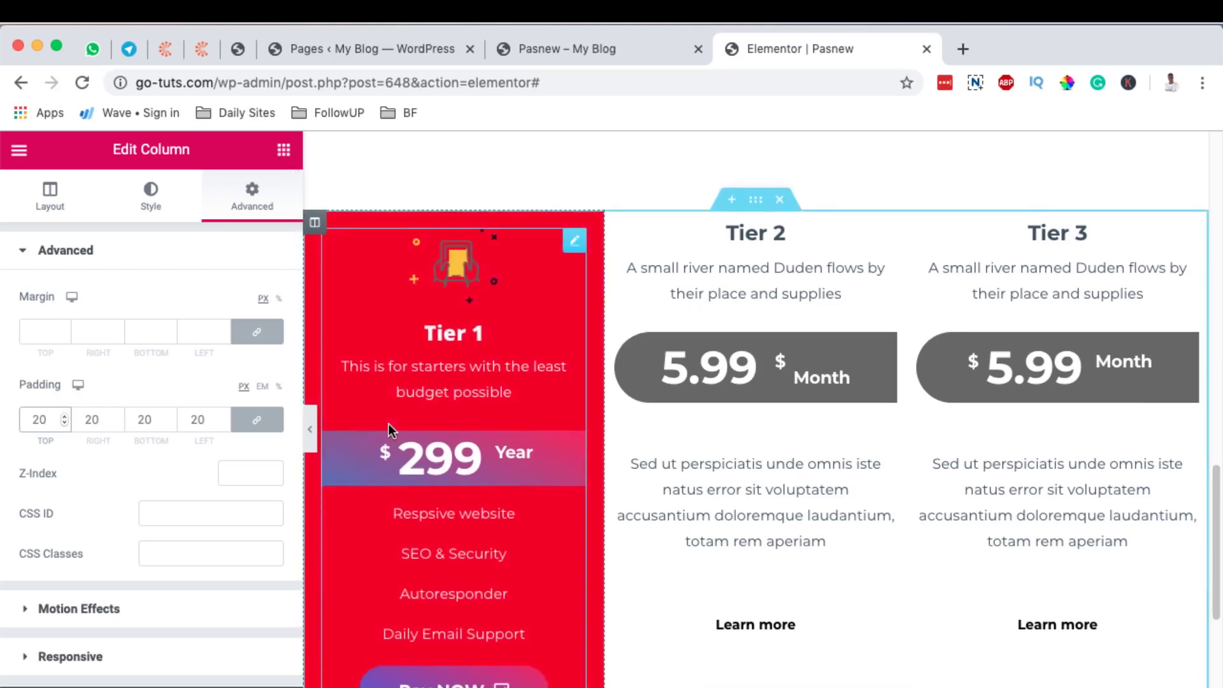
# Unlink the Tier 1 column's padding values and set its top and bottom padding to 30 px
pyautogui.scroll(2, 425, 455)
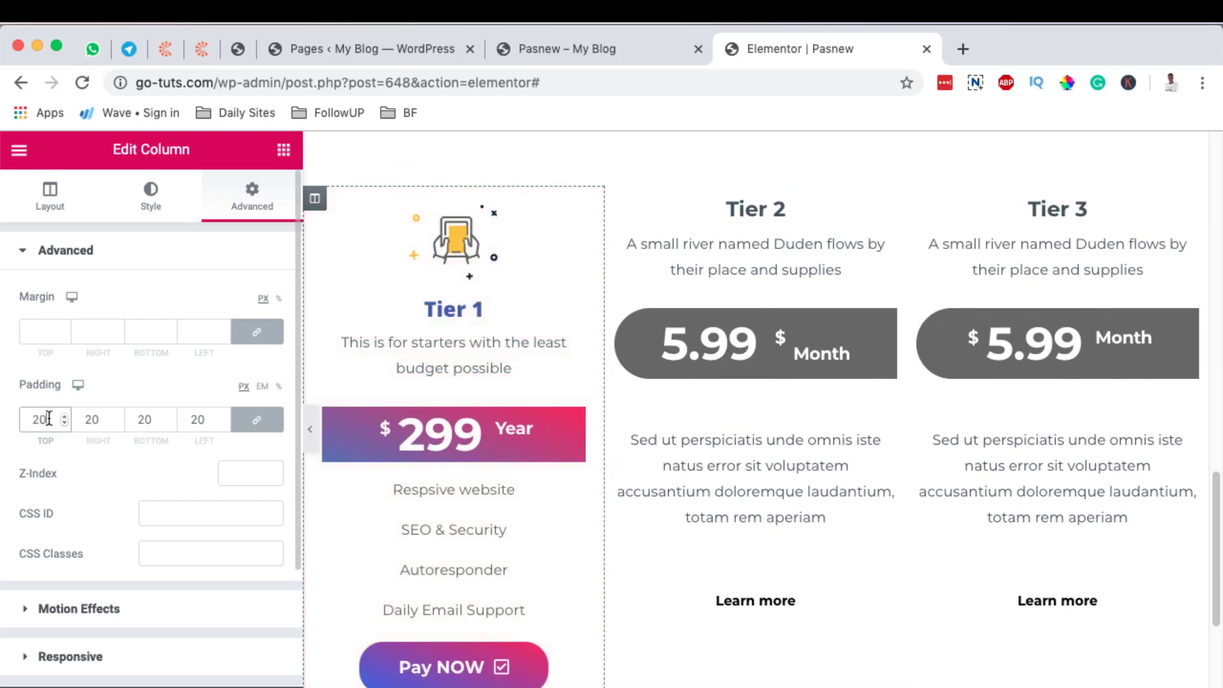
pyautogui.click(258, 421)
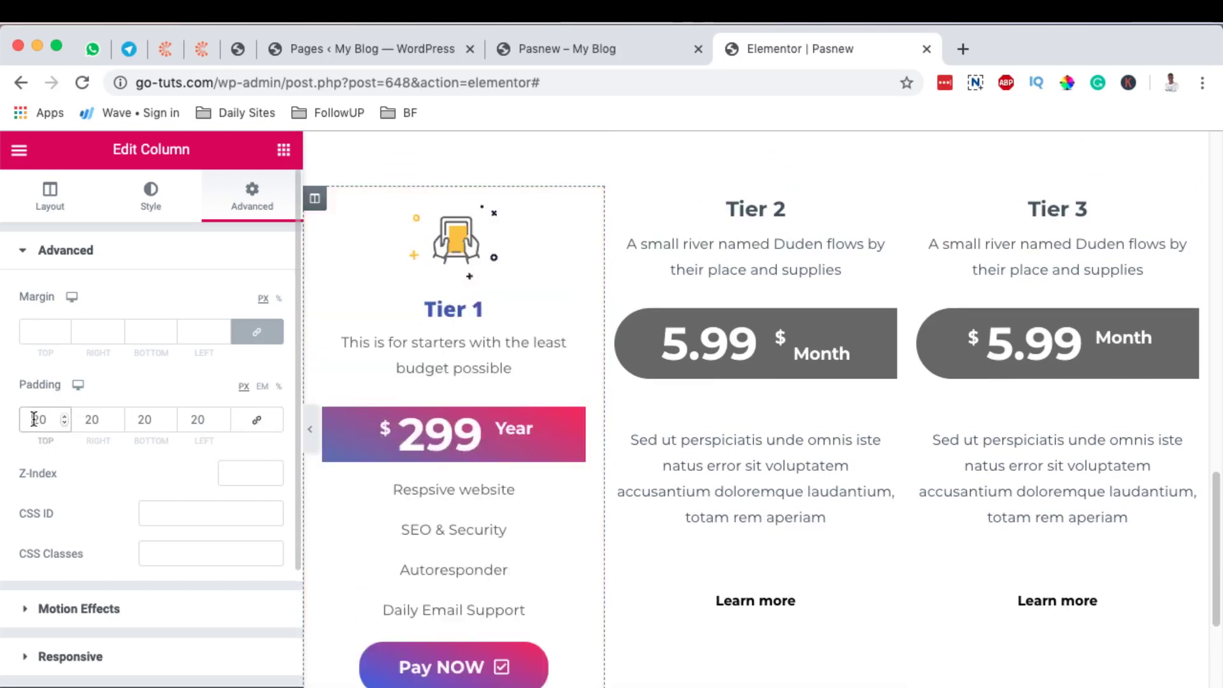
pyautogui.write('3')
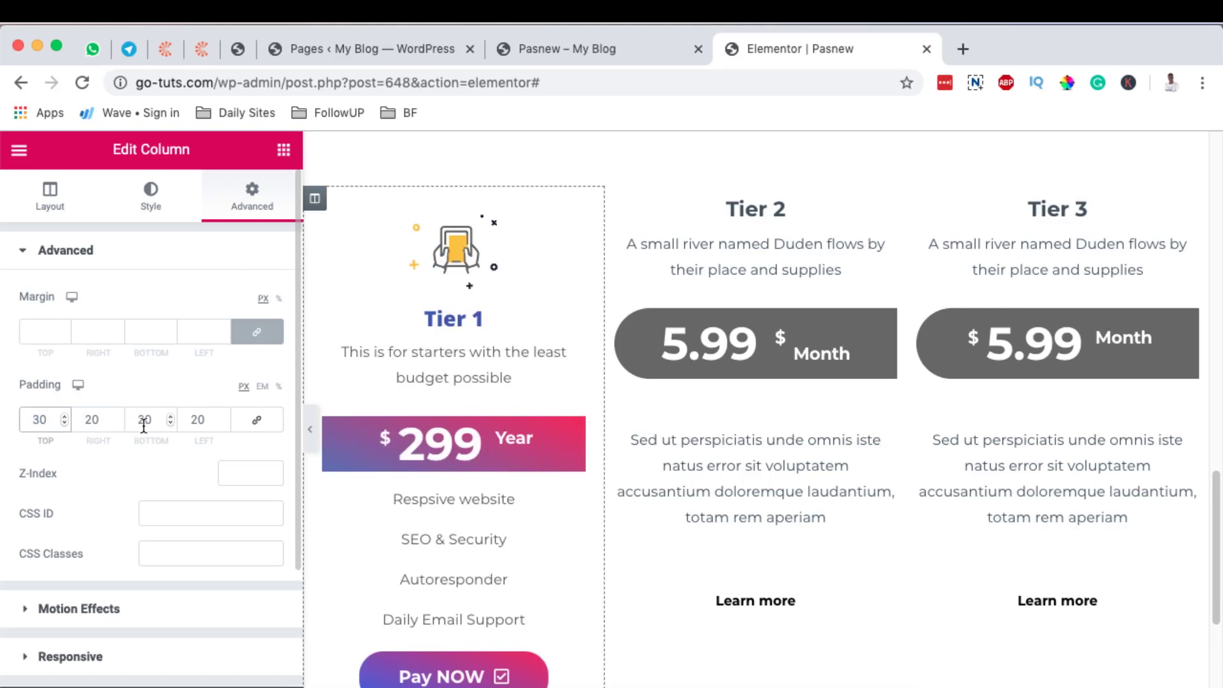
pyautogui.click(145, 416)
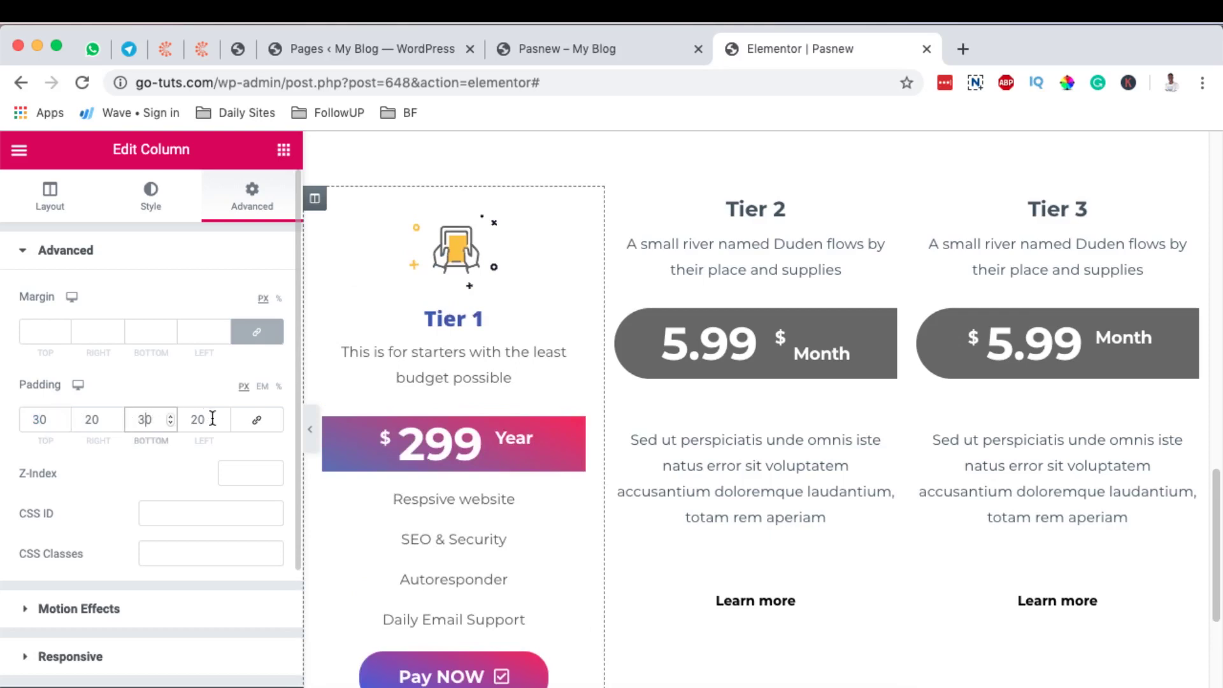
pyautogui.scroll(-2, 497, 417)
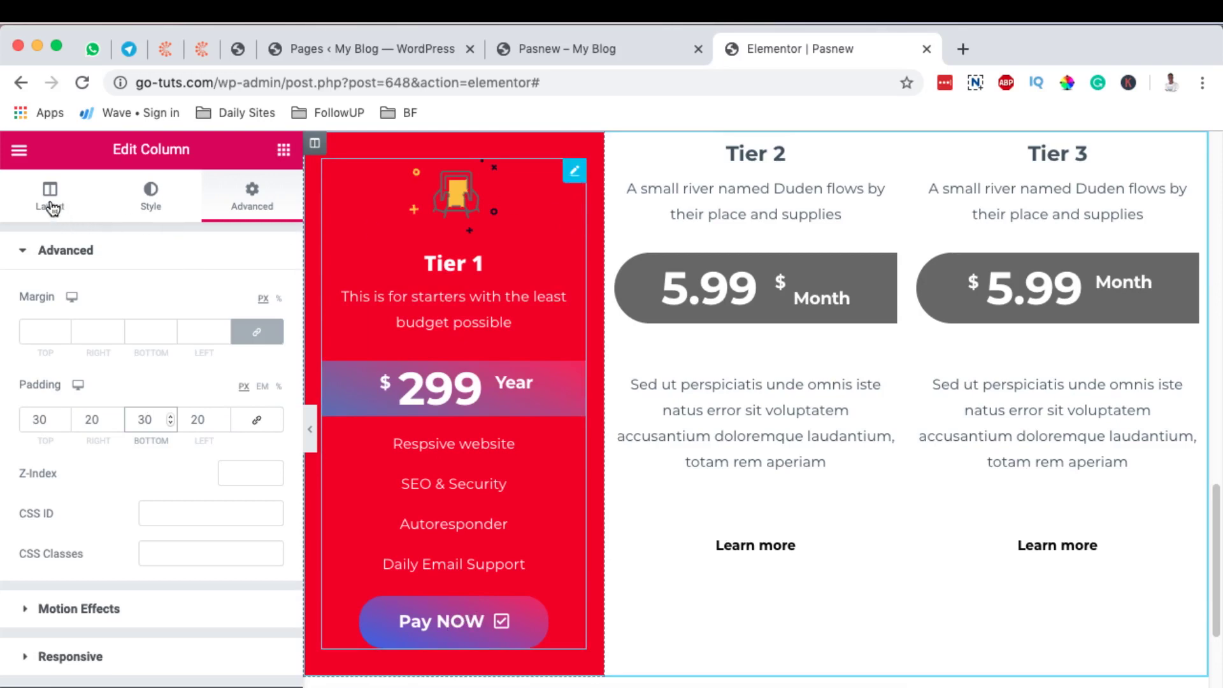
# Link the Tier 1 pricing table's Pay NOW button to the site's contact AE Template instead of the # placeholder
pyautogui.hotkey('ctrl', 'z')
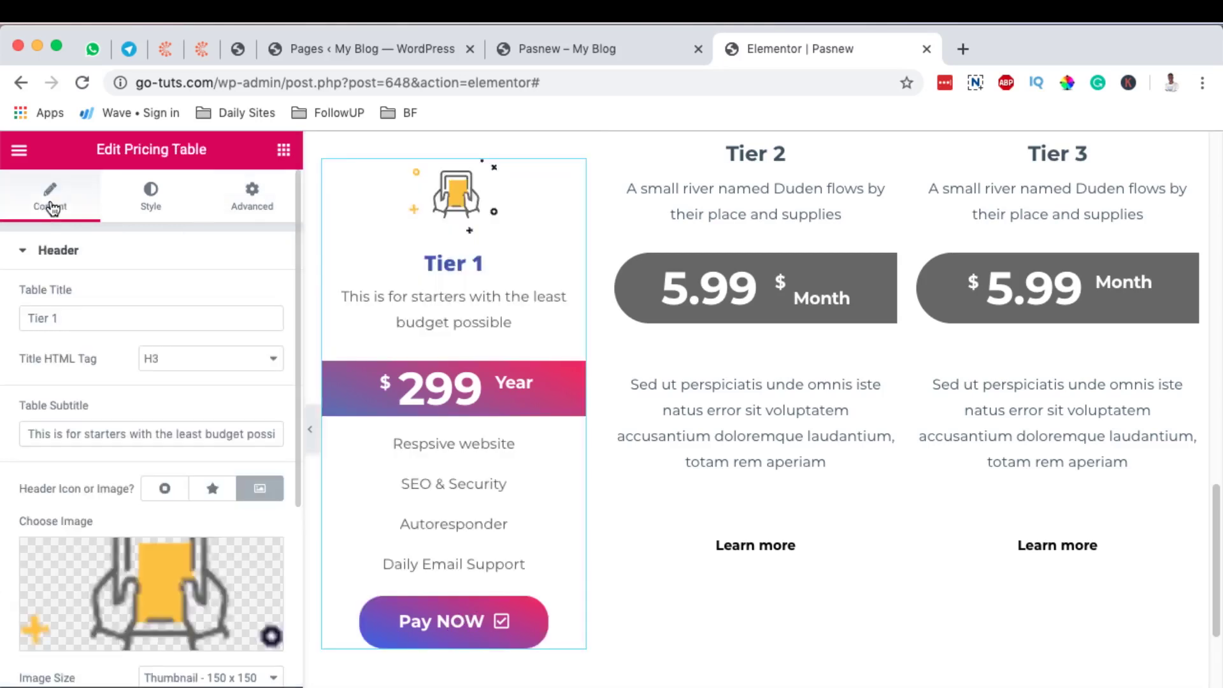
pyautogui.scroll(-3, 139, 418)
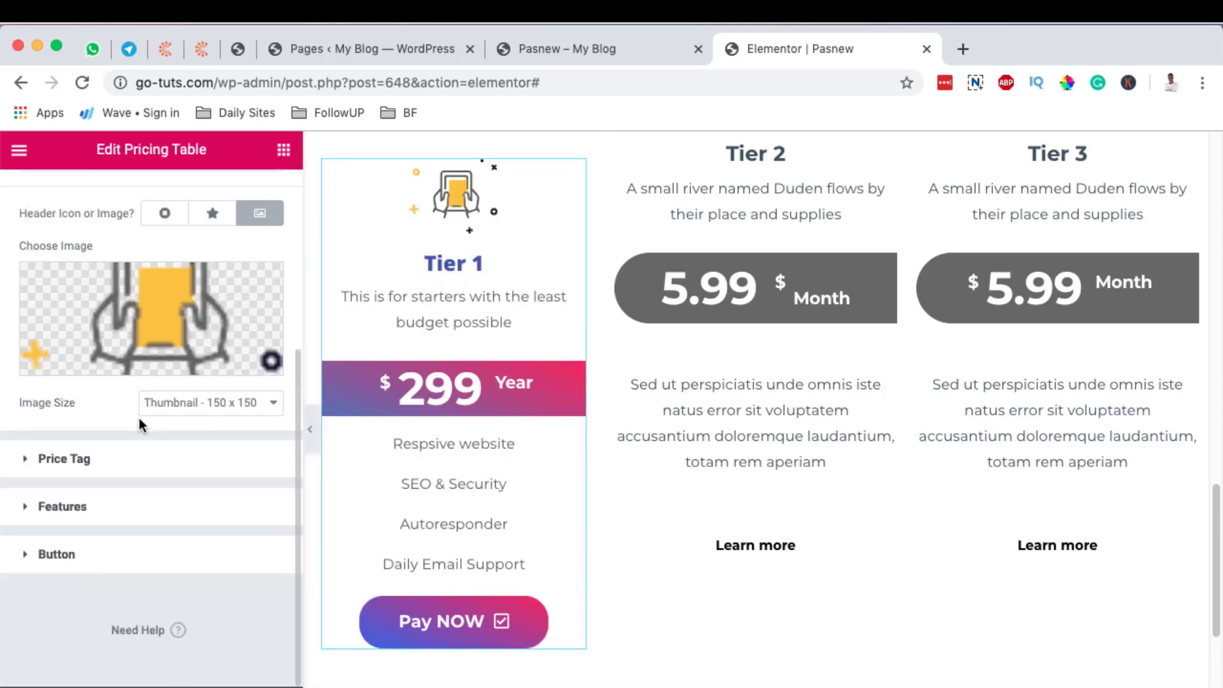
pyautogui.click(61, 554)
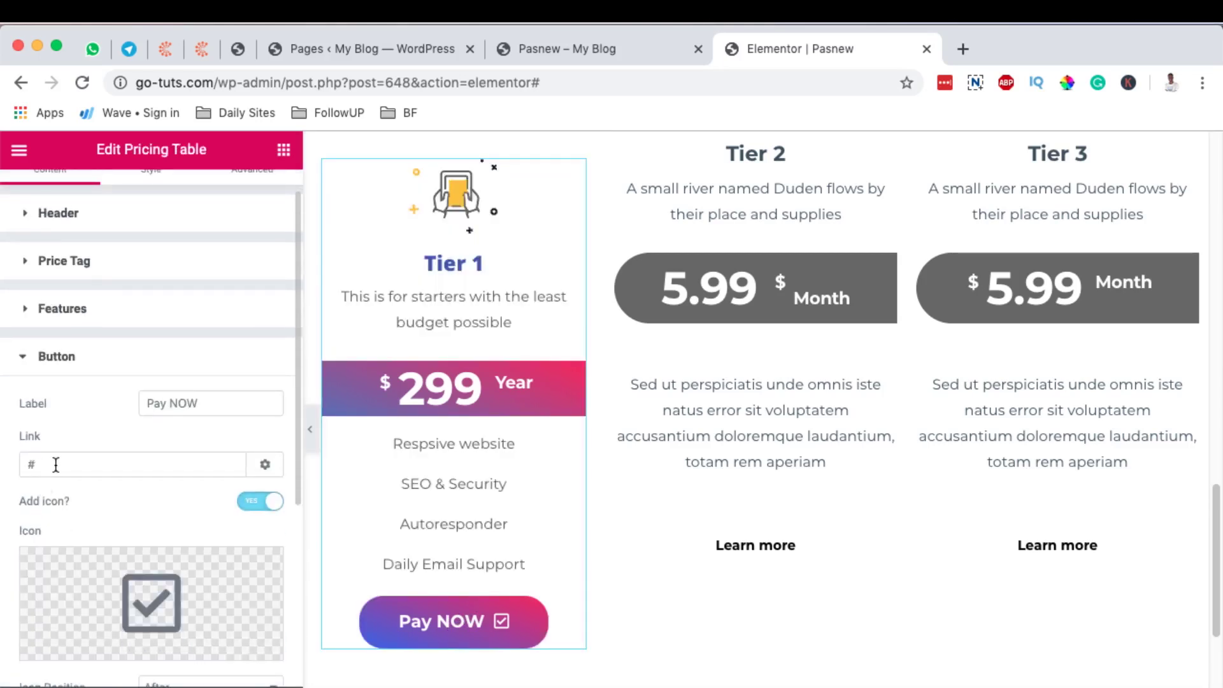
pyautogui.doubleClick(56, 465)
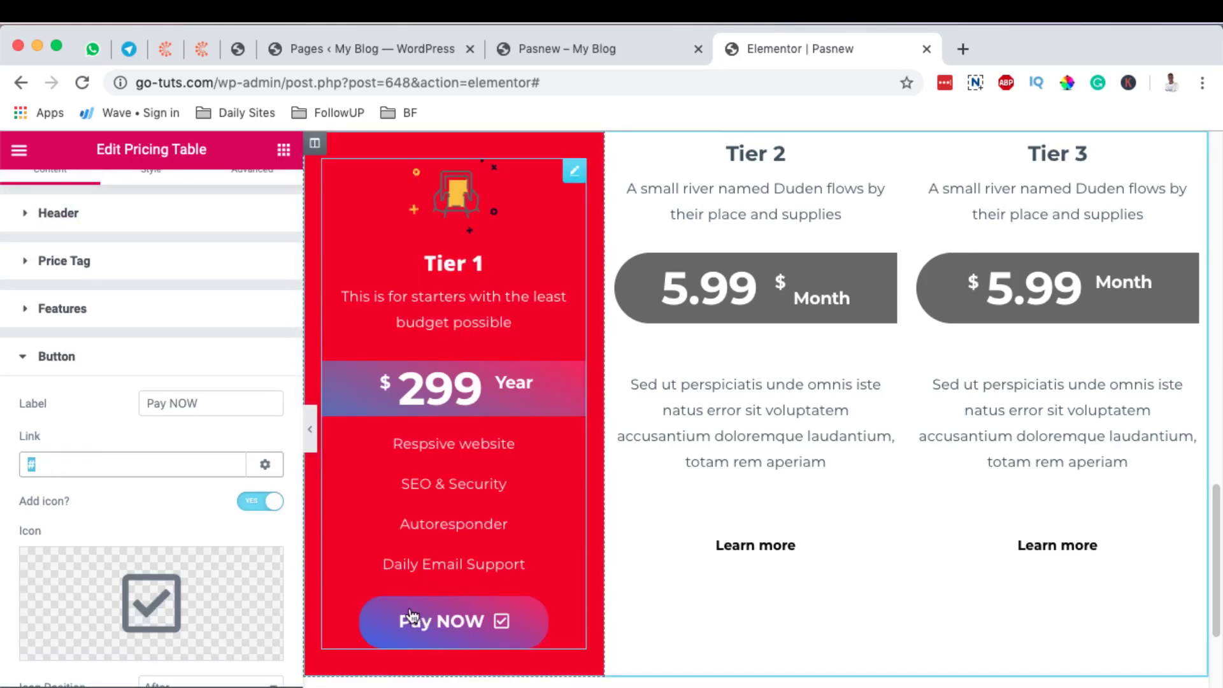
pyautogui.write('https://go-tuts.com/pasnew/')
pyautogui.press('BackSpace')
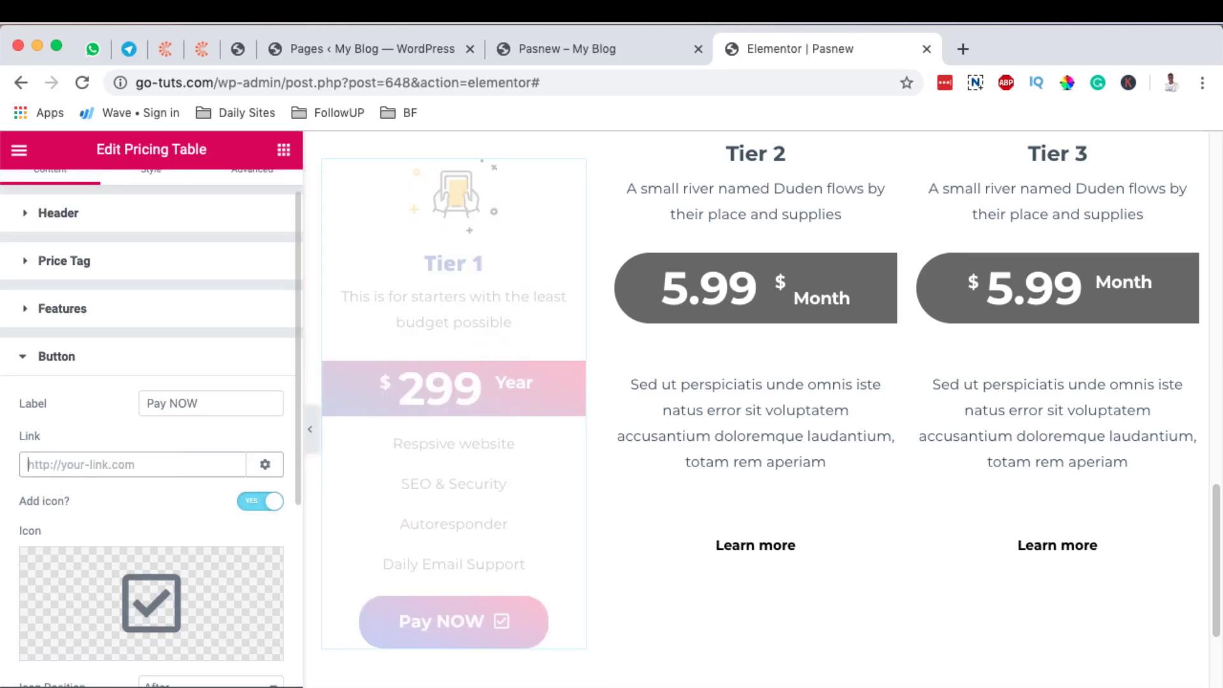
pyautogui.write('ca')
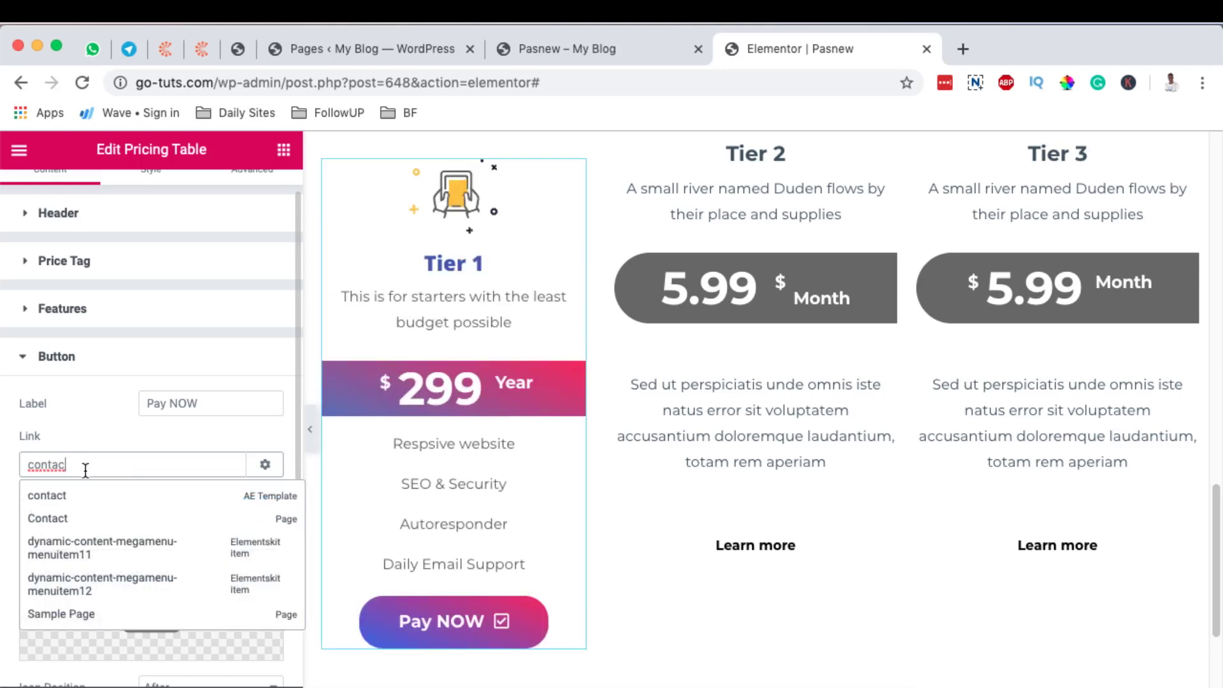
pyautogui.click(70, 508)
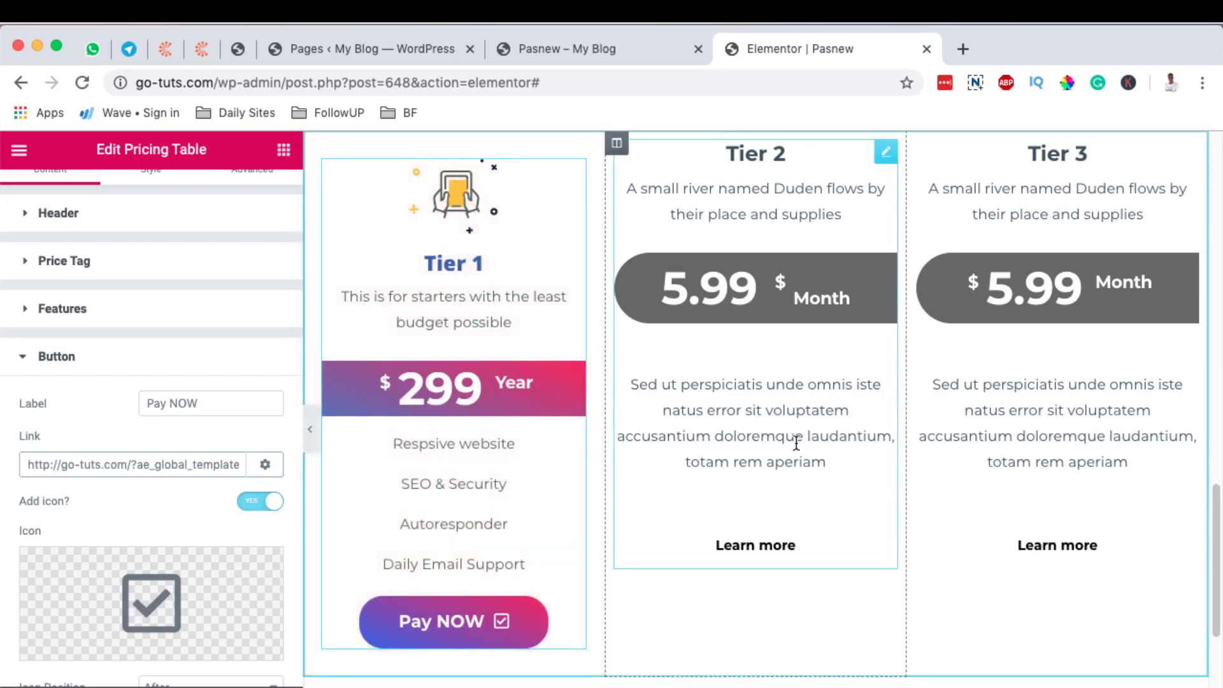
# Copy the Tier 1 column and apply only its style to the Tier 2 column
pyautogui.scroll(2, 793, 439)
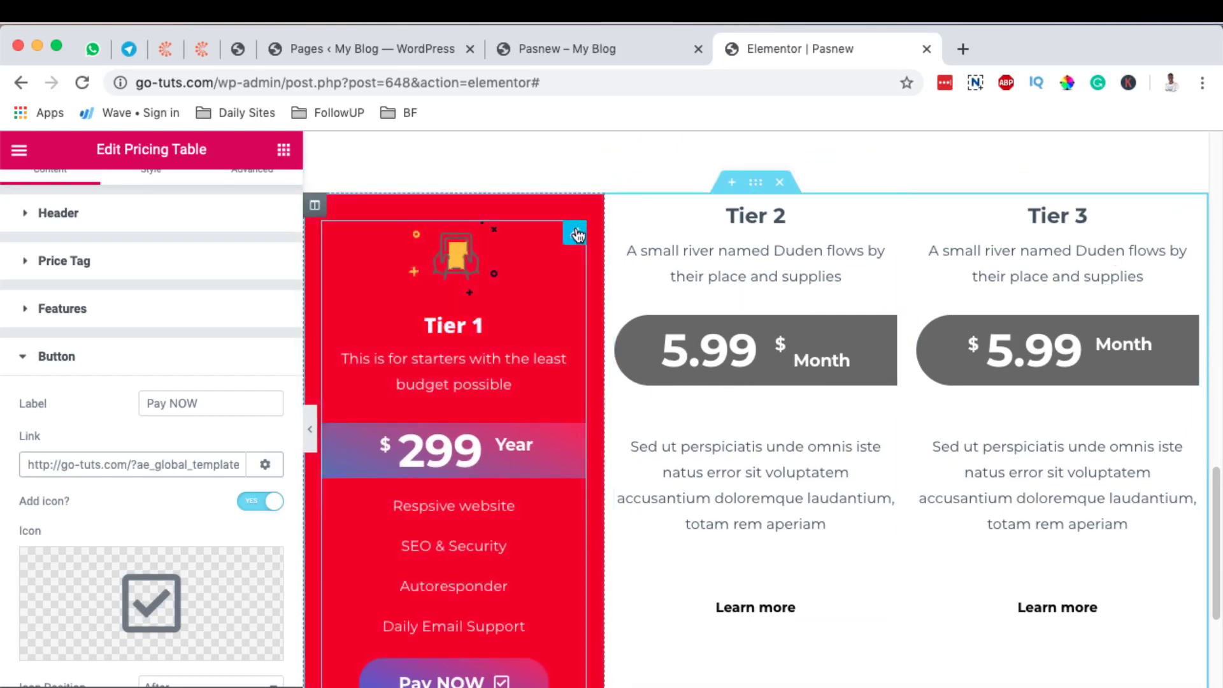
pyautogui.click(314, 209)
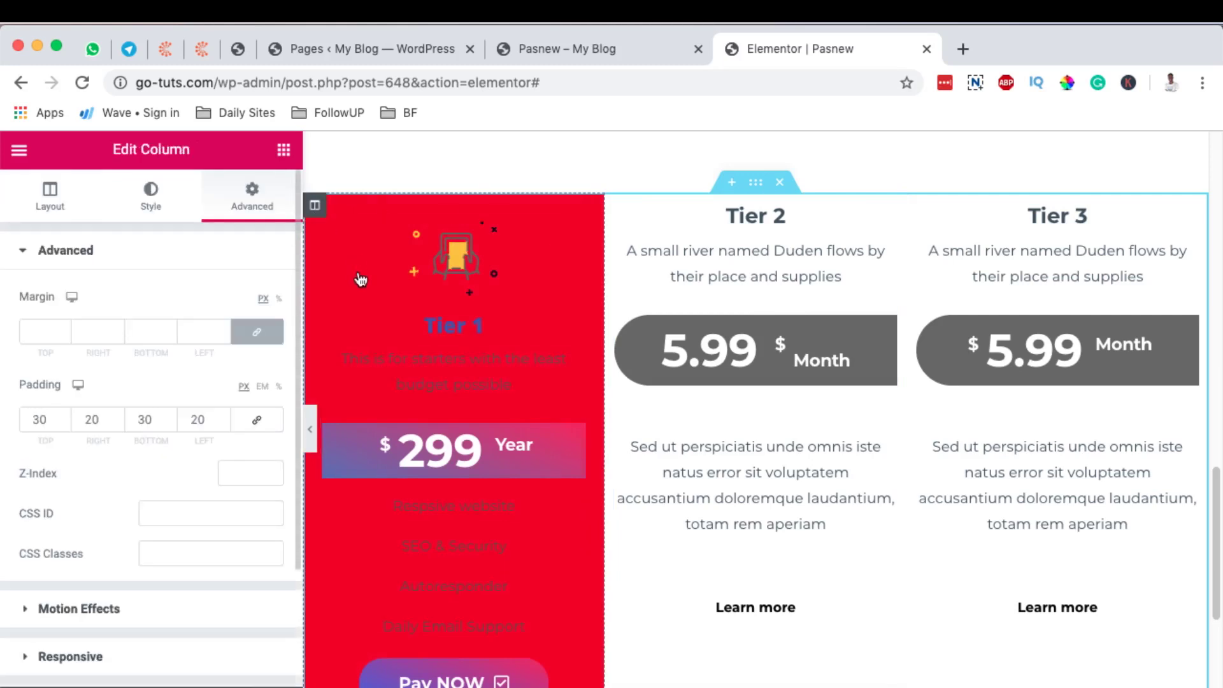
pyautogui.rightClick(314, 209)
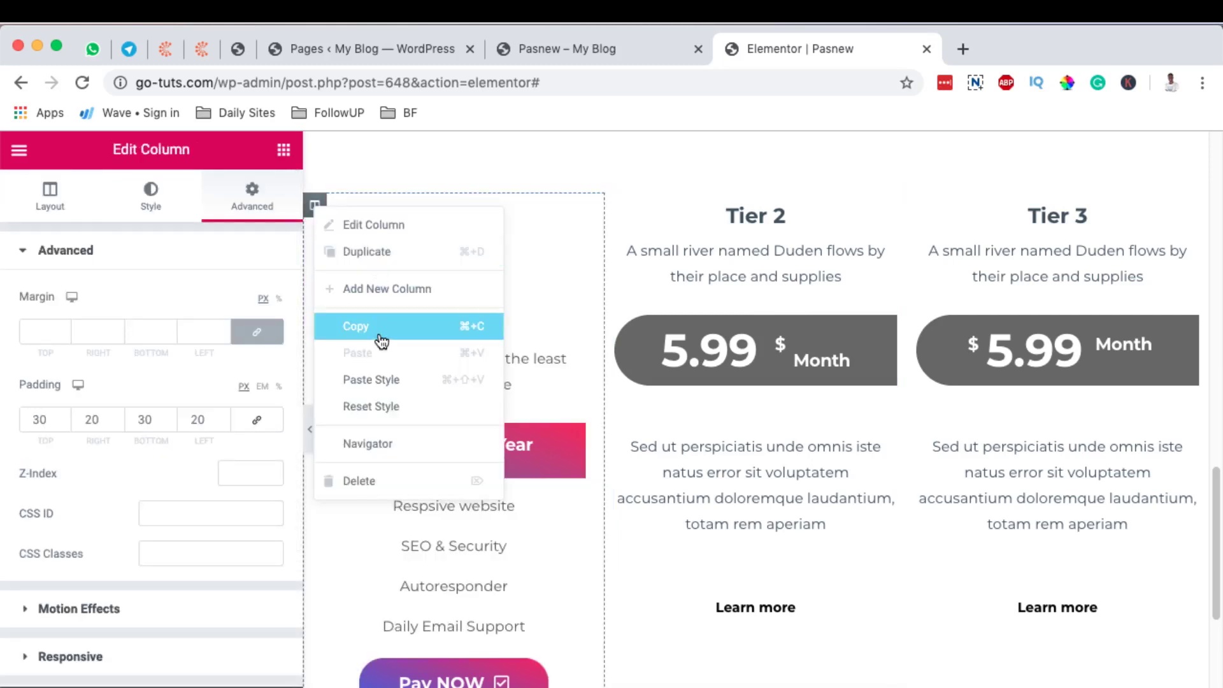
pyautogui.click(356, 326)
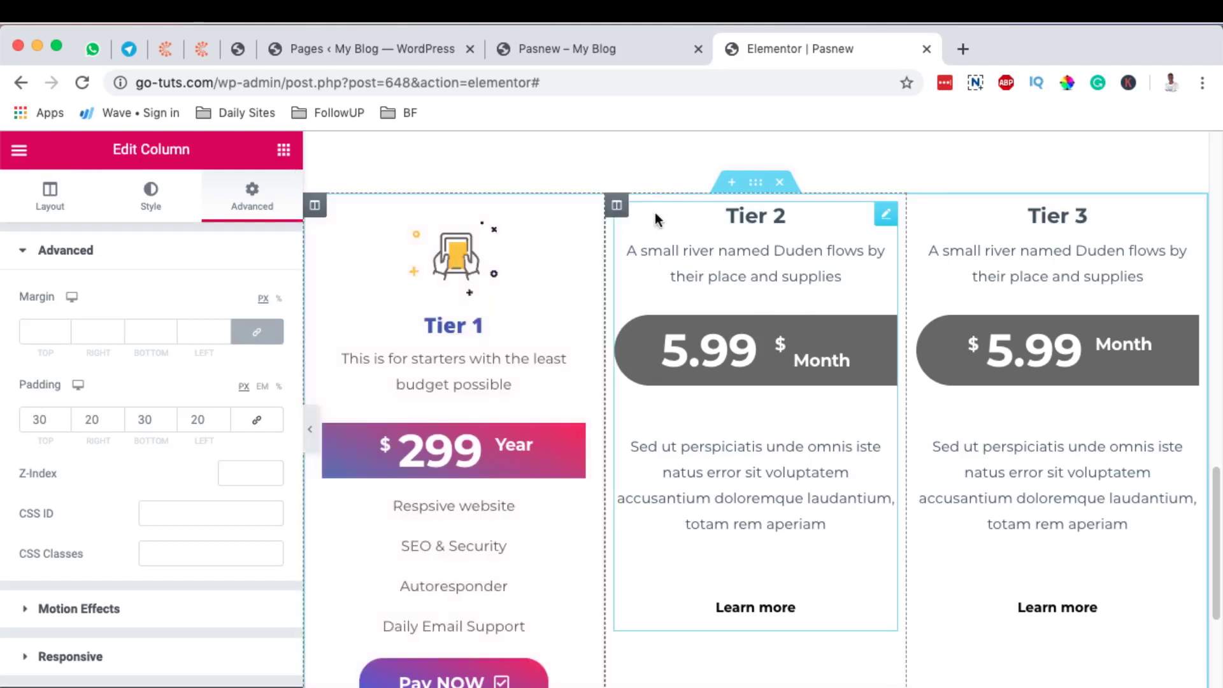
pyautogui.rightClick(617, 207)
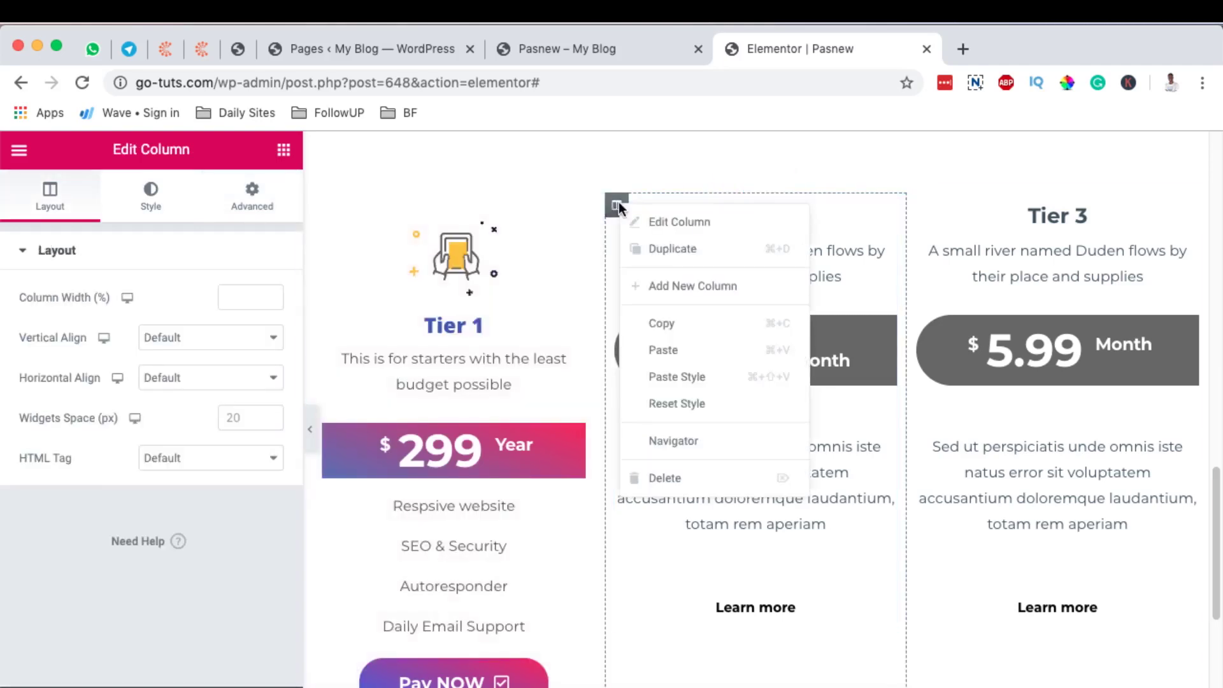
pyautogui.click(664, 377)
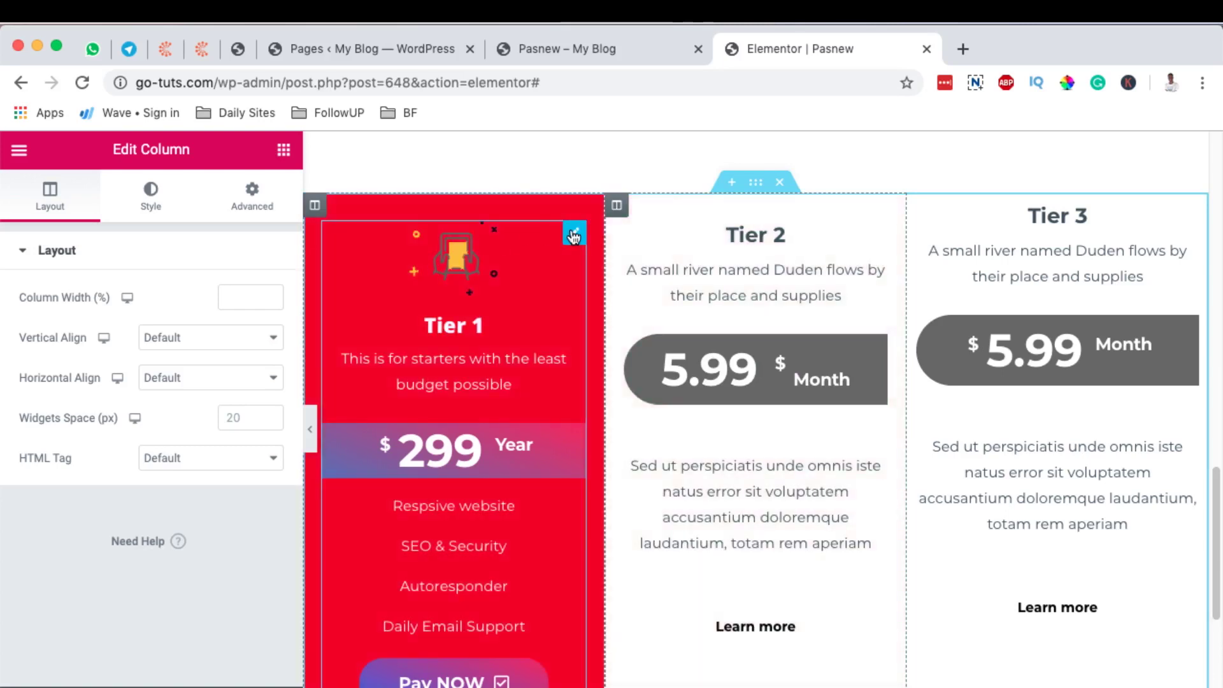
# Copy the Tier 1 pricing table and paste only its style onto the Tier 2 pricing table
pyautogui.rightClick(574, 237)
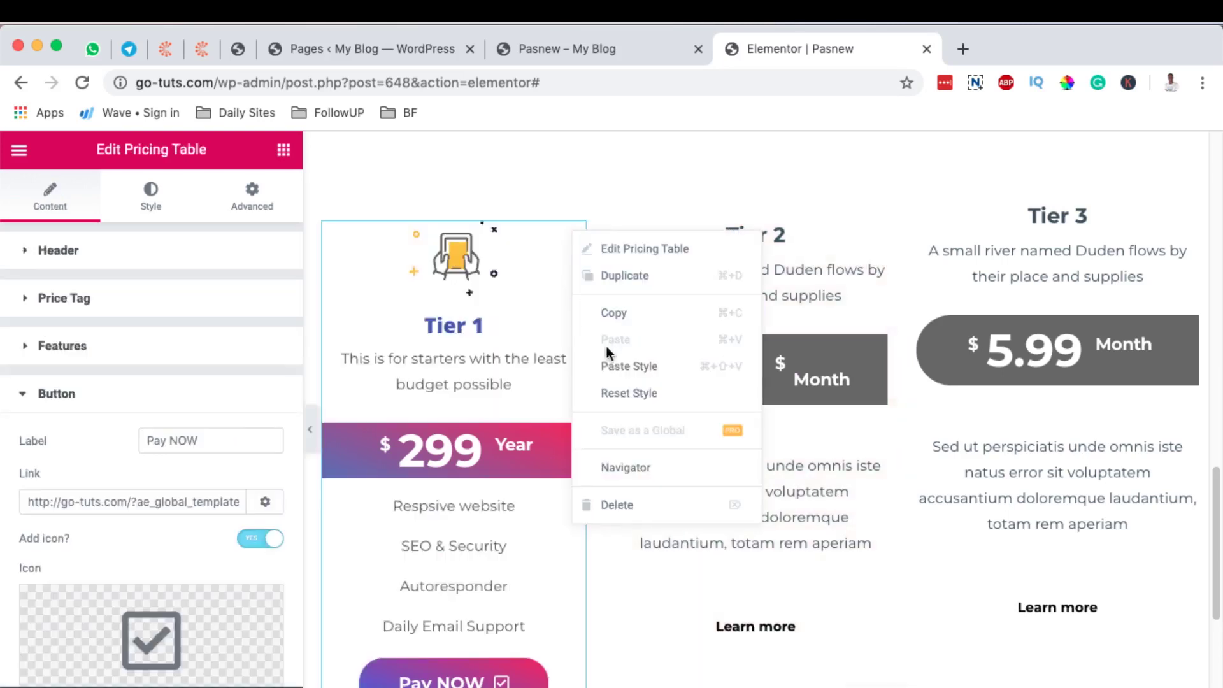
pyautogui.click(608, 319)
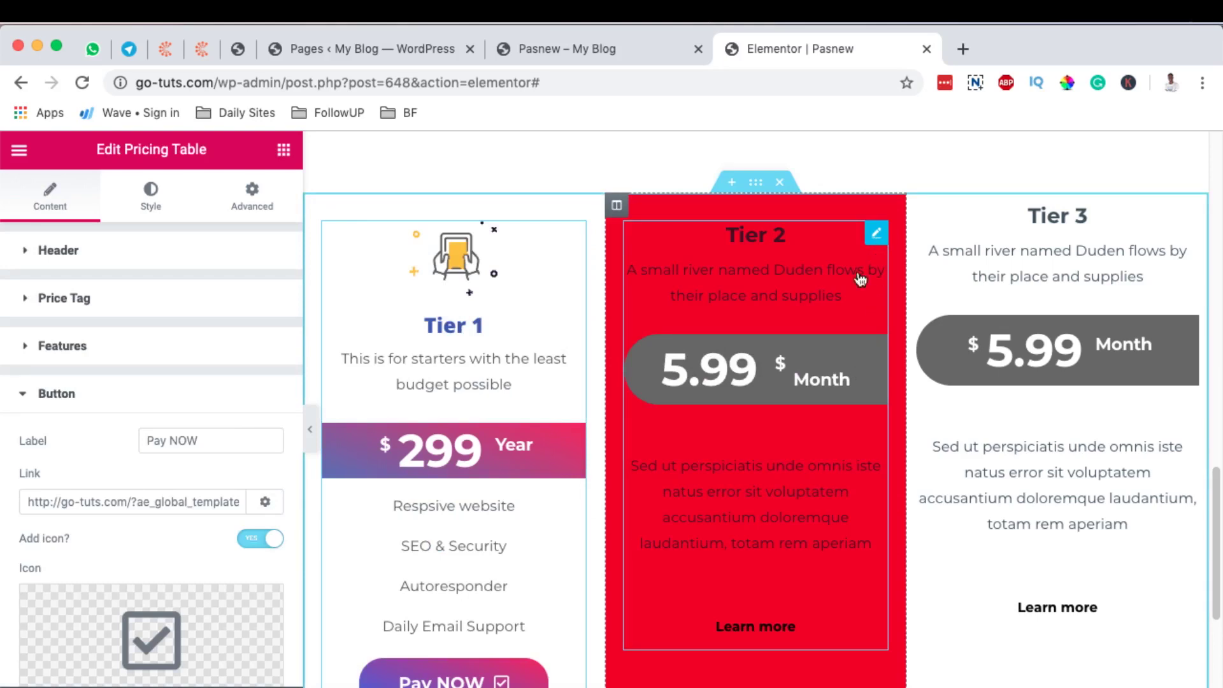
pyautogui.click(876, 235)
pyautogui.rightClick(878, 237)
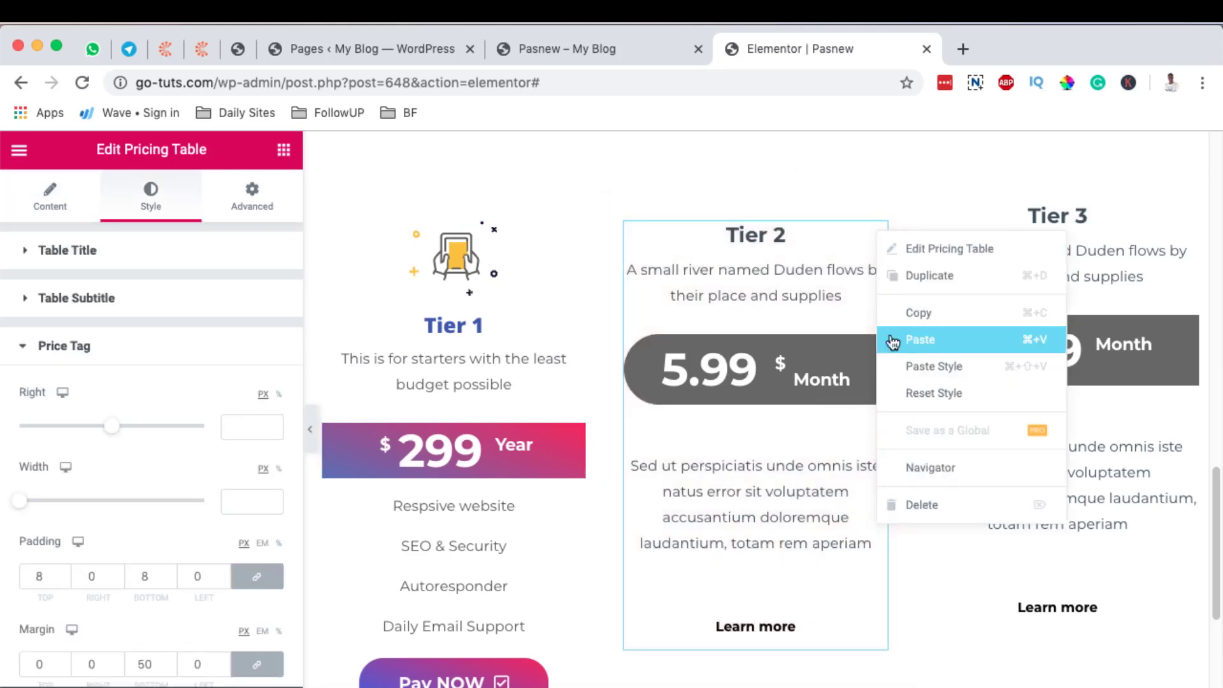
pyautogui.click(904, 359)
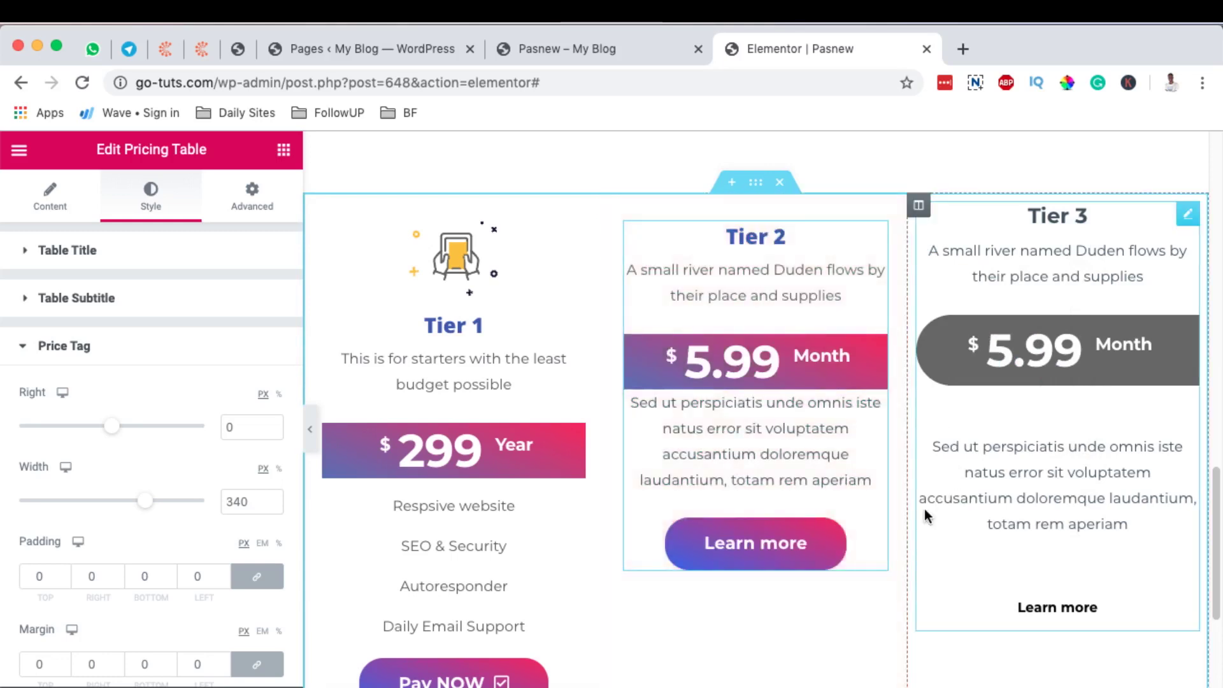
pyautogui.scroll(-2, 924, 507)
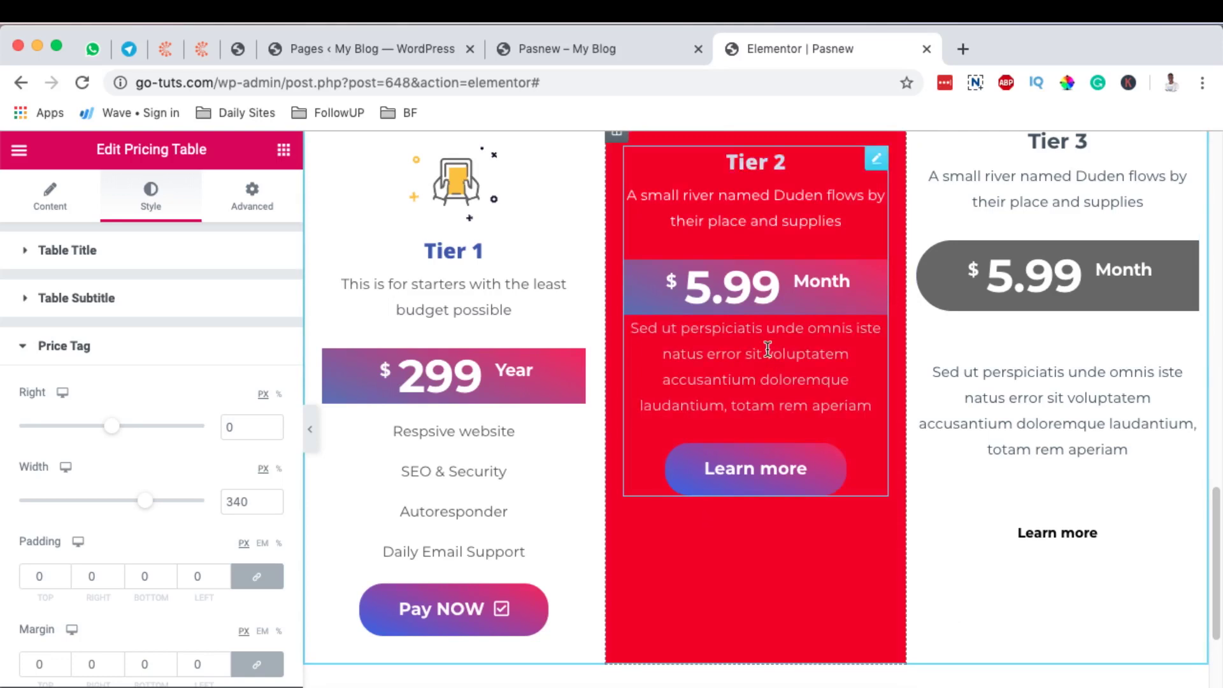
pyautogui.scroll(1, 768, 349)
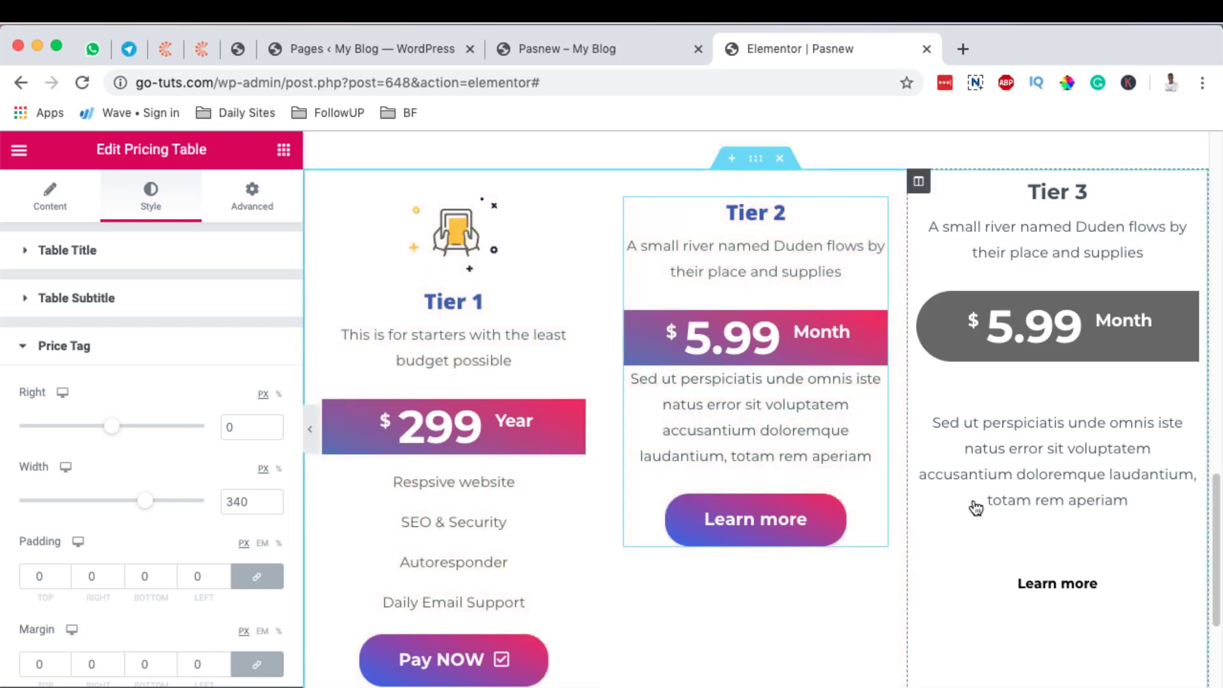
# Delete the Tier 3 column from the pricing section
pyautogui.rightClick(921, 181)
pyautogui.click(952, 459)
pyautogui.scroll(5, 430, 303)
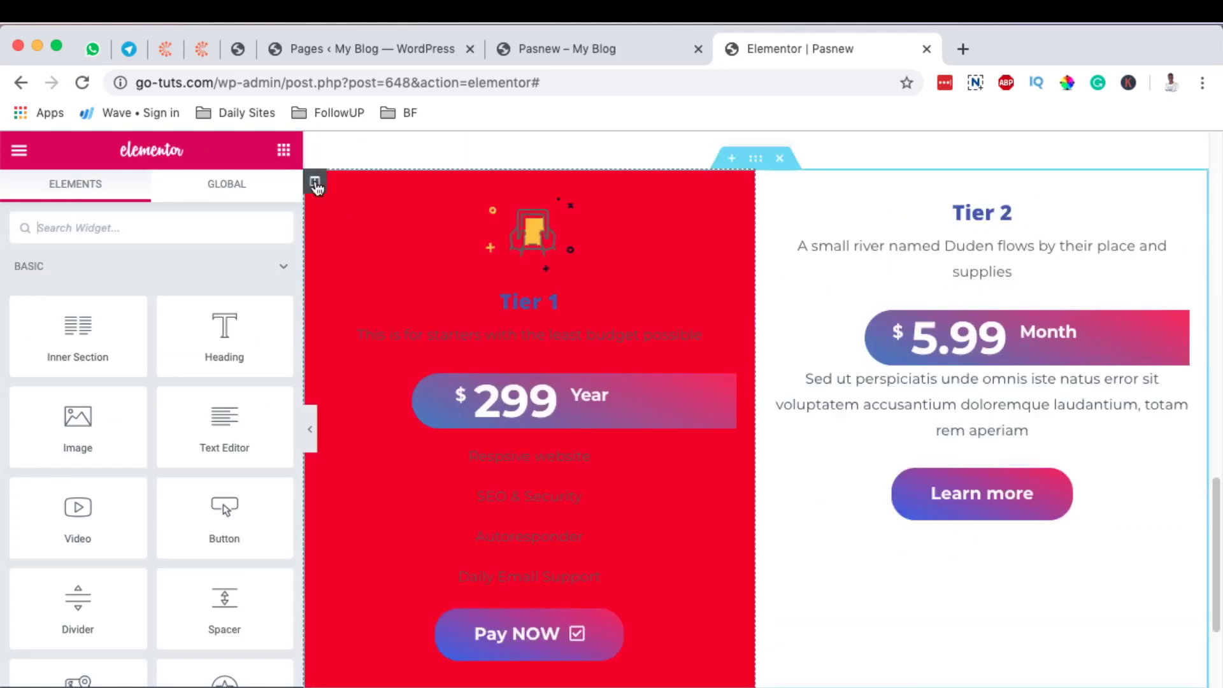
# Duplicate the Tier 1 column twice so the section holds three identical pricing columns beside the old Tier 2 column
pyautogui.rightClick(317, 186)
pyautogui.click(369, 227)
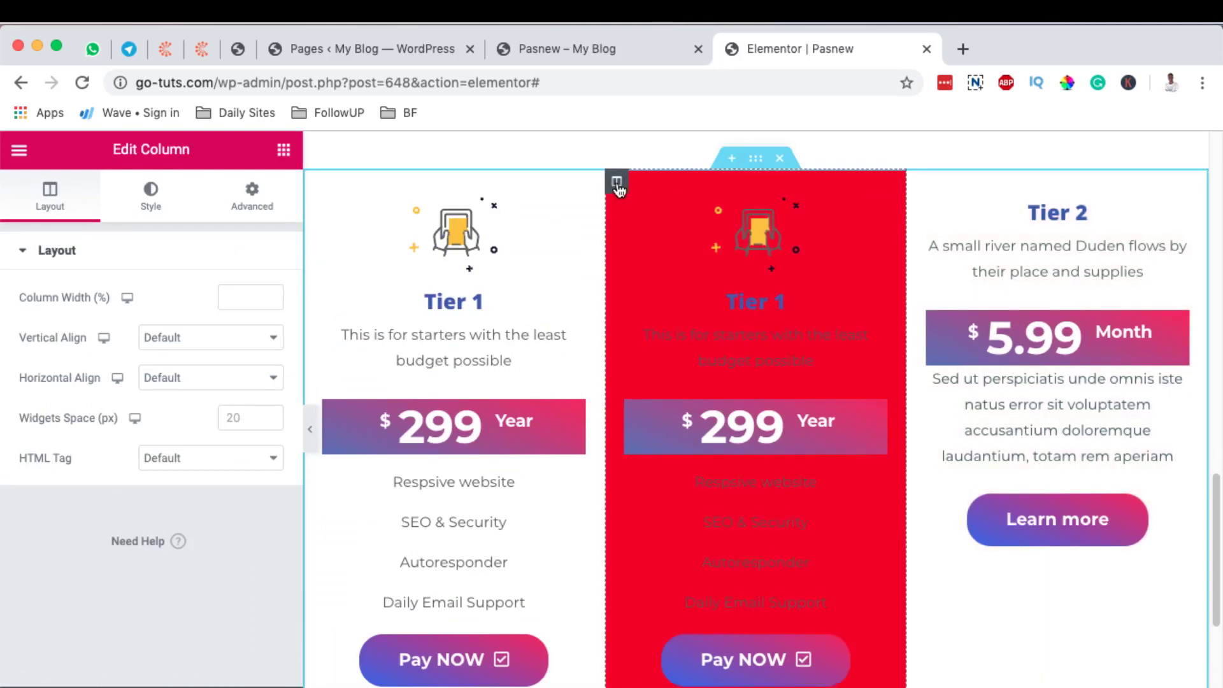
pyautogui.rightClick(618, 186)
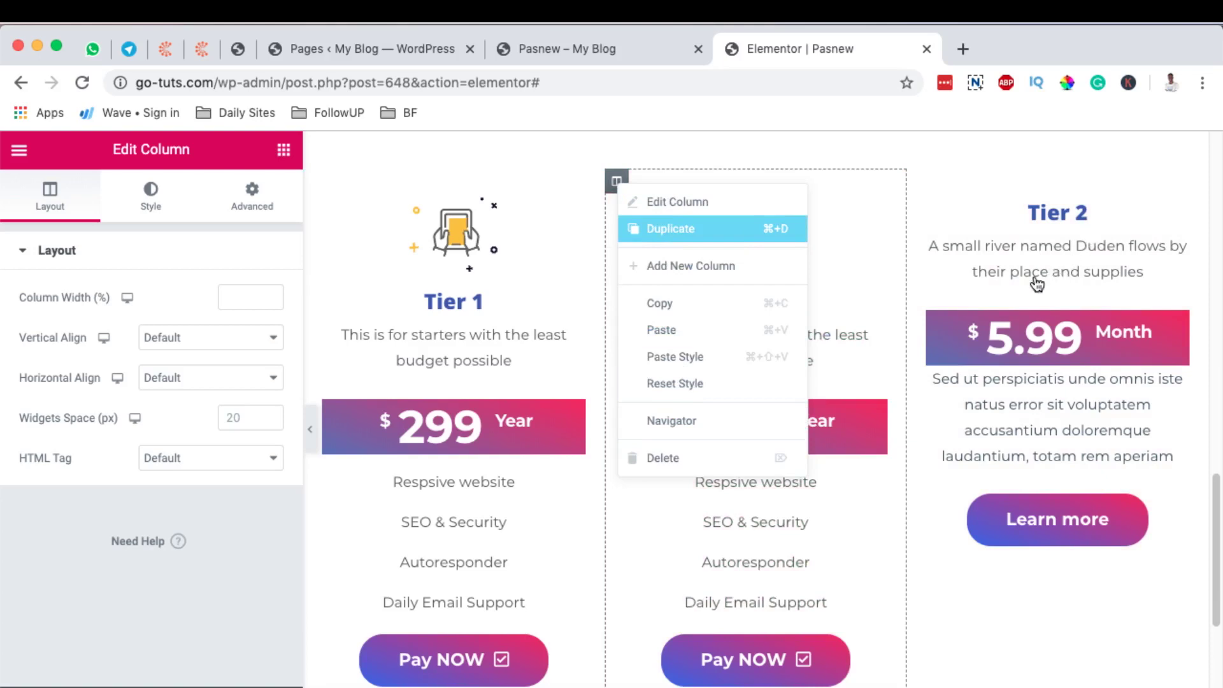
pyautogui.scroll(-10, 1022, 287)
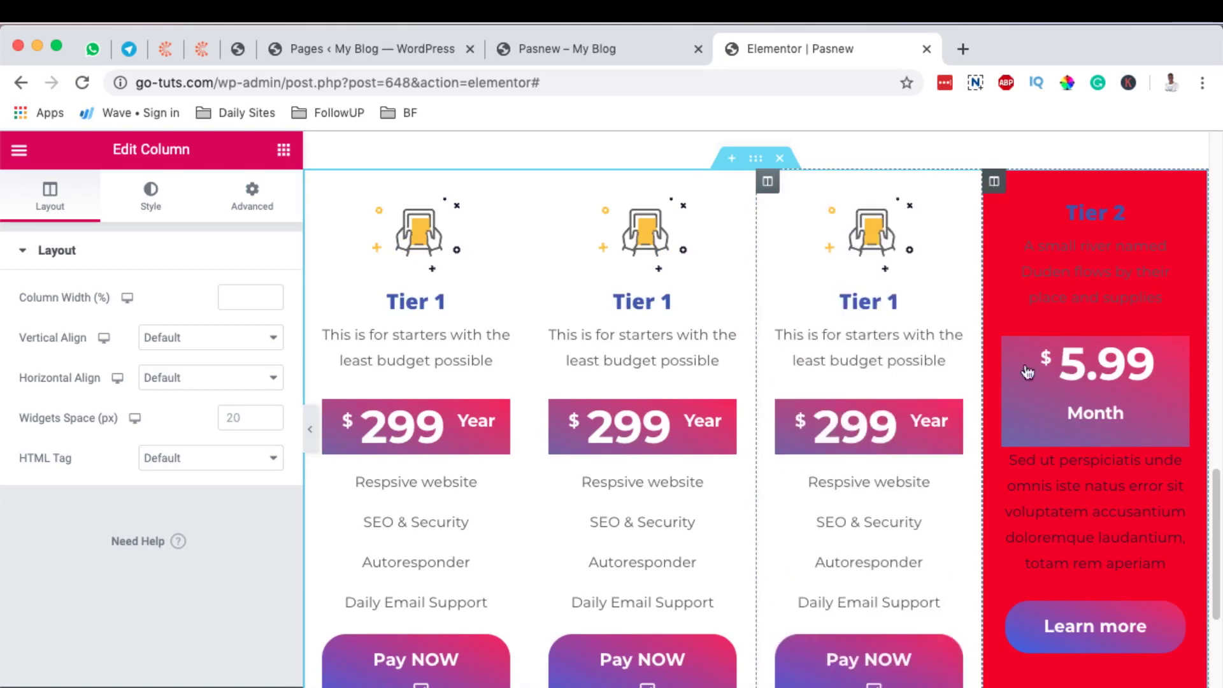
# Delete the old Tier 2 column with the 5.99 price at the end of the section
pyautogui.rightClick(996, 190)
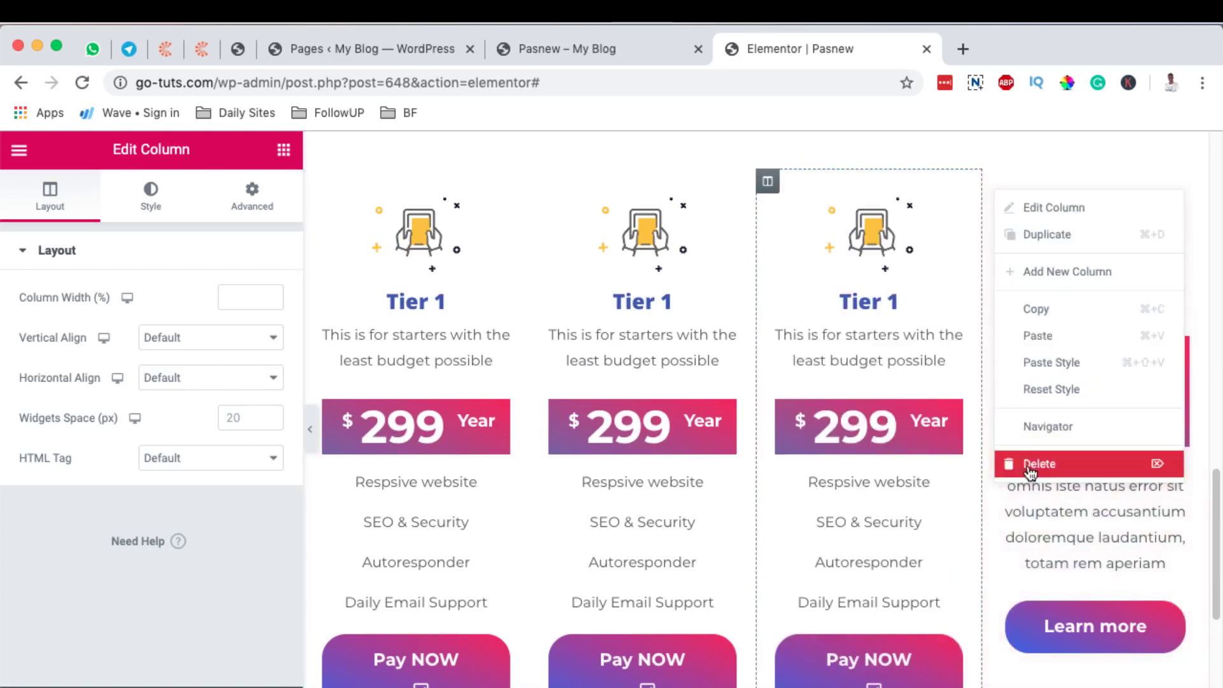
pyautogui.click(1030, 465)
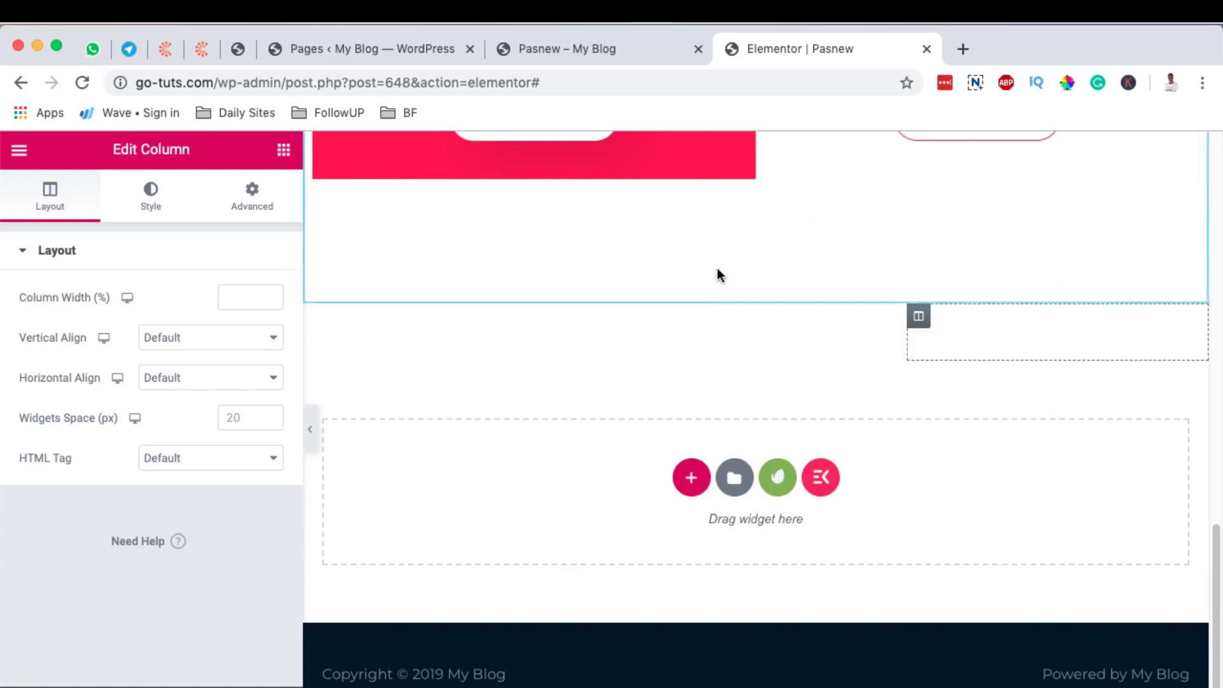
pyautogui.press('super+z')
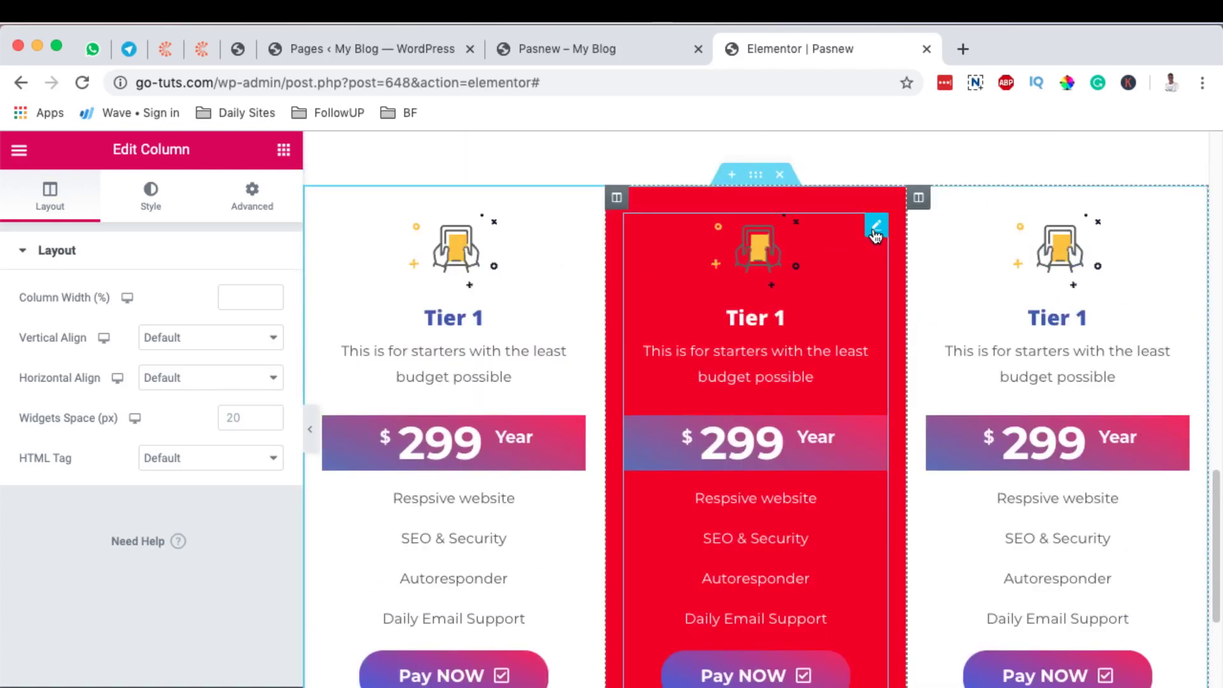
# Change the middle pricing table's title to "Tier 2"
pyautogui.click(876, 226)
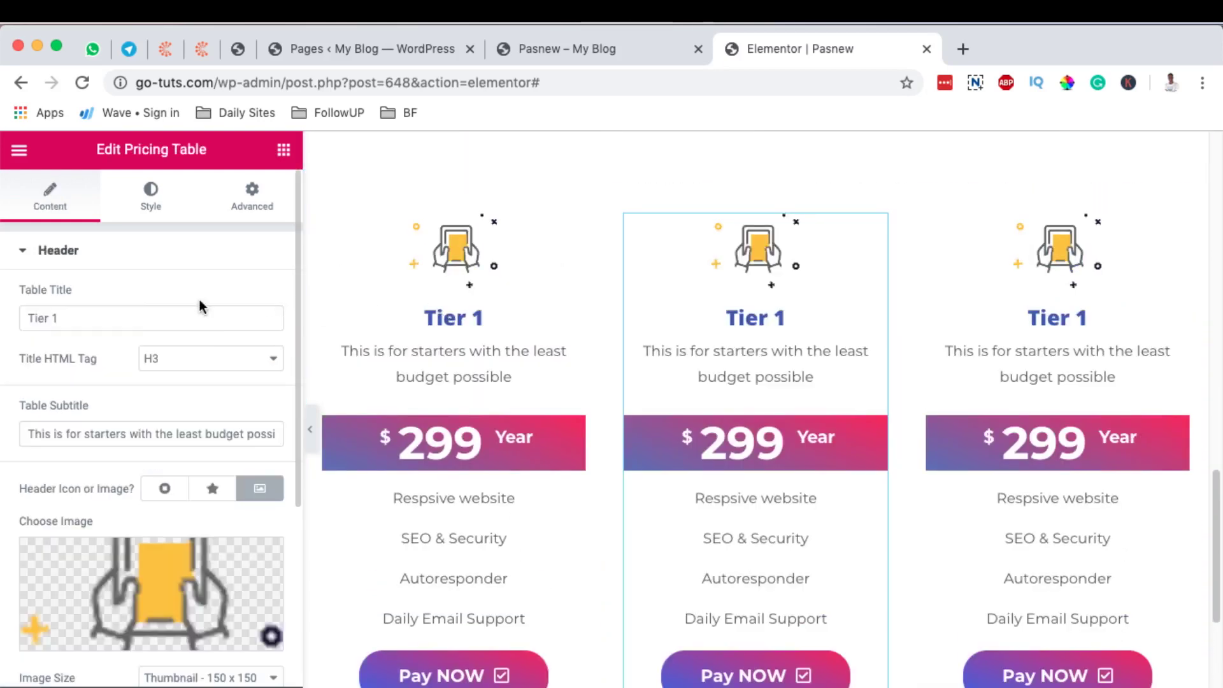
pyautogui.click(61, 319)
pyautogui.press('BackSpace')
pyautogui.write('2')
pyautogui.scroll(-1, 160, 464)
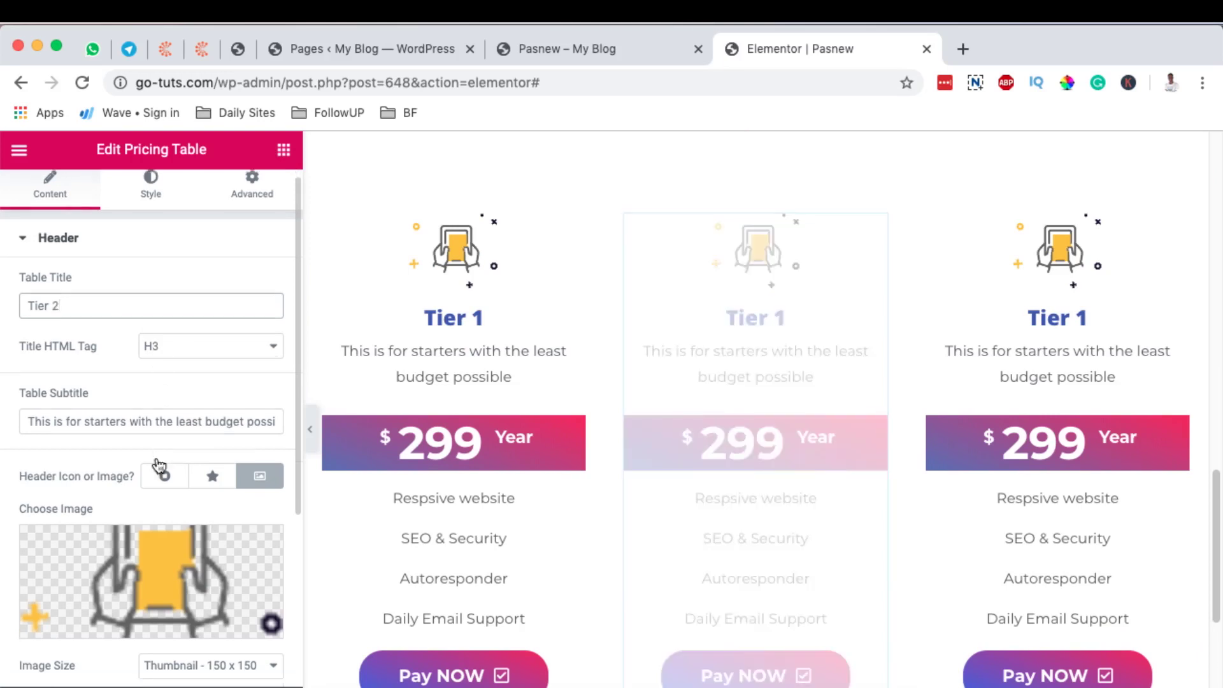
# Set the price in the middle pricing table's price tag to 399
pyautogui.scroll(-5, 159, 464)
pyautogui.click(96, 458)
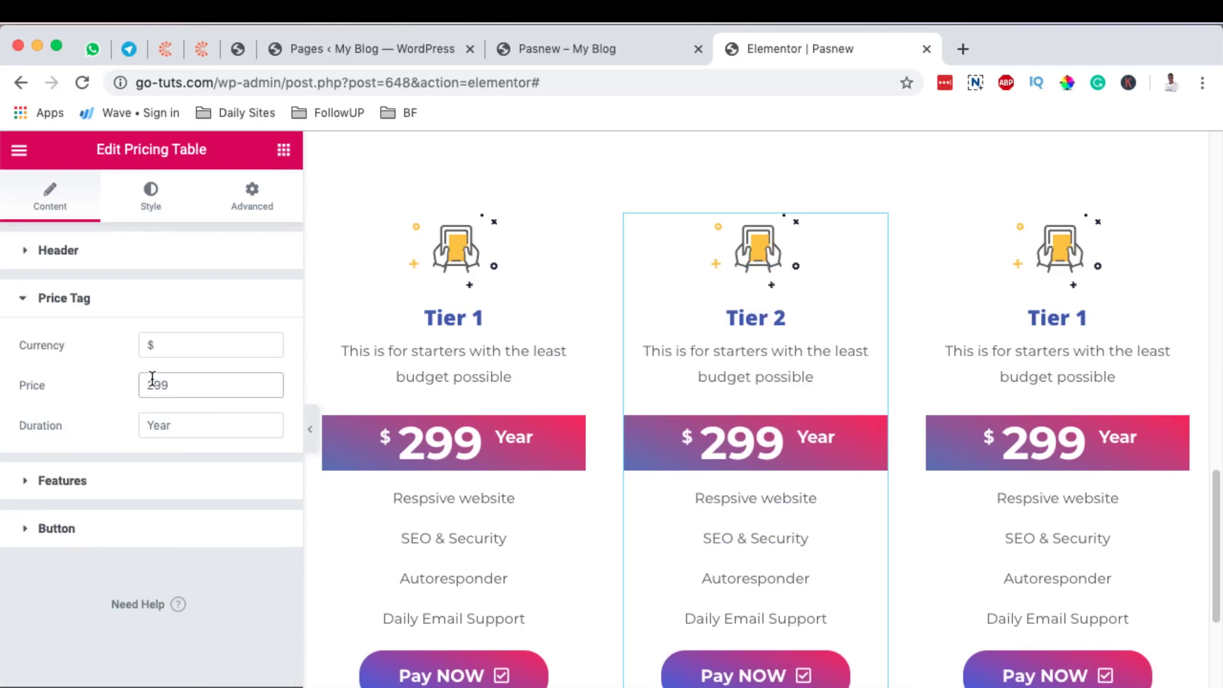
pyautogui.press('BackSpace')
pyautogui.write('3')
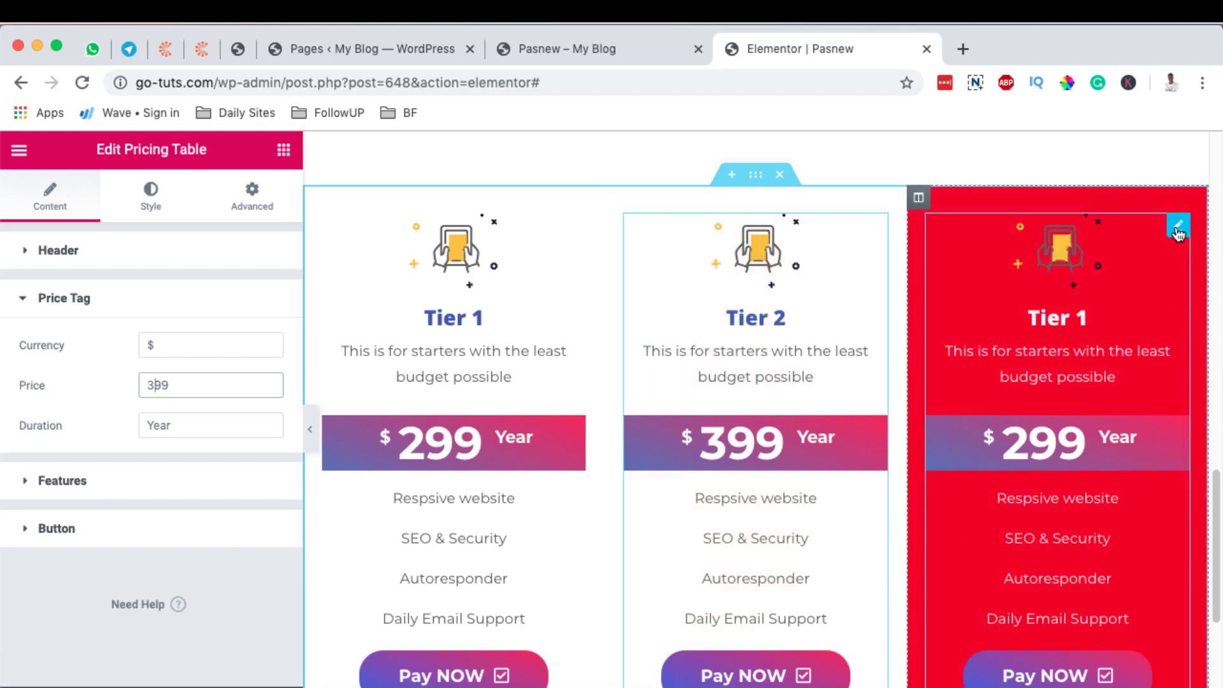
# Change the third pricing table's title to "Tier 3"
pyautogui.click(1178, 228)
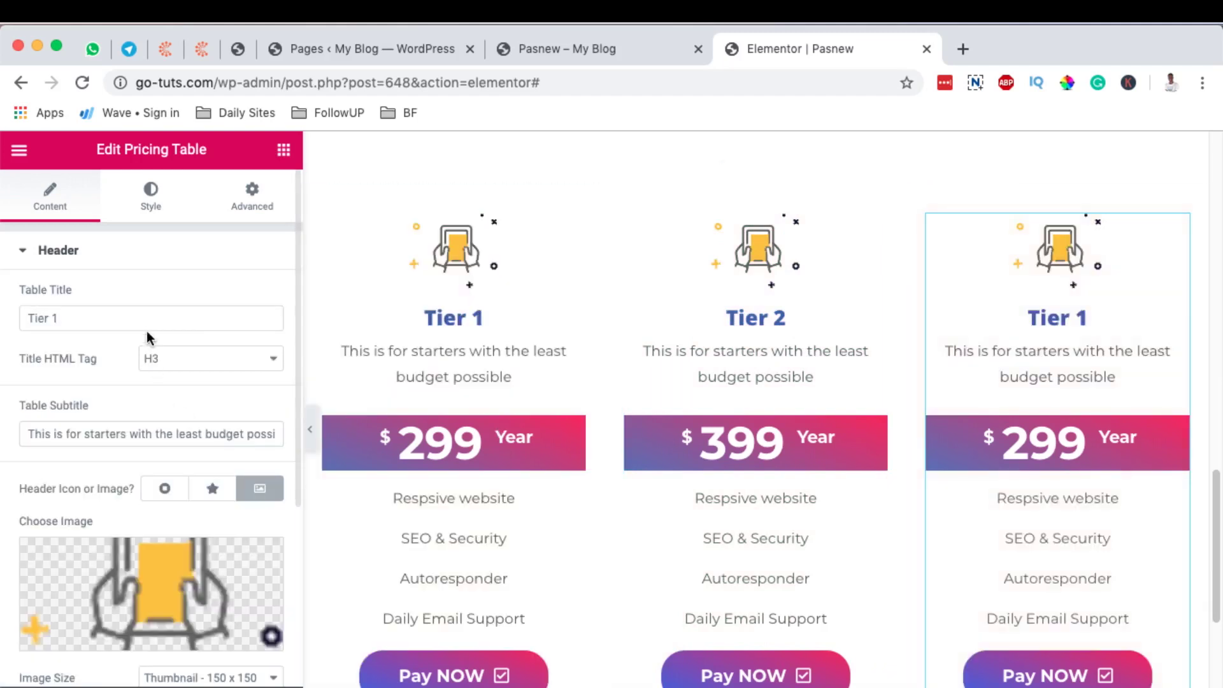
pyautogui.click(89, 319)
pyautogui.press('BackSpace')
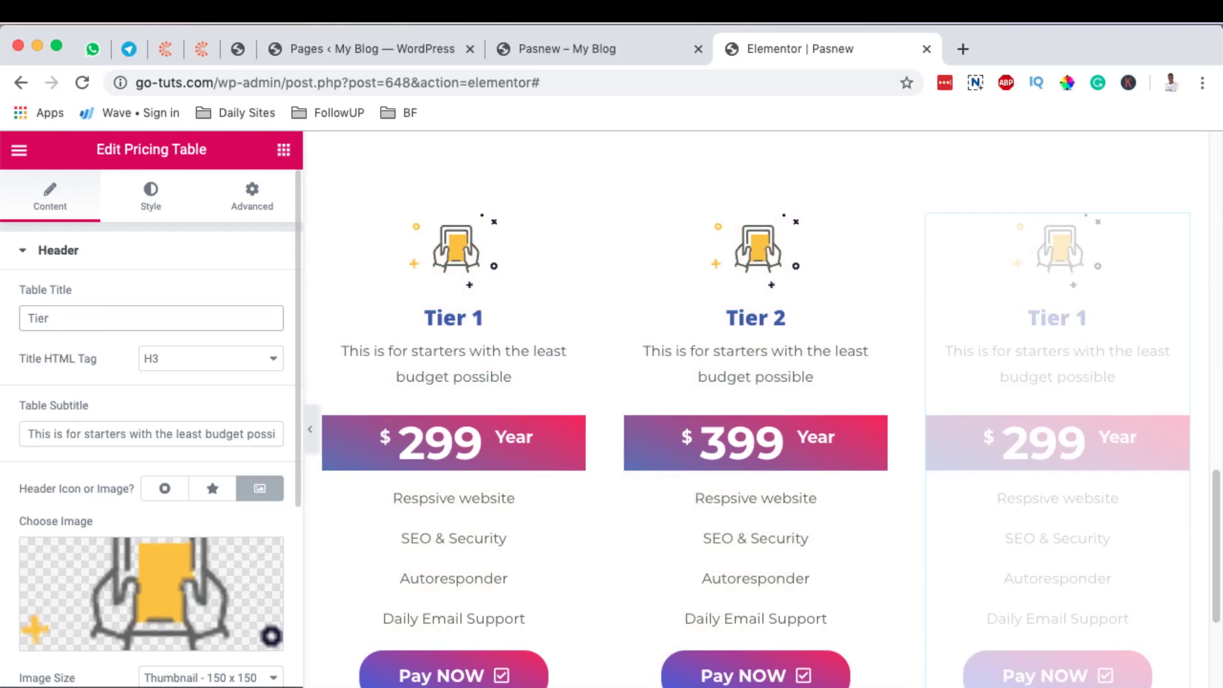
# Set the price in the third pricing table's price tag to 499
pyautogui.scroll(-5, 118, 383)
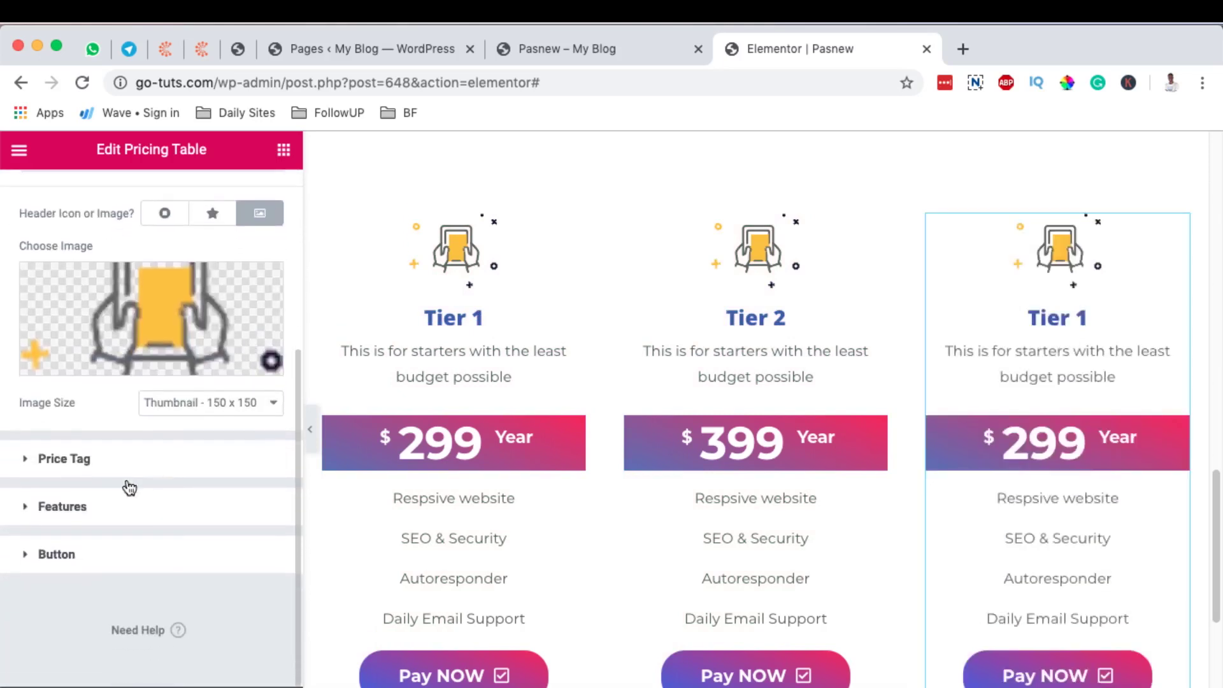
pyautogui.click(88, 460)
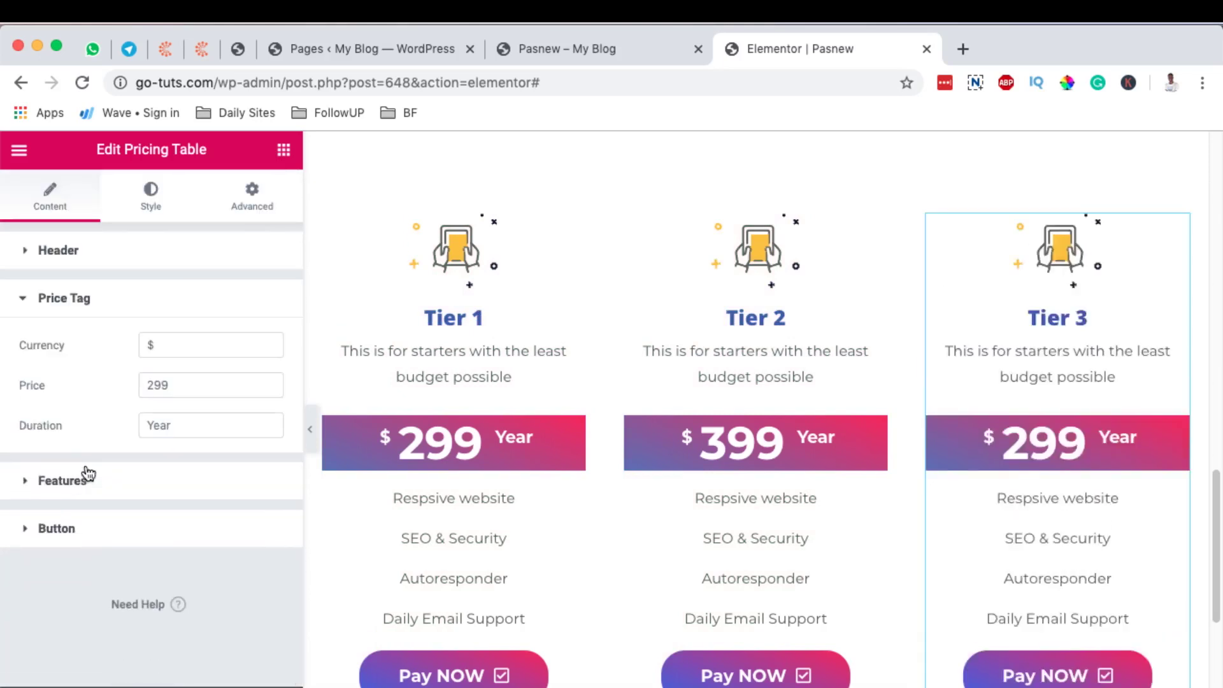
pyautogui.click(153, 384)
pyautogui.press('BackSpace')
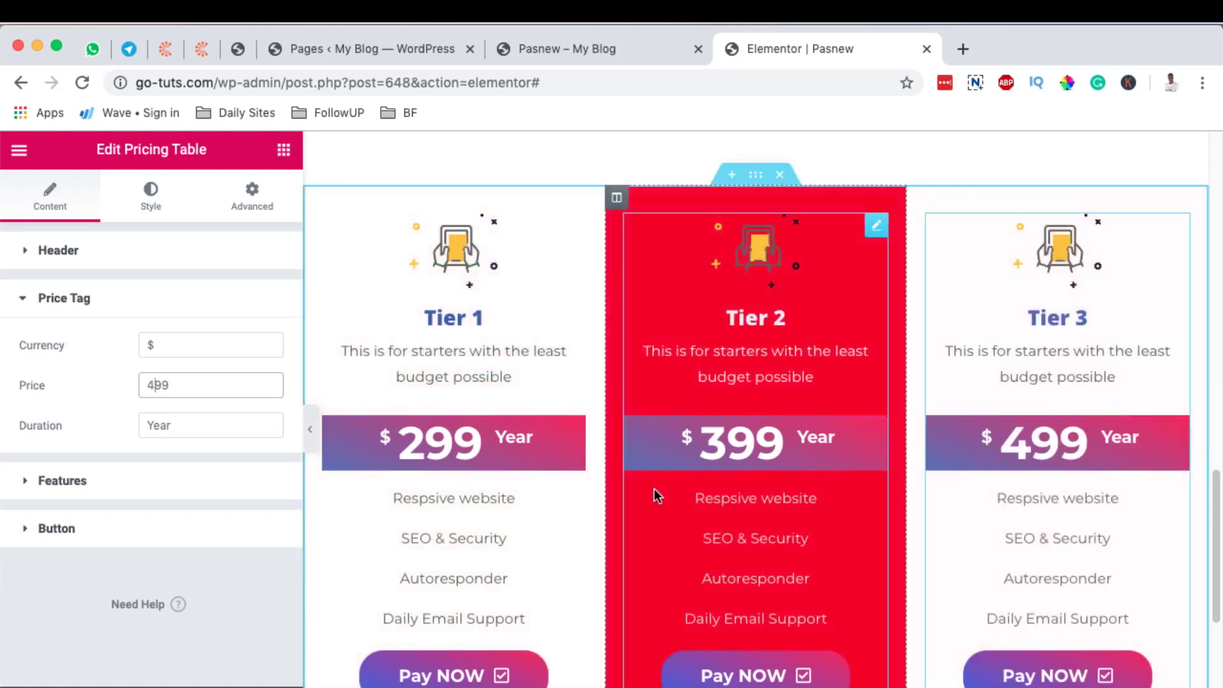
# Switch to the live Pasnew page, reload it and place its browser tab after the Elementor editor's tab
pyautogui.scroll(-3, 657, 494)
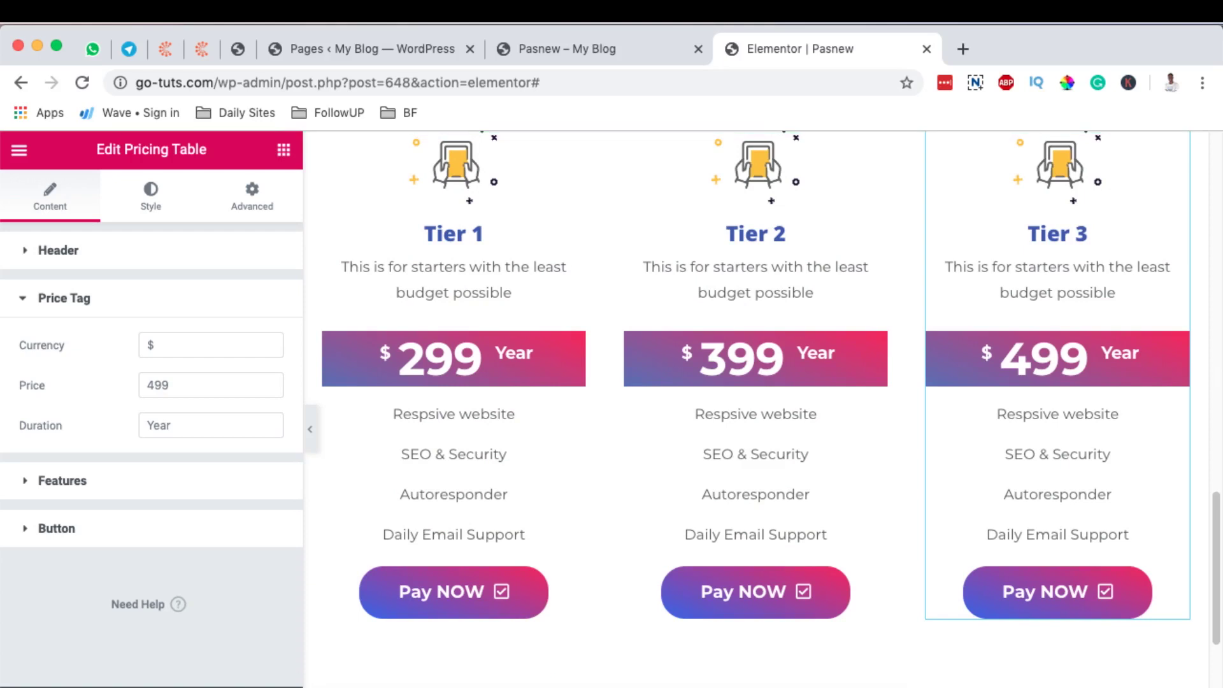
pyautogui.click(541, 48)
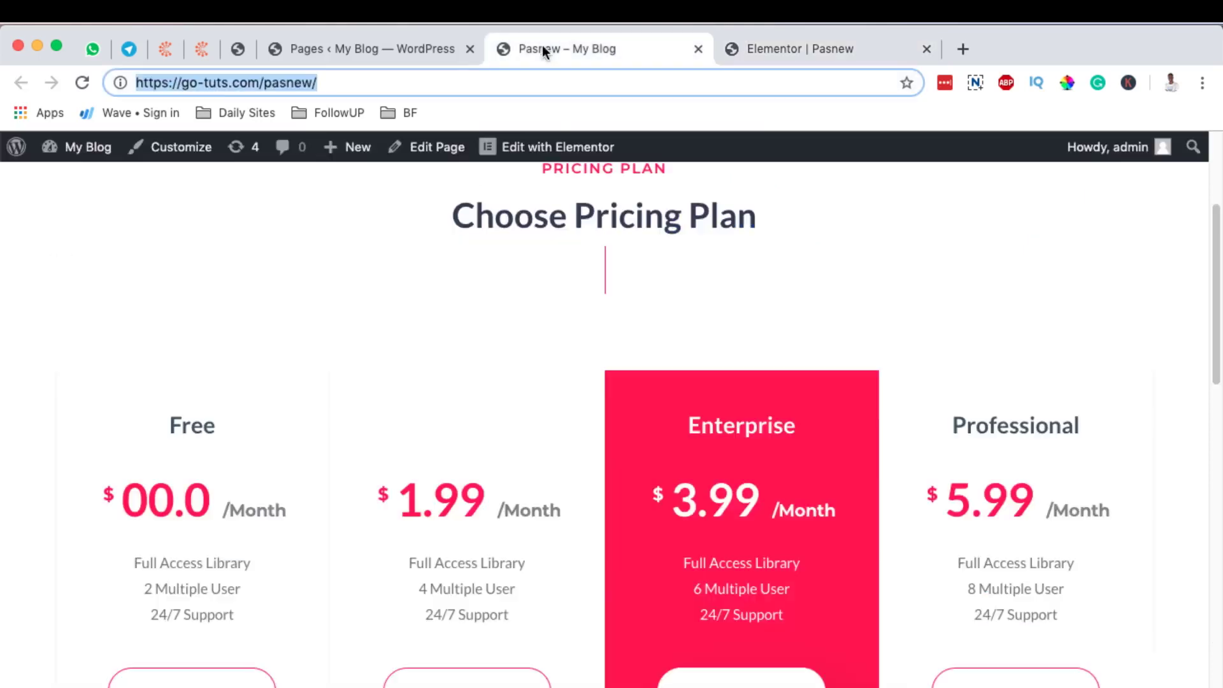
pyautogui.click(85, 88)
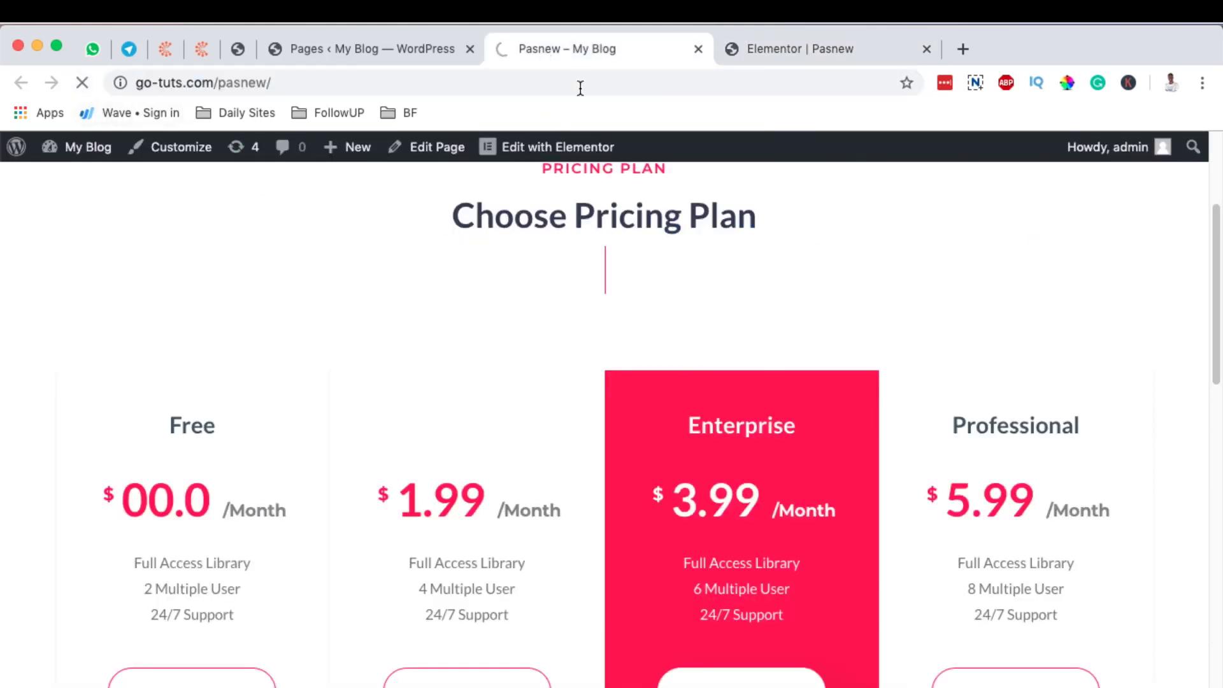
pyautogui.moveTo(561, 47); pyautogui.dragTo(822, 49)
# Examine the Tier 1, Tier 2 and Tier 3 columns and their hover effects on the live page, comparing them with the four-plan table above
pyautogui.scroll(-10, 538, 347)
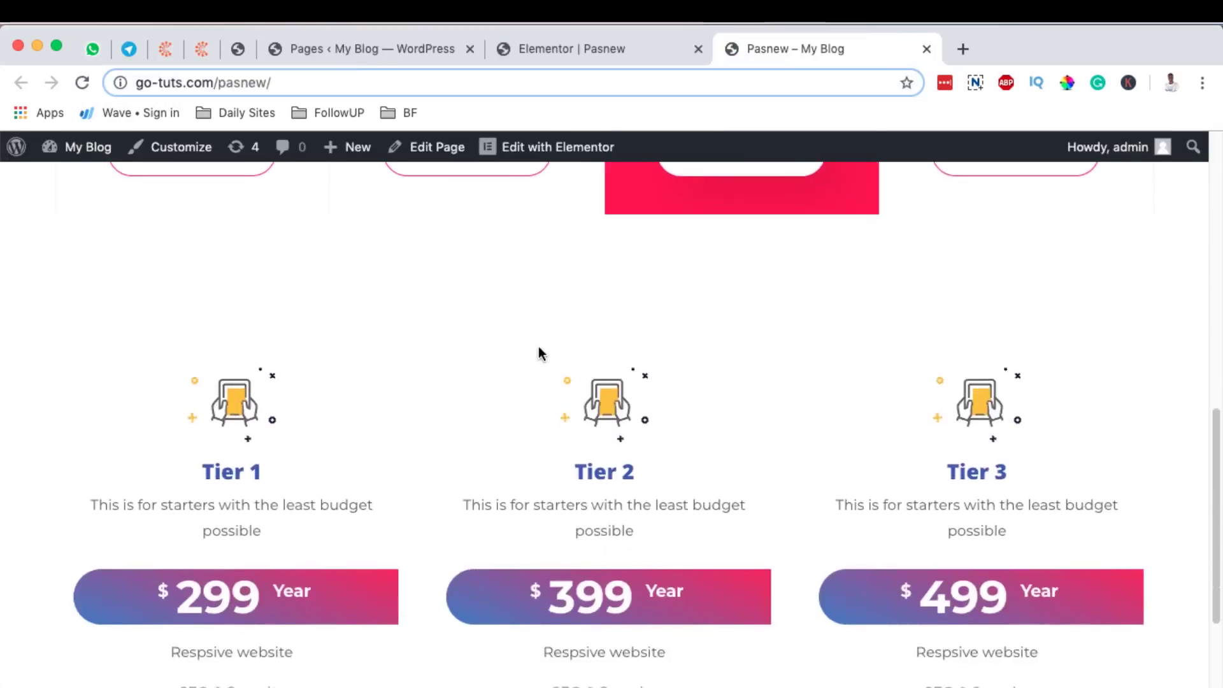
pyautogui.scroll(-3, 538, 349)
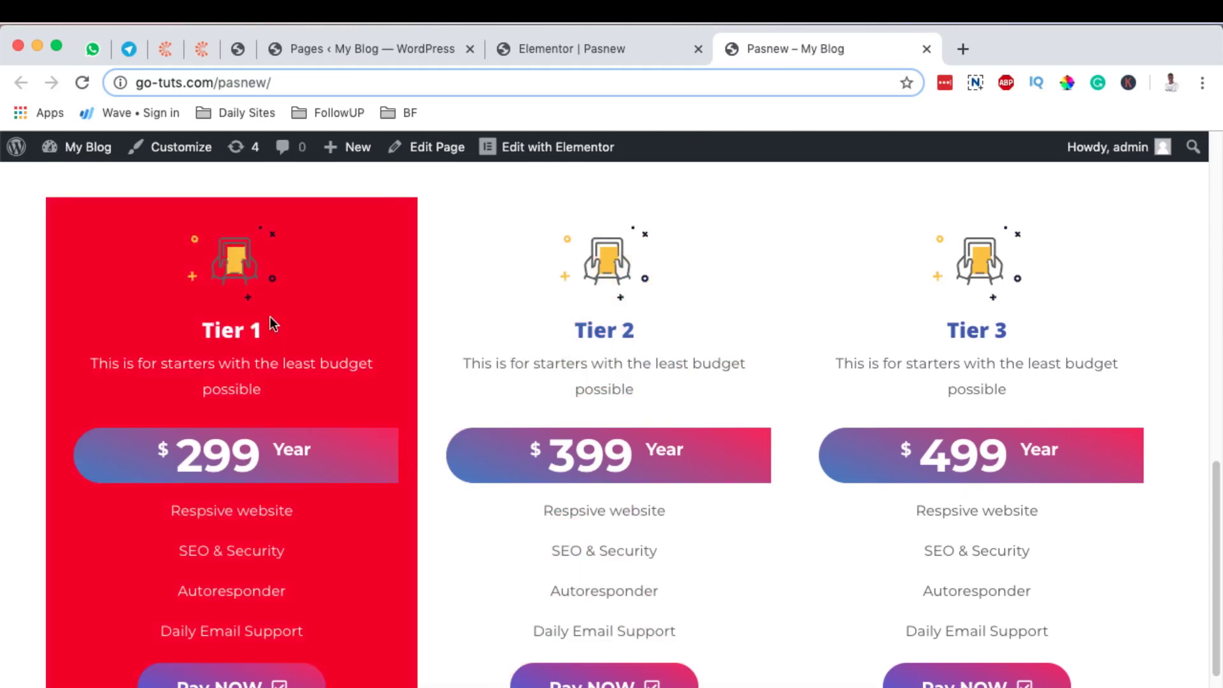
pyautogui.scroll(8, 497, 560)
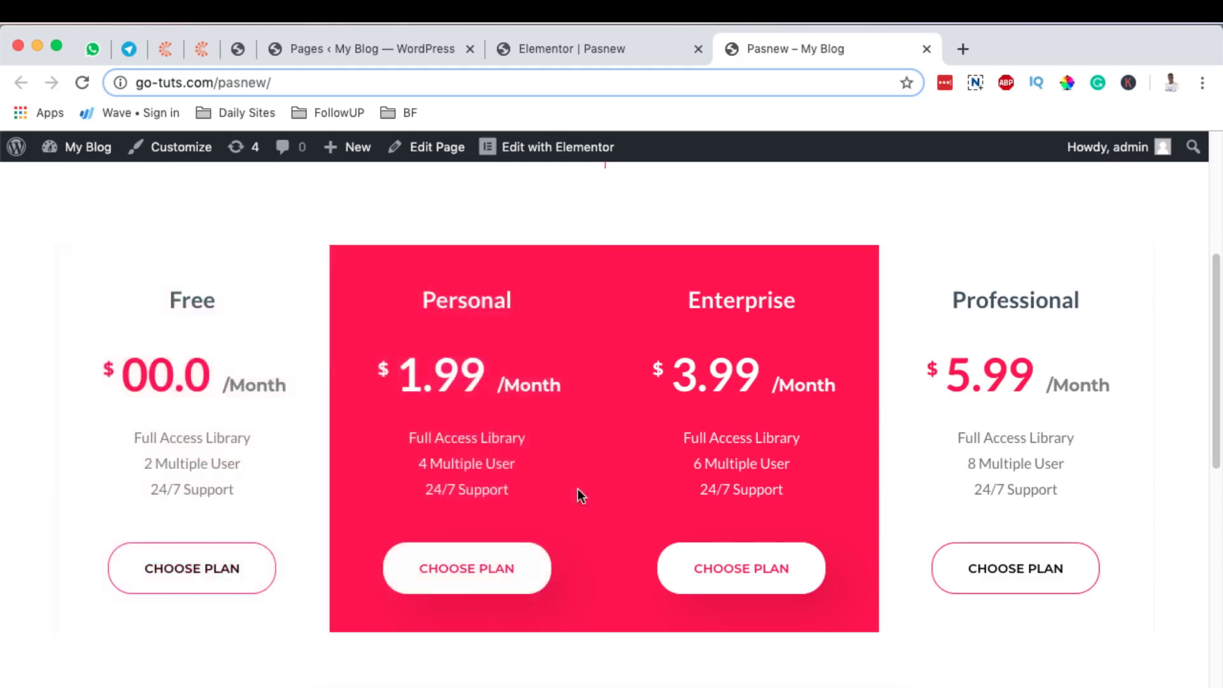
pyautogui.scroll(-8, 1061, 471)
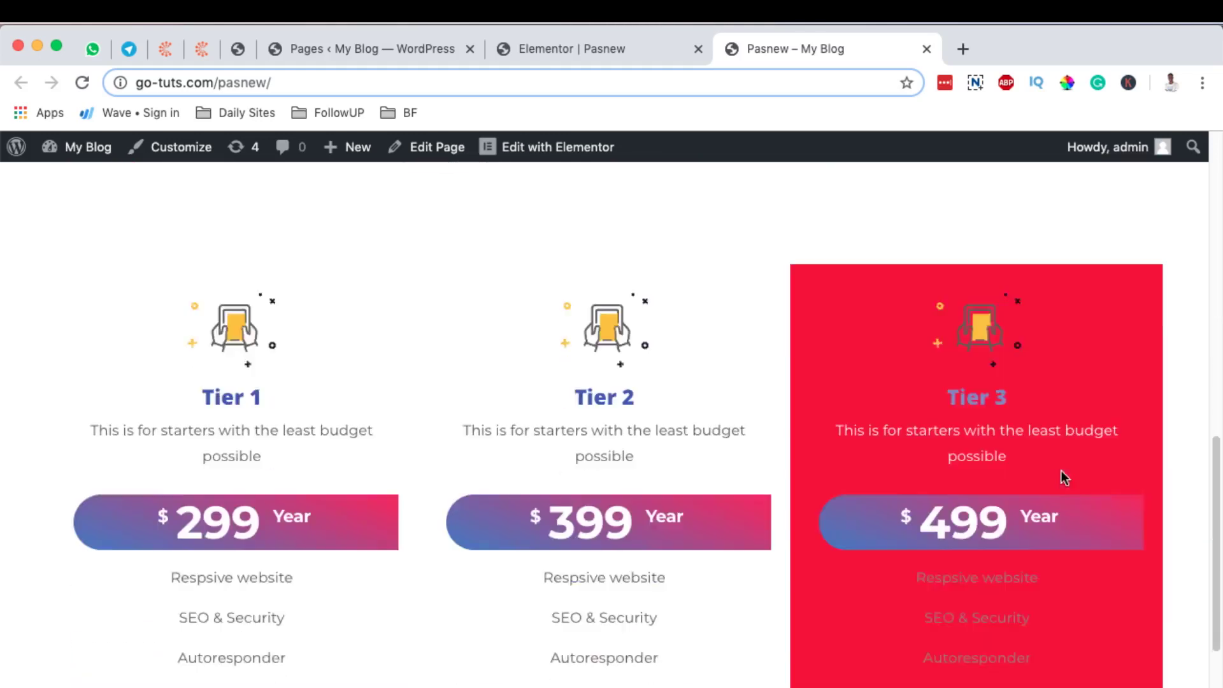
pyautogui.scroll(3, 212, 571)
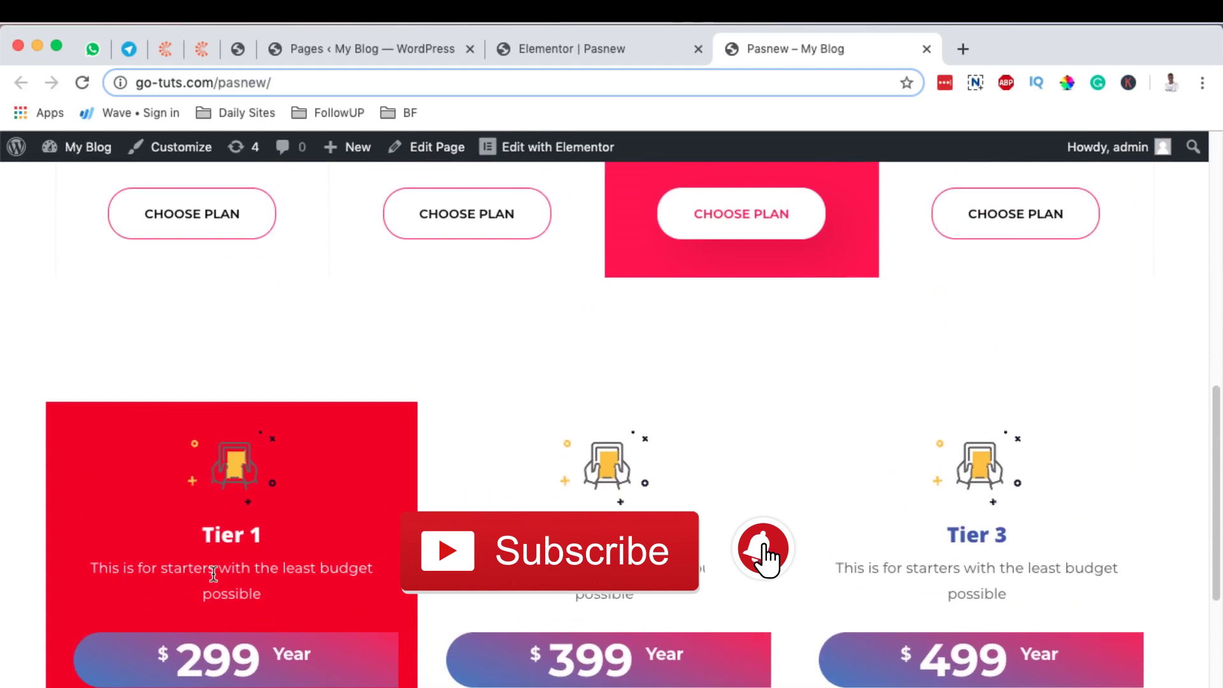
pyautogui.scroll(-2, 212, 574)
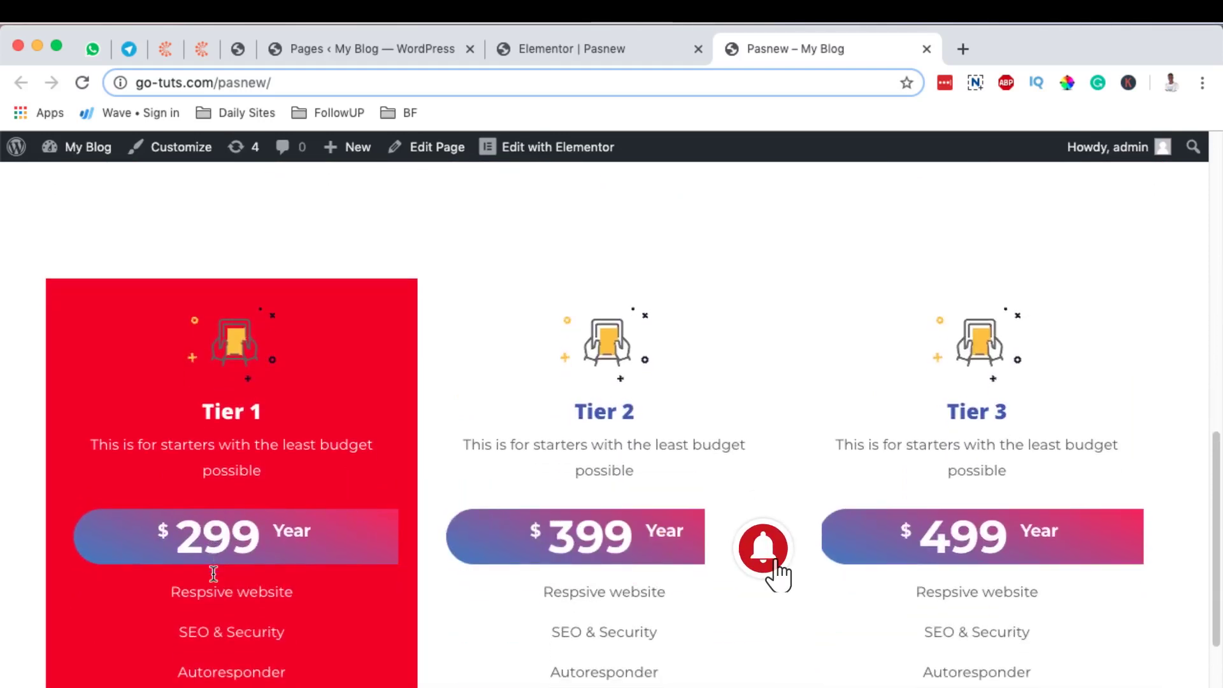
pyautogui.scroll(-4, 342, 549)
pyautogui.scroll(3, 342, 549)
pyautogui.scroll(1, 342, 549)
pyautogui.scroll(-3, 342, 548)
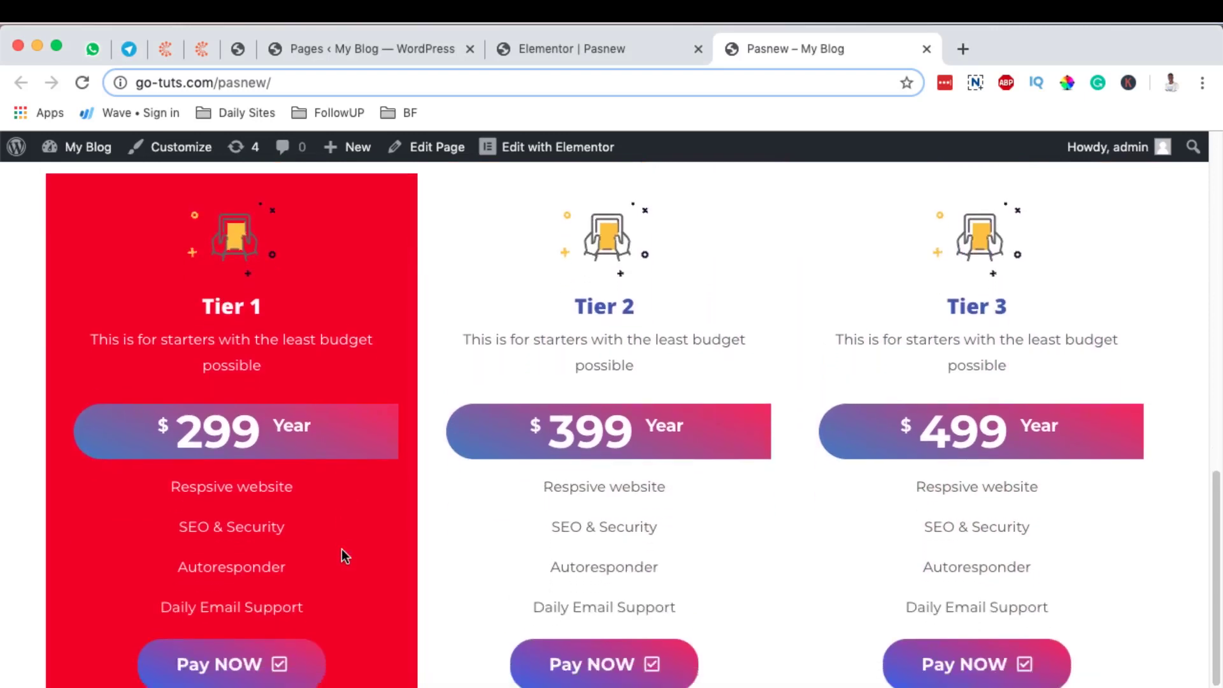
pyautogui.scroll(1, 341, 556)
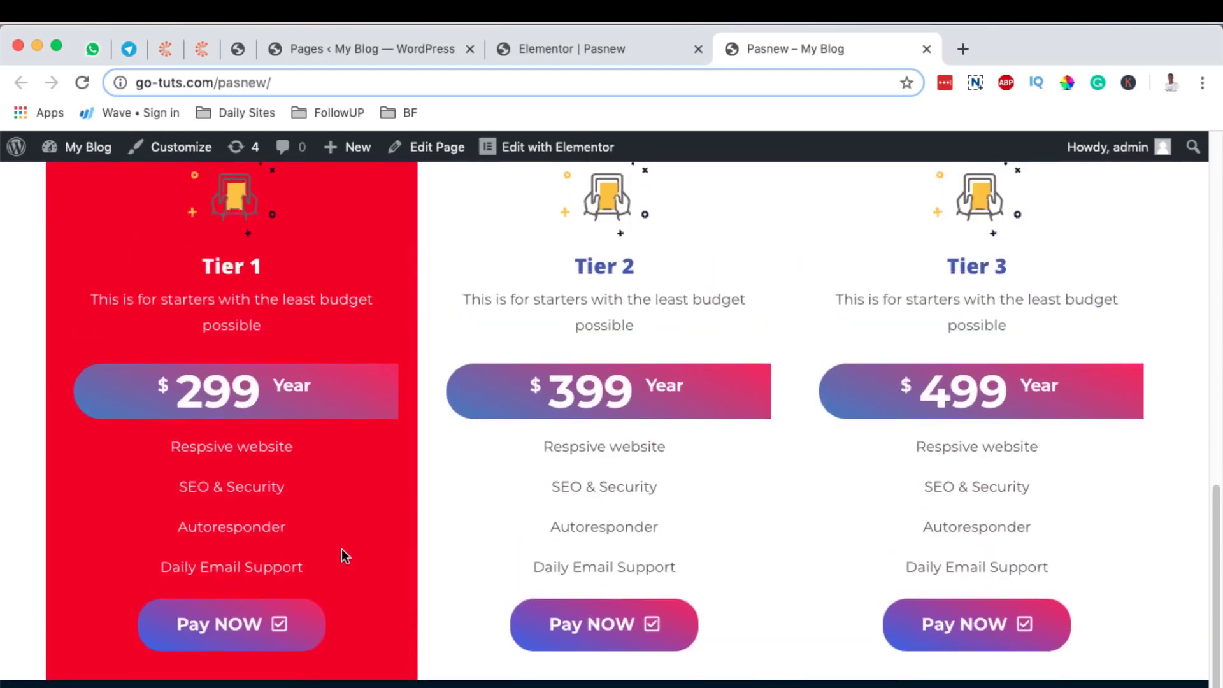
pyautogui.scroll(1, 342, 549)
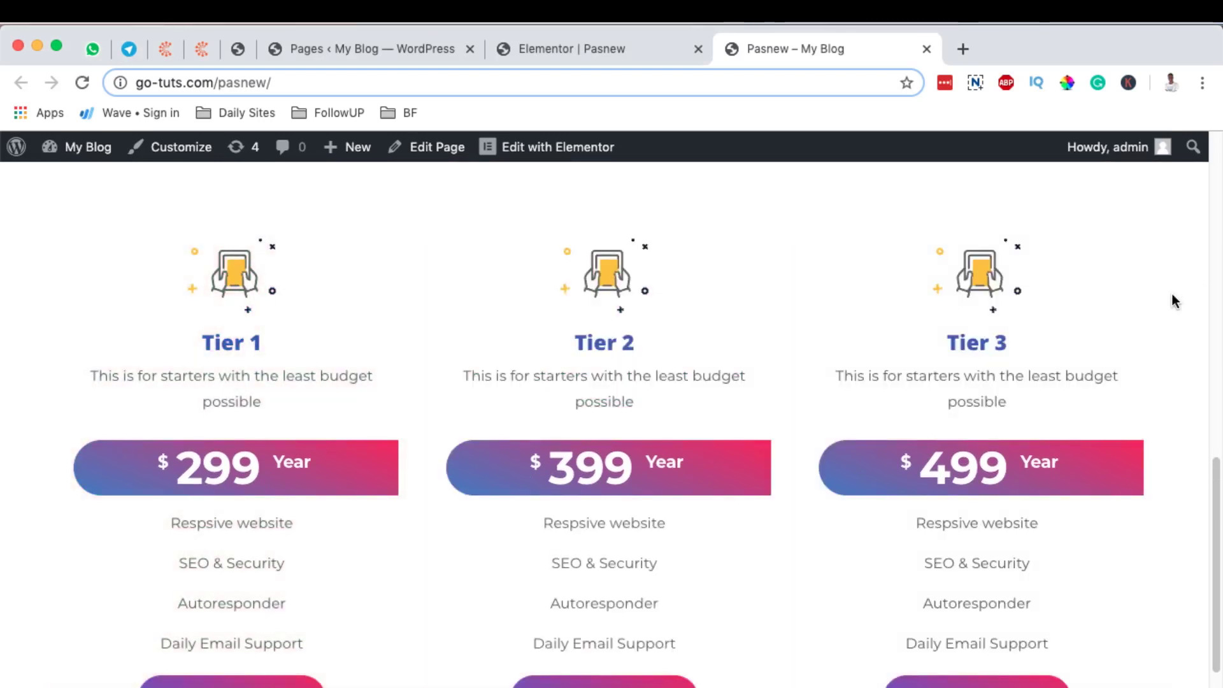
pyautogui.scroll(-1, 1172, 295)
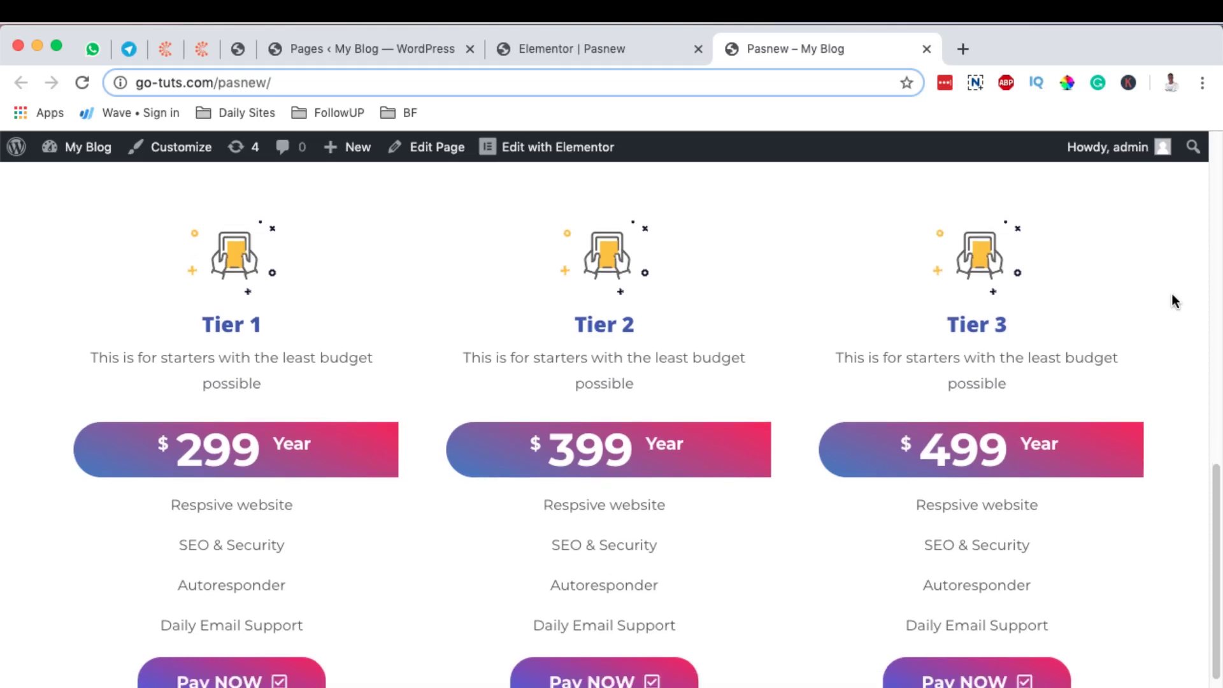